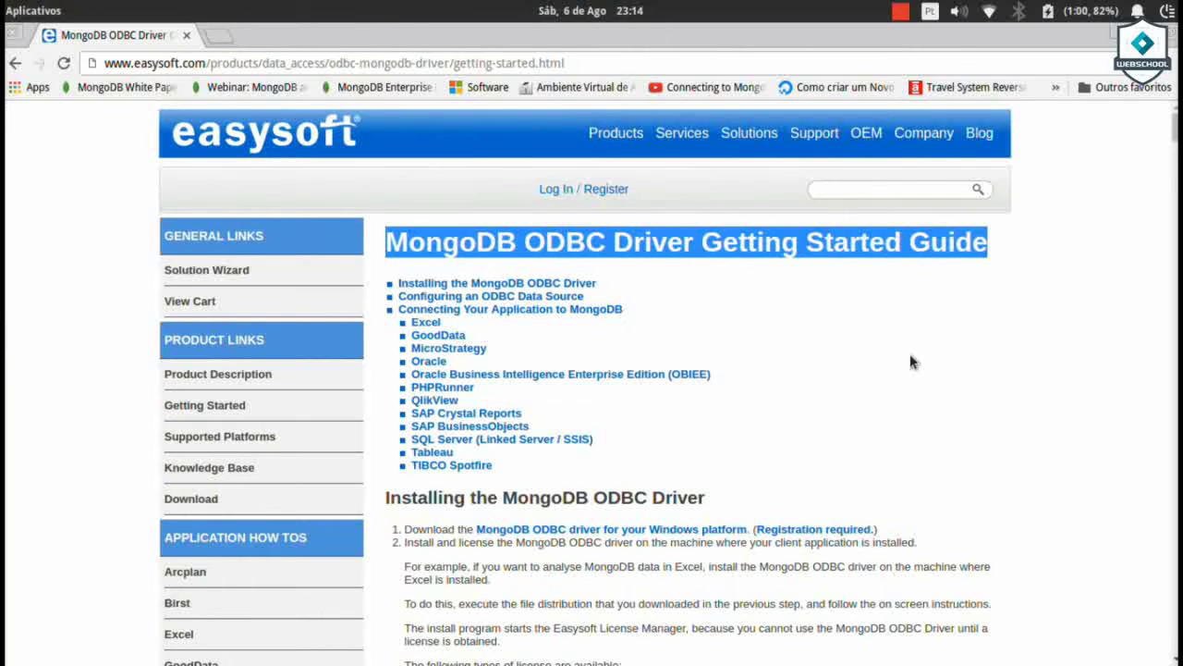
Step: Leave the Easysoft MongoDB ODBC guide in Chrome and switch to the Windows 10 VM desktop
{"action": "left_click", "coordinate": [911, 362]}
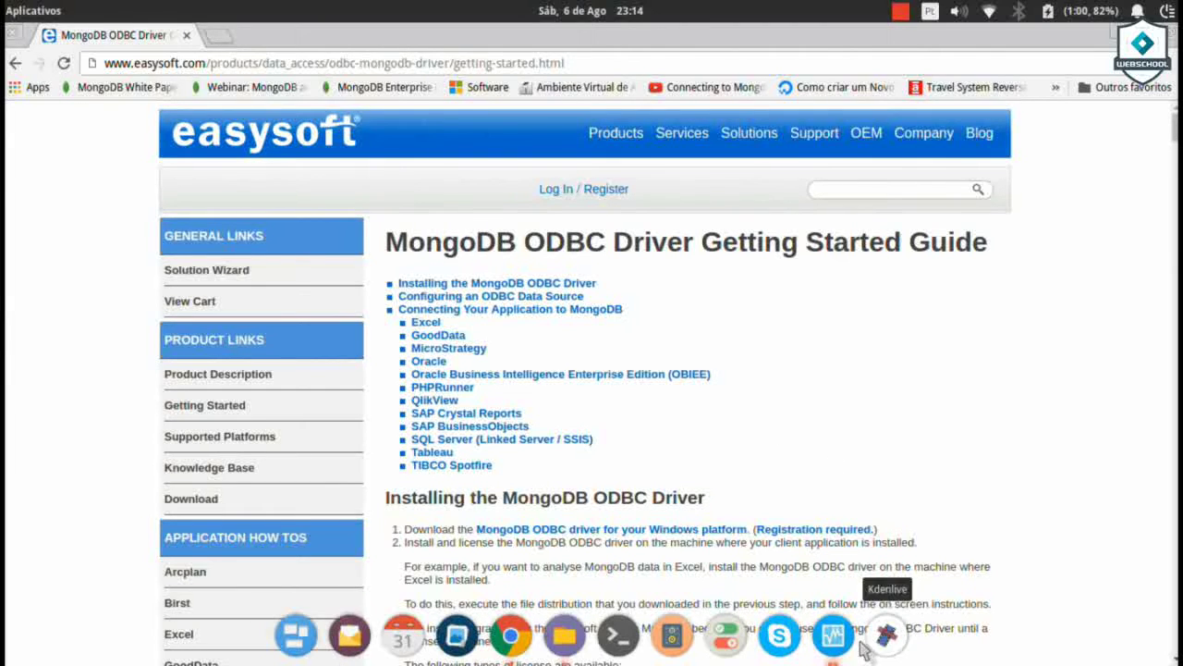
{"action": "left_click", "coordinate": [834, 645]}
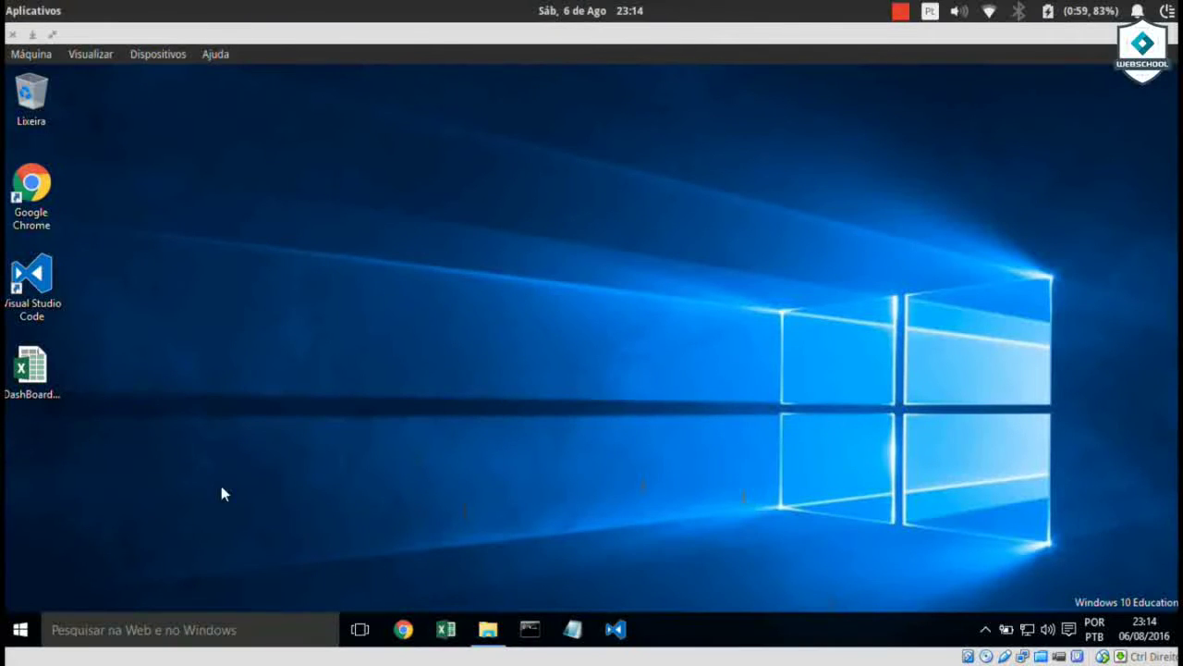
Step: Launch ODBC Data Sources (64 bits) from Control Panel's Administrative Tools and select the MongoDB_SQL DSN
{"action": "left_click", "coordinate": [511, 643]}
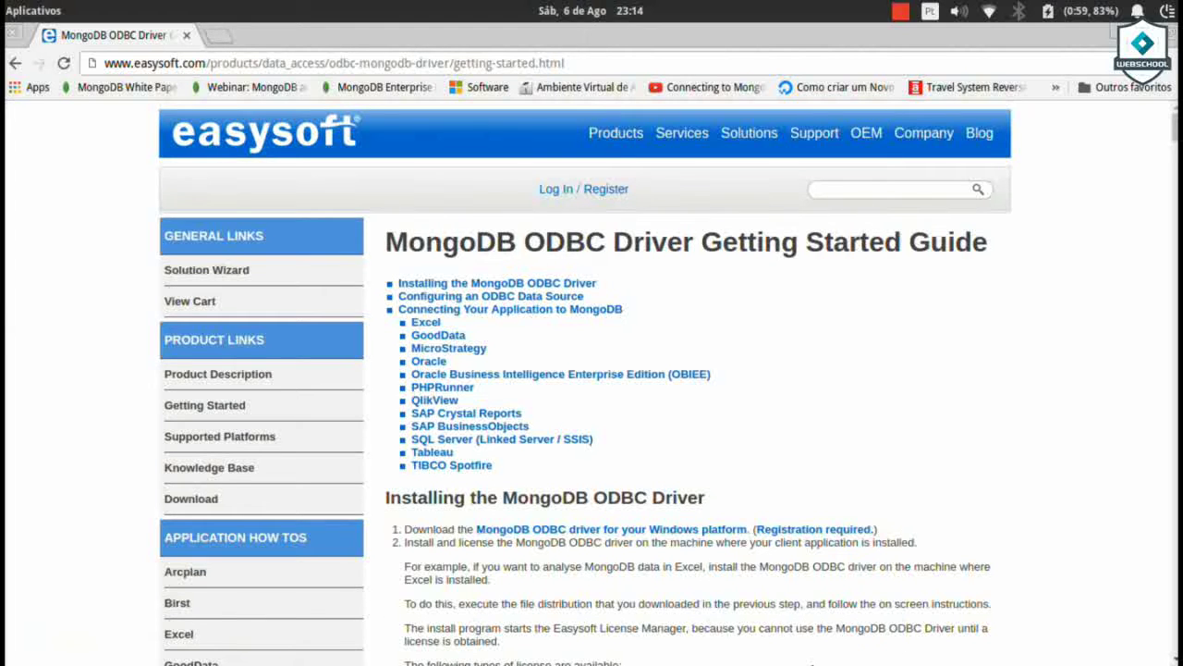
{"action": "left_click", "coordinate": [834, 638]}
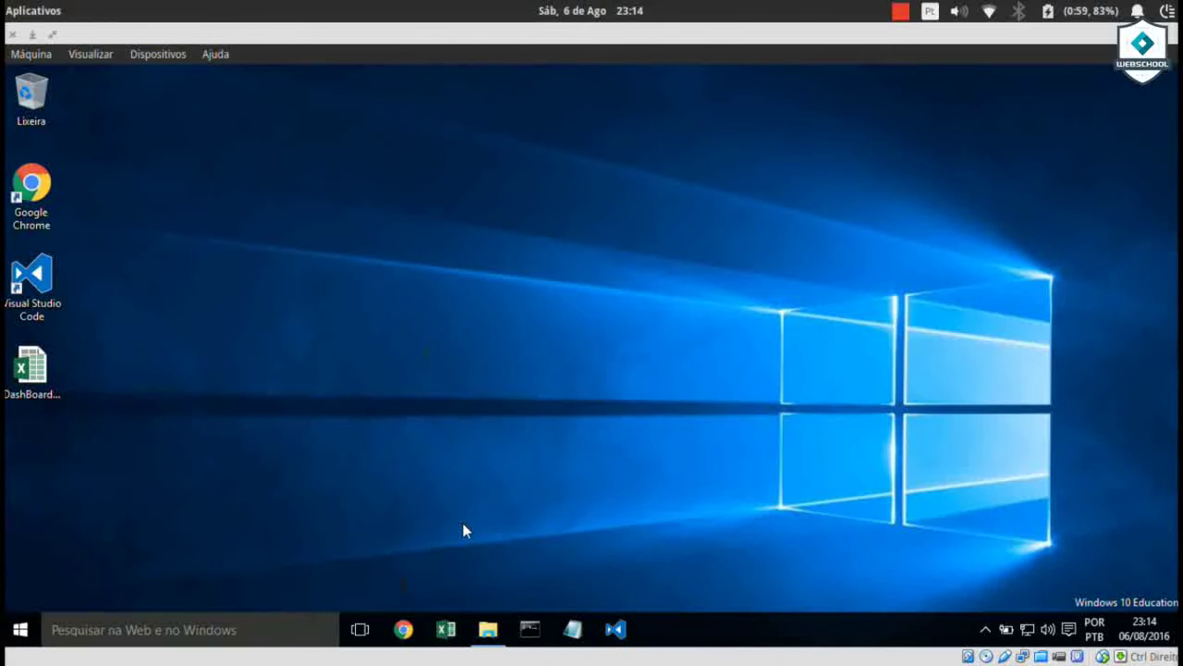
{"action": "key", "text": "super+x"}
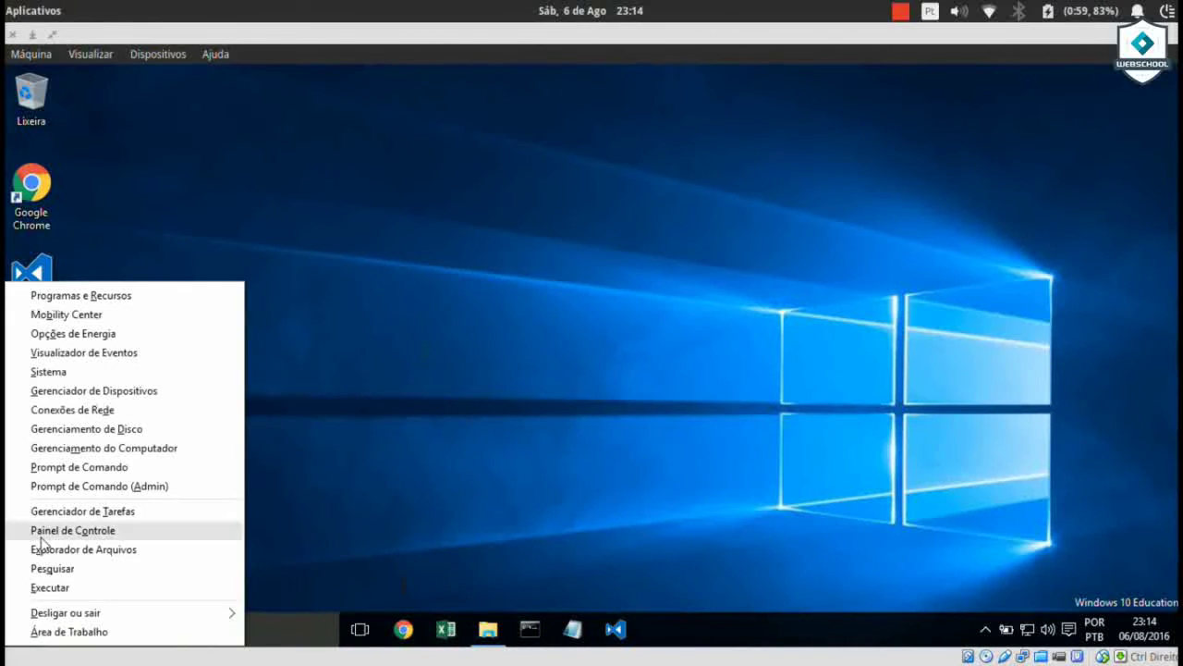
{"action": "left_click", "coordinate": [41, 533]}
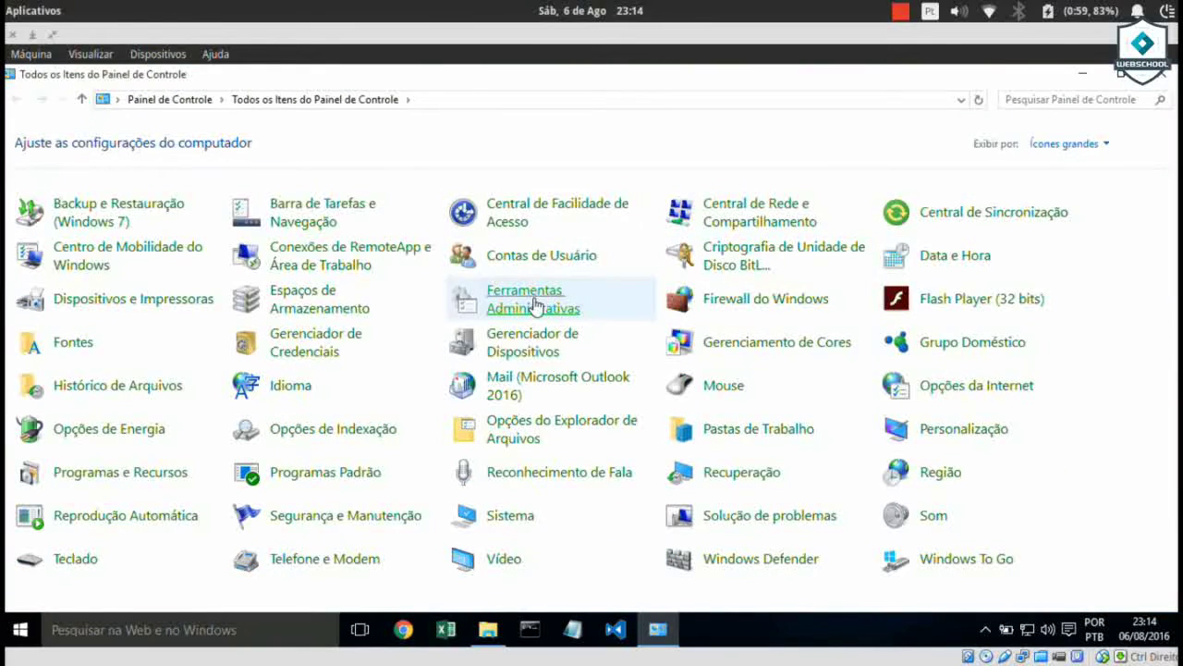
{"action": "left_click", "coordinate": [534, 305]}
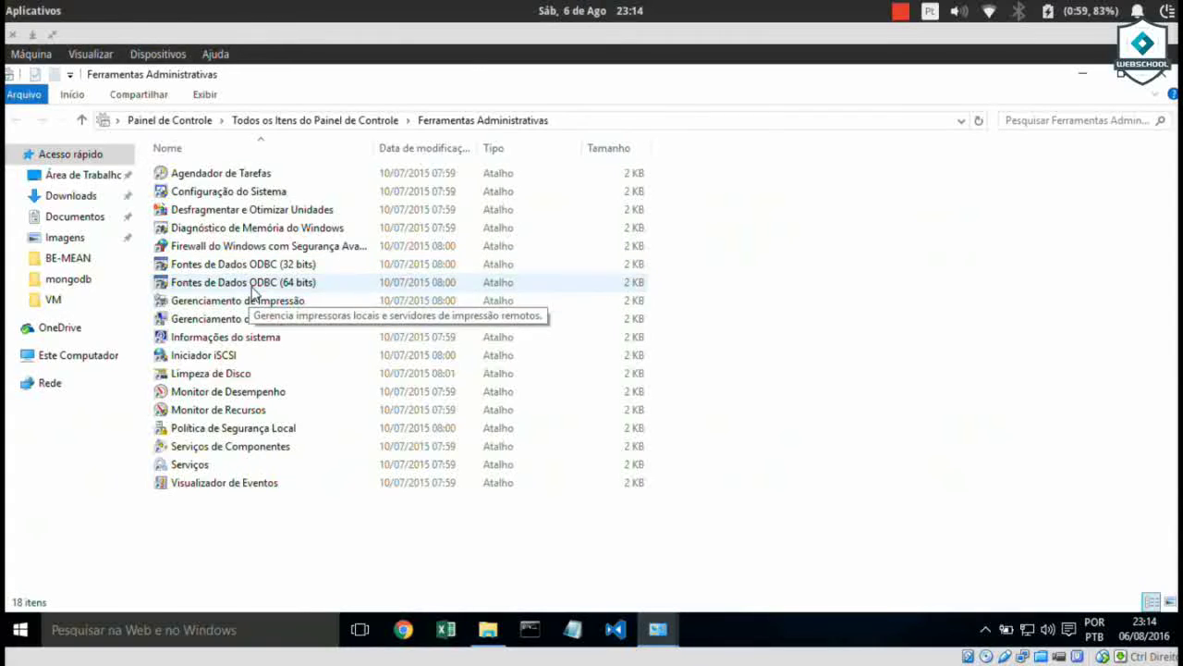
{"action": "double_click", "coordinate": [263, 283]}
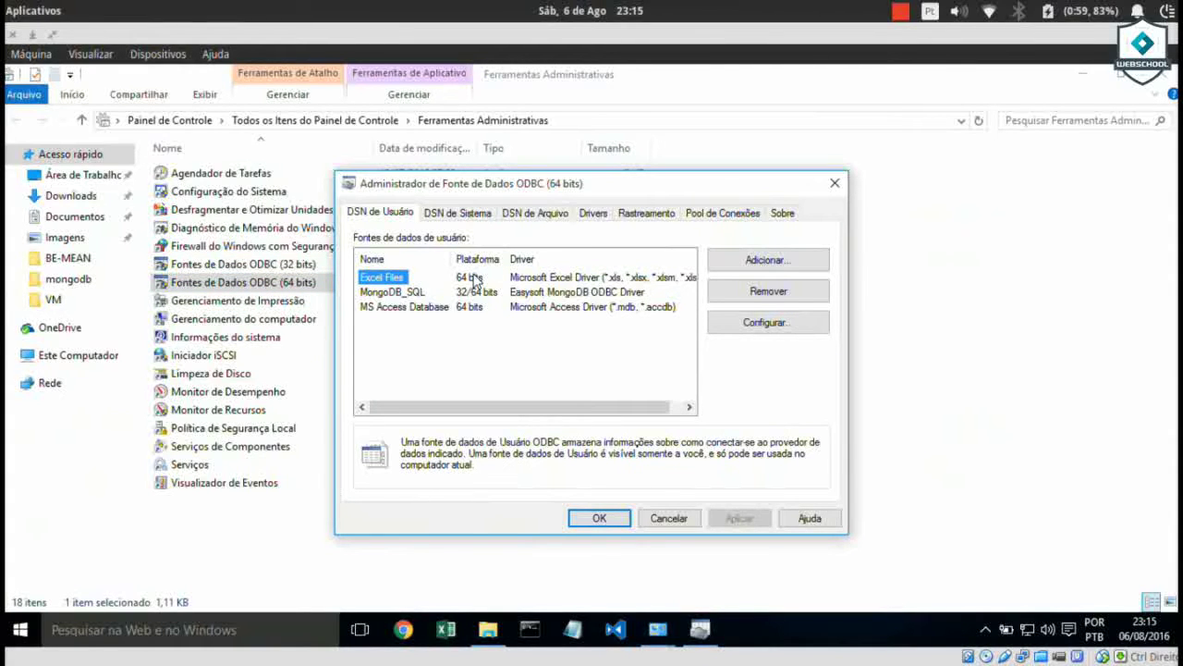
{"action": "left_click", "coordinate": [401, 296]}
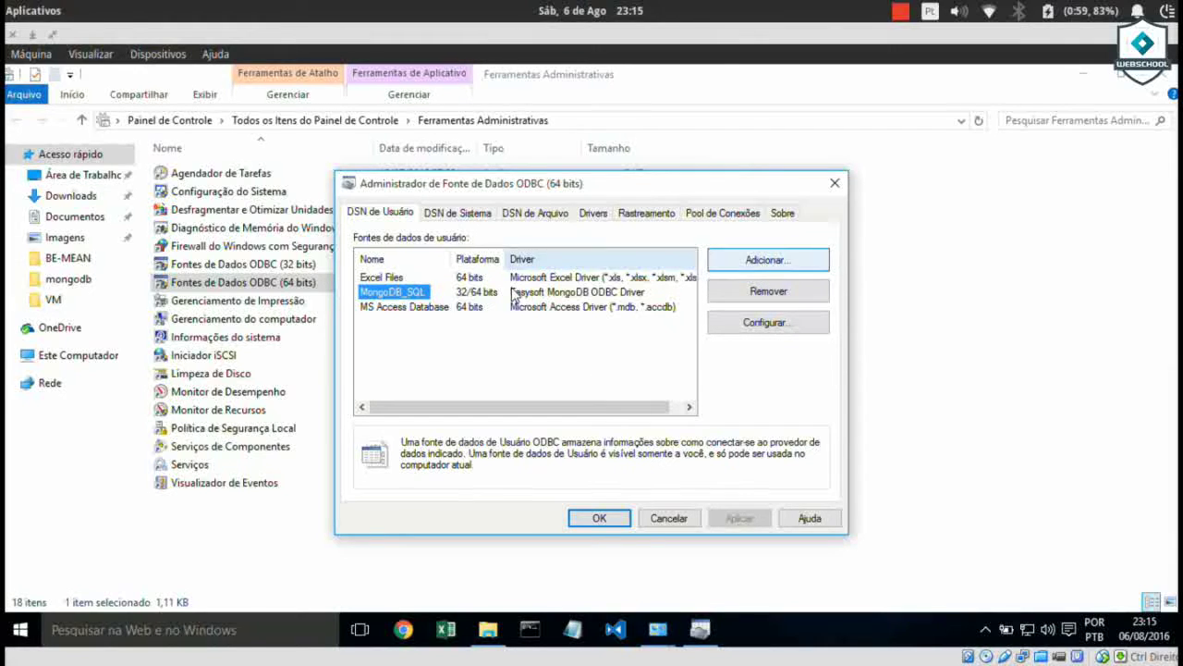
{"action": "left_click", "coordinate": [766, 261]}
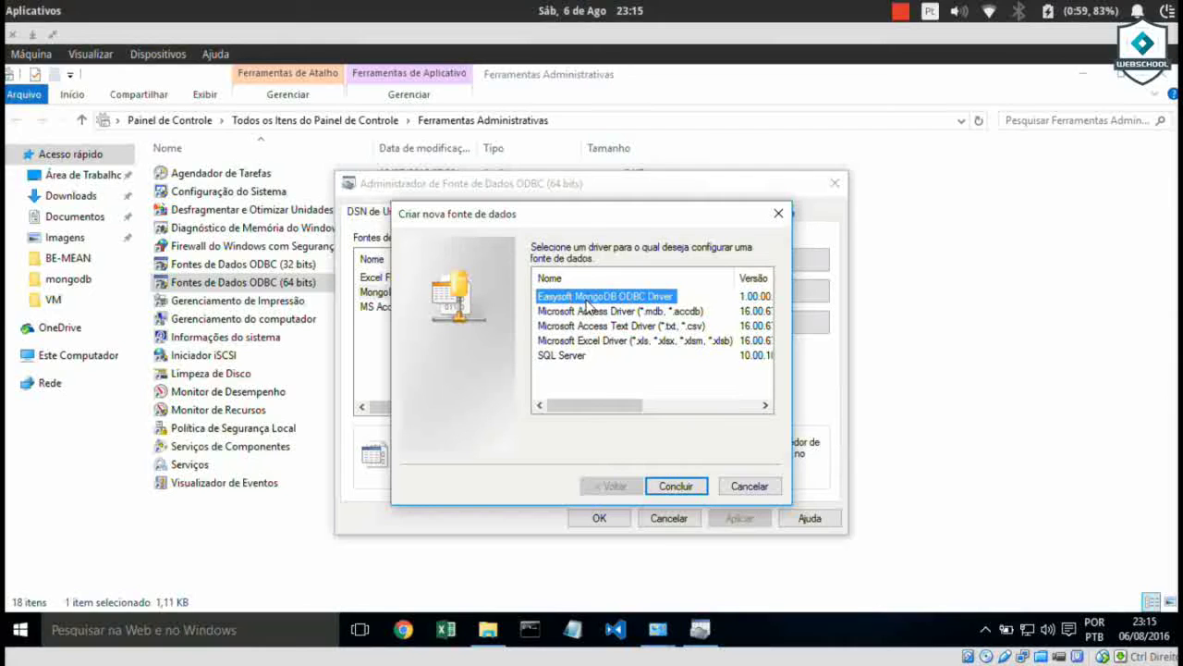
{"action": "left_click", "coordinate": [584, 314]}
{"action": "left_click", "coordinate": [581, 340]}
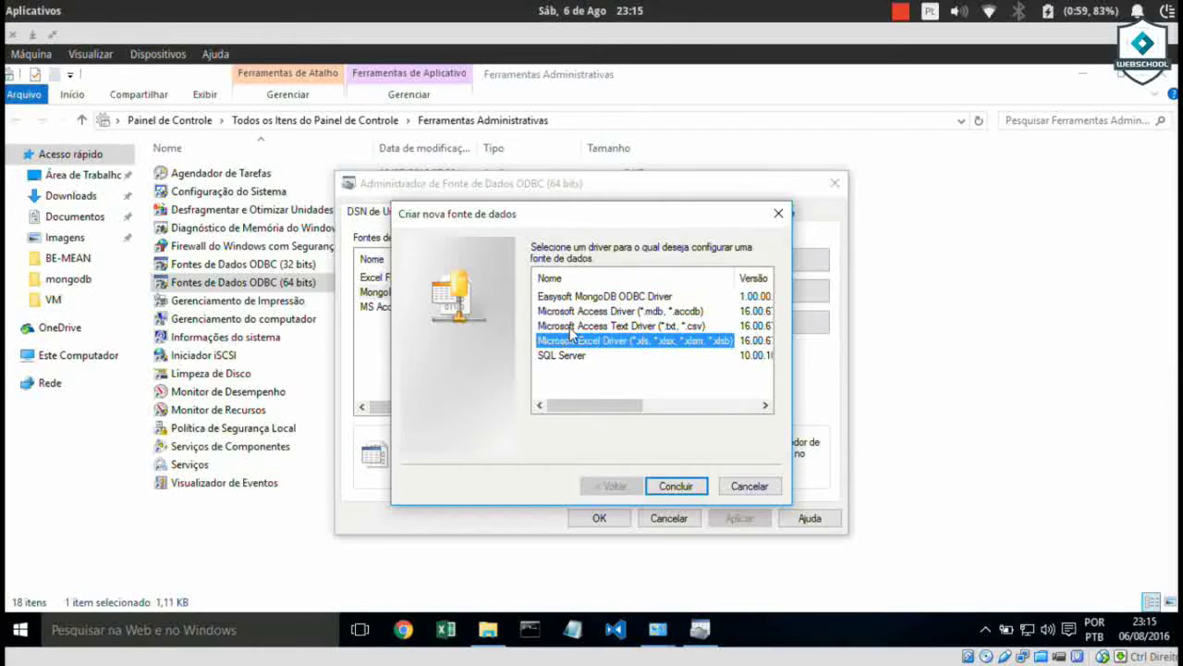
{"action": "left_click", "coordinate": [587, 297]}
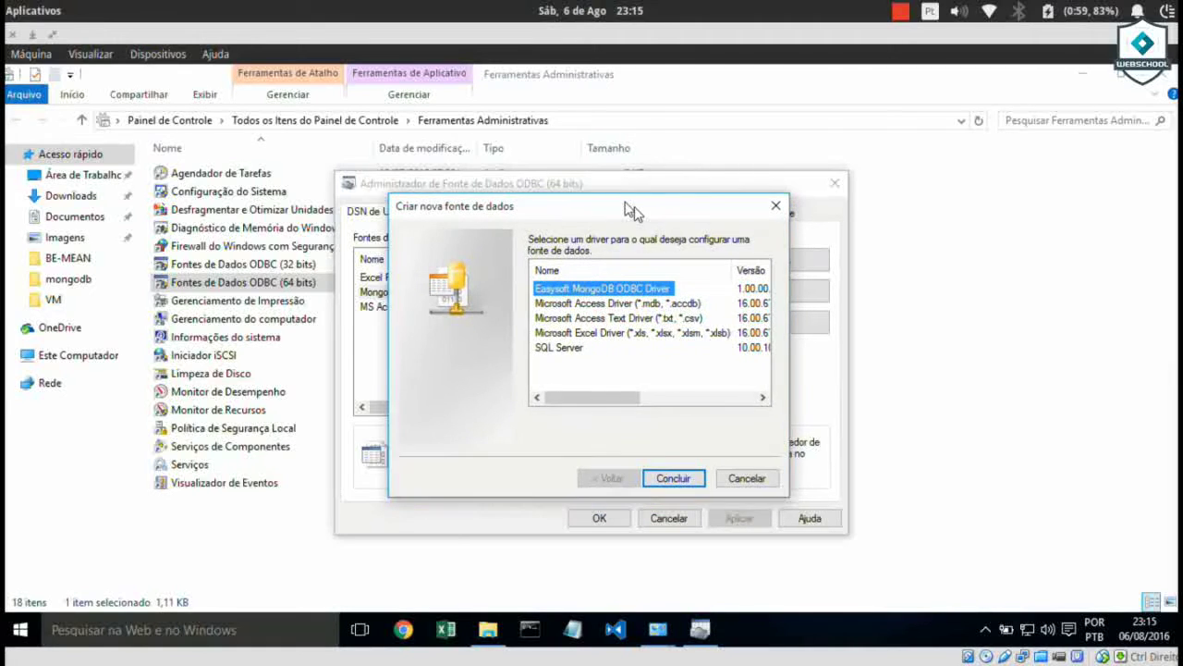
{"action": "left_click_drag", "start_coordinate": [633, 214], "coordinate": [598, 182]}
{"action": "left_click", "coordinate": [552, 325]}
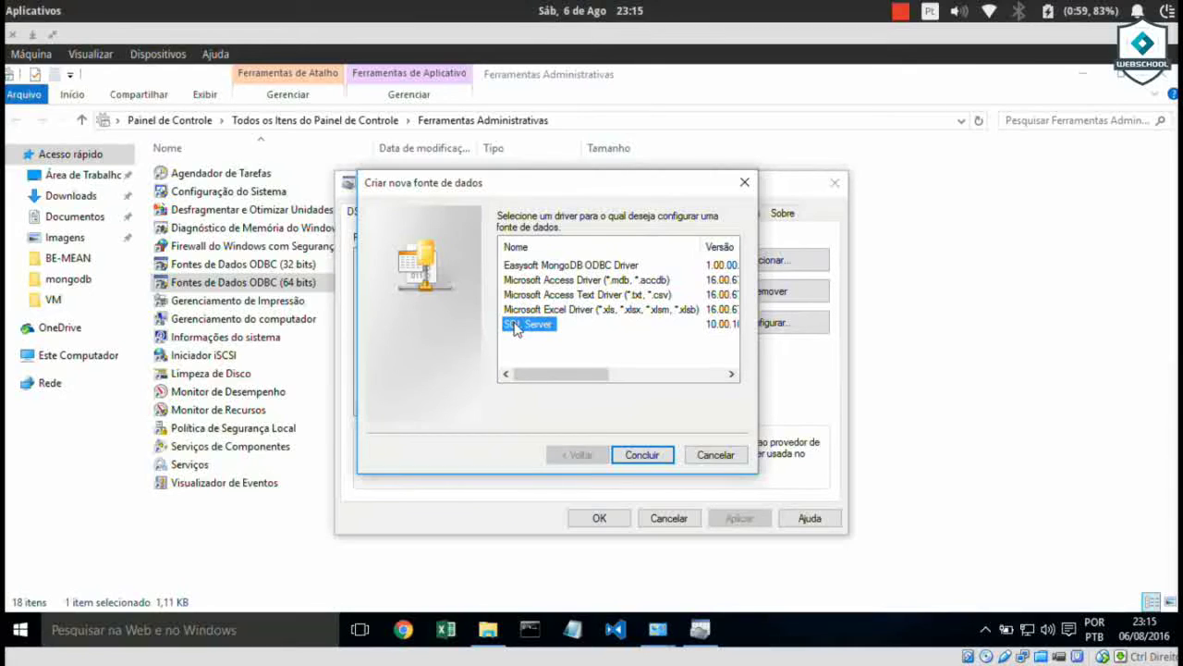
{"action": "left_click", "coordinate": [562, 309]}
{"action": "left_click", "coordinate": [564, 296]}
{"action": "left_click", "coordinate": [560, 309]}
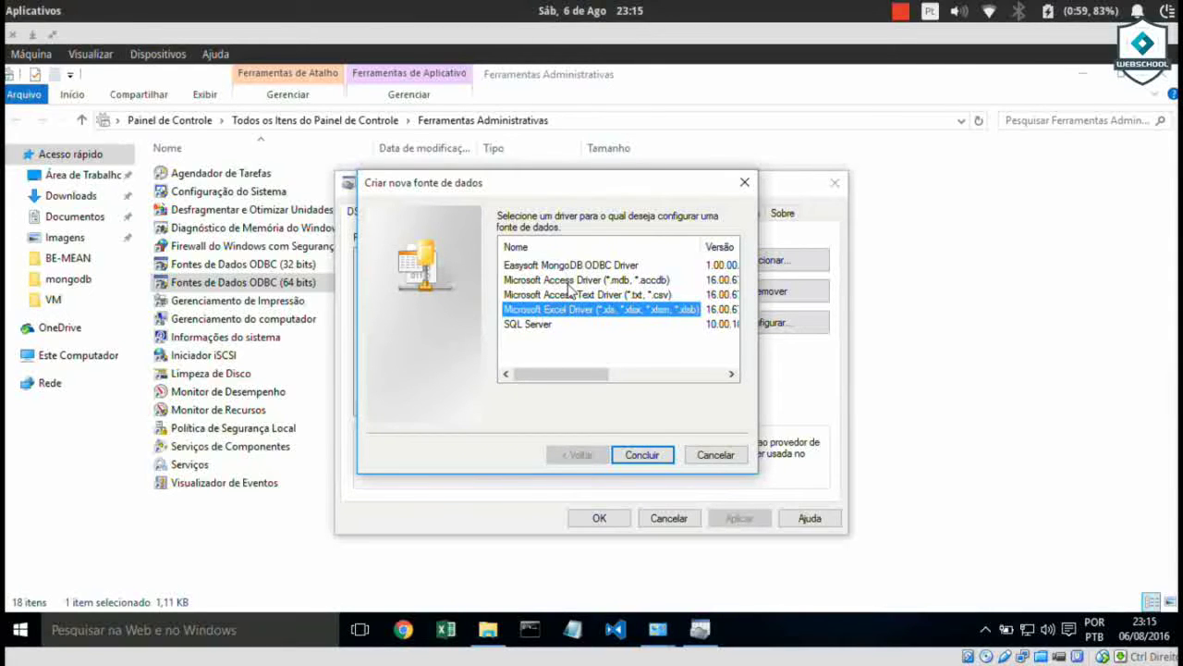
{"action": "left_click", "coordinate": [532, 328]}
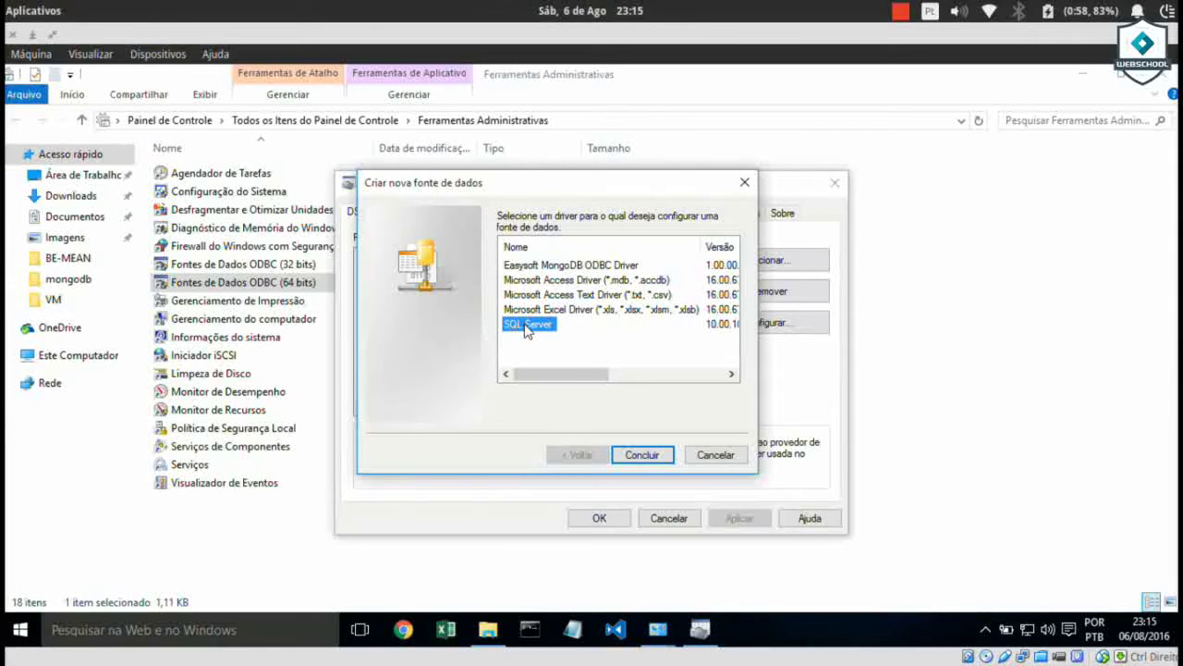
{"action": "double_click", "coordinate": [526, 326]}
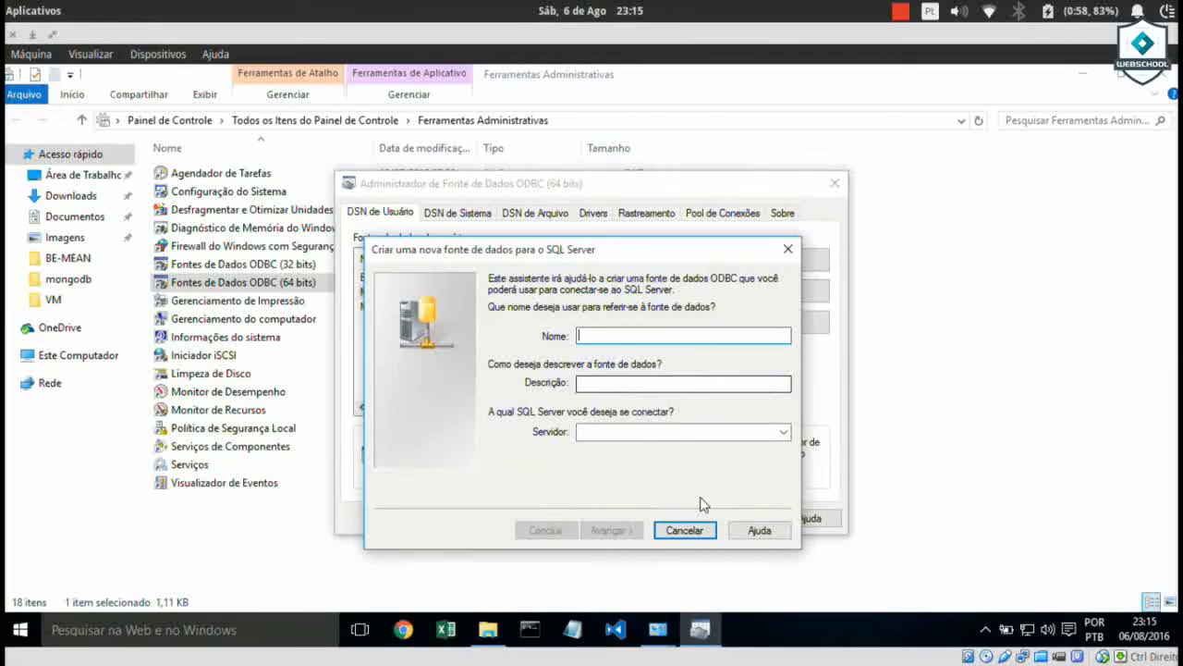
{"action": "left_click", "coordinate": [787, 248]}
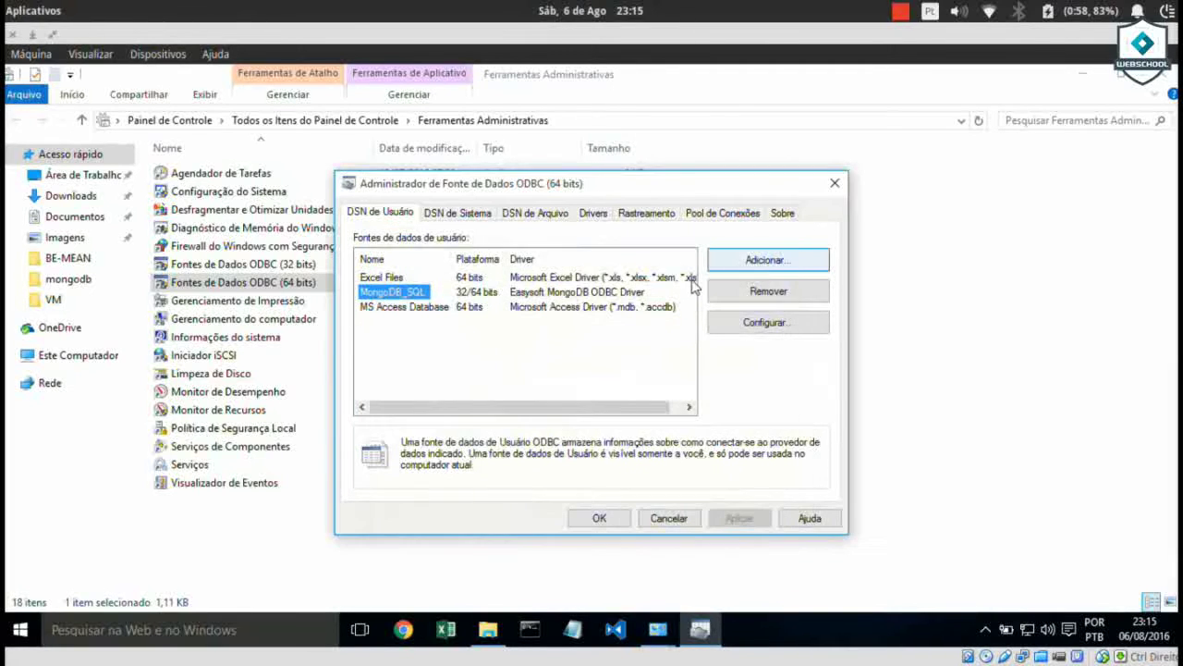
Step: Add a new Easysoft MongoDB ODBC Driver data source named MongoDB_SQL with description mongo
{"action": "left_click", "coordinate": [739, 263]}
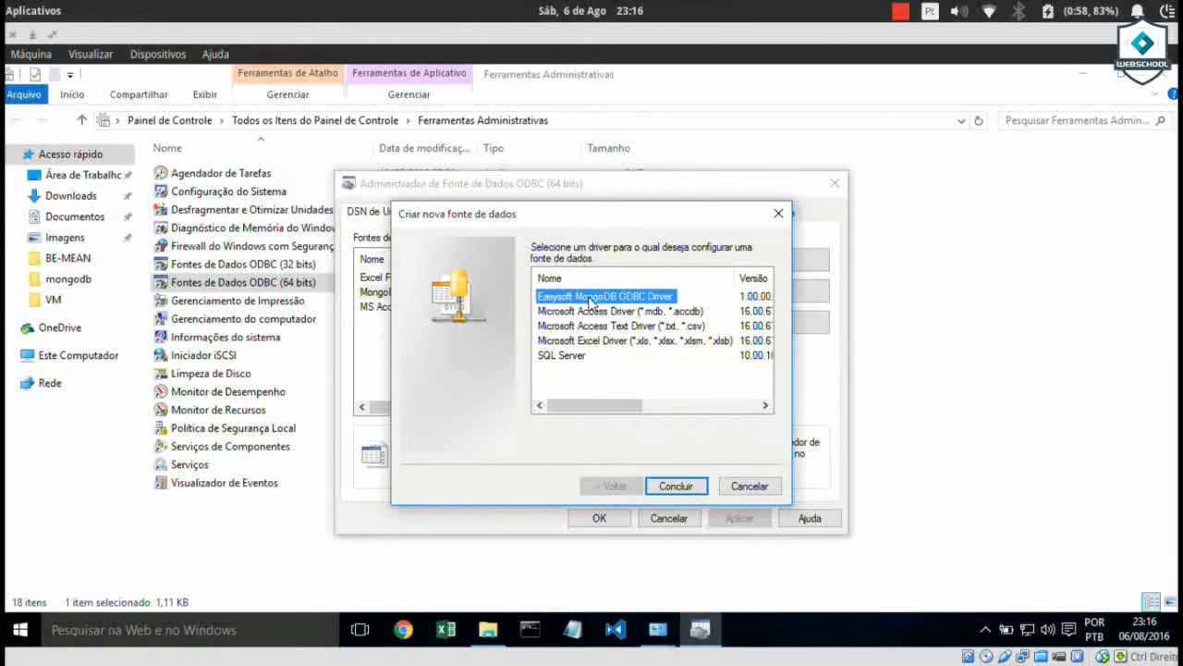
{"action": "double_click", "coordinate": [590, 298]}
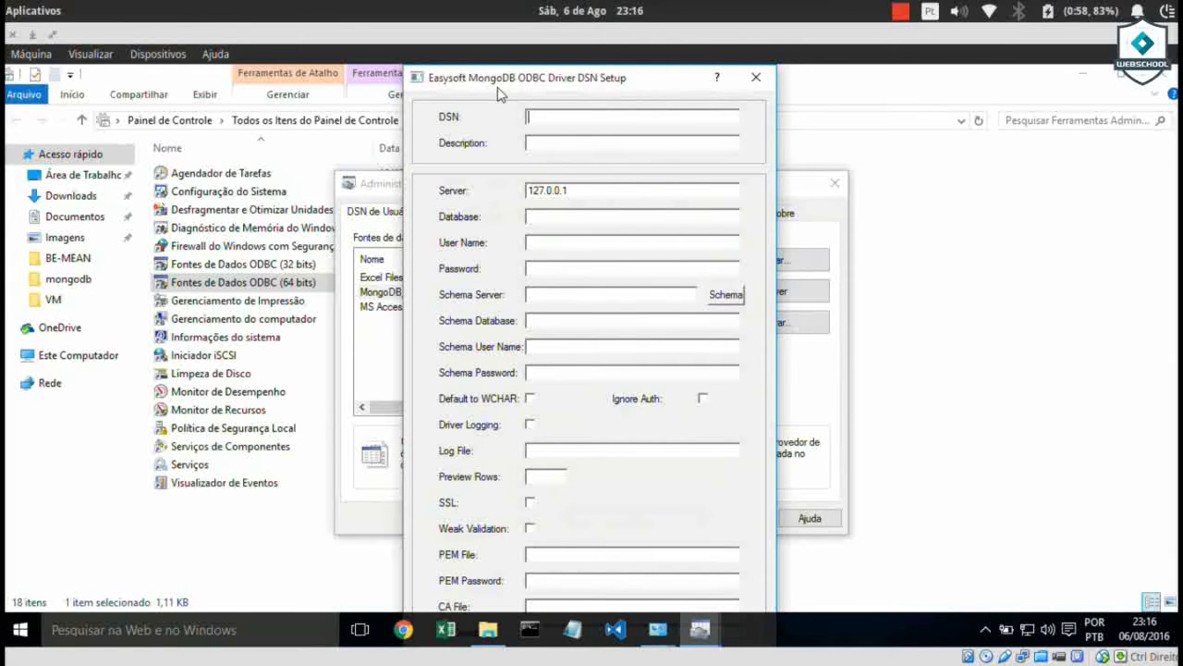
{"action": "left_click_drag", "start_coordinate": [499, 88], "coordinate": [618, 156]}
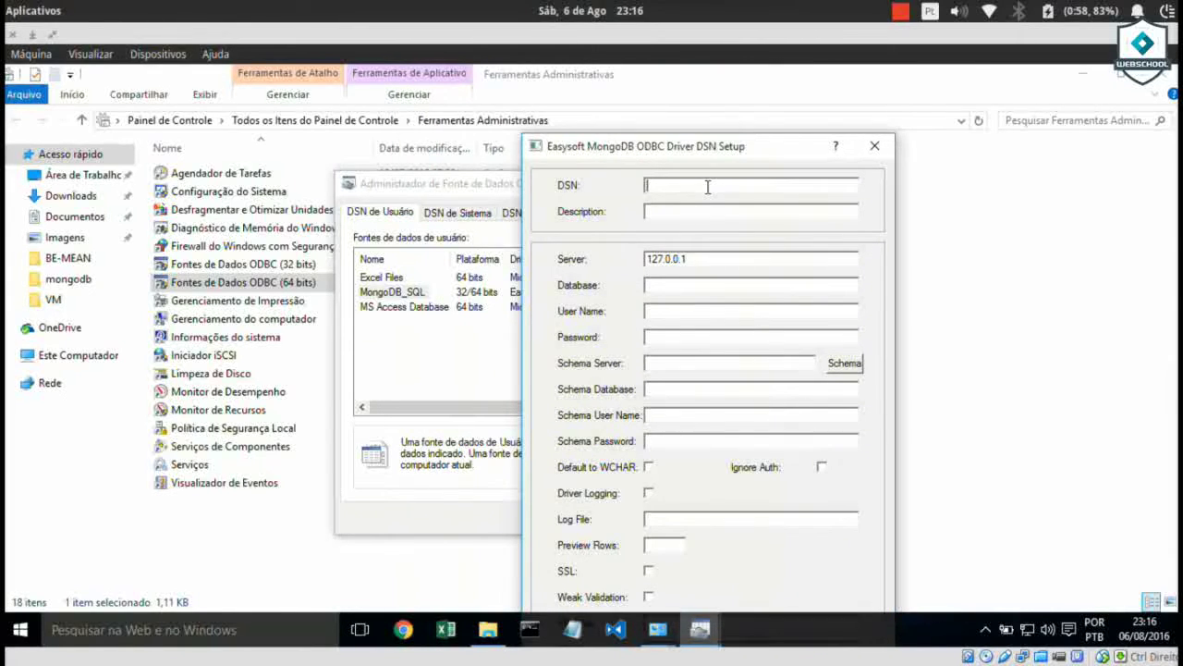
{"action": "type", "text": "mon"}
{"action": "key", "text": "BackSpace"}
{"action": "key", "text": "BackSpace"}
{"action": "type", "text": "Mongo"}
{"action": "type", "text": "DB"}
{"action": "type", "text": "SQmong"}
Step: Check the server address 127.0.0.1 and move to the Database field
{"action": "left_click_drag", "start_coordinate": [706, 259], "coordinate": [605, 259]}
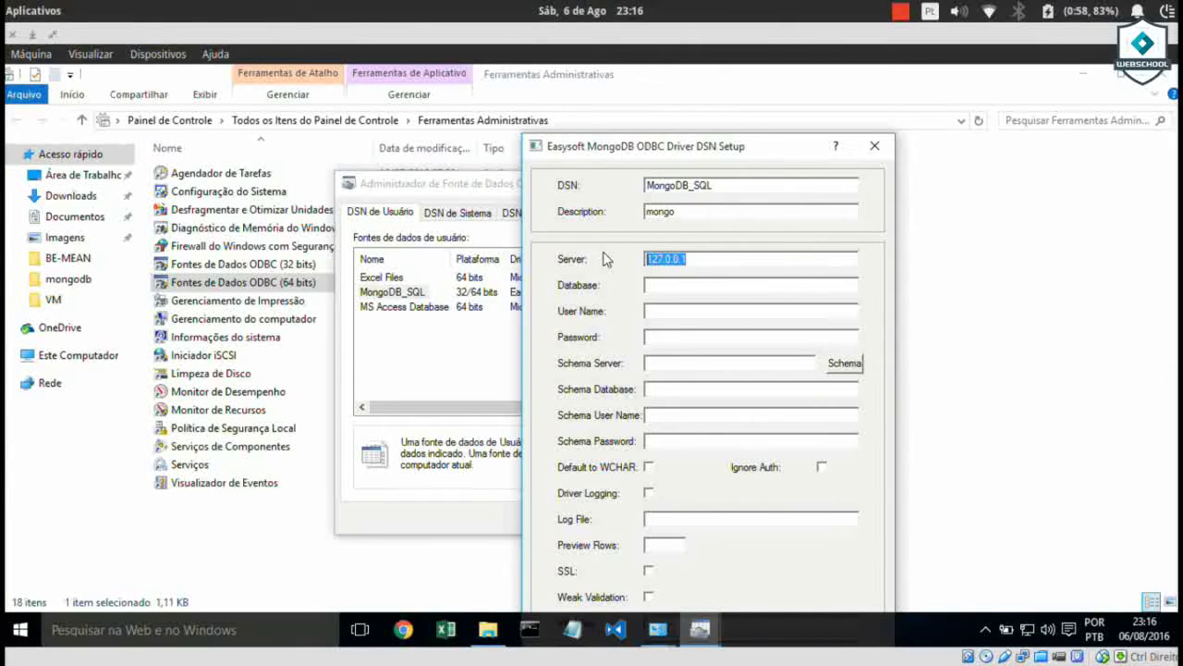
{"action": "left_click", "coordinate": [675, 287]}
{"action": "left_click", "coordinate": [528, 630]}
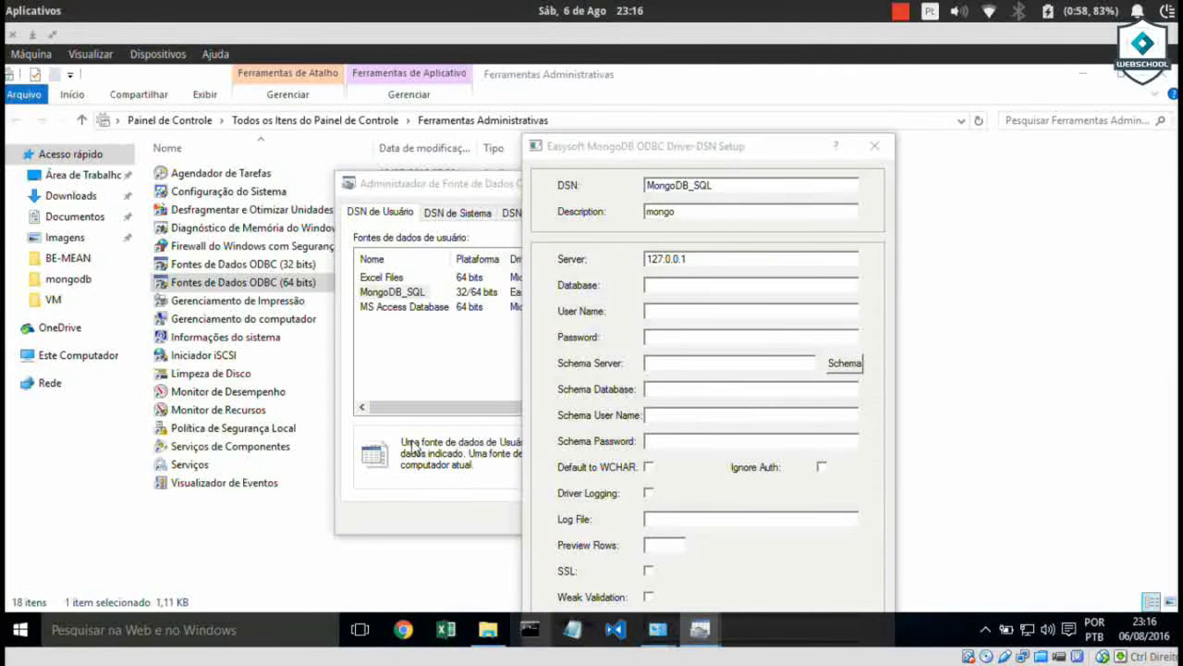
Step: Start the mongo shell and run show dbs, use excel and show collections
{"action": "left_click", "coordinate": [347, 310]}
{"action": "type", "text": "mongo"}
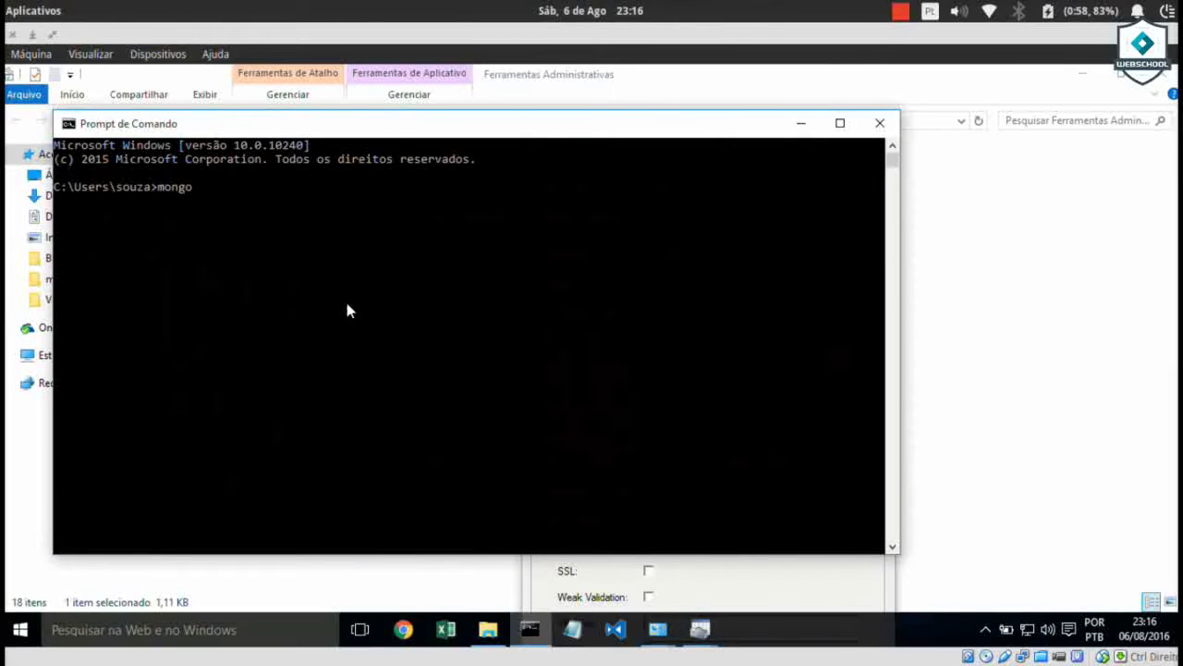
{"action": "key", "text": "Return"}
{"action": "type", "text": "show dbs"}
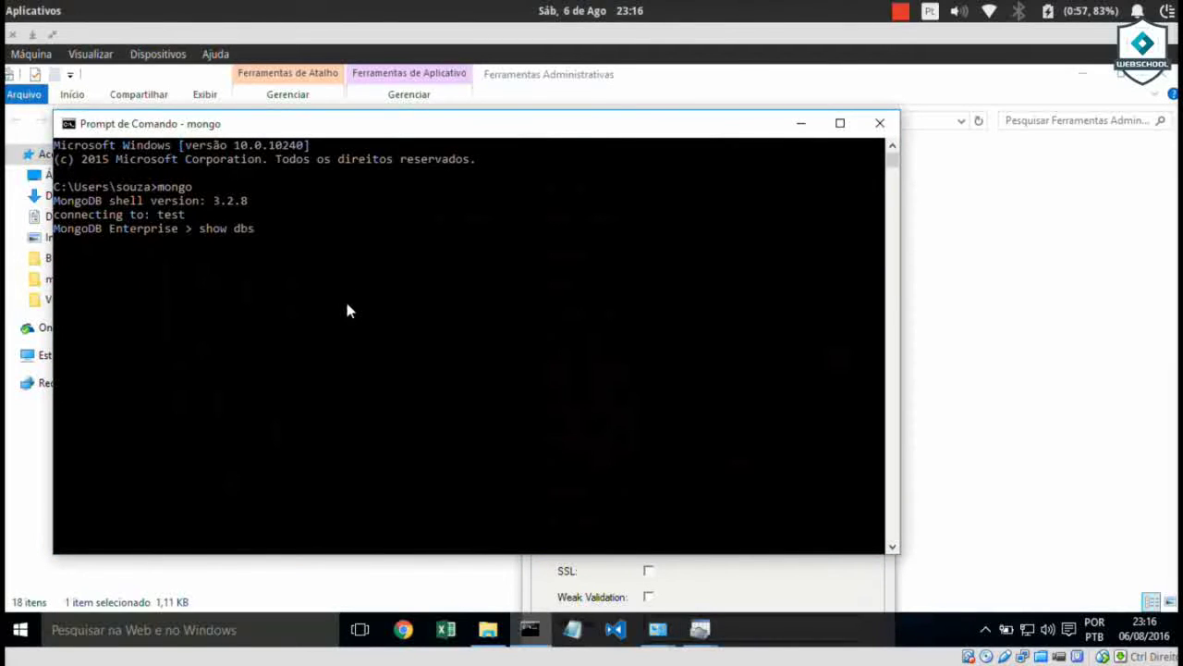
{"action": "key", "text": "Return"}
{"action": "type", "text": "use ecxc"}
{"action": "key", "text": "BackSpace"}
{"action": "key", "text": "BackSpace"}
{"action": "key", "text": "BackSpace"}
{"action": "type", "text": "xcel"}
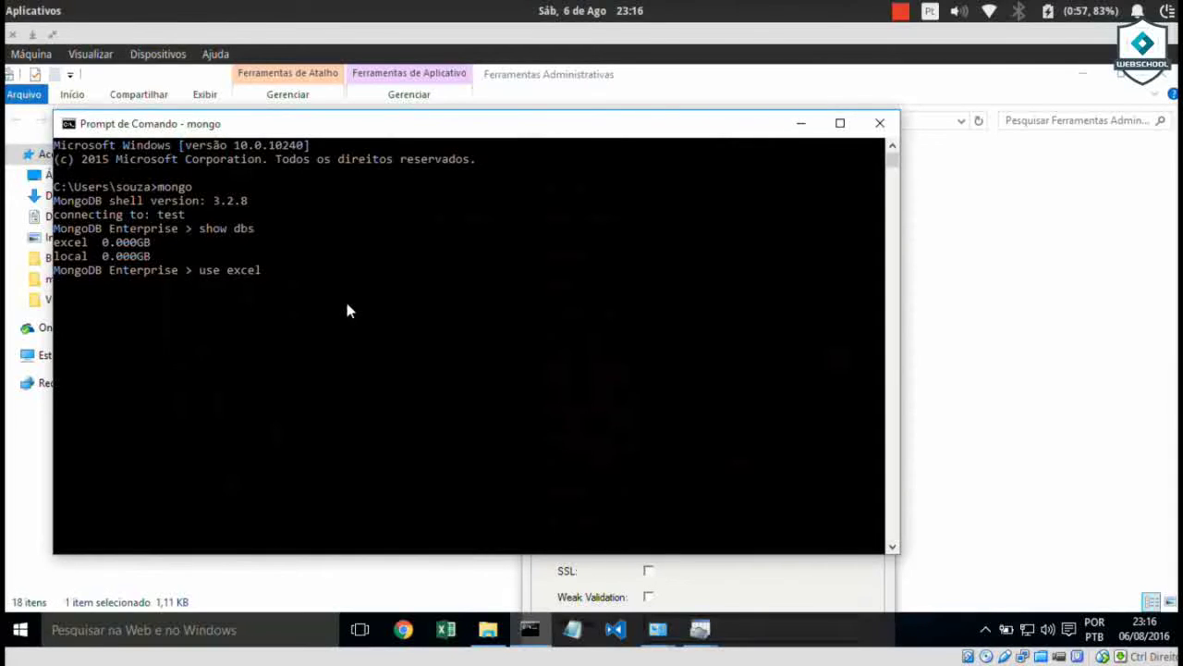
{"action": "key", "text": "Return"}
{"action": "type", "text": "show collections"}
{"action": "key", "text": "Return"}
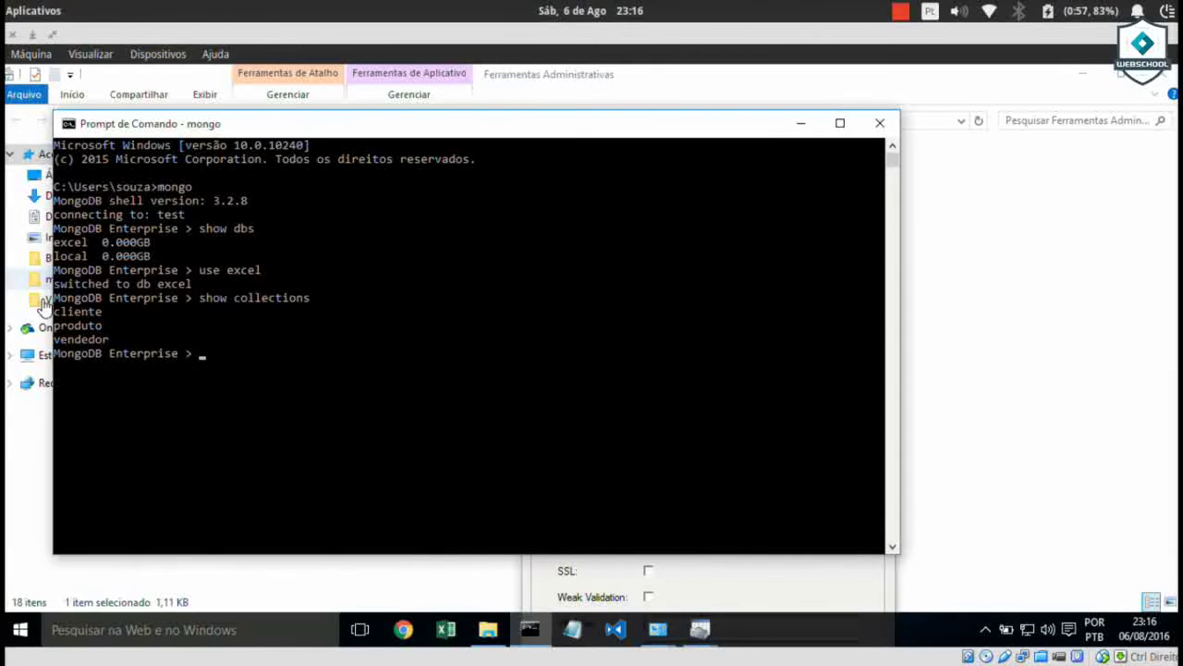
{"action": "left_click", "coordinate": [487, 630]}
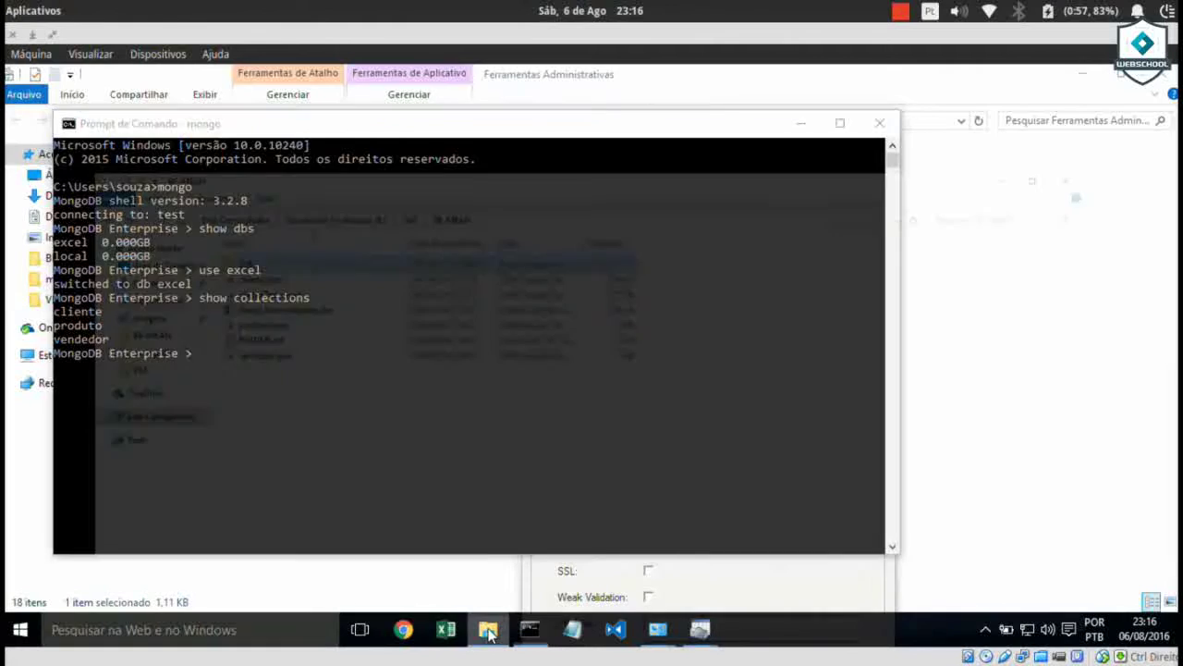
{"action": "left_click_drag", "start_coordinate": [219, 309], "coordinate": [185, 196]}
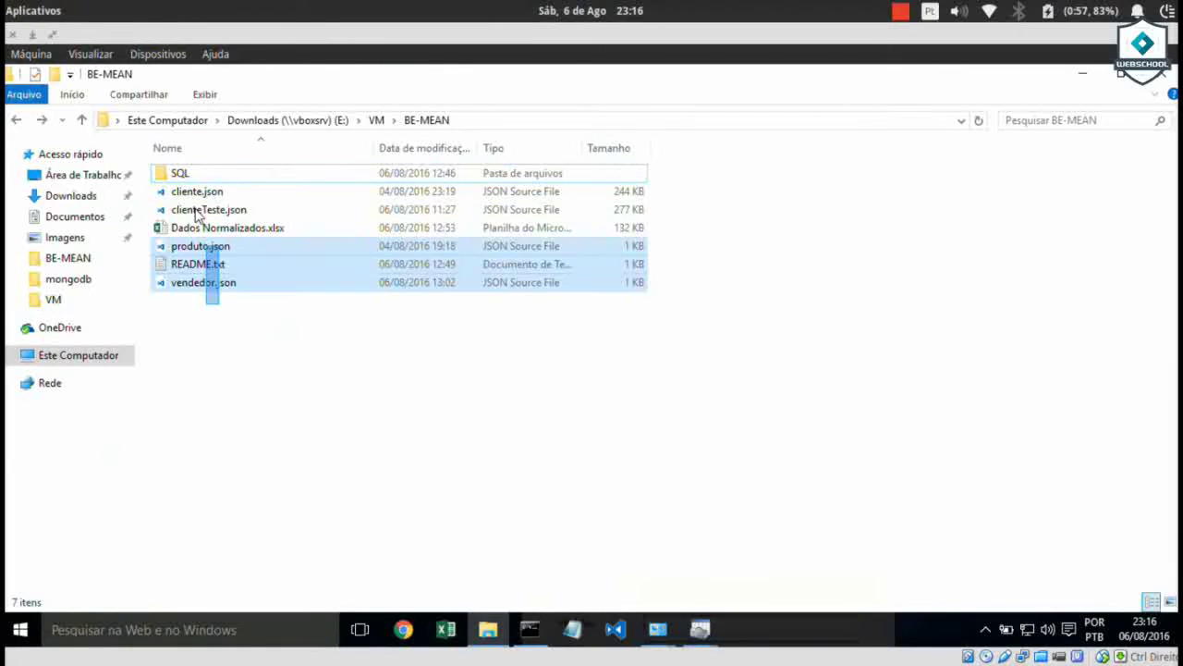
{"action": "left_click", "coordinate": [192, 261]}
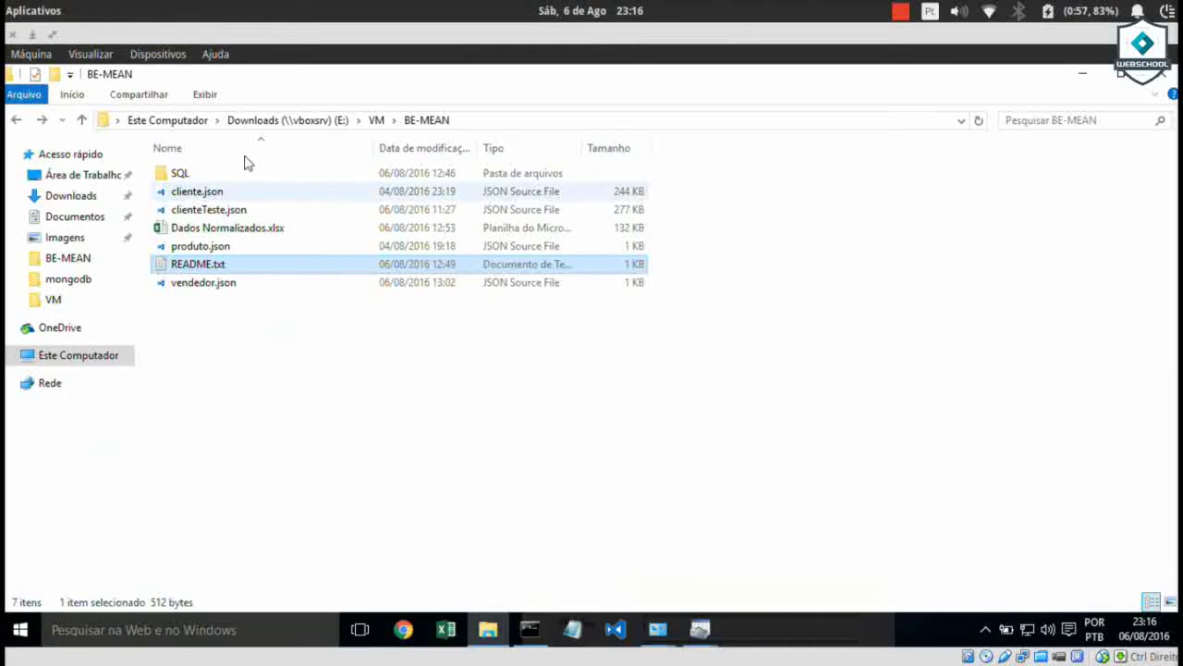
{"action": "left_click", "coordinate": [219, 231]}
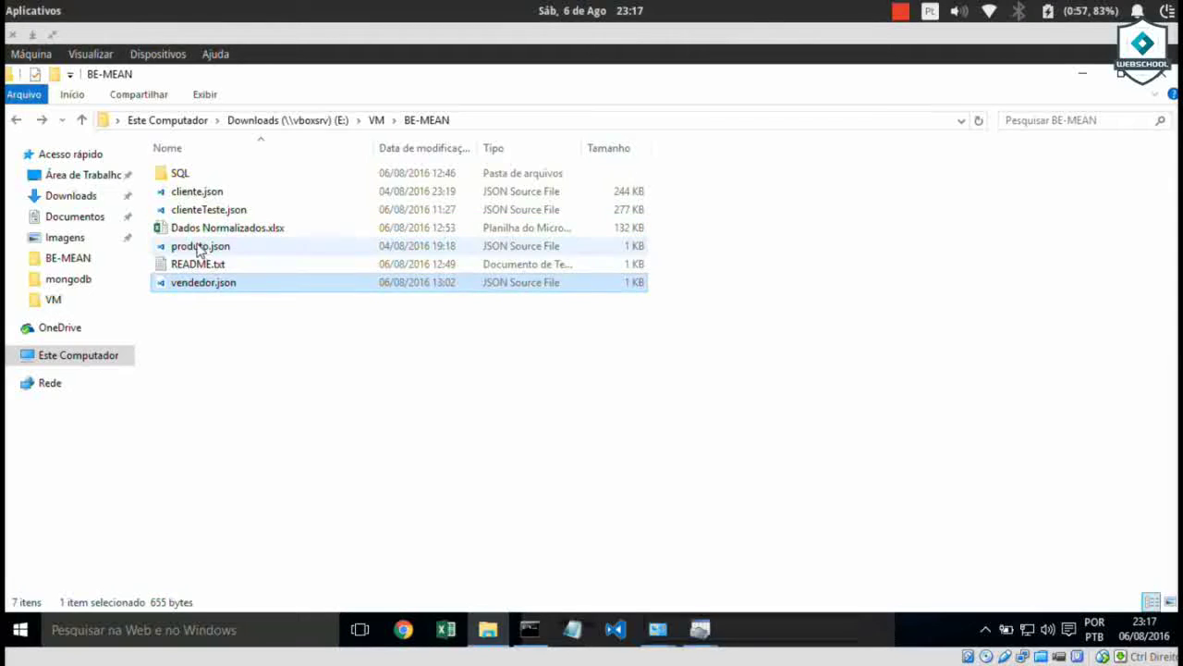
{"action": "double_click", "coordinate": [184, 176]}
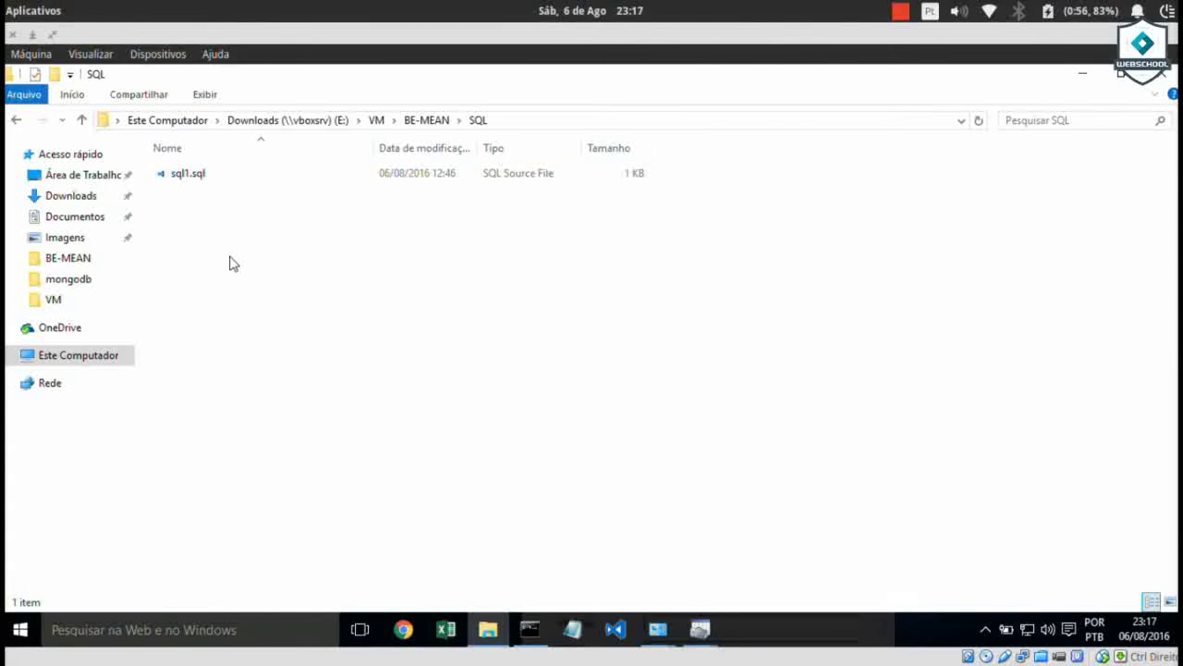
{"action": "key", "text": "alt+Left"}
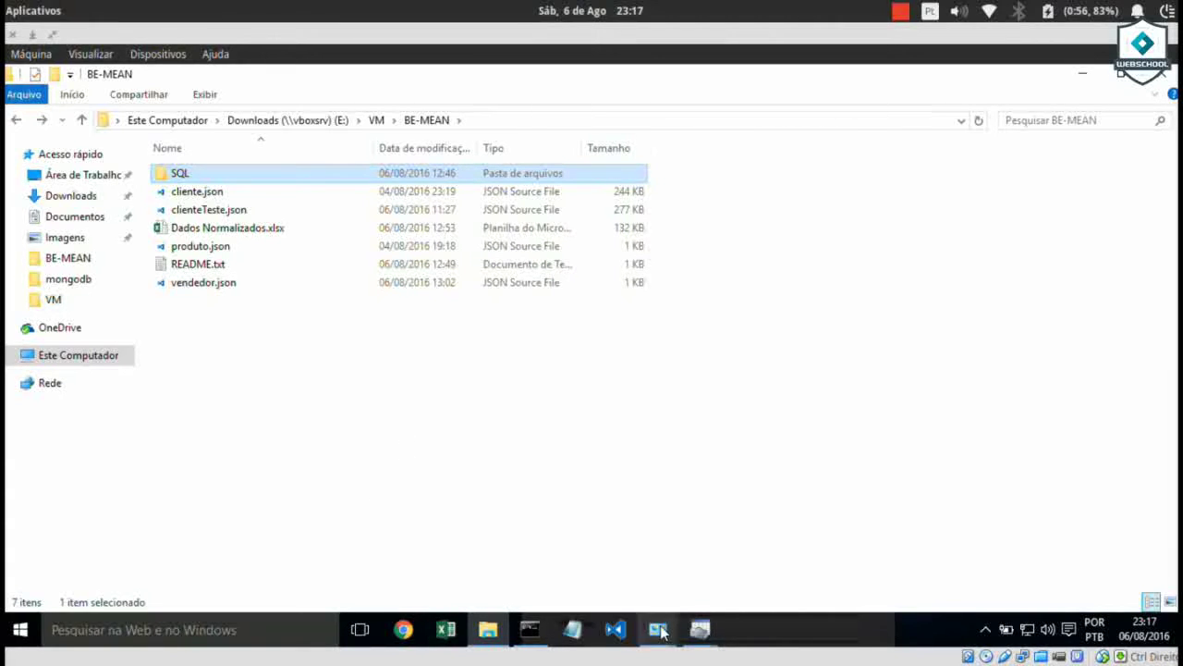
{"action": "mouse_move", "coordinate": [700, 630]}
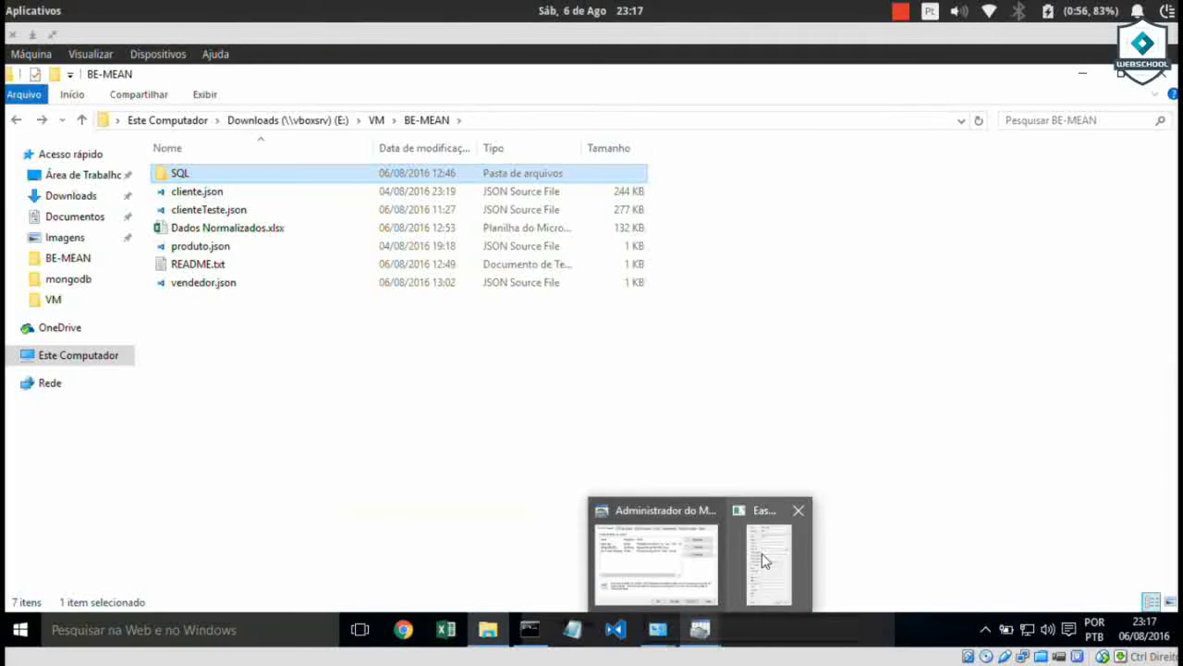
Step: Type excel into the DSN's Database field, checking the name in the mongo shell first
{"action": "left_click", "coordinate": [766, 558]}
{"action": "left_click", "coordinate": [678, 286]}
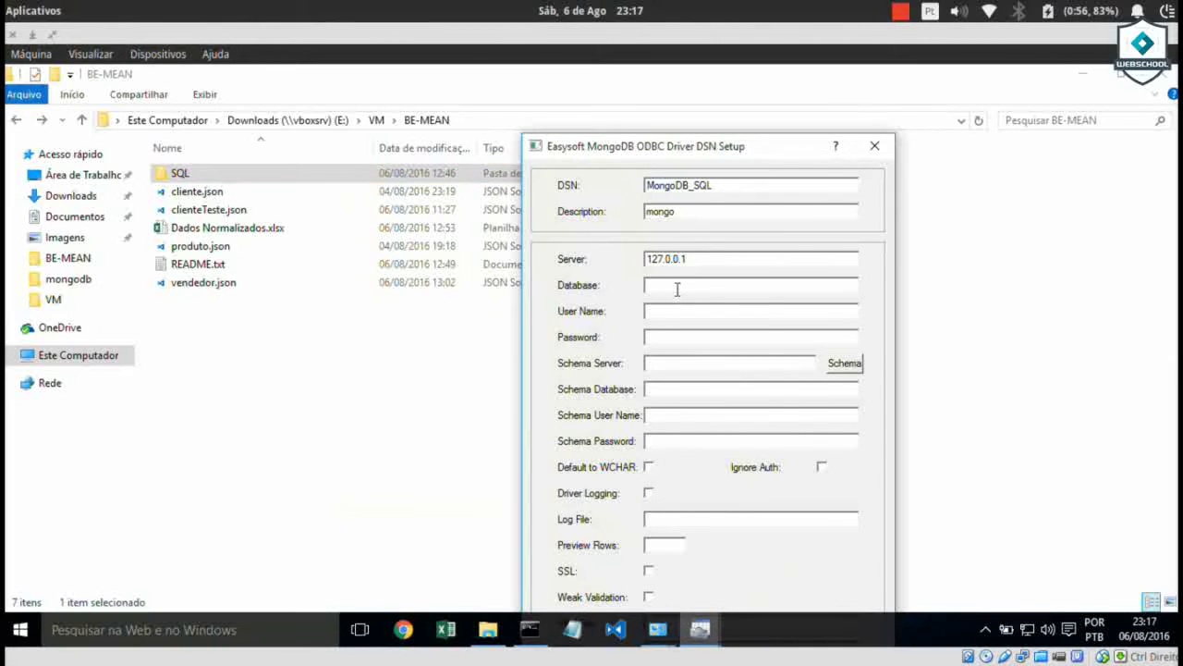
{"action": "left_click", "coordinate": [530, 630]}
{"action": "left_click_drag", "start_coordinate": [54, 243], "coordinate": [93, 242]}
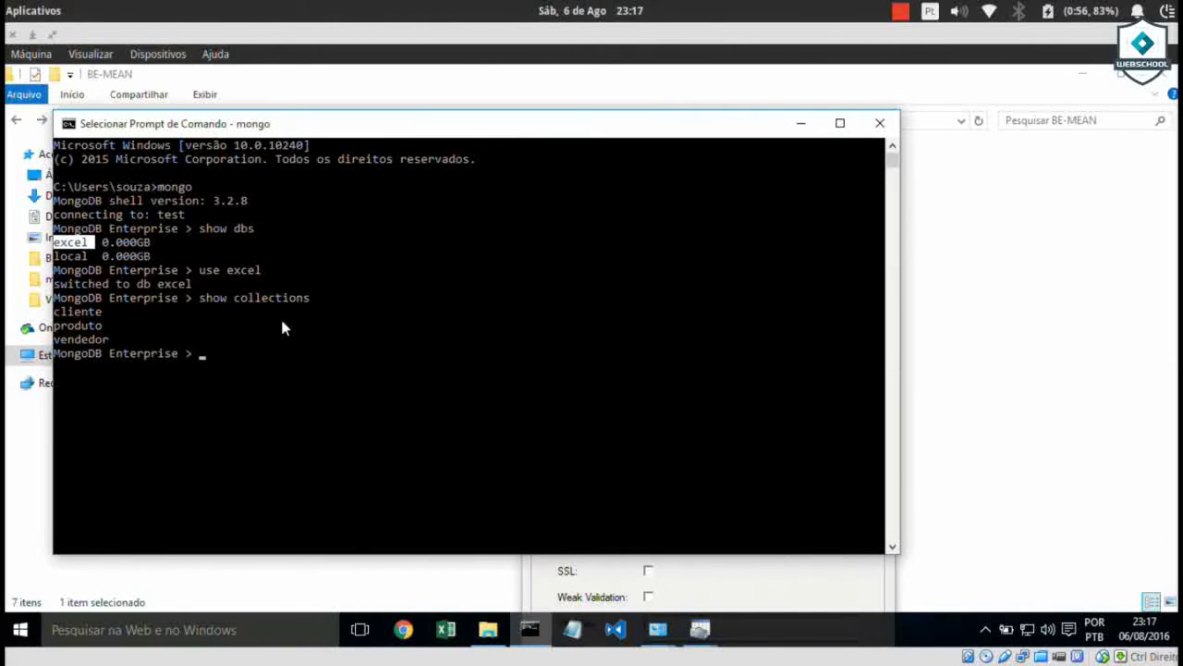
{"action": "key", "text": "alt+Tab"}
{"action": "type", "text": "excel"}
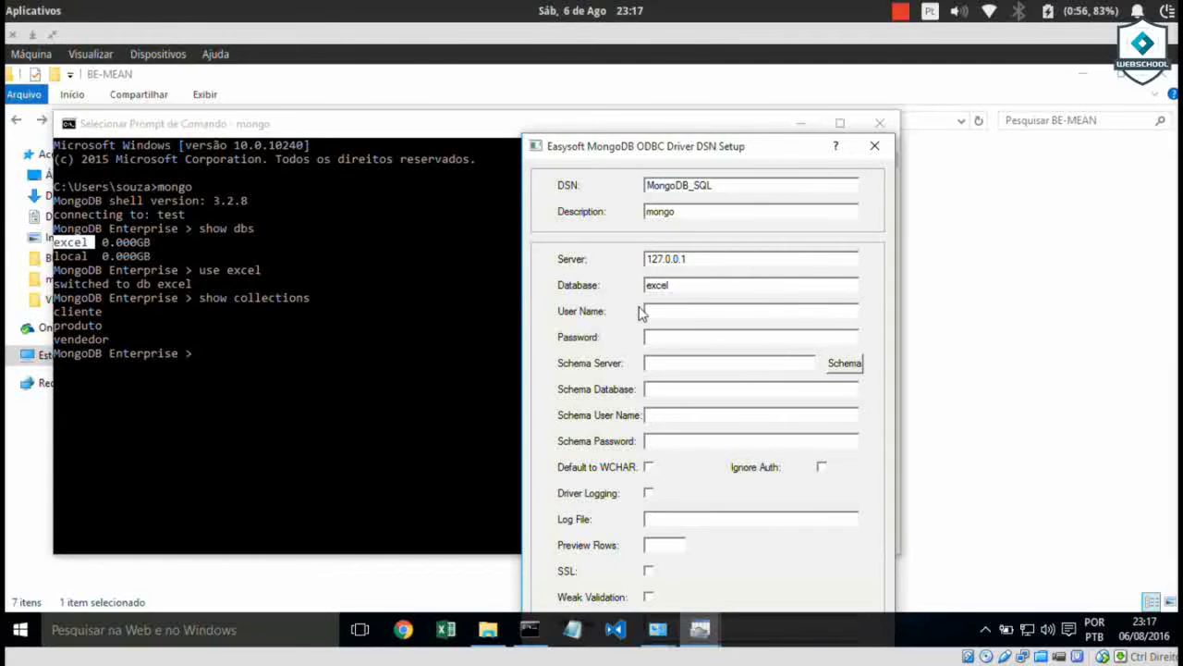
{"action": "left_click", "coordinate": [681, 187]}
{"action": "left_click", "coordinate": [681, 317]}
{"action": "left_click", "coordinate": [428, 132]}
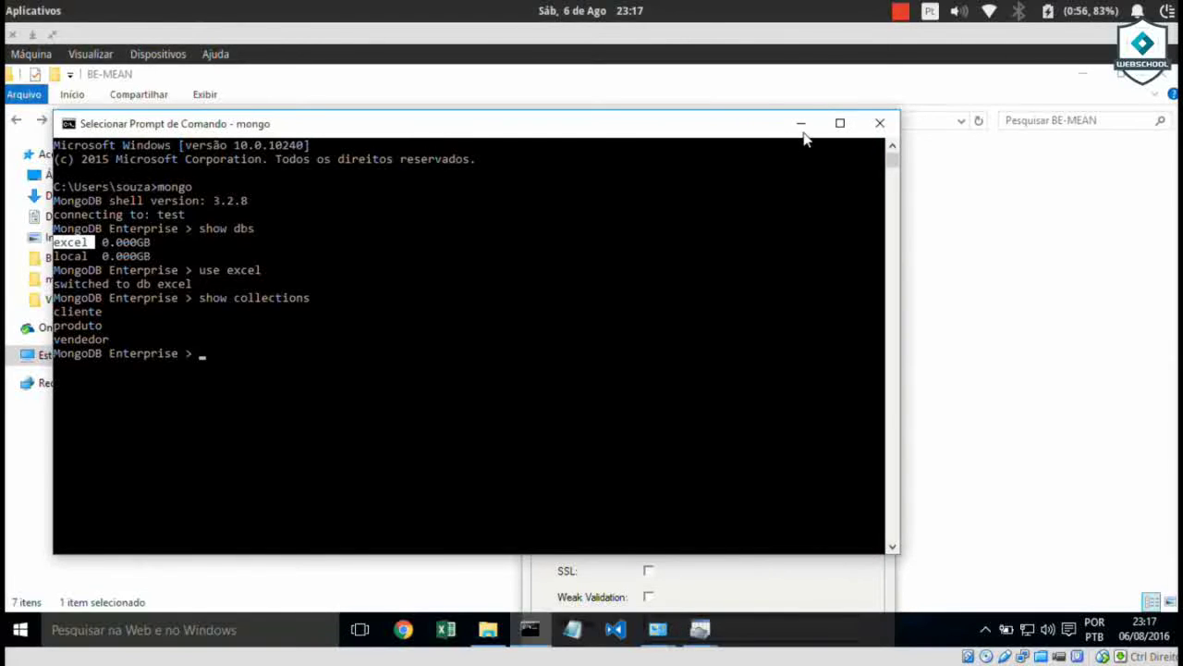
{"action": "left_click", "coordinate": [800, 124]}
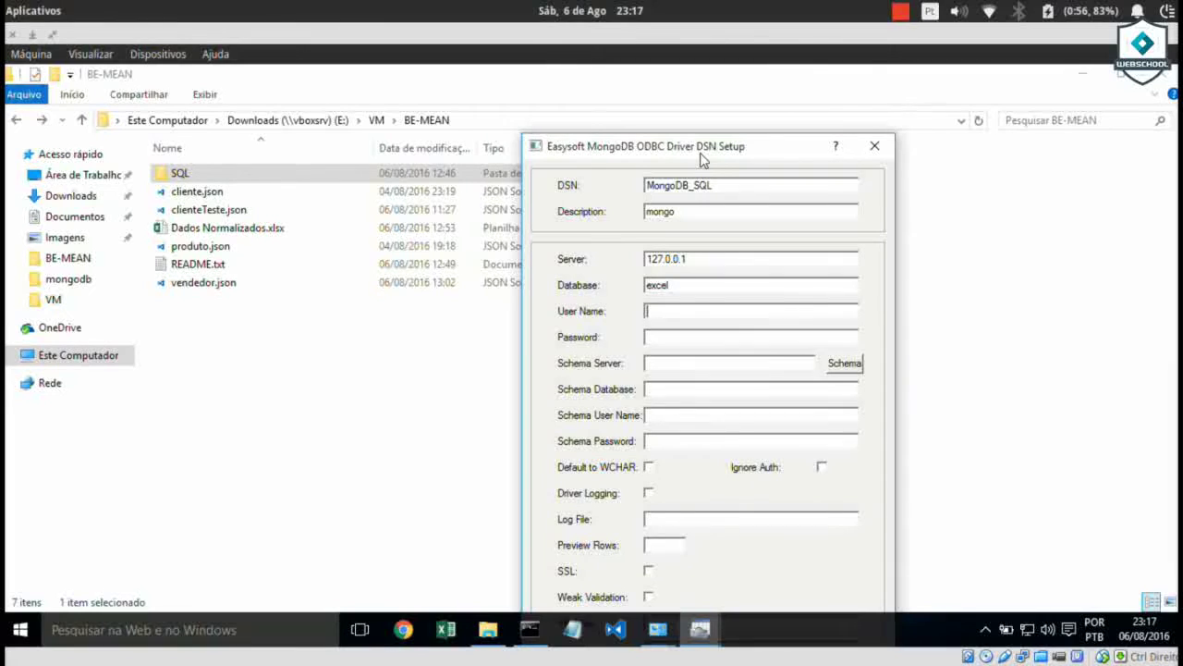
Step: Test the MongoDB_SQL connection, acknowledge 'Connected to MongoDB', and save the DSN
{"action": "left_click_drag", "start_coordinate": [701, 159], "coordinate": [556, 93]}
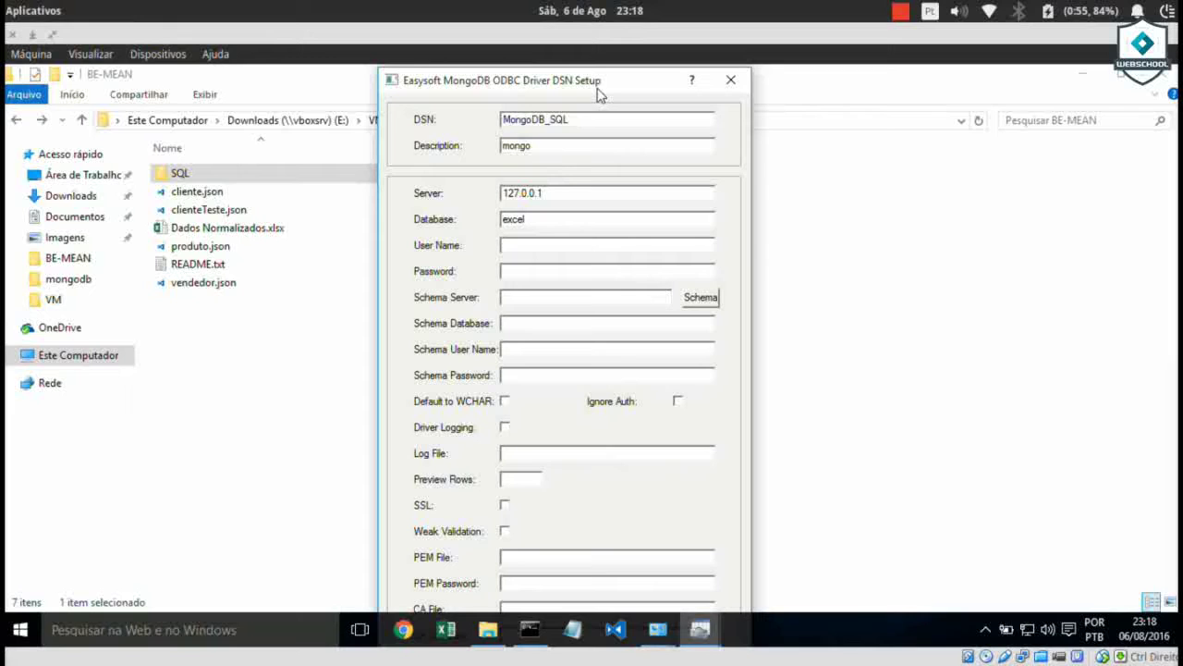
{"action": "left_click", "coordinate": [534, 247]}
{"action": "left_click", "coordinate": [518, 271]}
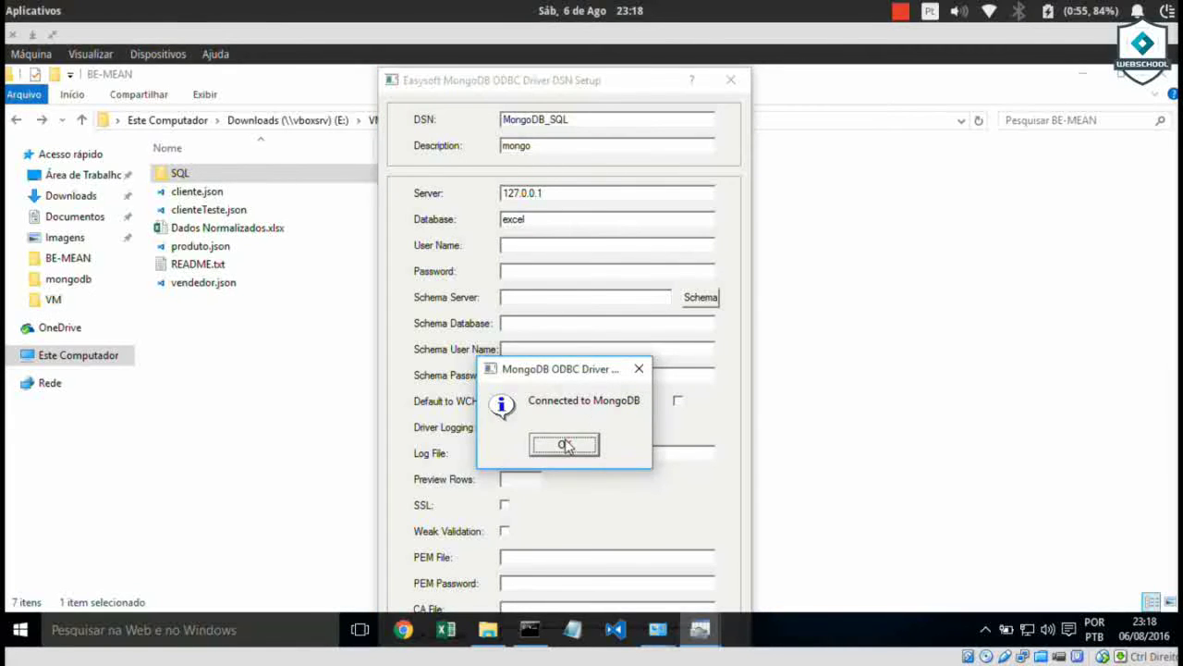
{"action": "left_click", "coordinate": [571, 447]}
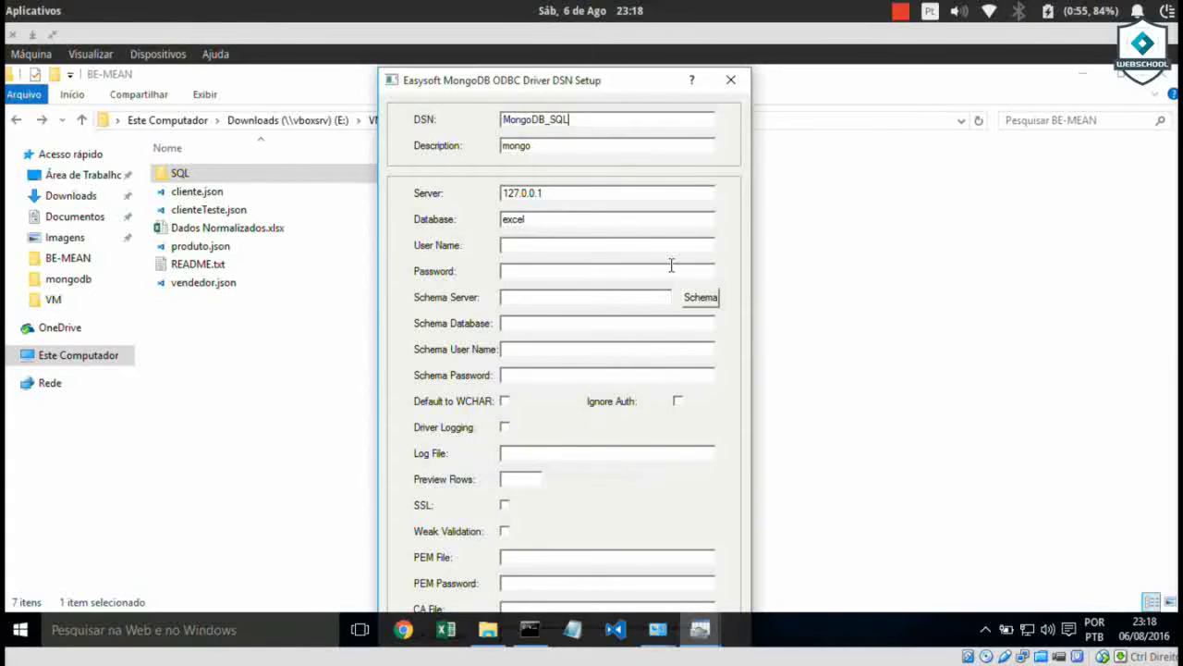
{"action": "left_click", "coordinate": [730, 80]}
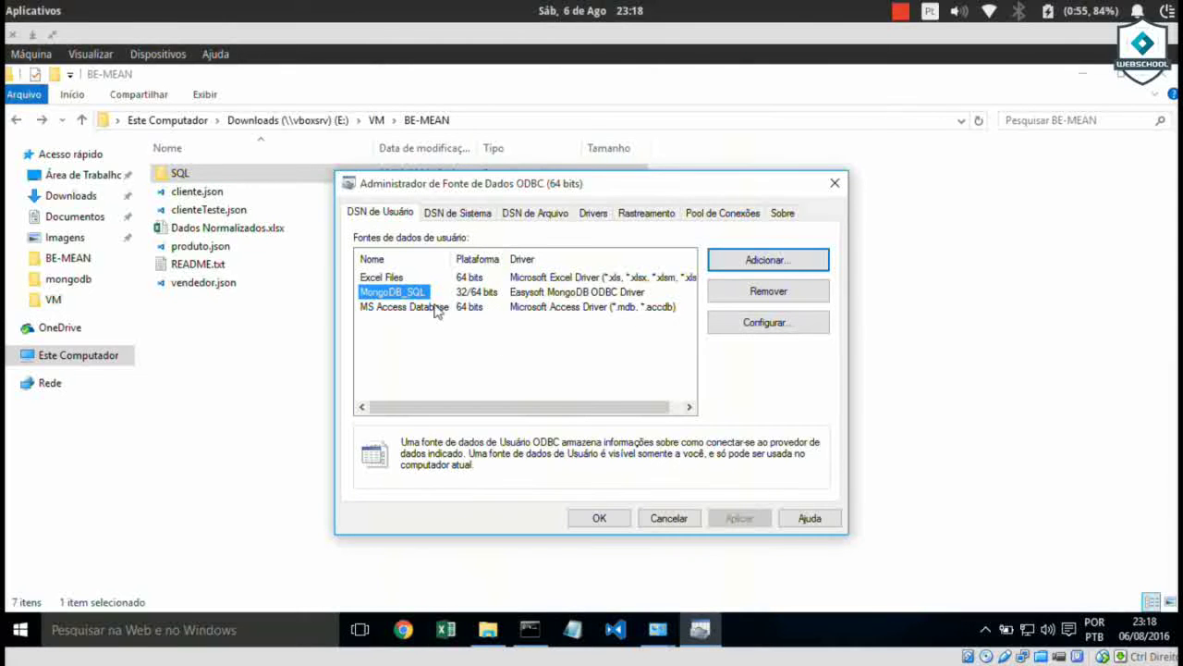
Step: Reopen MongoDB_SQL's setup to verify the database, then close it and the ODBC Administrator
{"action": "double_click", "coordinate": [405, 292]}
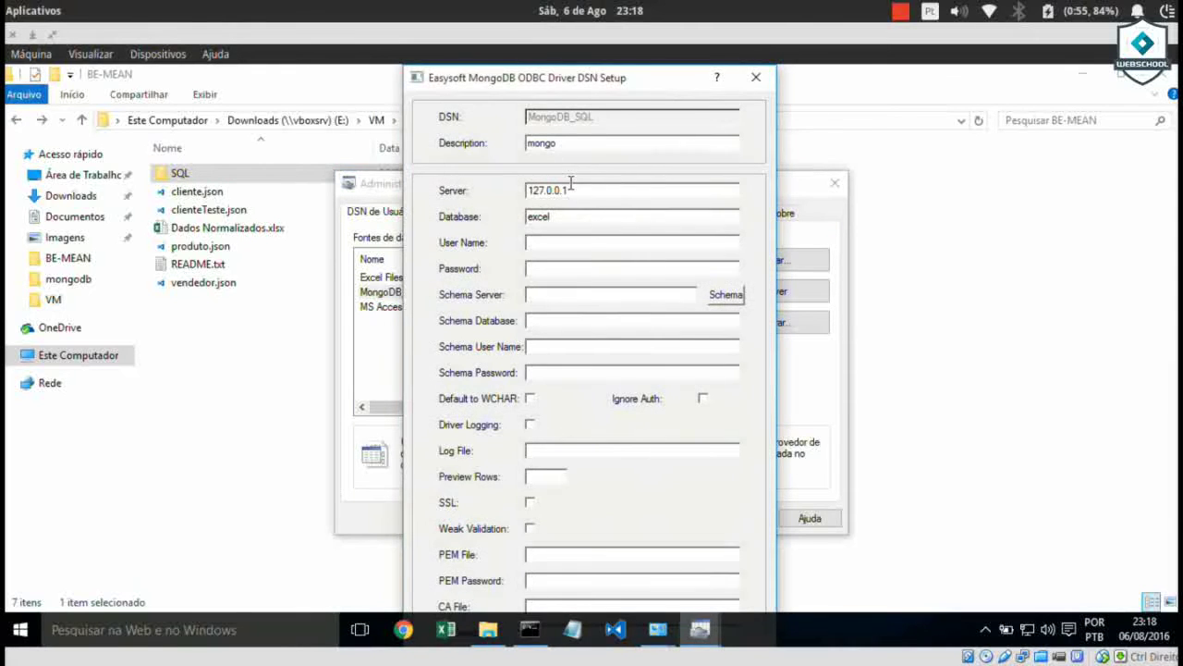
{"action": "left_click", "coordinate": [561, 215]}
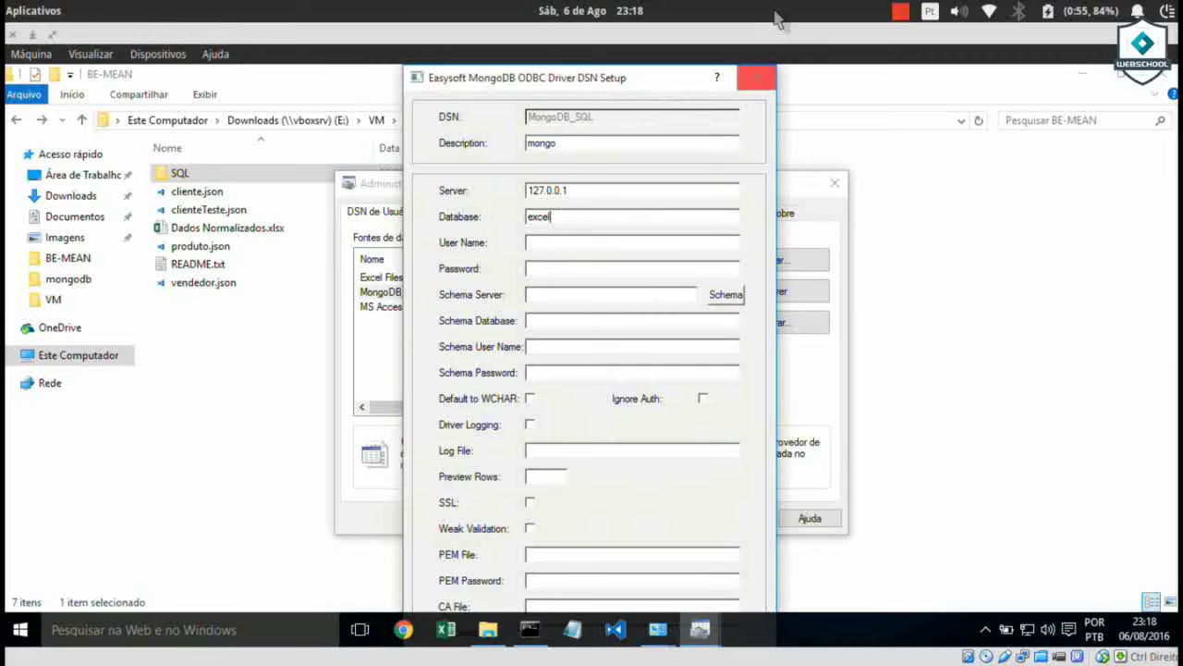
{"action": "left_click", "coordinate": [757, 77]}
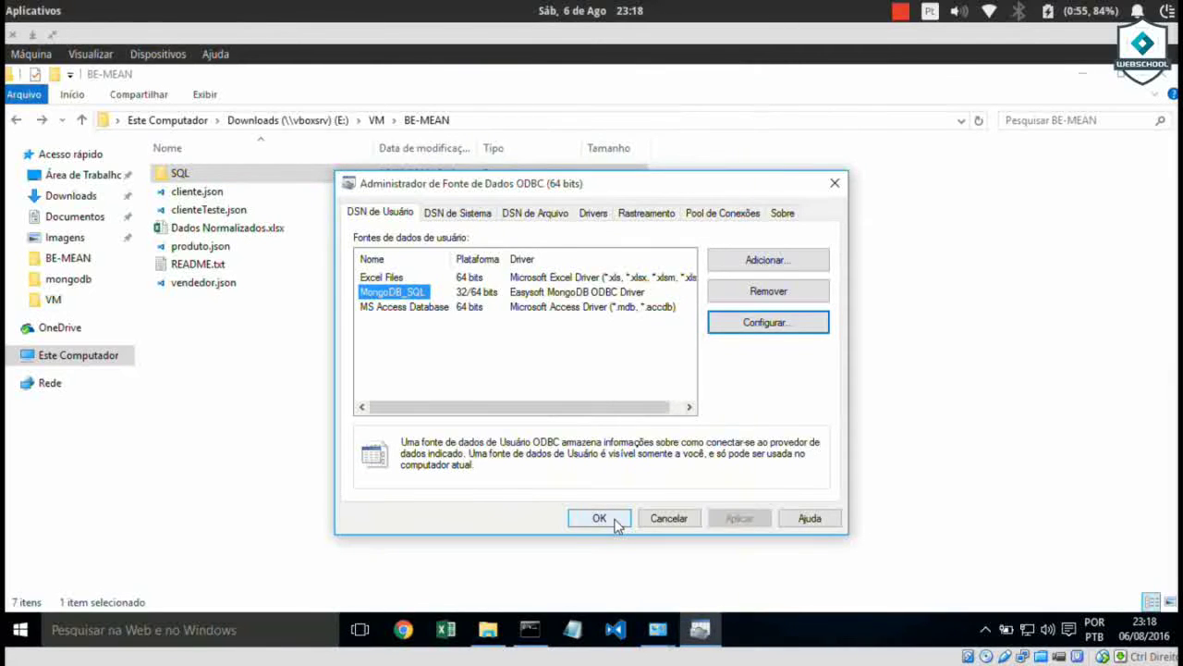
{"action": "left_click", "coordinate": [600, 518]}
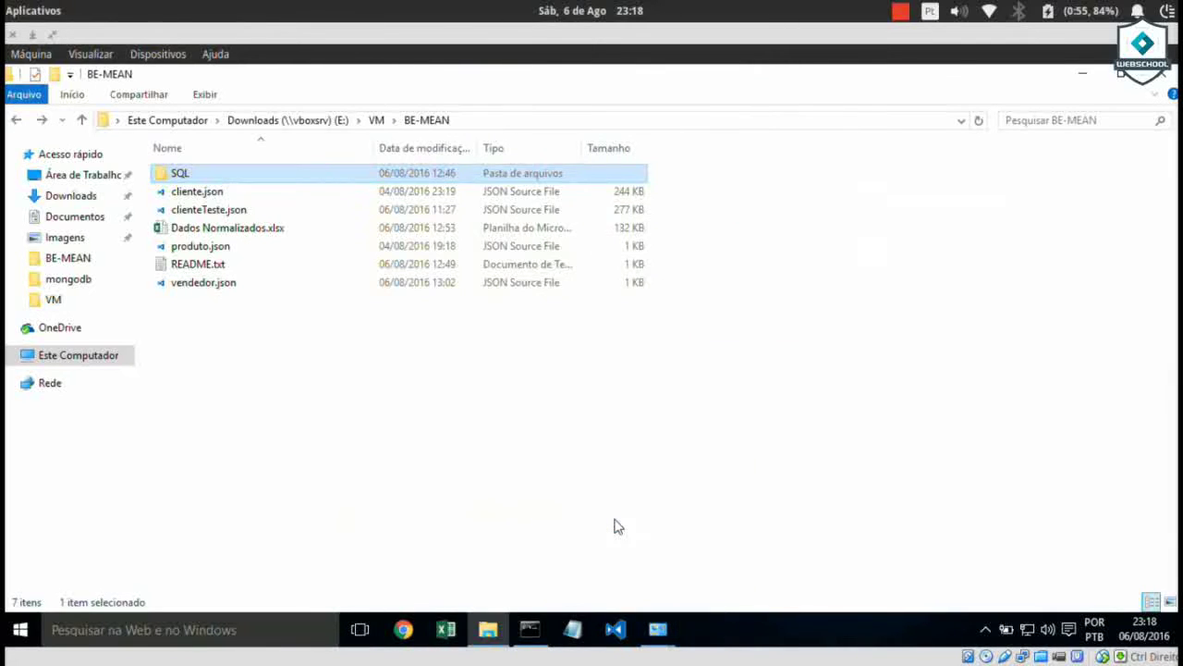
{"action": "left_click", "coordinate": [461, 648]}
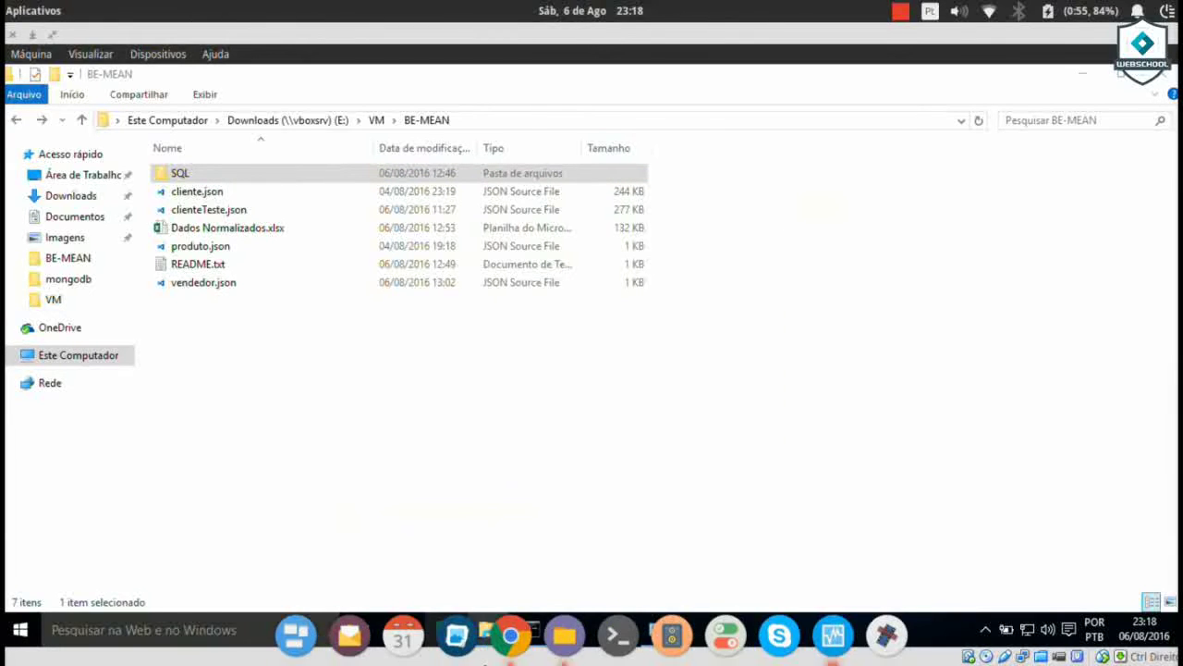
Step: Create a new blank Excel workbook in the virtual machine
{"action": "left_click", "coordinate": [504, 636]}
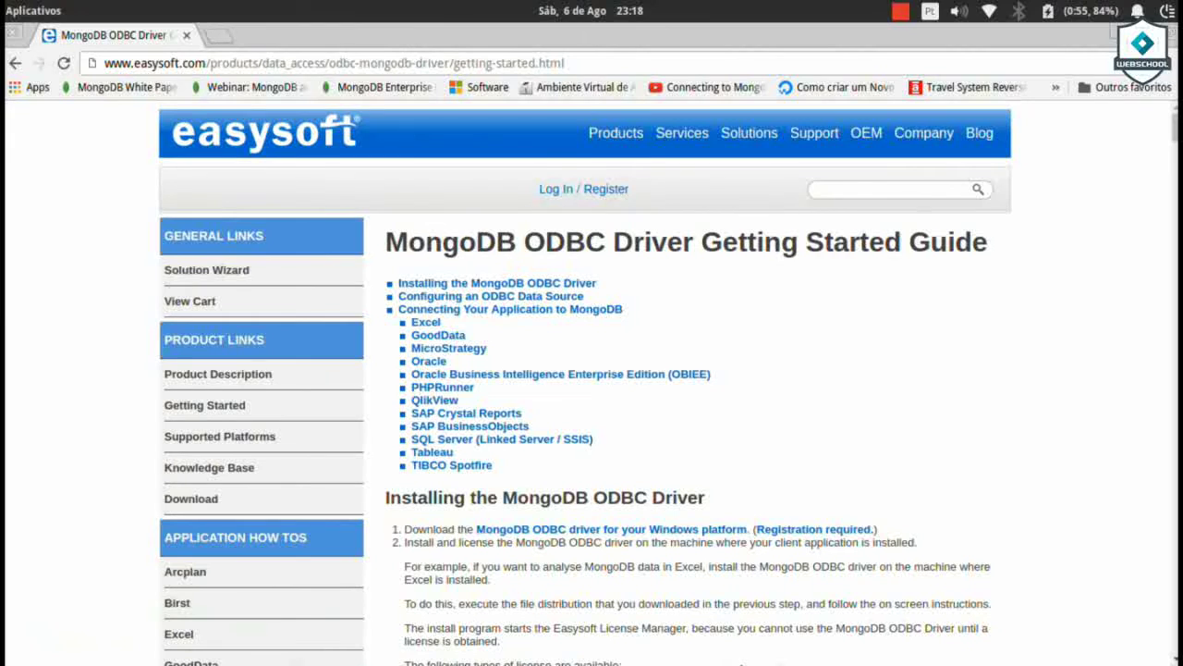
{"action": "left_click", "coordinate": [835, 638]}
{"action": "left_click", "coordinate": [488, 306]}
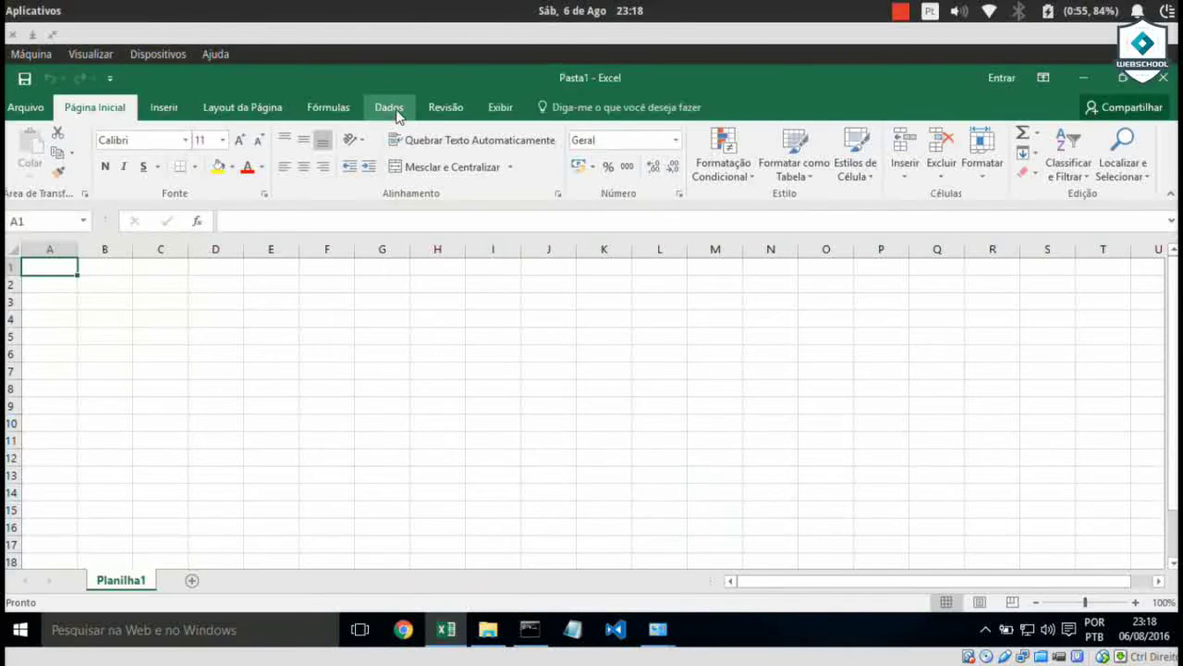
Step: Choose Dados > Obter Dados Externos > De Outras Fontes > Do Microsoft Query
{"action": "left_click", "coordinate": [395, 111]}
{"action": "left_click", "coordinate": [55, 180]}
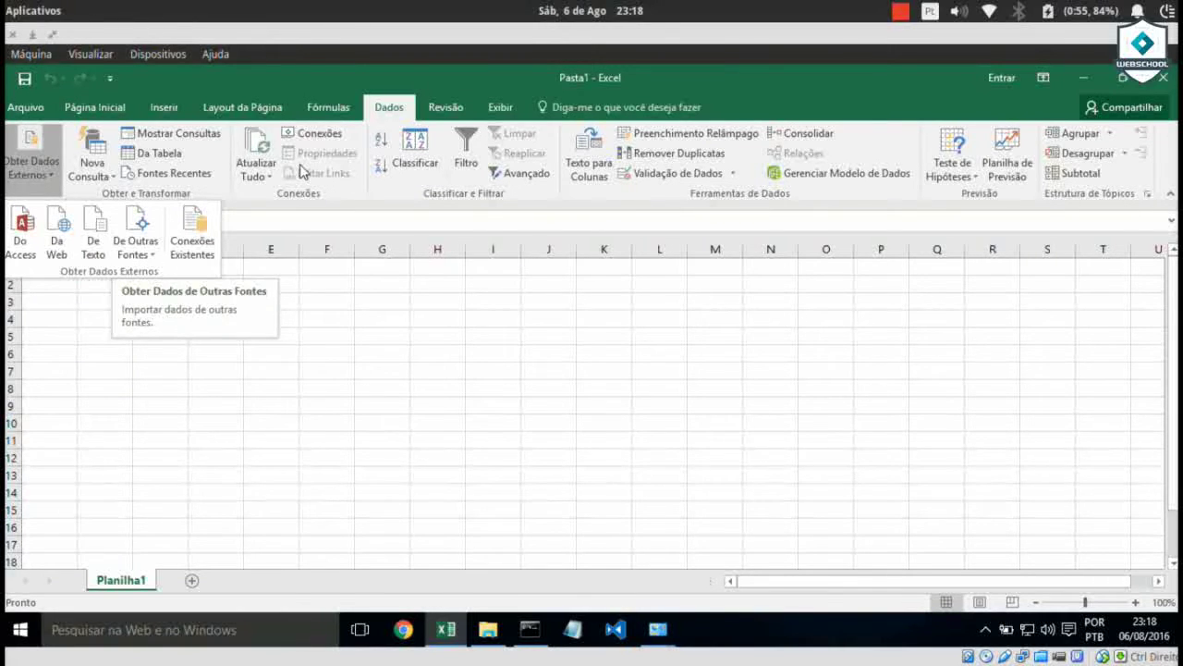
{"action": "left_click", "coordinate": [342, 110]}
{"action": "left_click", "coordinate": [392, 109]}
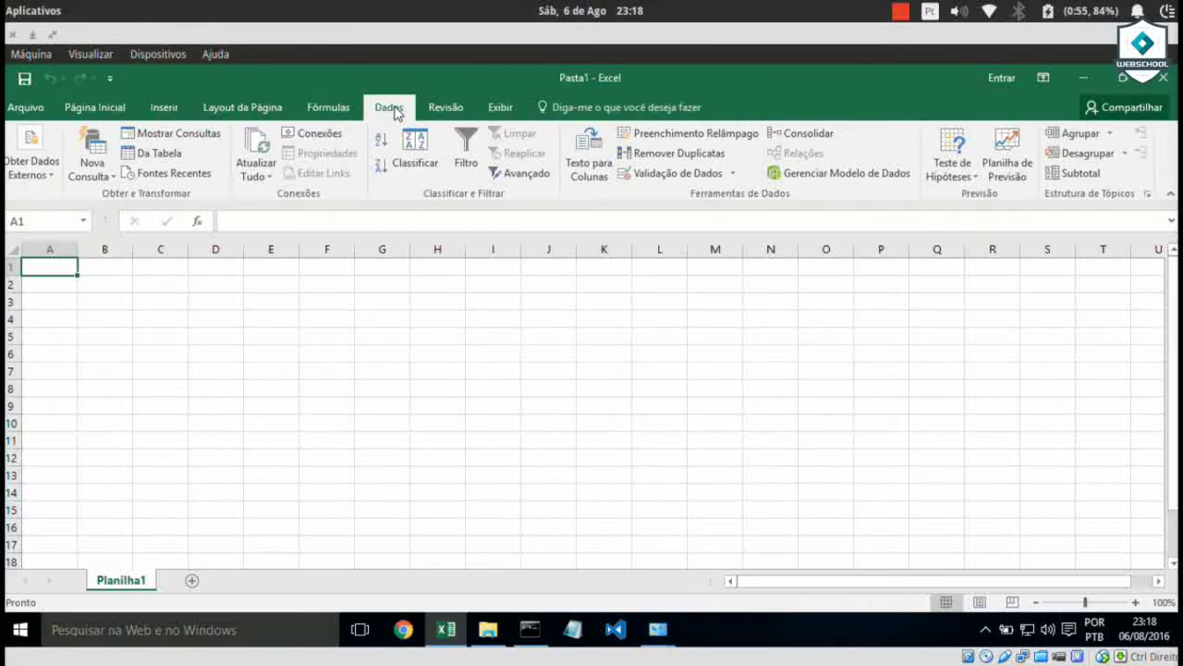
{"action": "left_click", "coordinate": [54, 175]}
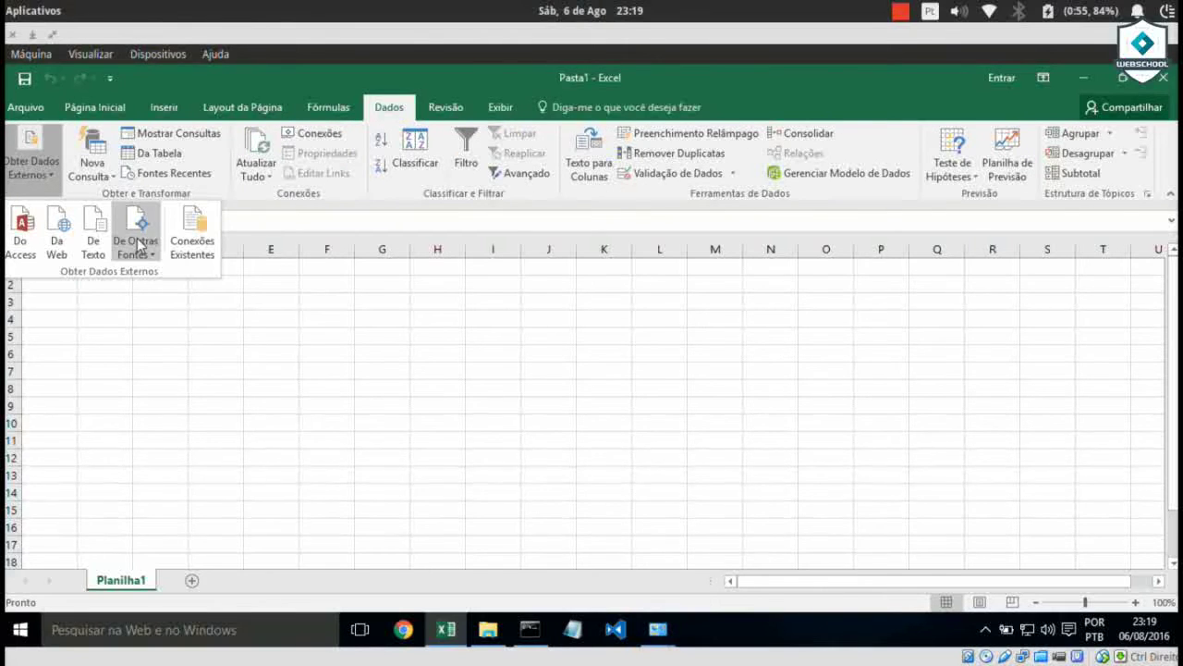
{"action": "left_click", "coordinate": [136, 242]}
{"action": "left_click", "coordinate": [288, 548]}
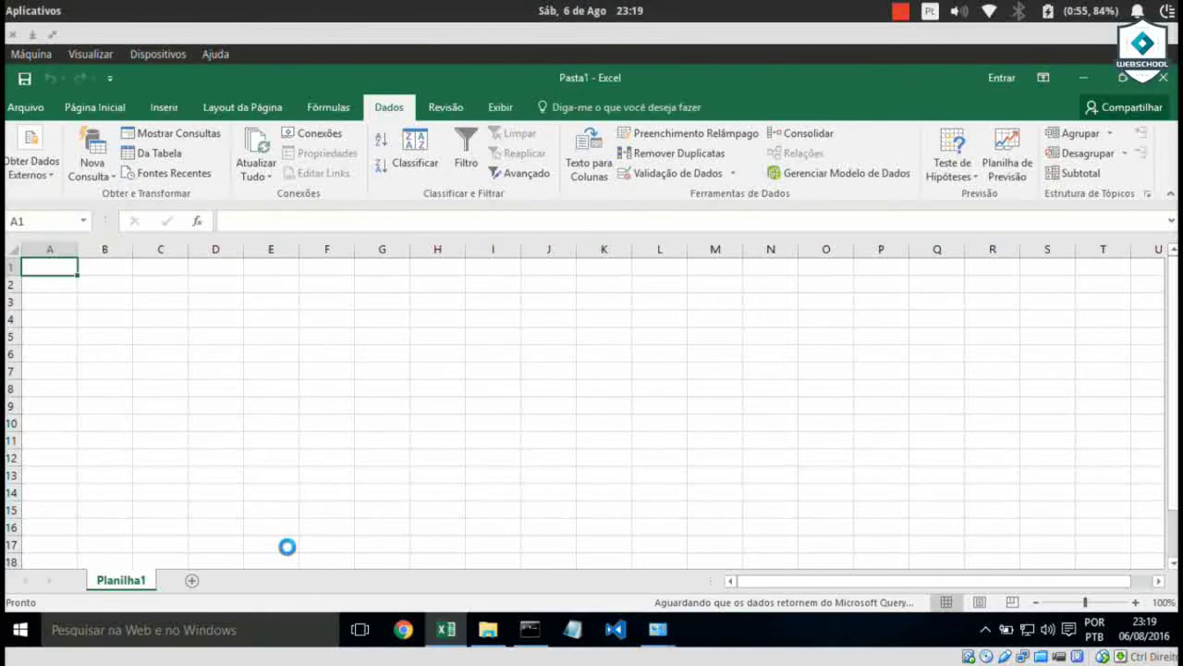
Step: Connect to the MongoDB_SQL data source and select the produto collection in the Query Wizard
{"action": "left_click", "coordinate": [454, 322]}
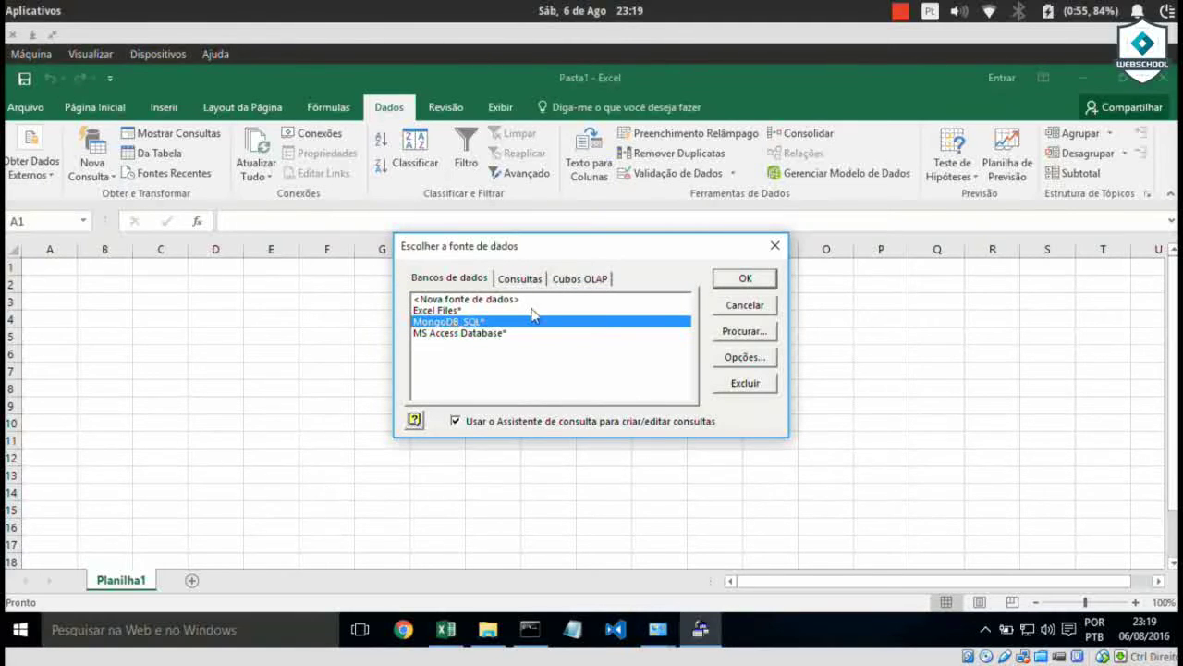
{"action": "double_click", "coordinate": [458, 325]}
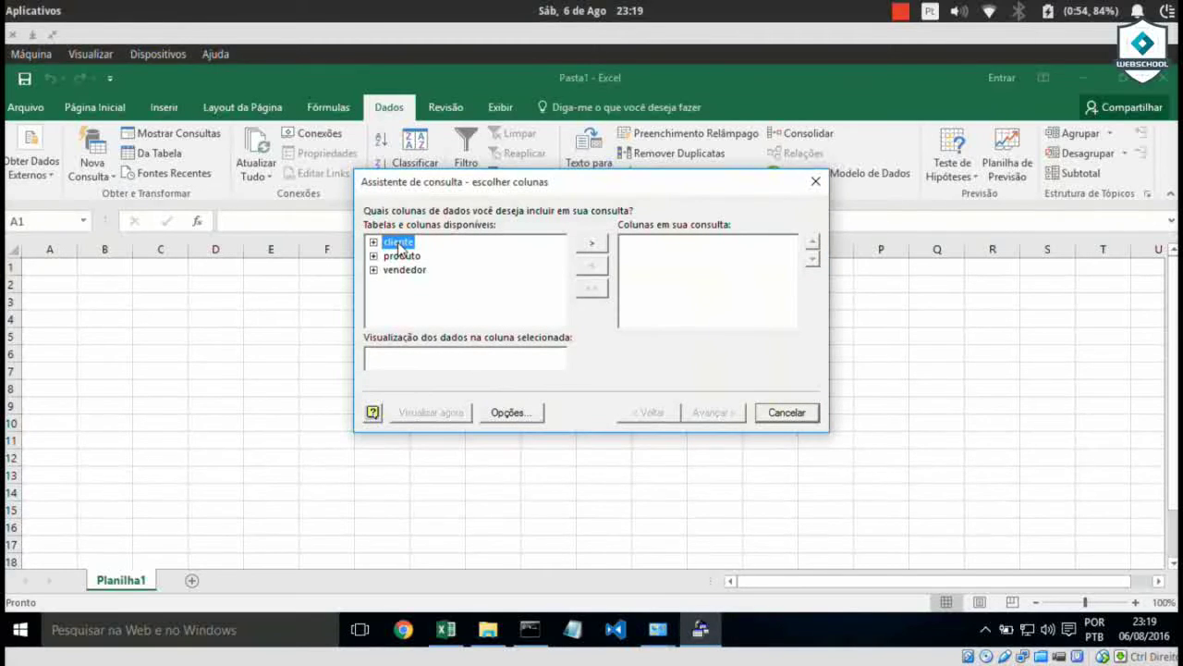
{"action": "left_click", "coordinate": [407, 257]}
{"action": "left_click", "coordinate": [530, 630]}
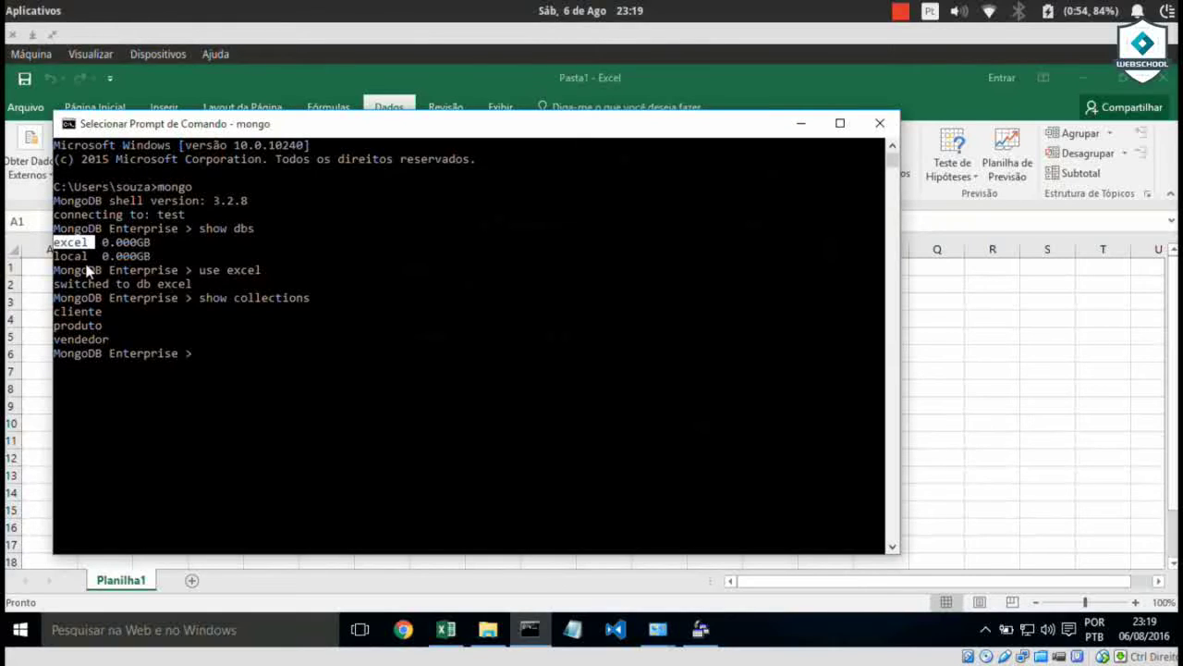
Step: Clear the mongo shell, rerun show dbs, then run show collections
{"action": "left_click", "coordinate": [71, 242]}
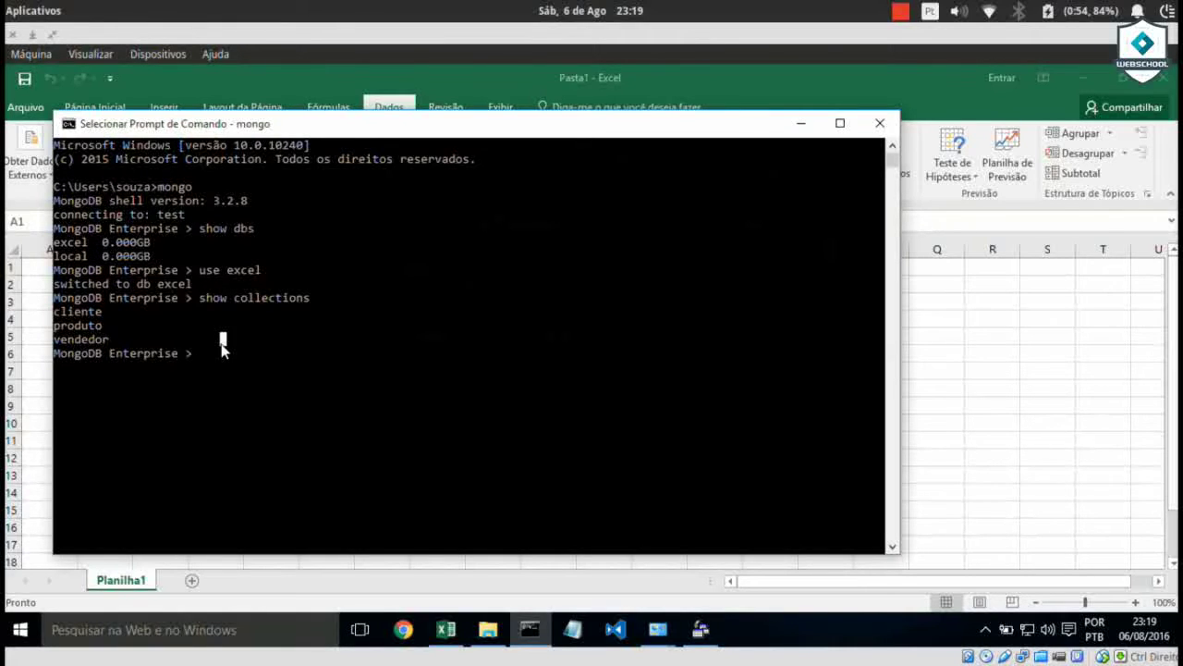
{"action": "key", "text": "ctrl+l"}
{"action": "type", "text": "show"}
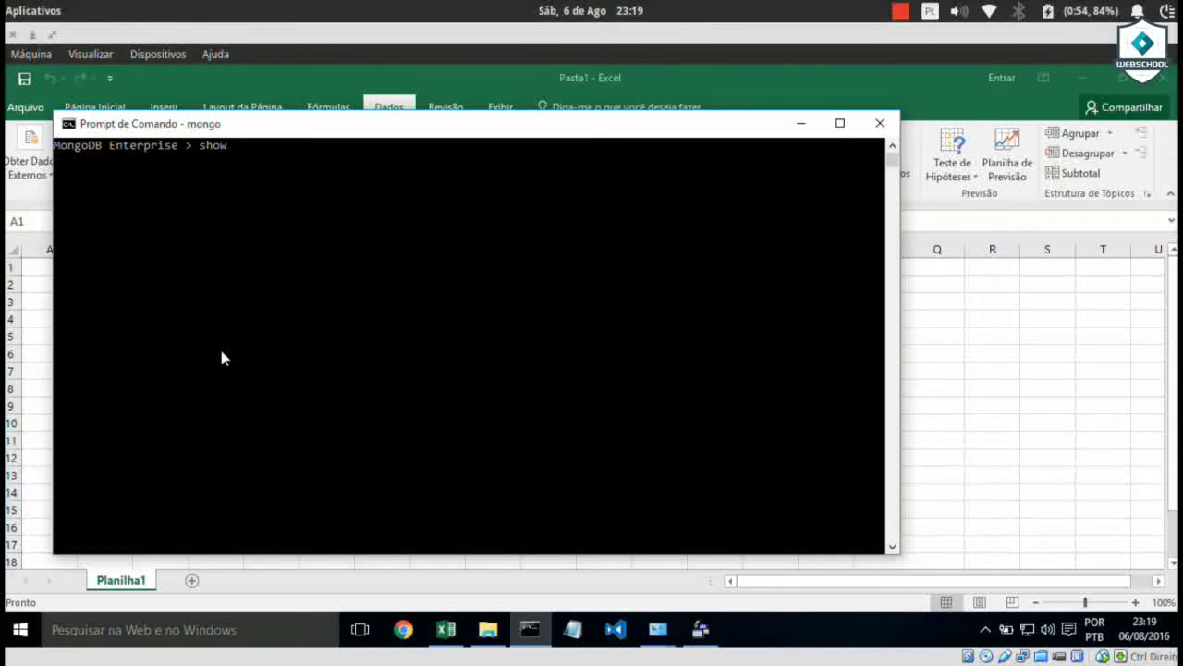
{"action": "type", "text": "dbs"}
{"action": "key", "text": "Return"}
{"action": "type", "text": "show collecti"}
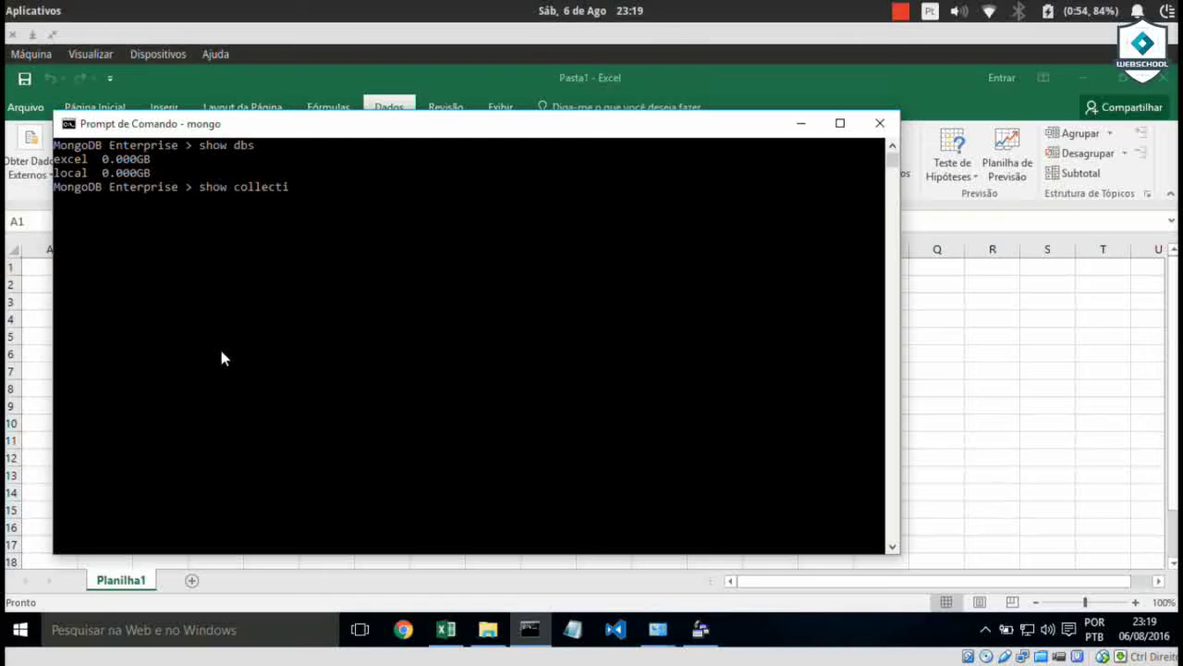
{"action": "type", "text": "ons"}
{"action": "key", "text": "Return"}
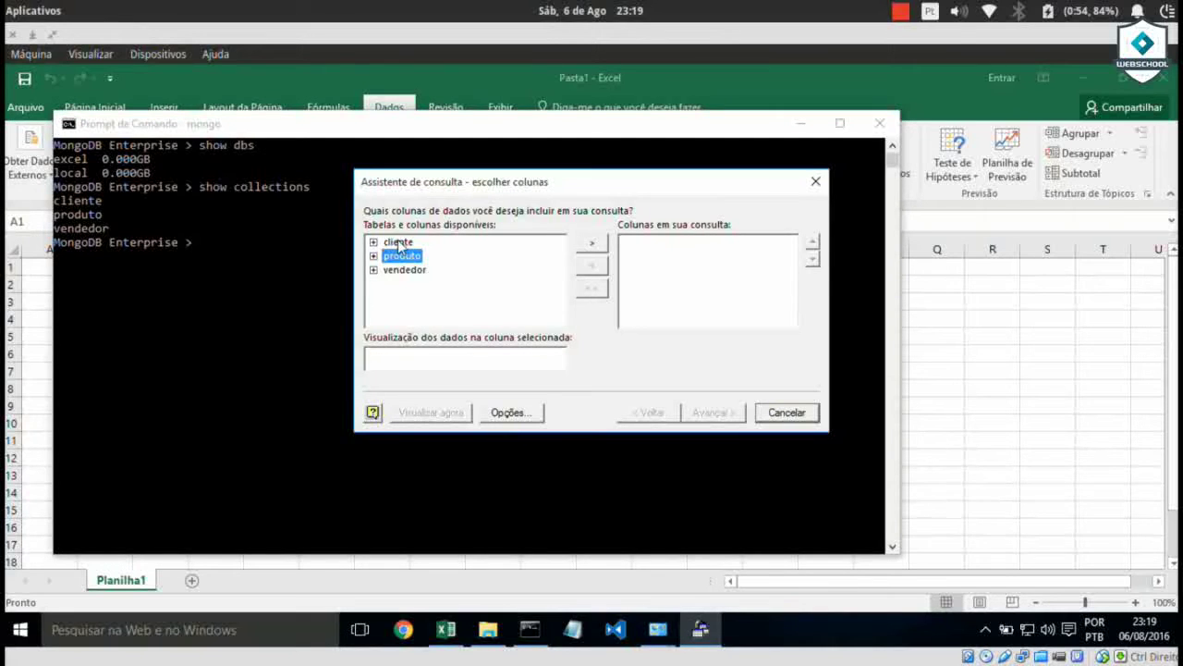
Step: Add every cliente column to the query and continue to the filter-data step
{"action": "left_click", "coordinate": [592, 243]}
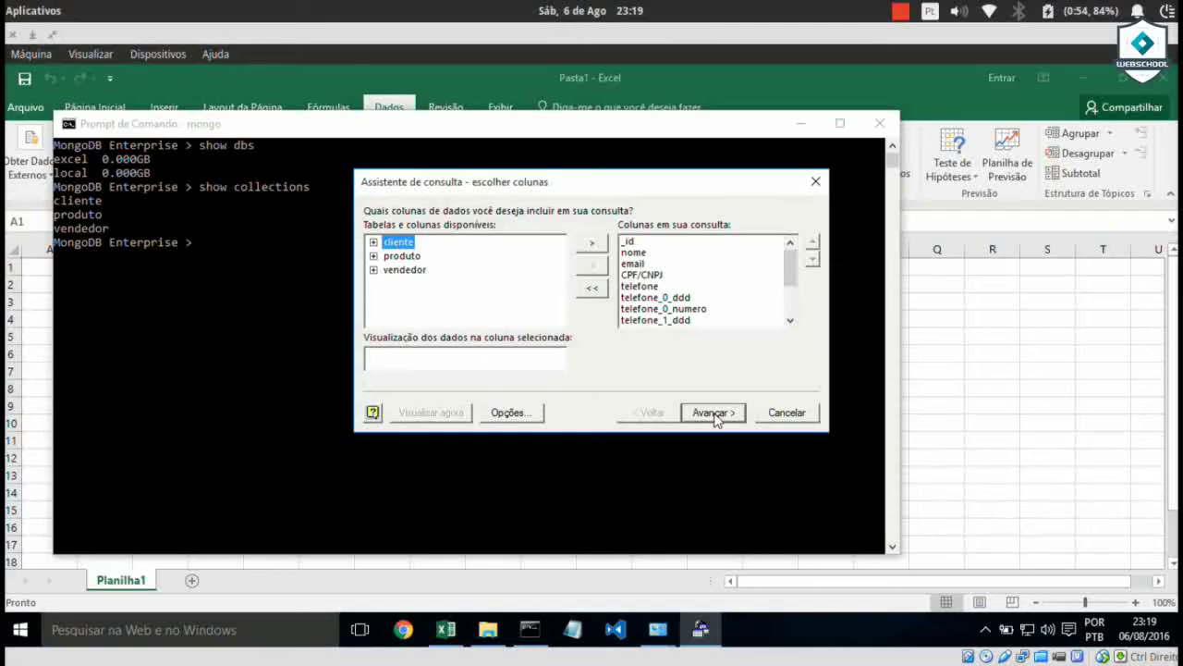
{"action": "left_click_drag", "start_coordinate": [789, 245], "coordinate": [795, 313]}
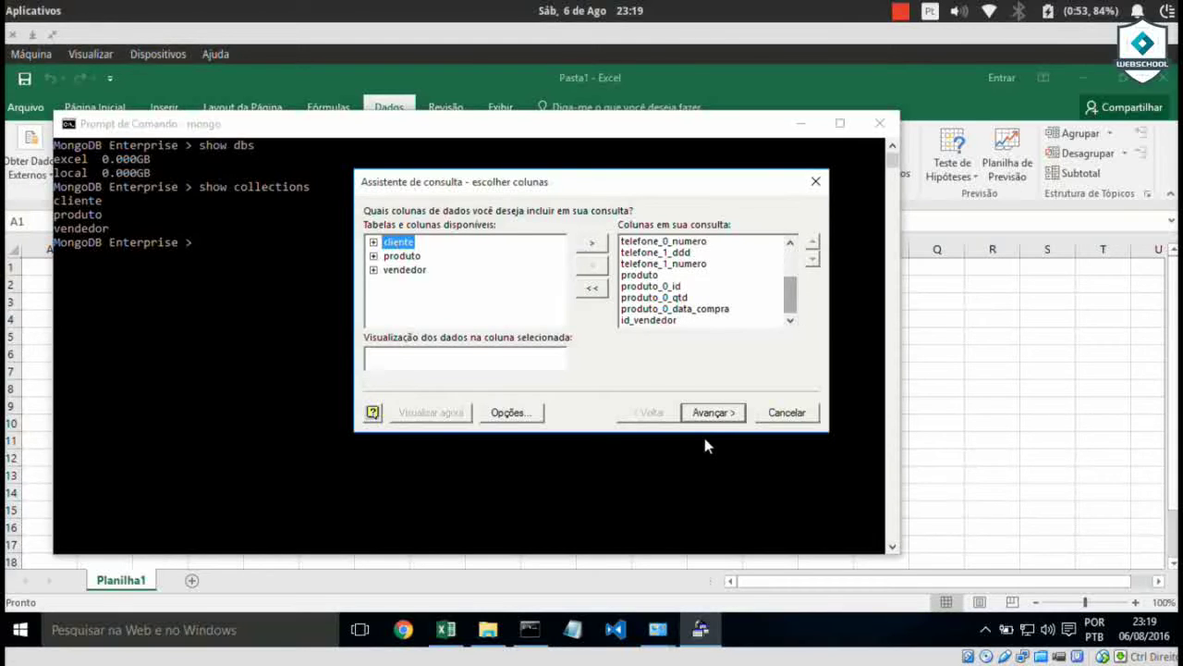
{"action": "left_click", "coordinate": [801, 124]}
{"action": "left_click_drag", "start_coordinate": [791, 294], "coordinate": [791, 294]}
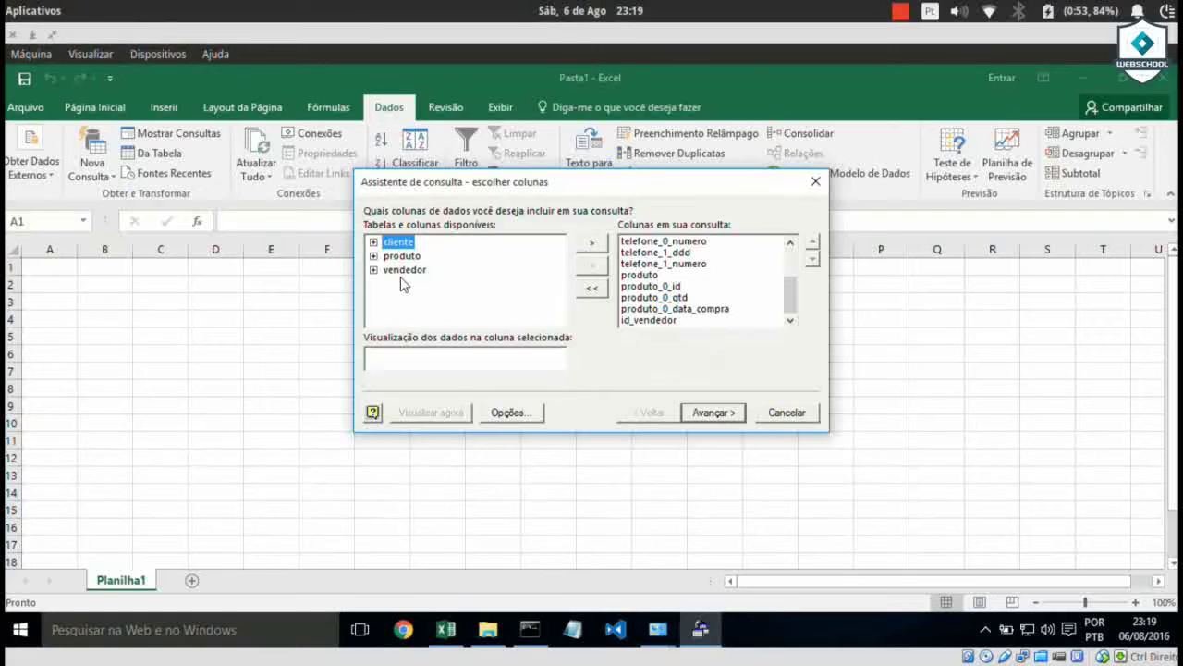
{"action": "left_click", "coordinate": [726, 417]}
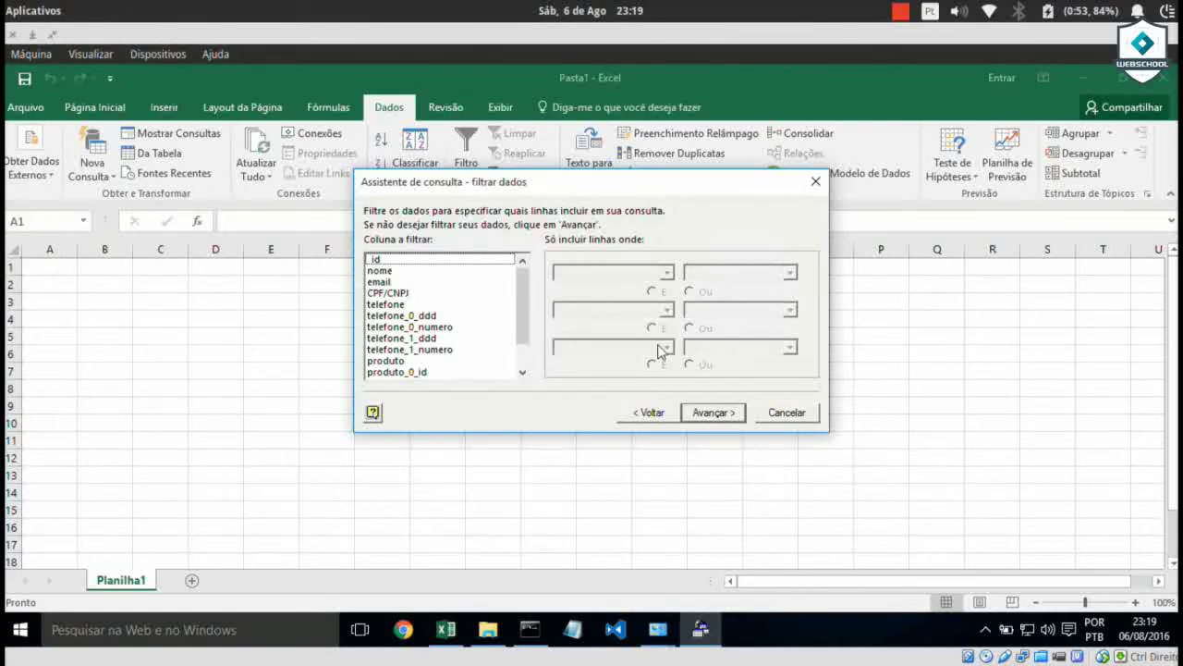
Step: Set an equals filter on nome, then clear the operator so no name filter applies
{"action": "left_click", "coordinate": [381, 271]}
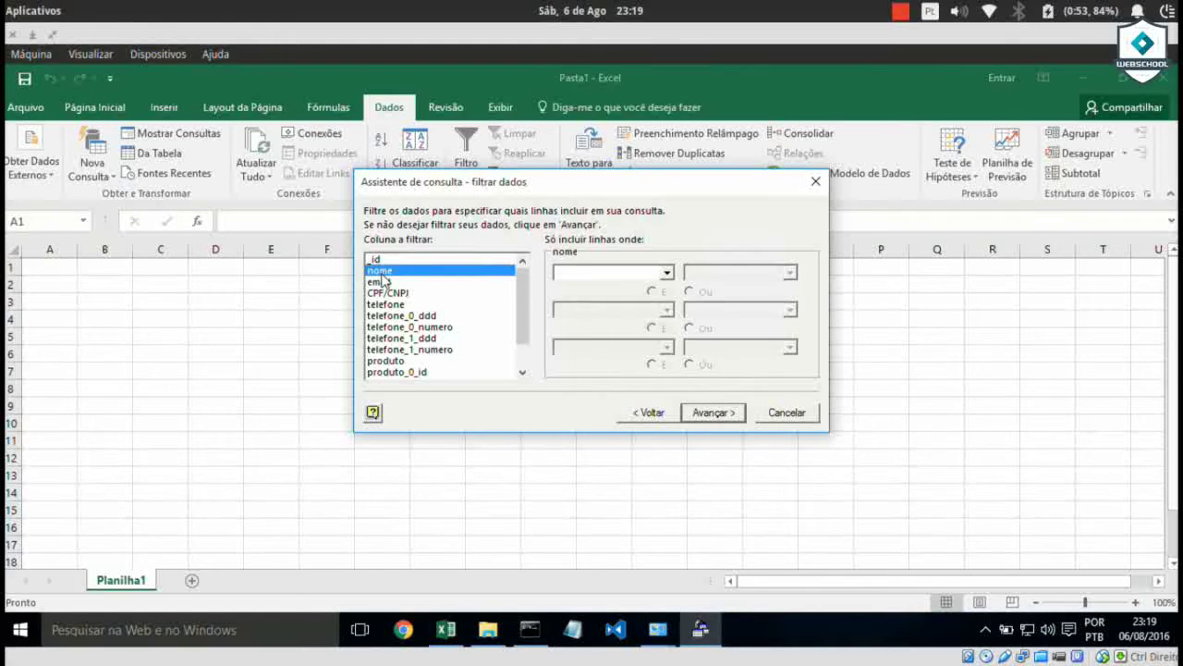
{"action": "left_click", "coordinate": [667, 273]}
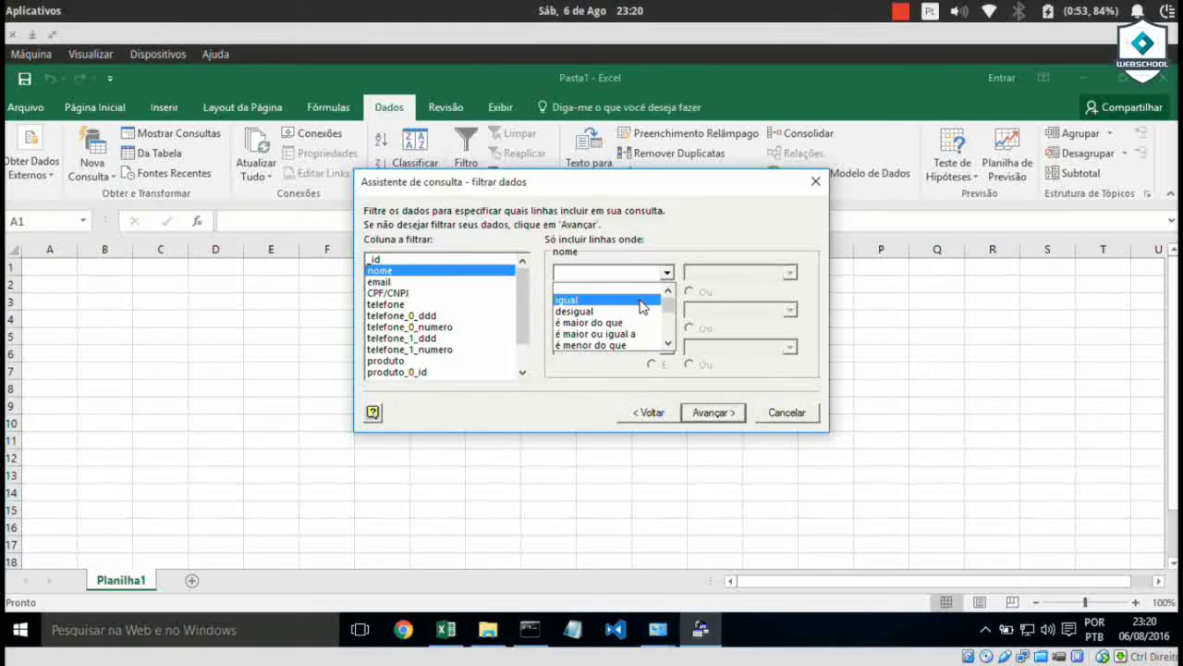
{"action": "left_click", "coordinate": [643, 301]}
{"action": "left_click", "coordinate": [736, 273]}
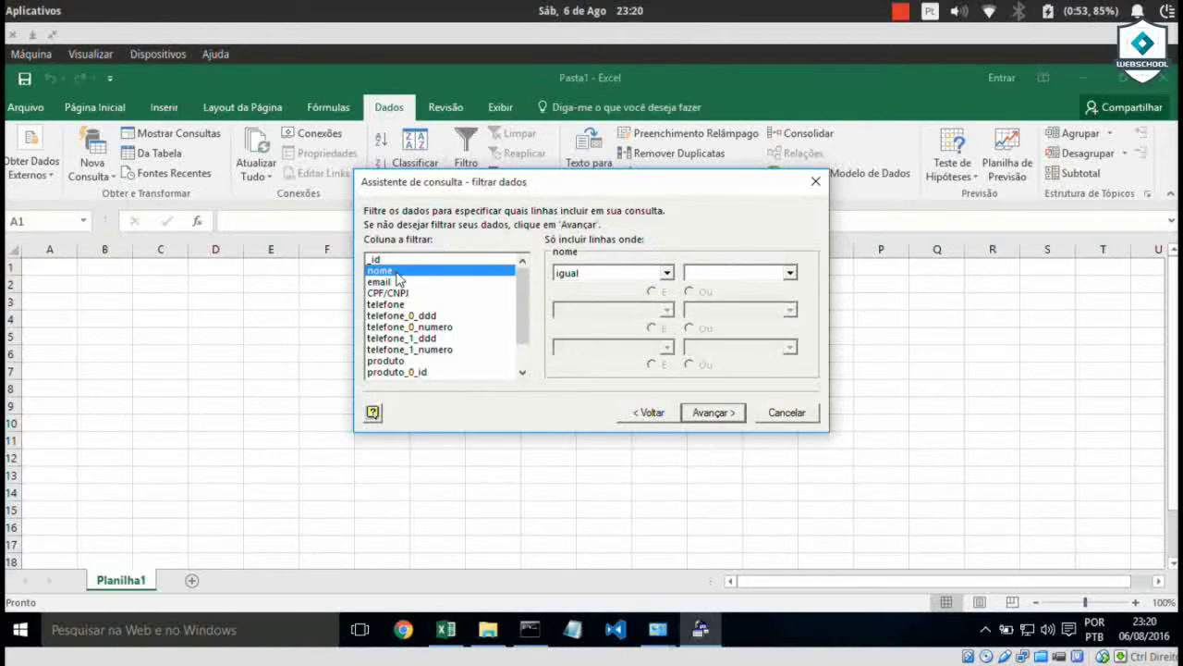
{"action": "left_click", "coordinate": [667, 273]}
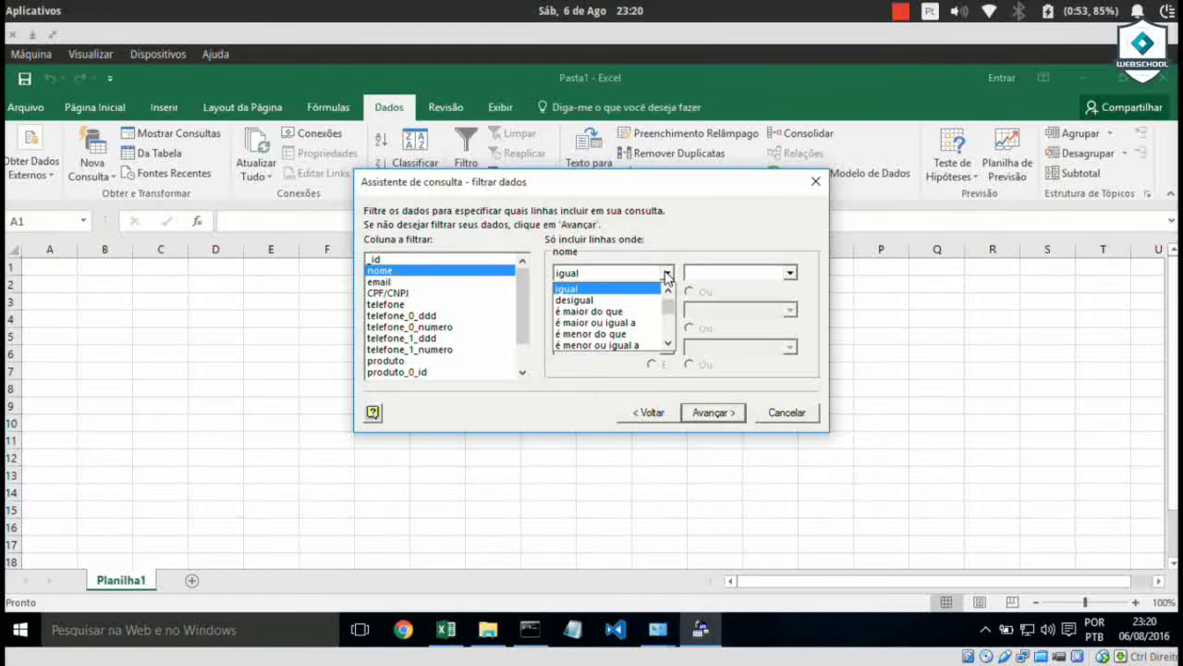
{"action": "left_click", "coordinate": [724, 272]}
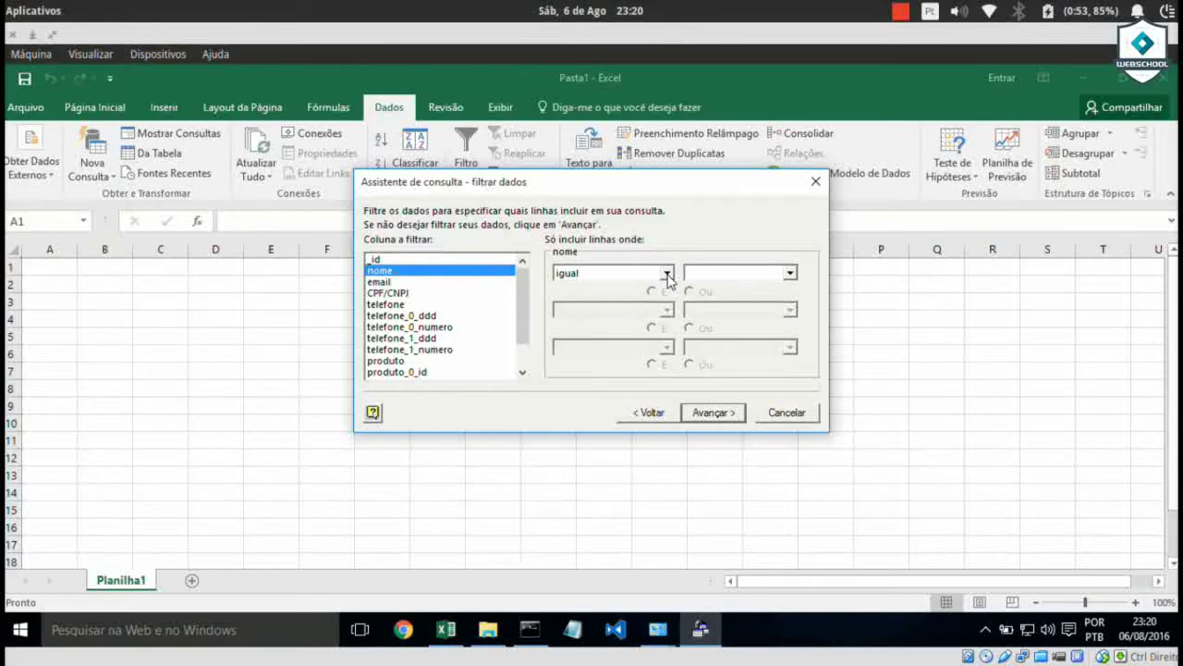
{"action": "left_click", "coordinate": [667, 272]}
{"action": "left_click", "coordinate": [622, 290]}
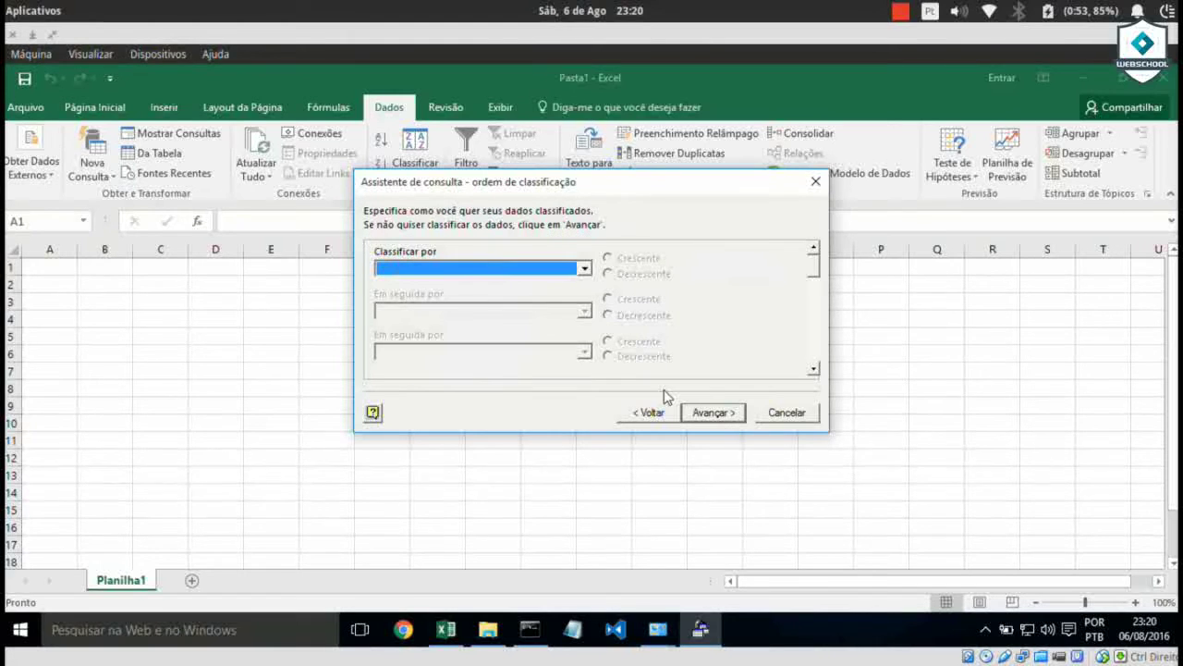
Step: Skip sorting, finish the wizard and import the results as a table at Planilha1!$A$1
{"action": "left_click", "coordinate": [721, 413]}
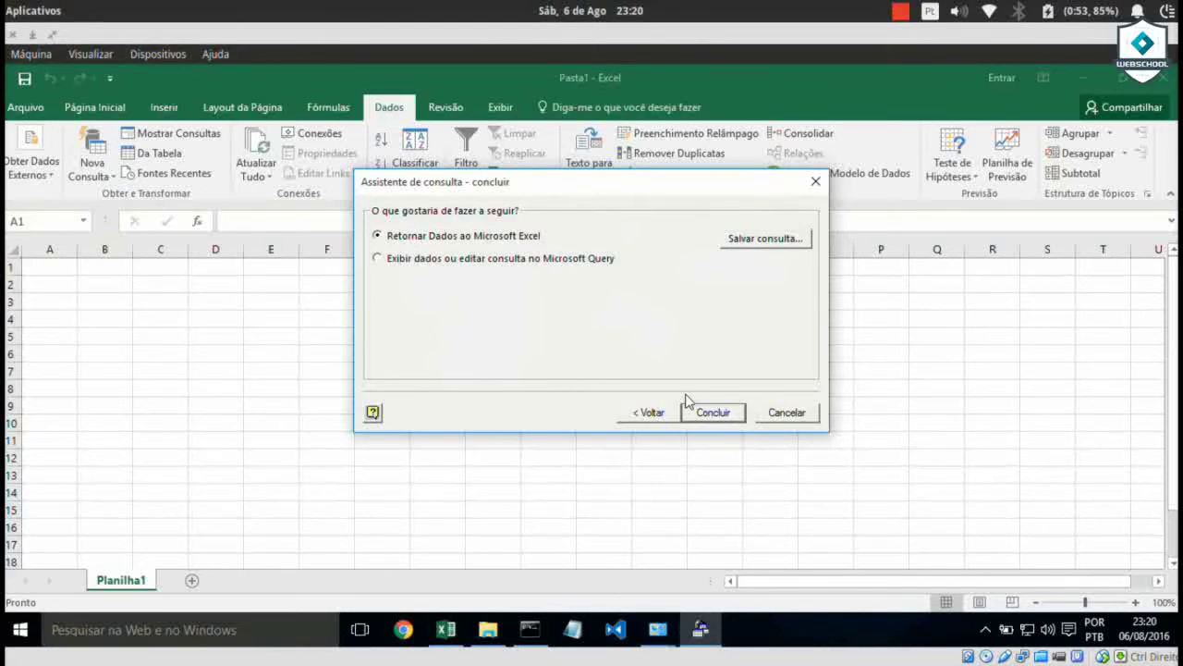
{"action": "left_click", "coordinate": [714, 413]}
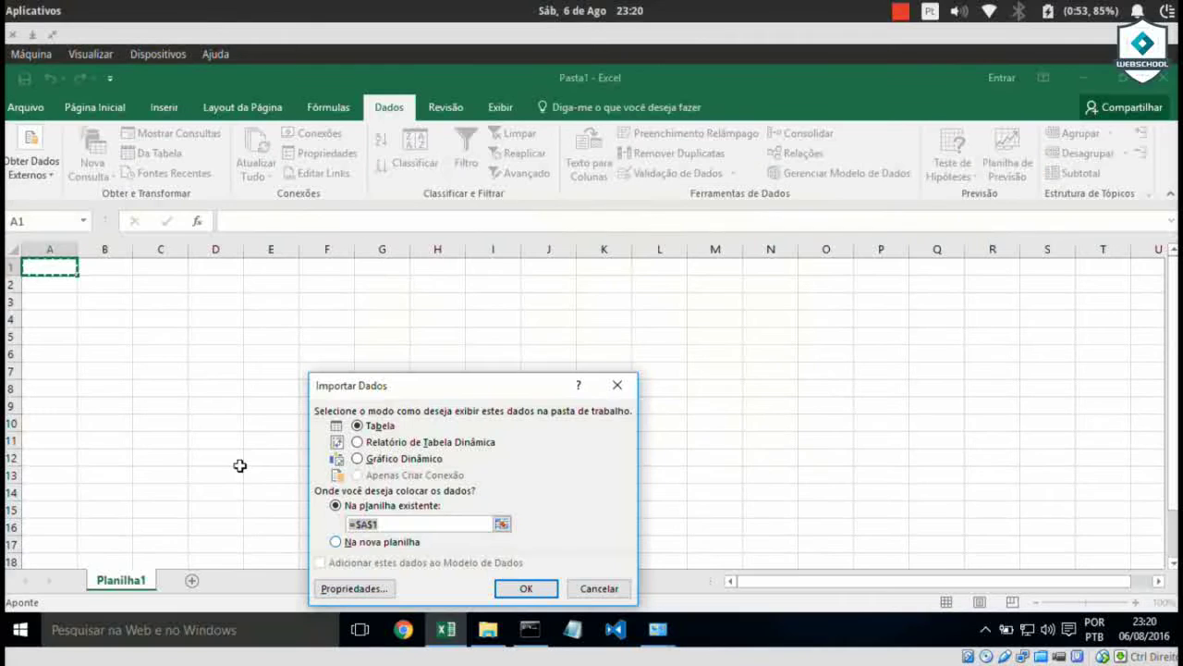
{"action": "left_click", "coordinate": [41, 268]}
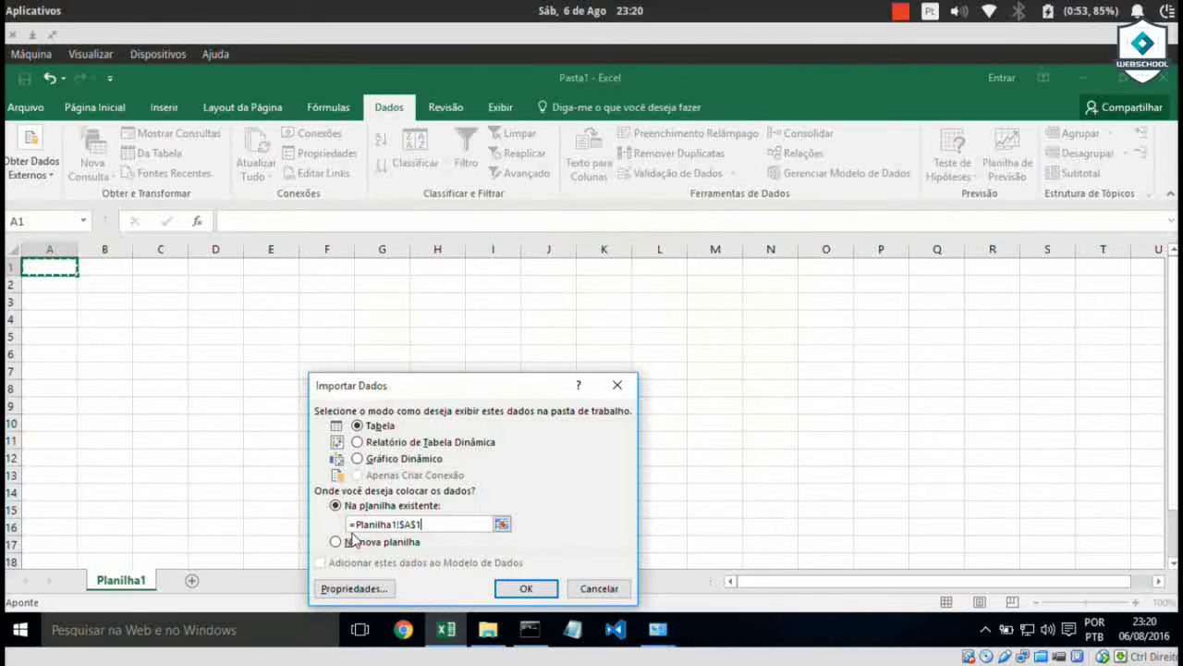
{"action": "left_click", "coordinate": [527, 589]}
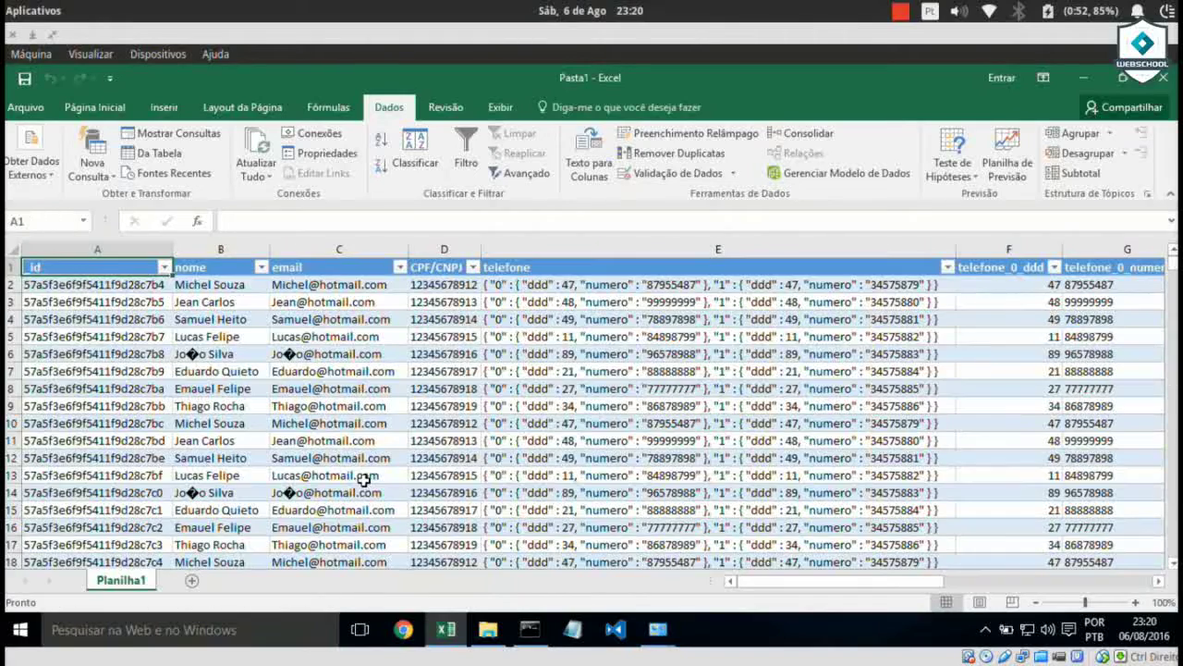
Step: Inspect the telefone values in rows 2 to 4 of the imported table
{"action": "left_click_drag", "start_coordinate": [775, 586], "coordinate": [740, 601]}
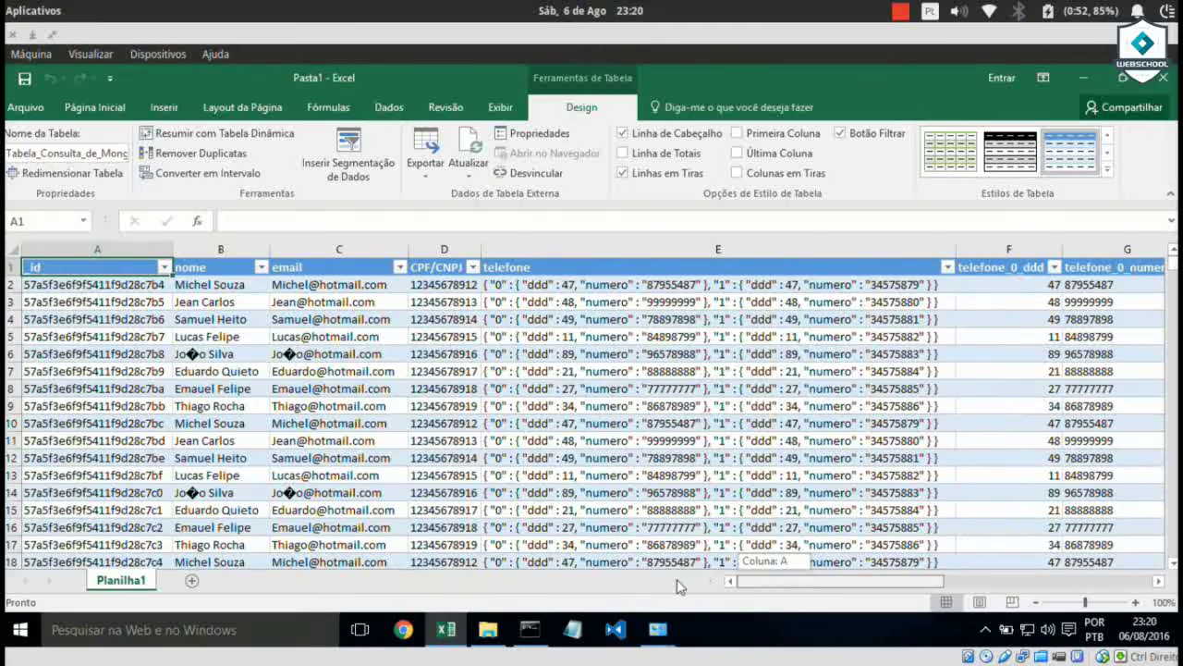
{"action": "left_click", "coordinate": [521, 283]}
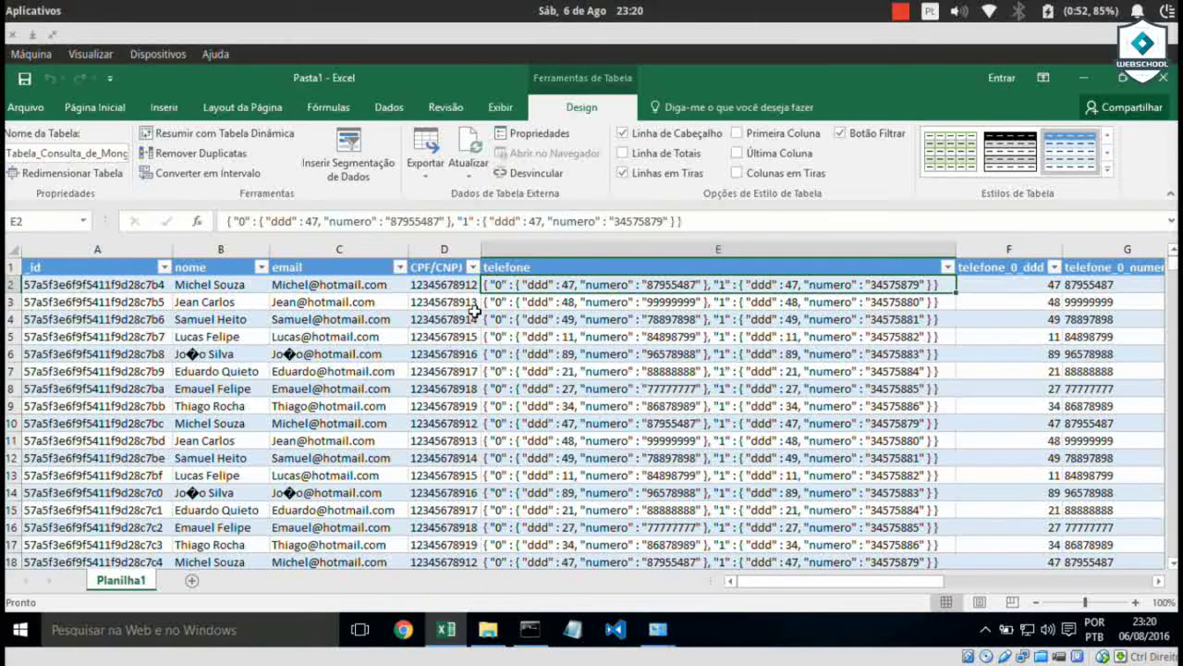
{"action": "left_click", "coordinate": [538, 319]}
{"action": "key", "text": "Up"}
{"action": "key", "text": "Up"}
{"action": "left_click", "coordinate": [589, 303]}
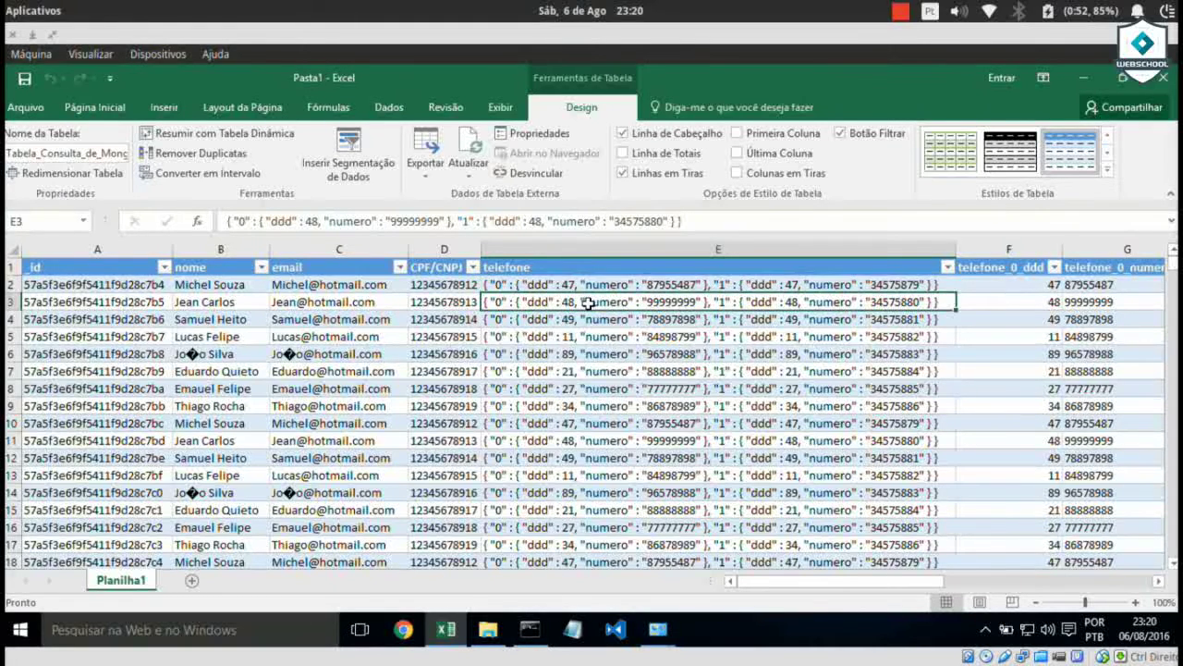
{"action": "left_click", "coordinate": [583, 287]}
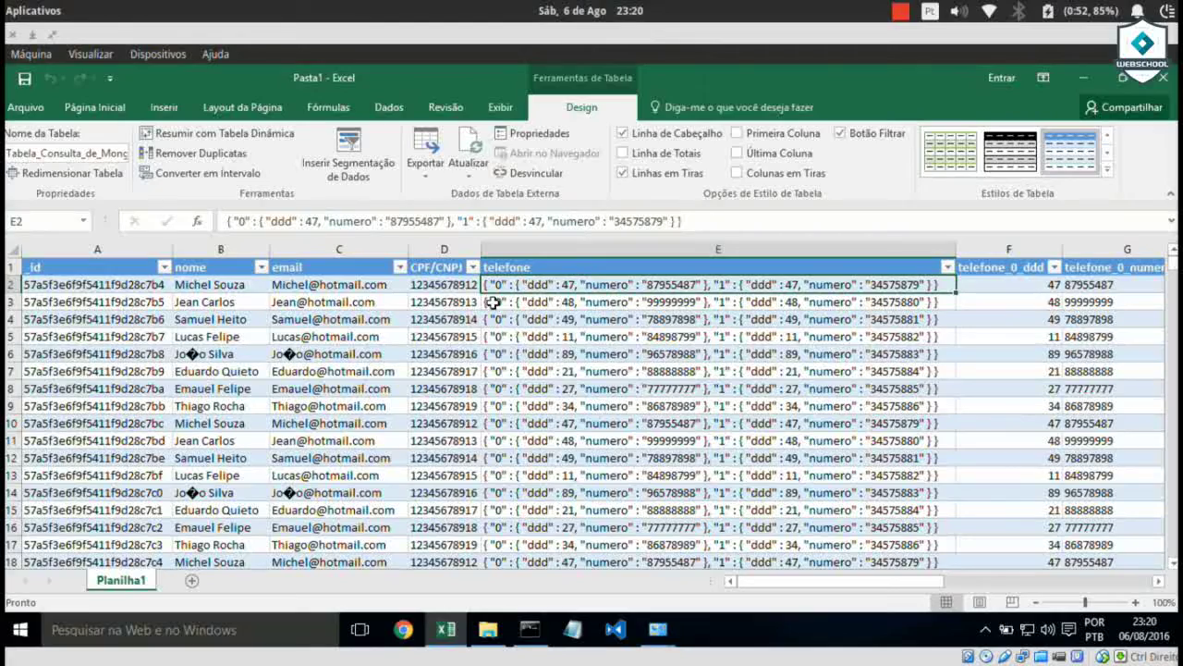
Step: Select the nome values from B2 to the last row to count them, then switch to the mongo console
{"action": "mouse_move", "coordinate": [910, 589]}
{"action": "left_mouse_down"}
{"action": "mouse_move", "coordinate": [1042, 601]}
{"action": "mouse_move", "coordinate": [875, 591]}
{"action": "left_mouse_up"}
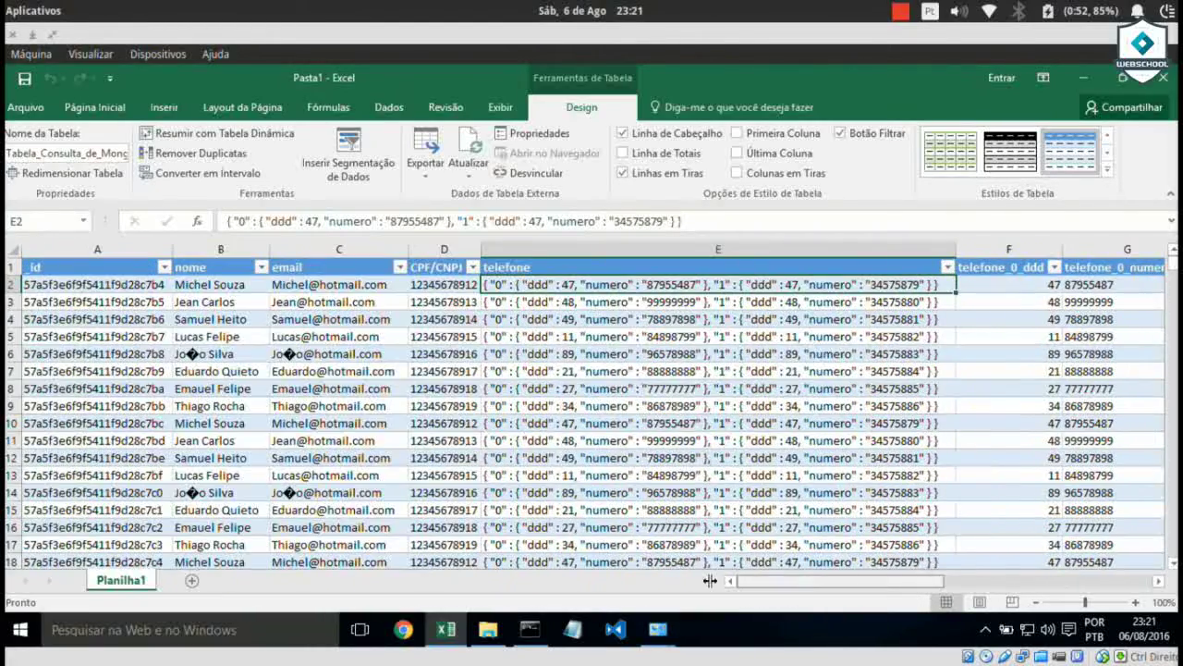
{"action": "left_click", "coordinate": [313, 267]}
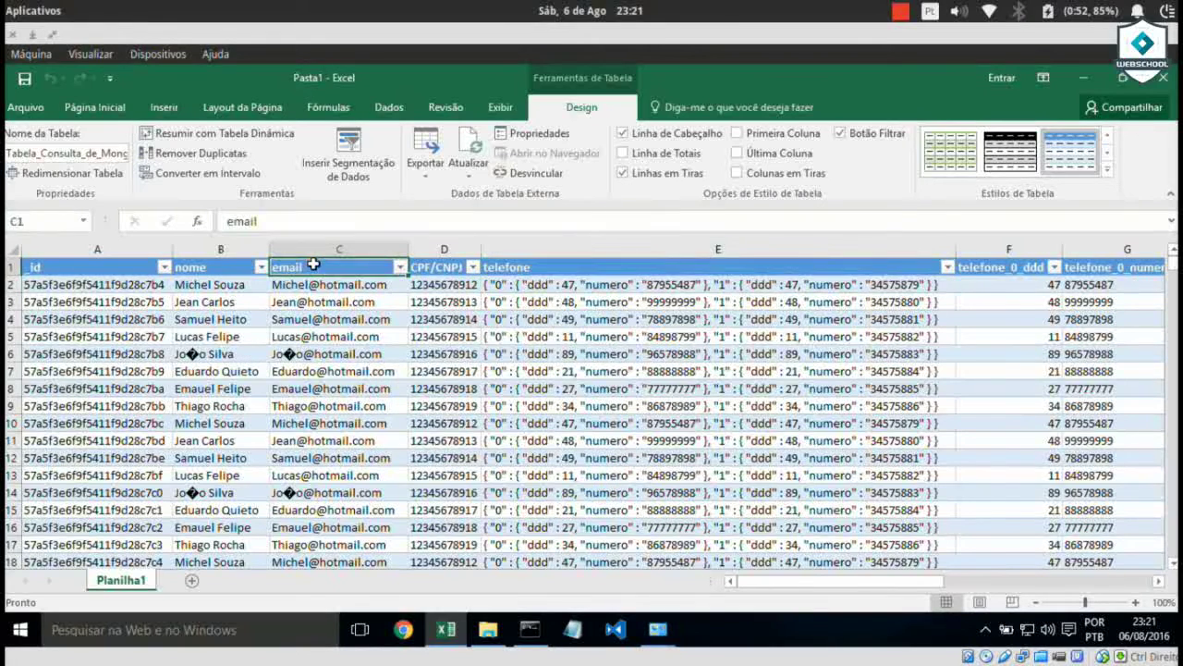
{"action": "left_click", "coordinate": [389, 109]}
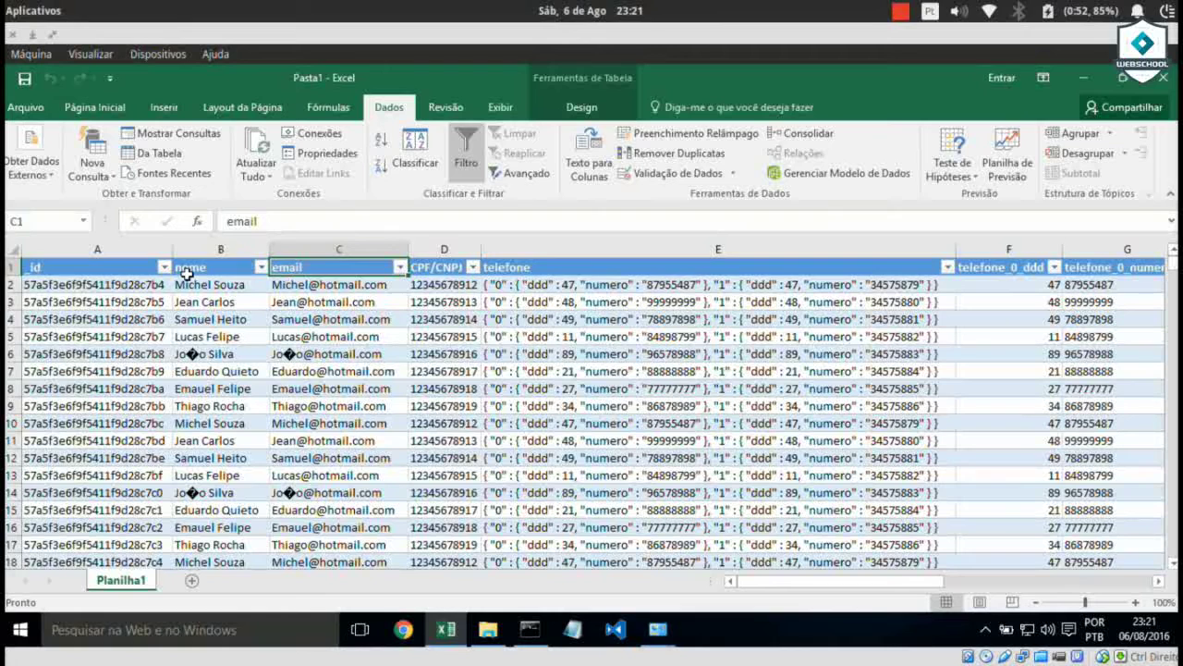
{"action": "left_click", "coordinate": [198, 250]}
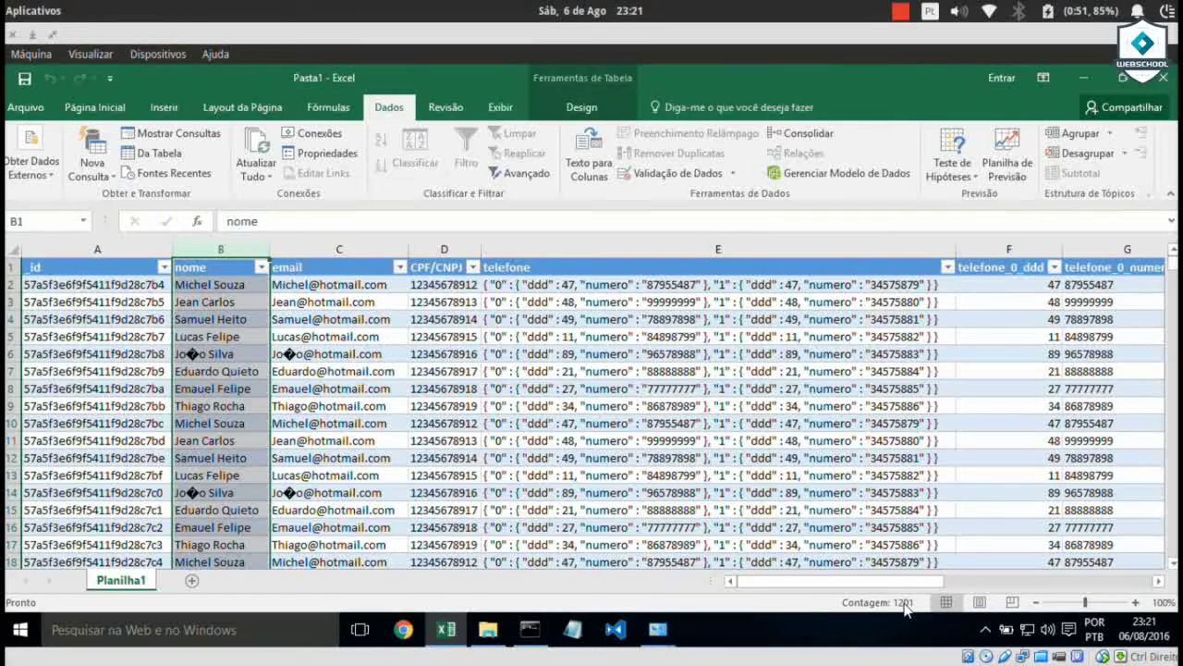
{"action": "left_click", "coordinate": [209, 285]}
{"action": "key", "text": "ctrl+shift+Down"}
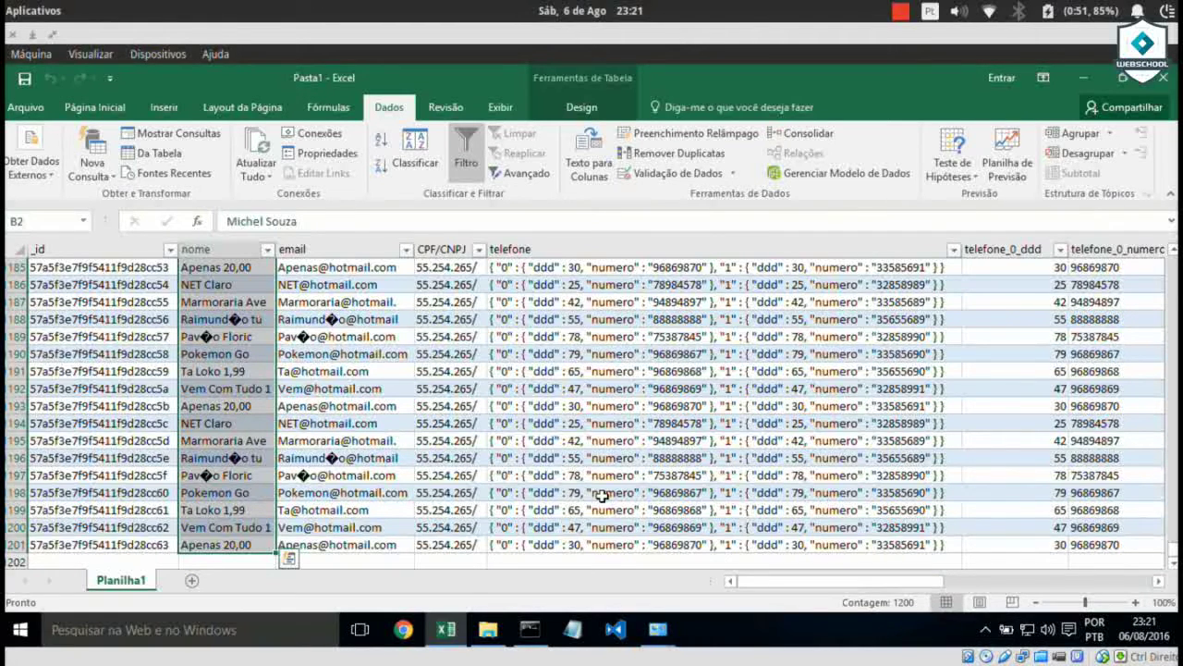
{"action": "left_click", "coordinate": [529, 630]}
Step: Run db.cliente.count() in the mongo shell, getting 1200, then return to Excel
{"action": "left_click", "coordinate": [257, 299]}
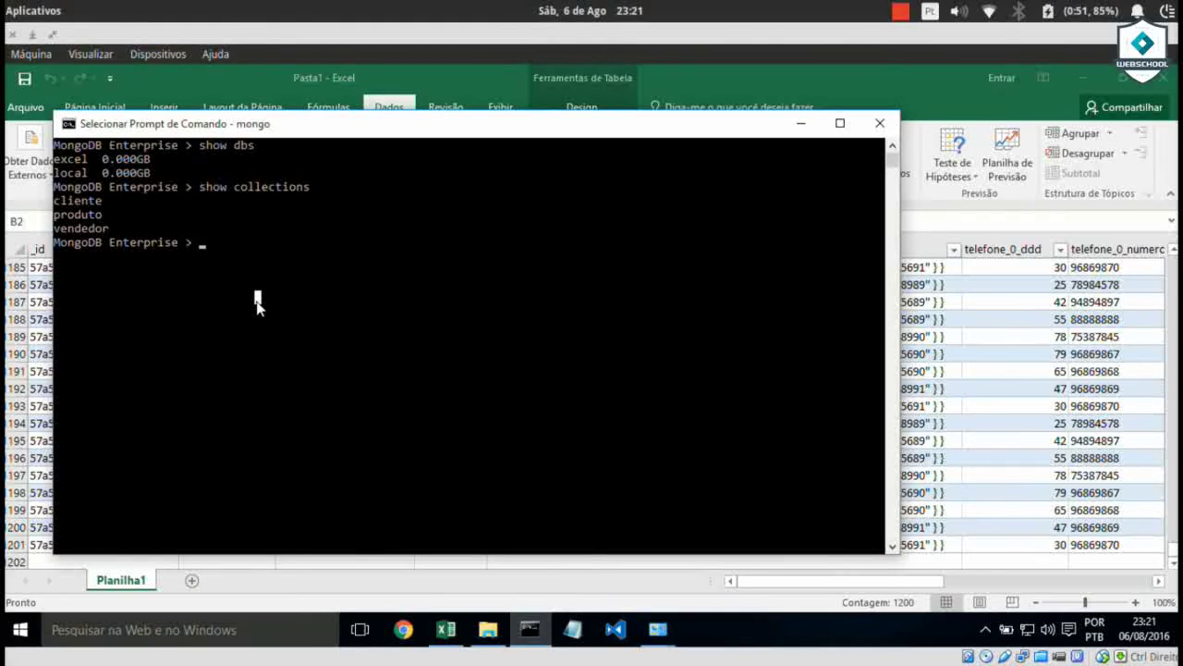
{"action": "key", "text": "Escape"}
{"action": "type", "text": "db;"}
{"action": "key", "text": "BackSpace"}
{"action": "type", "text": ".cli"}
{"action": "key", "text": "Tab"}
{"action": "type", "text": ".fi"}
{"action": "key", "text": "BackSpace"}
{"action": "key", "text": "BackSpace"}
{"action": "type", "text": "count()"}
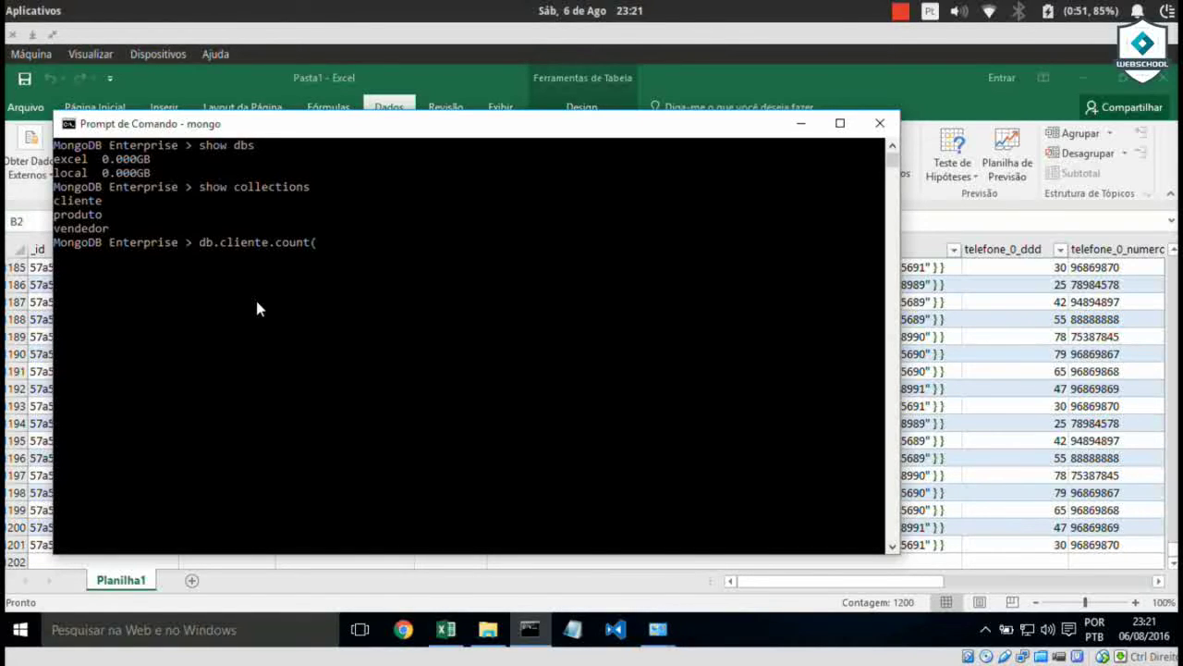
{"action": "key", "text": "Return"}
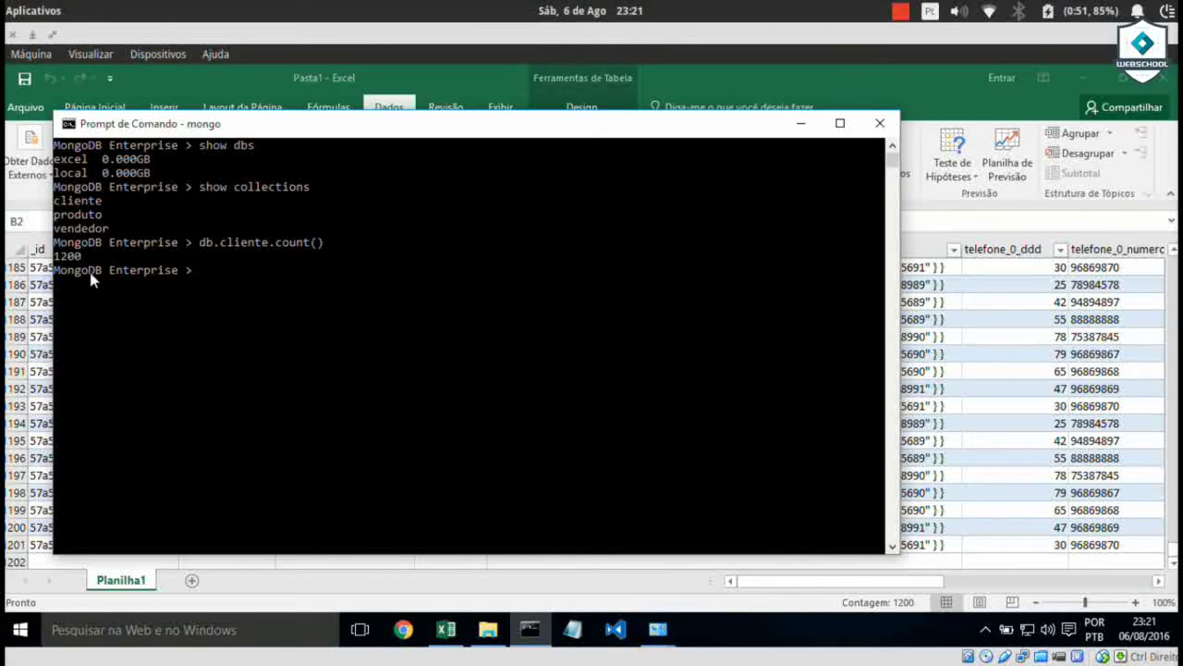
{"action": "left_click", "coordinate": [446, 630]}
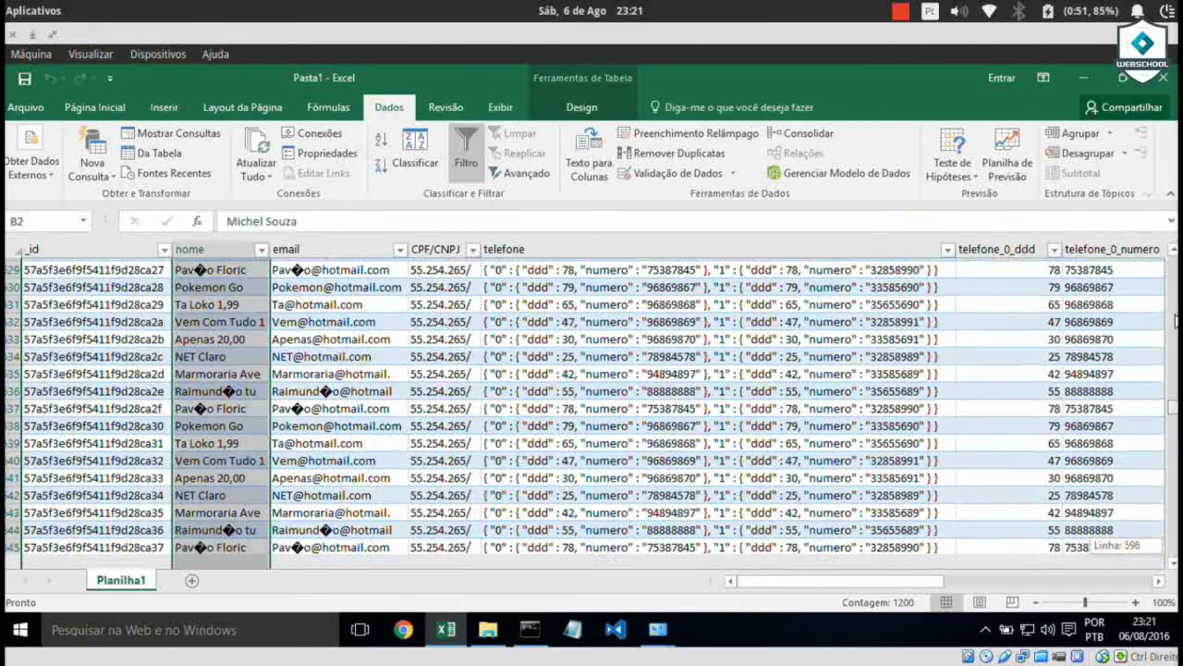
Step: Open the Consulta de MongoDB_SQL connection properties from the table's external data properties
{"action": "left_click_drag", "start_coordinate": [1174, 556], "coordinate": [1175, 263]}
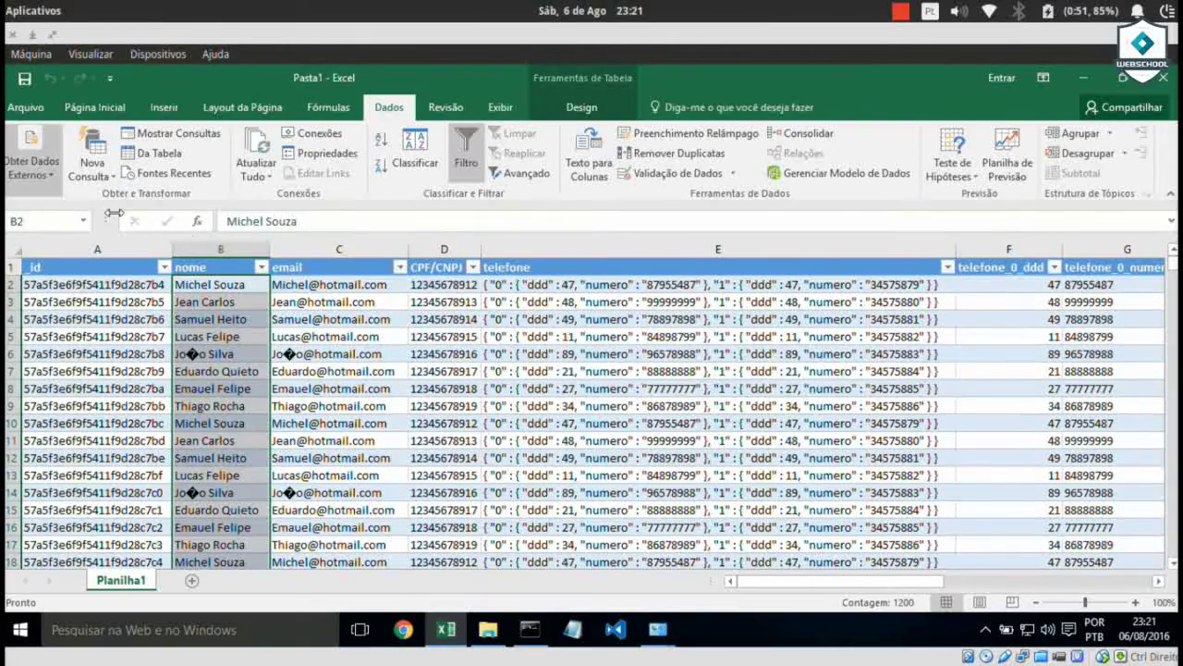
{"action": "left_click", "coordinate": [245, 266]}
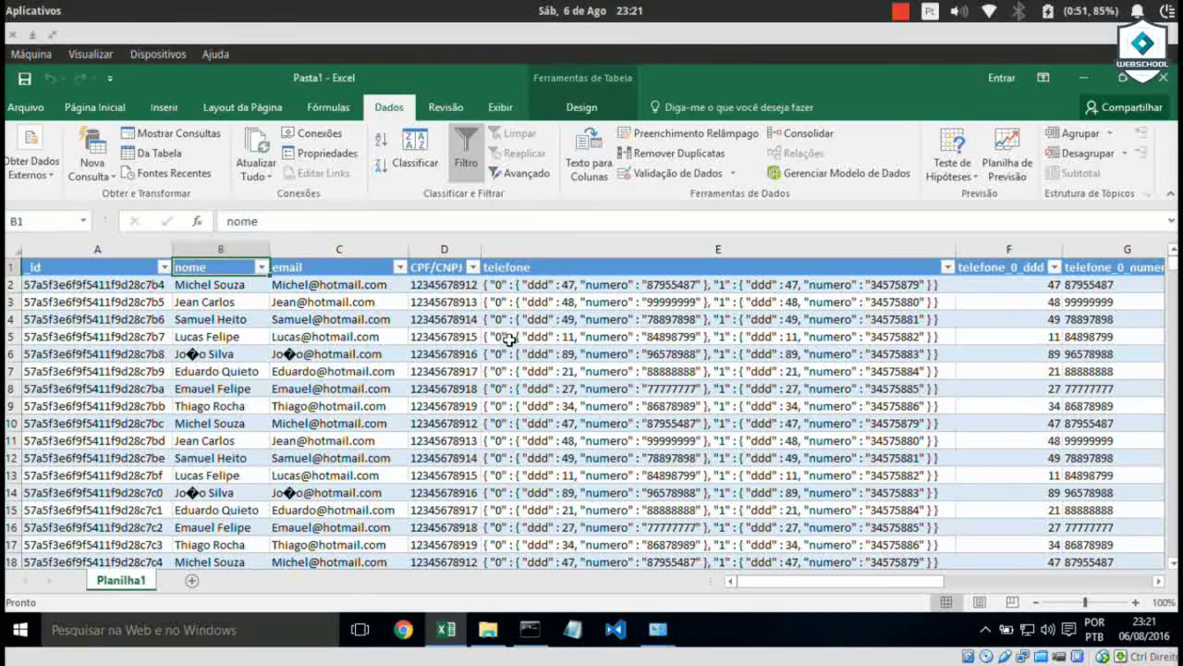
{"action": "left_click", "coordinate": [555, 319]}
{"action": "left_click", "coordinate": [661, 301]}
{"action": "left_click", "coordinate": [731, 284]}
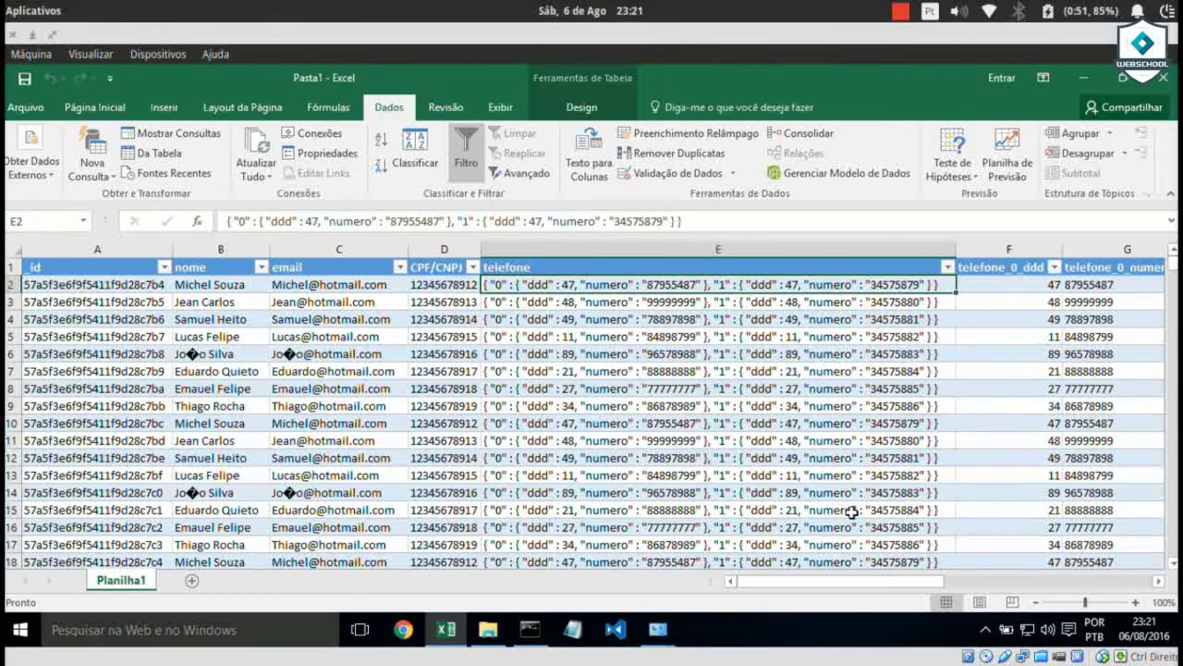
{"action": "left_click_drag", "start_coordinate": [851, 580], "coordinate": [687, 583]}
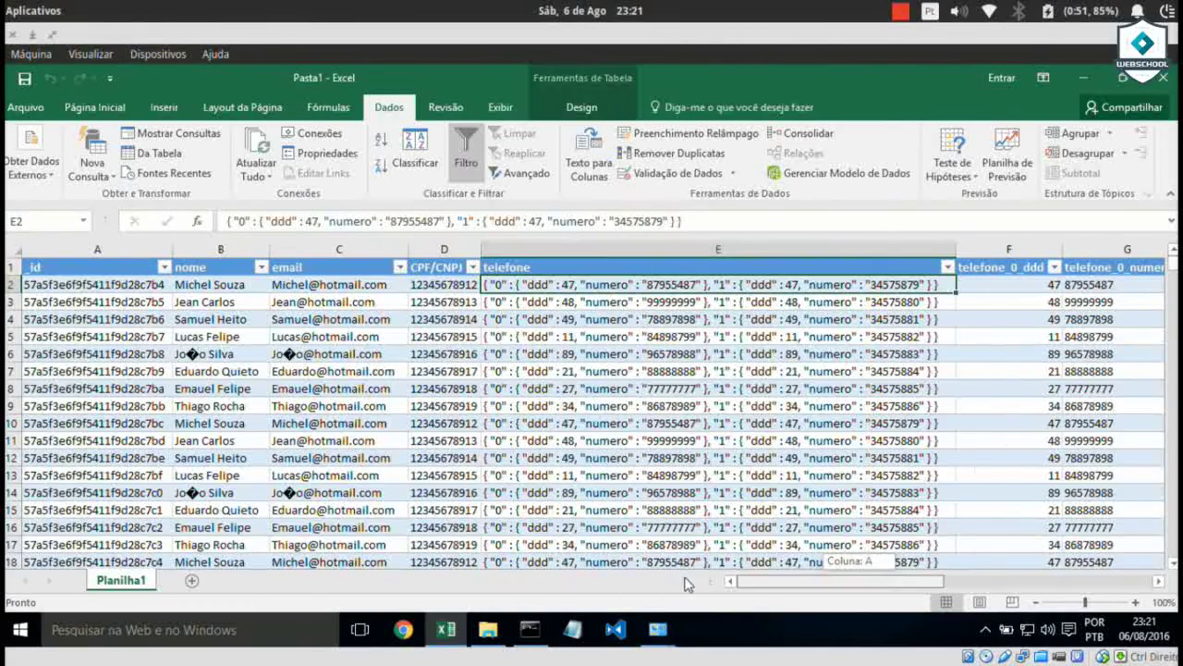
{"action": "left_click", "coordinate": [231, 267]}
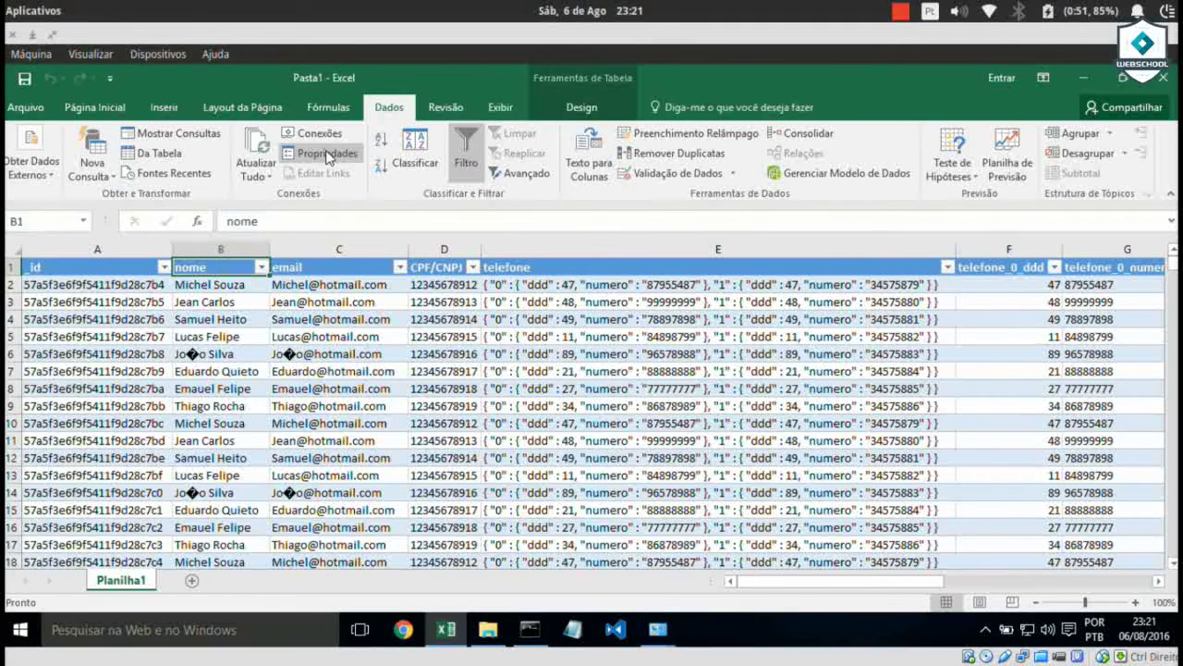
{"action": "left_click", "coordinate": [328, 156]}
{"action": "left_click", "coordinate": [636, 421]}
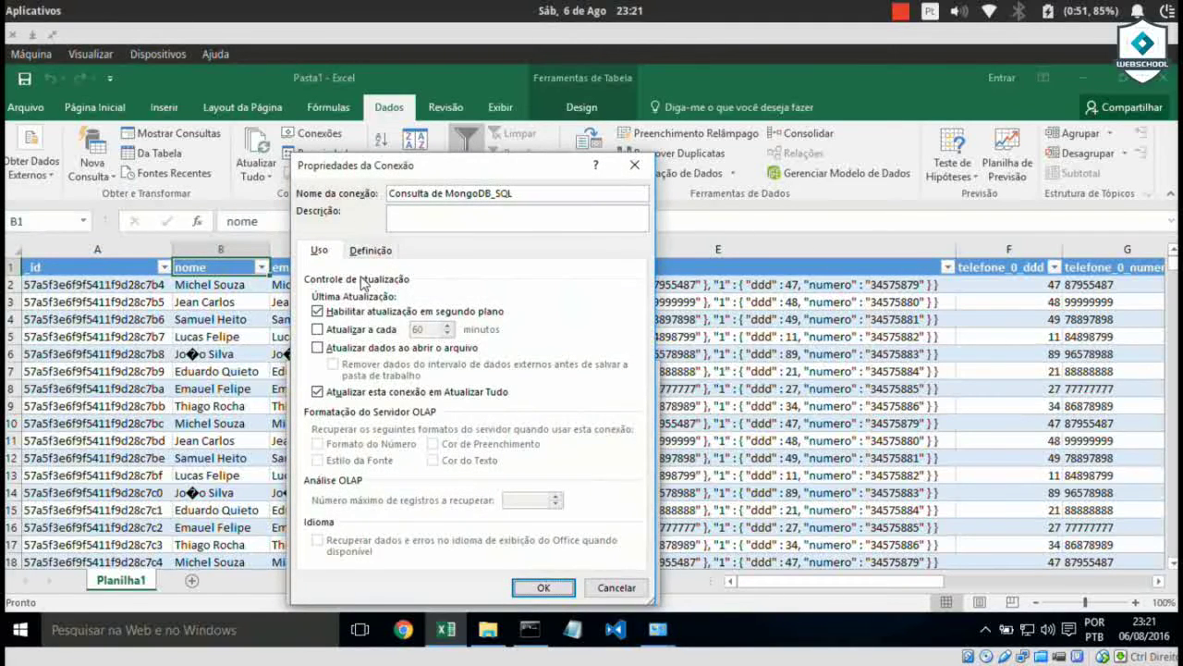
Step: View the connection's query definition, then close both dialogs without changes
{"action": "left_click", "coordinate": [372, 251]}
{"action": "double_click", "coordinate": [440, 167]}
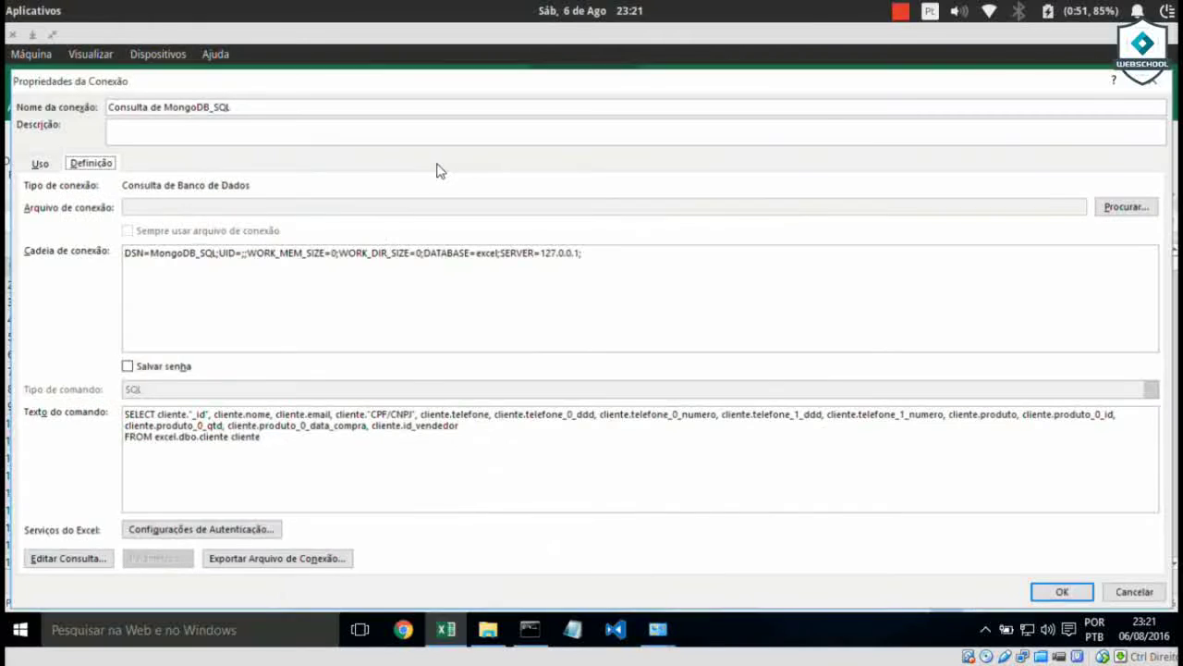
{"action": "left_click", "coordinate": [300, 472]}
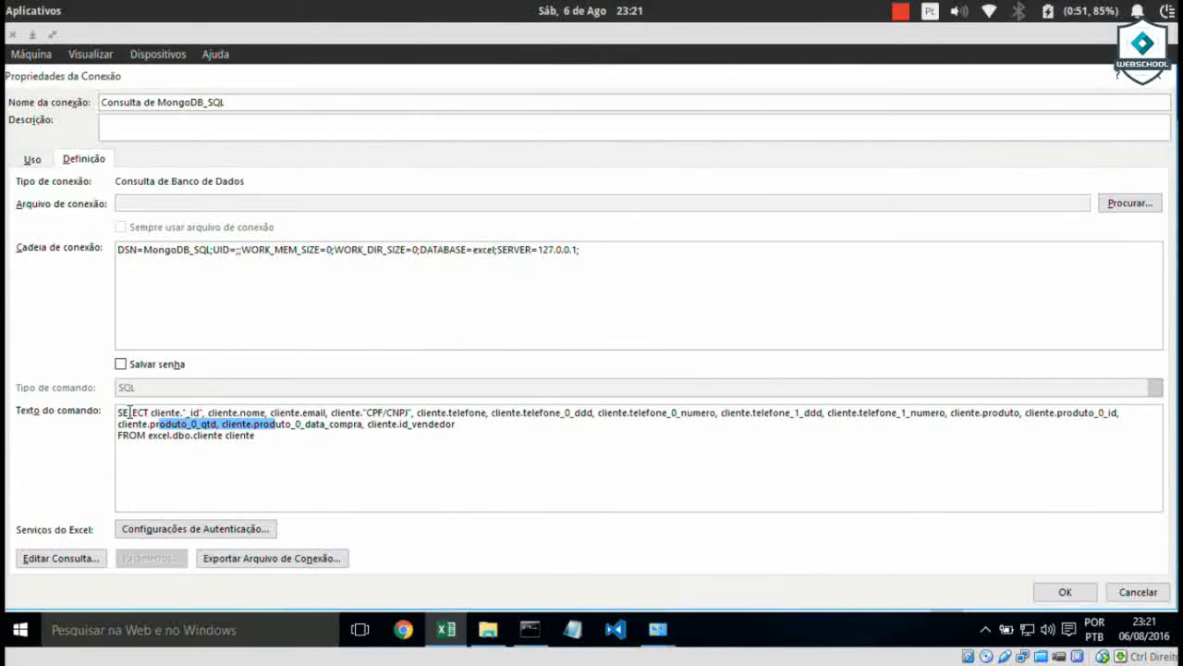
{"action": "left_click_drag", "start_coordinate": [276, 428], "coordinate": [120, 408]}
{"action": "key", "text": "Escape"}
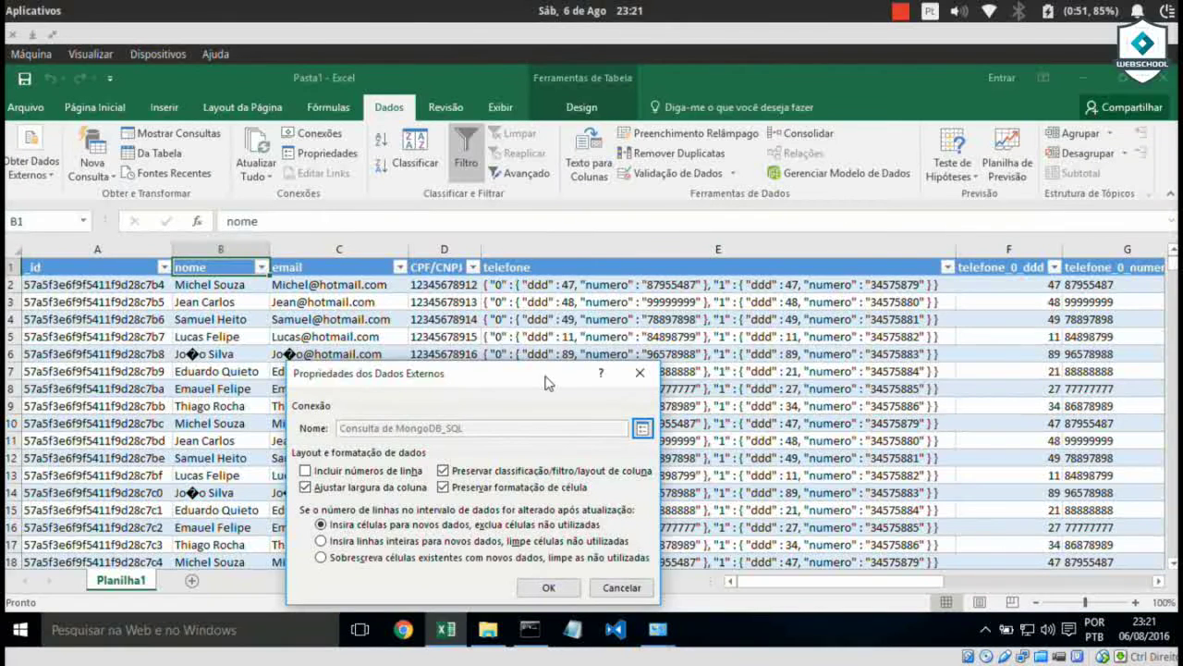
{"action": "key", "text": "Escape"}
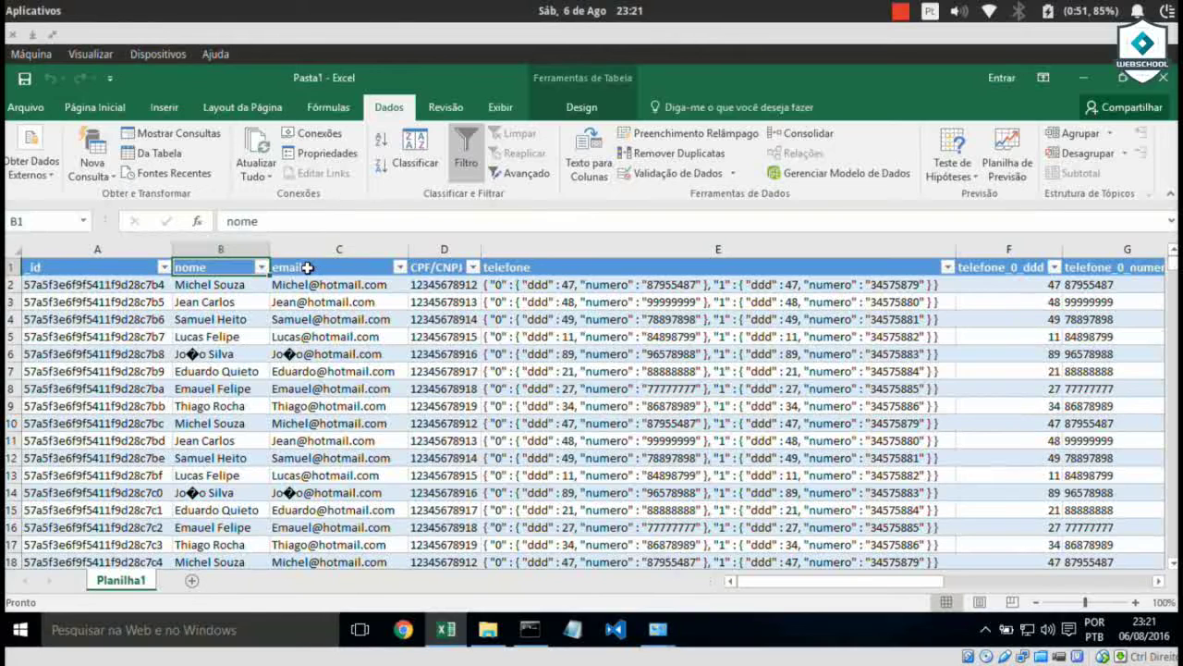
Step: Delete the column list so the query reads SELECT * FROM excel.dbo.cliente, then apply and refresh
{"action": "left_click", "coordinate": [307, 267]}
{"action": "left_click", "coordinate": [336, 159]}
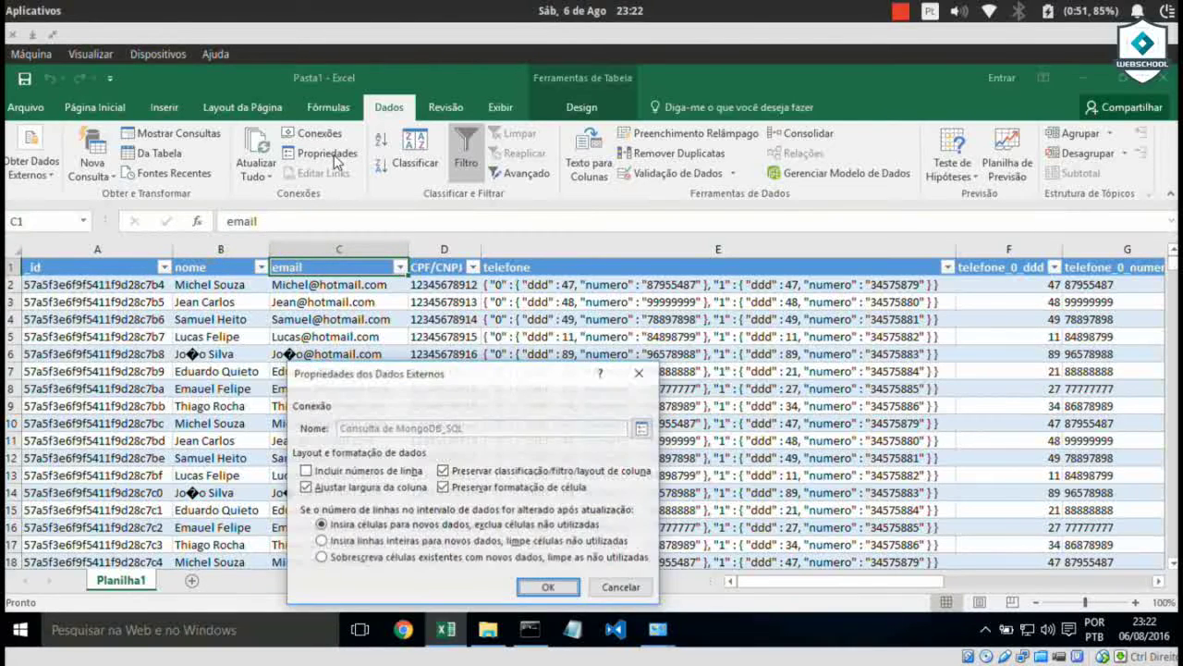
{"action": "left_click", "coordinate": [642, 429]}
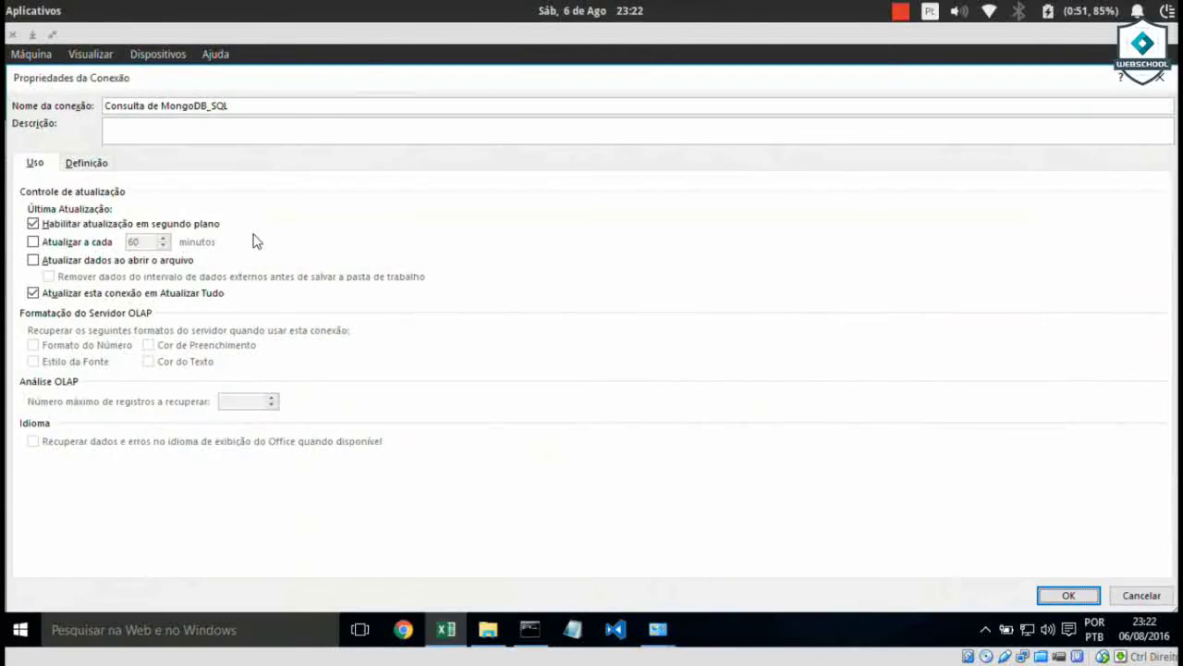
{"action": "left_click", "coordinate": [86, 163]}
{"action": "left_click", "coordinate": [239, 440]}
{"action": "left_click_drag", "start_coordinate": [258, 439], "coordinate": [117, 407]}
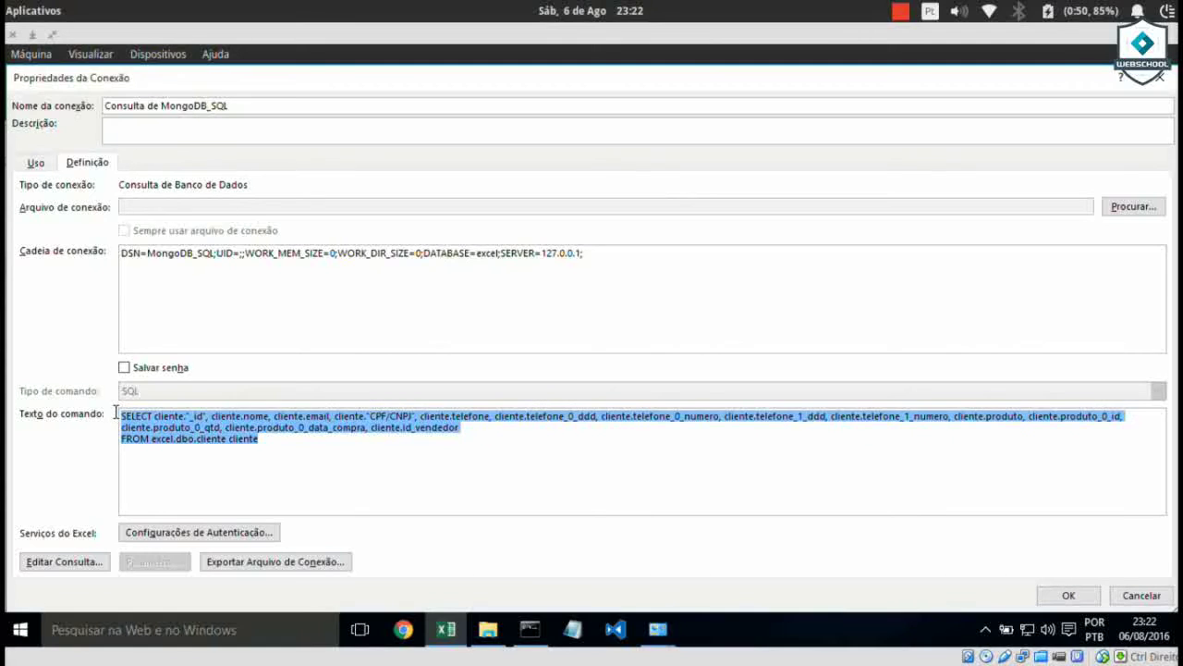
{"action": "left_click", "coordinate": [284, 420]}
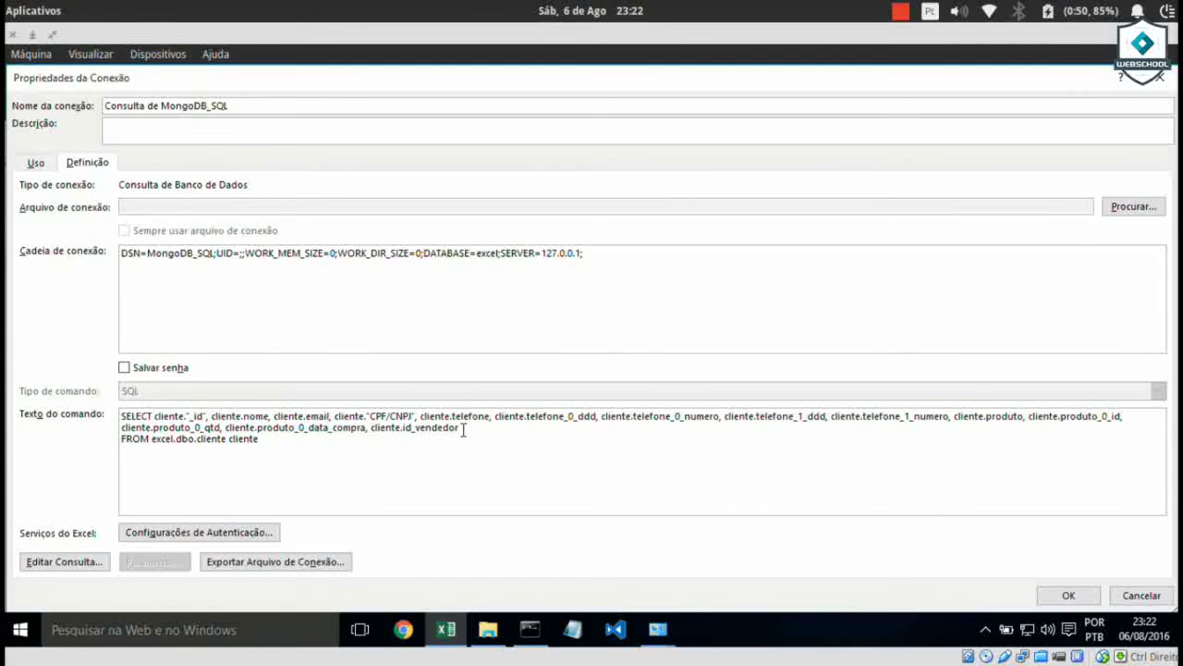
{"action": "left_click_drag", "start_coordinate": [464, 429], "coordinate": [155, 415]}
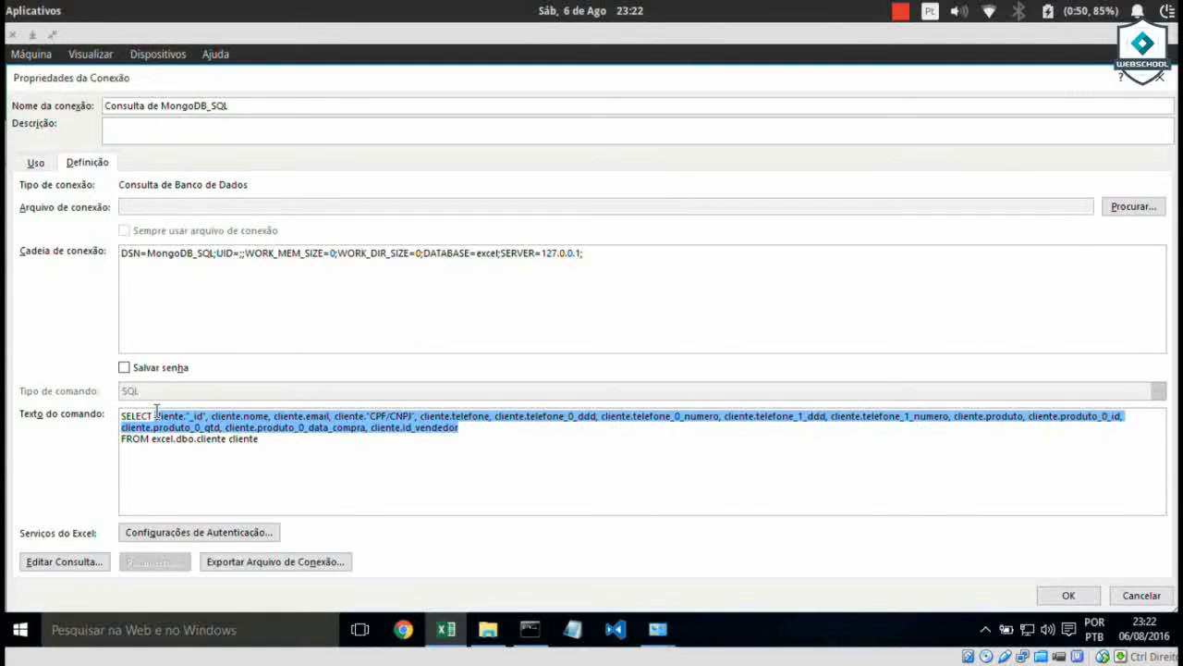
{"action": "key", "text": "Delete"}
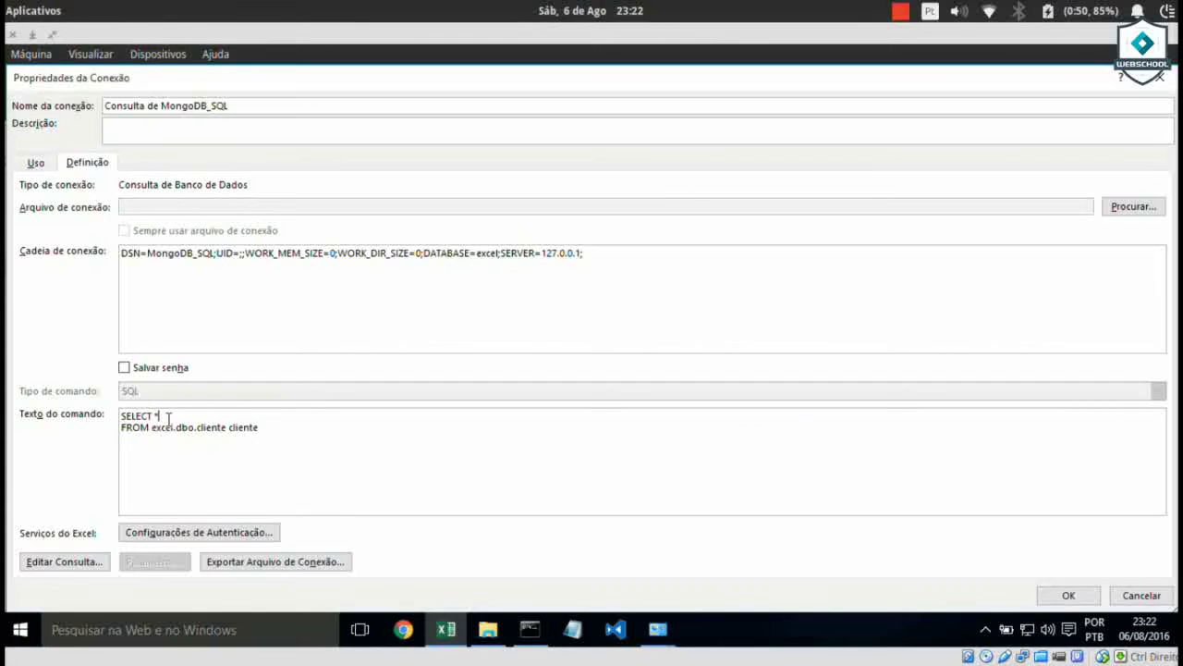
{"action": "left_click_drag", "start_coordinate": [195, 427], "coordinate": [226, 427]}
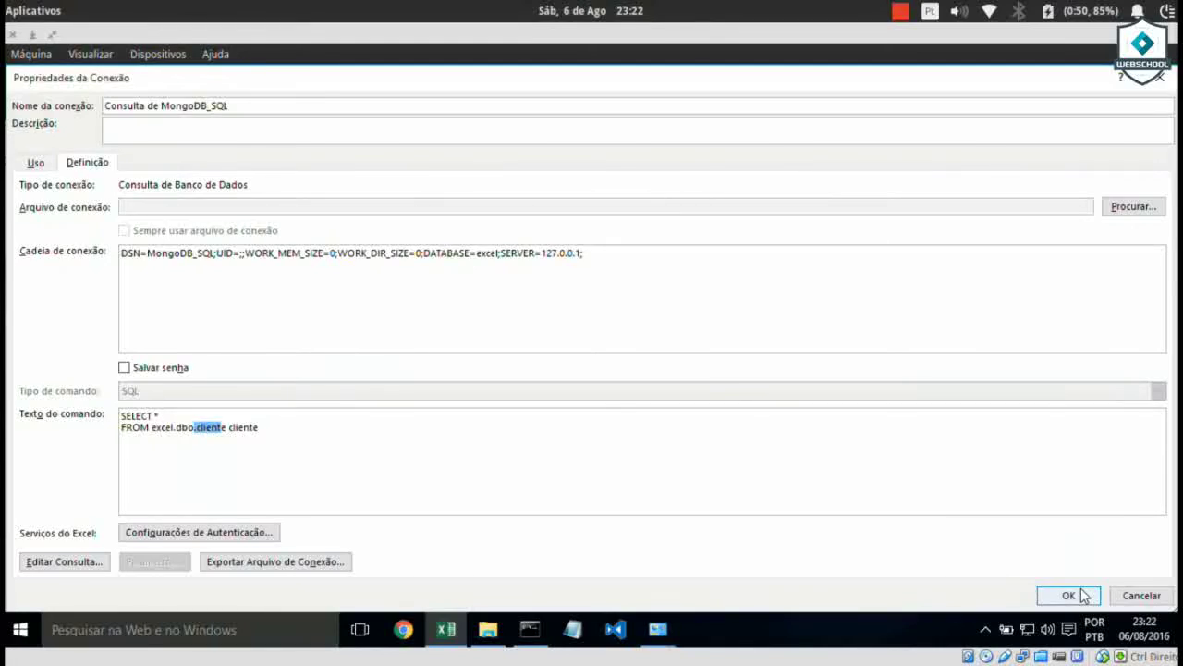
{"action": "left_click", "coordinate": [1072, 596]}
{"action": "left_click", "coordinate": [555, 596]}
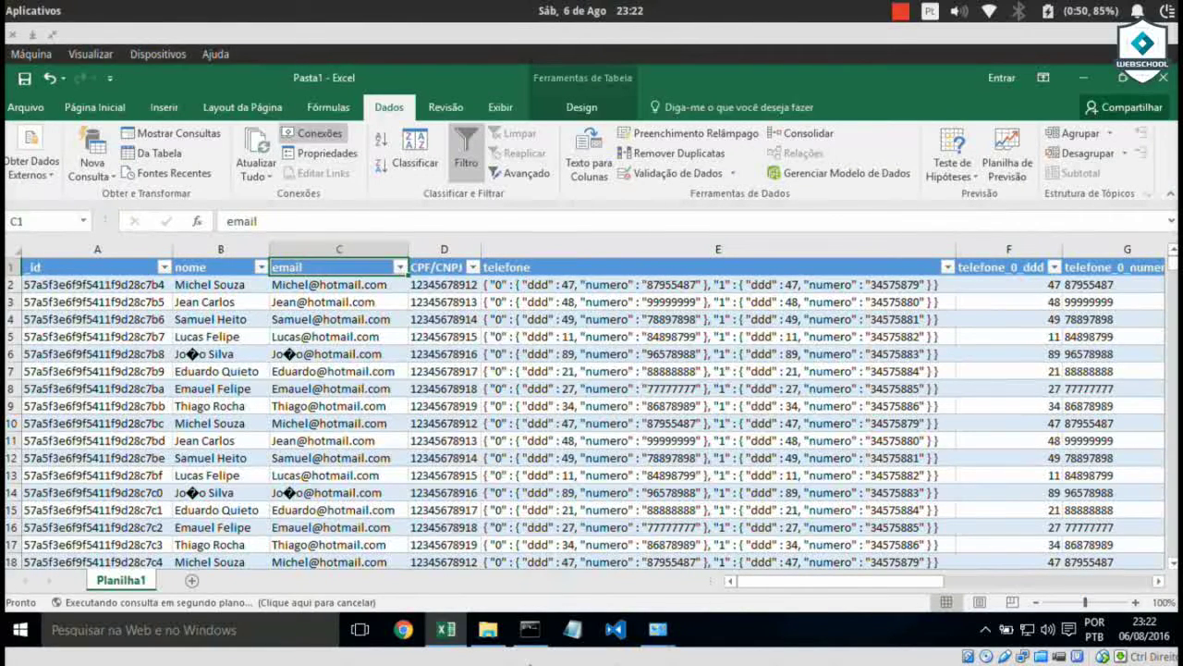
Step: Open the BE-MEAN SQL folder in File Explorer and try opening sql1.sql
{"action": "left_click", "coordinate": [488, 630]}
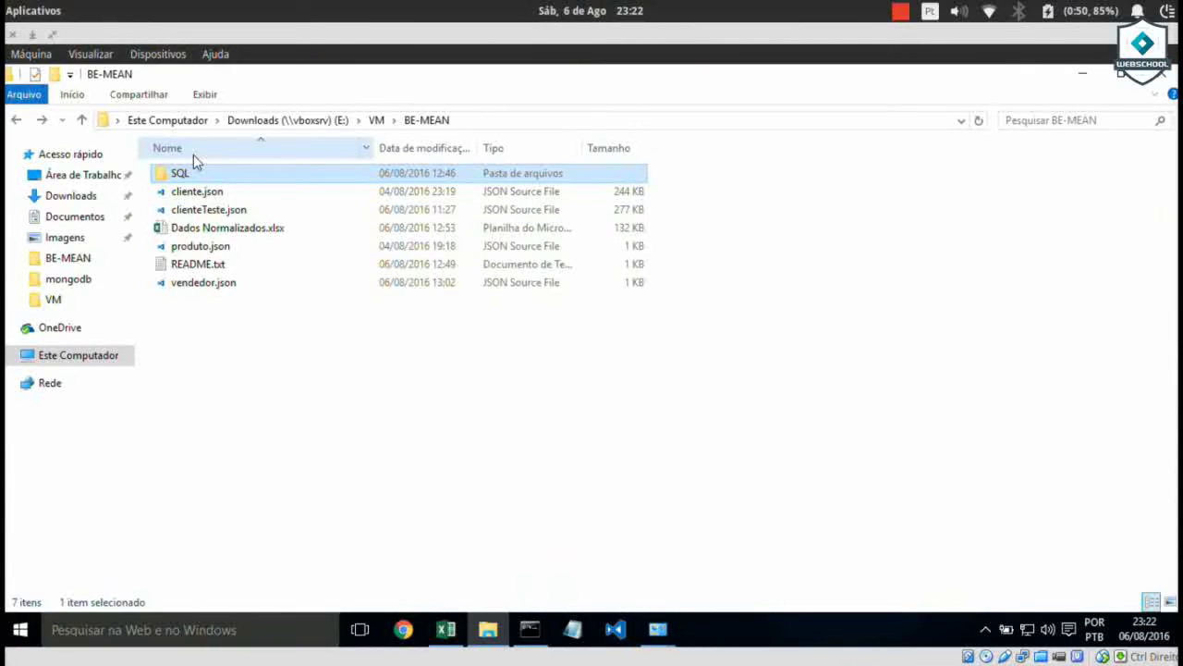
{"action": "double_click", "coordinate": [187, 175]}
{"action": "double_click", "coordinate": [191, 175]}
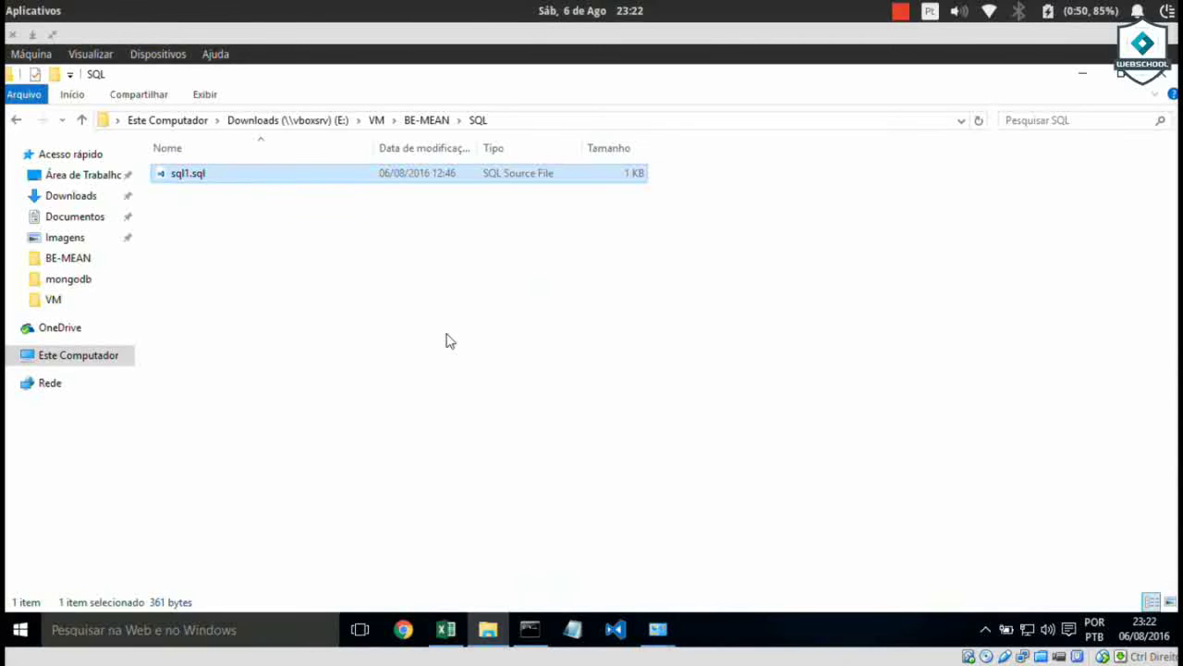
{"action": "double_click", "coordinate": [199, 176]}
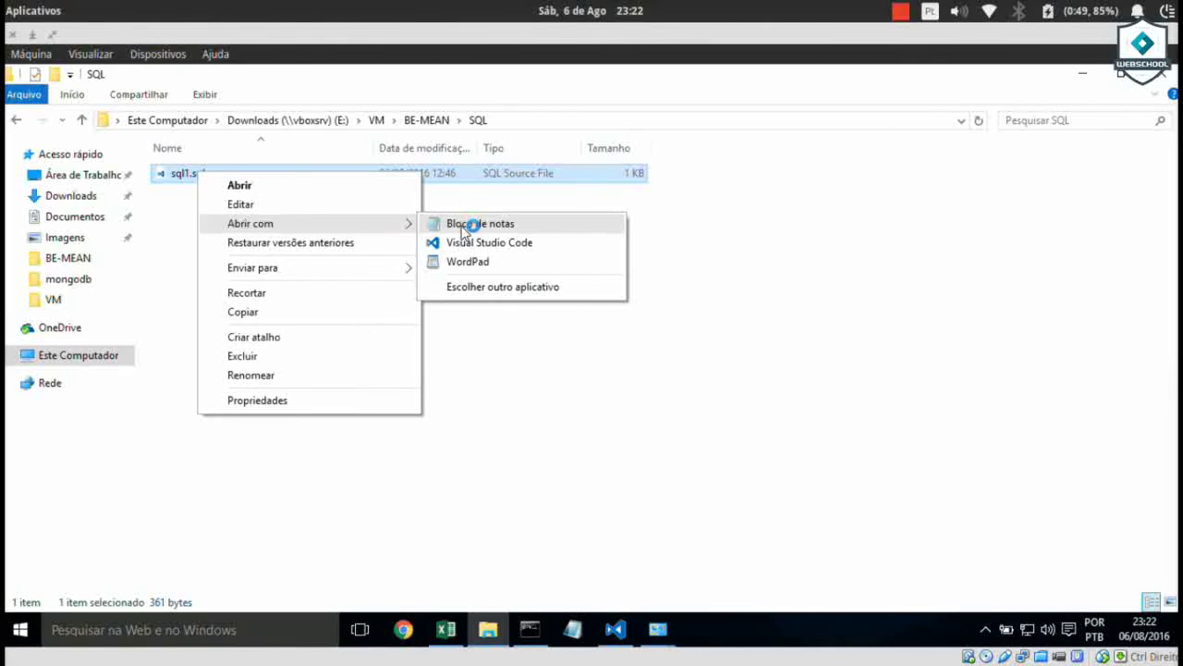
Step: Open sql1.sql in Notepad, select its aliased SELECT query, and close Visual Studio Code
{"action": "left_click", "coordinate": [464, 225]}
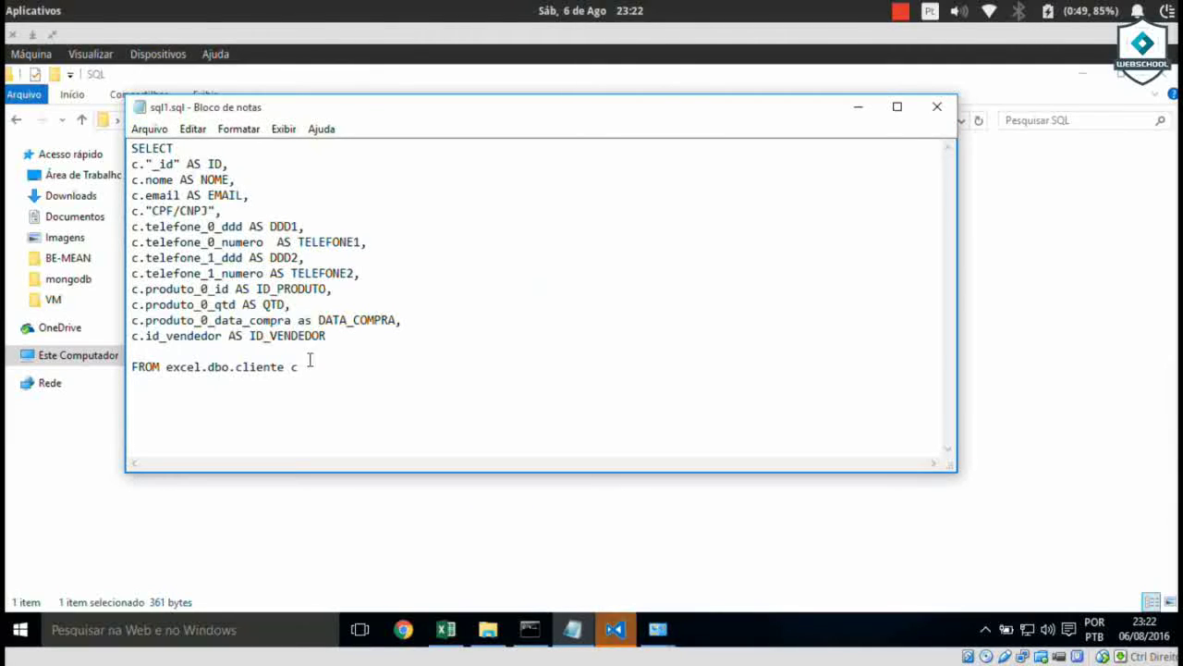
{"action": "left_click_drag", "start_coordinate": [310, 367], "coordinate": [83, 102]}
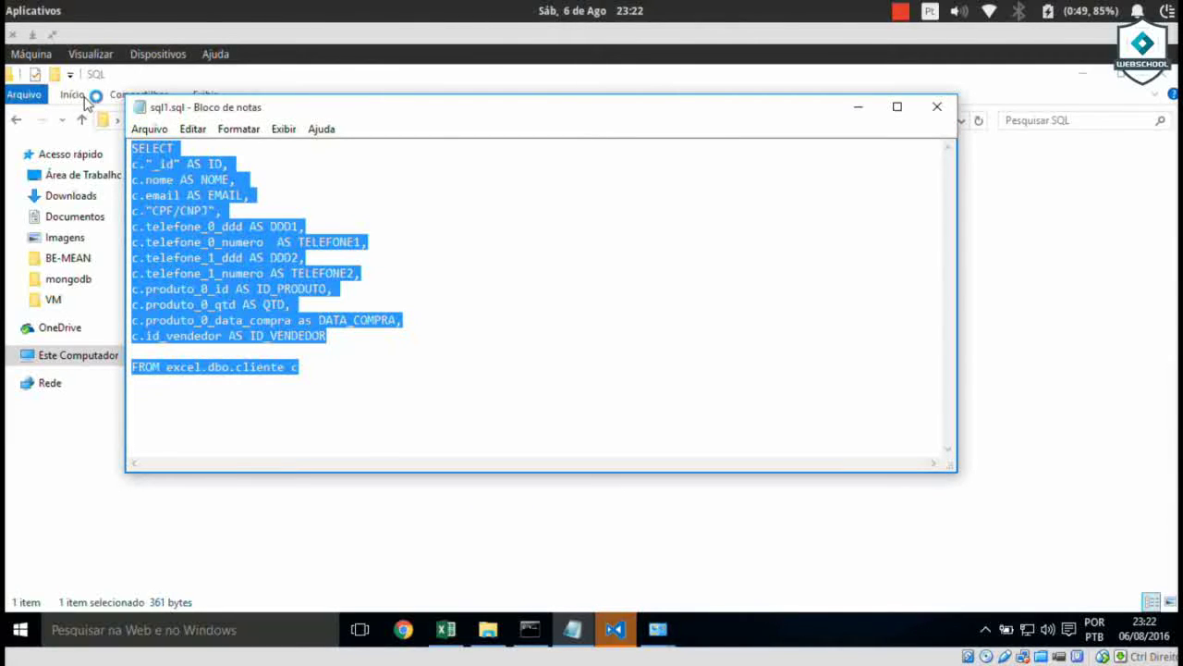
{"action": "left_click", "coordinate": [615, 629]}
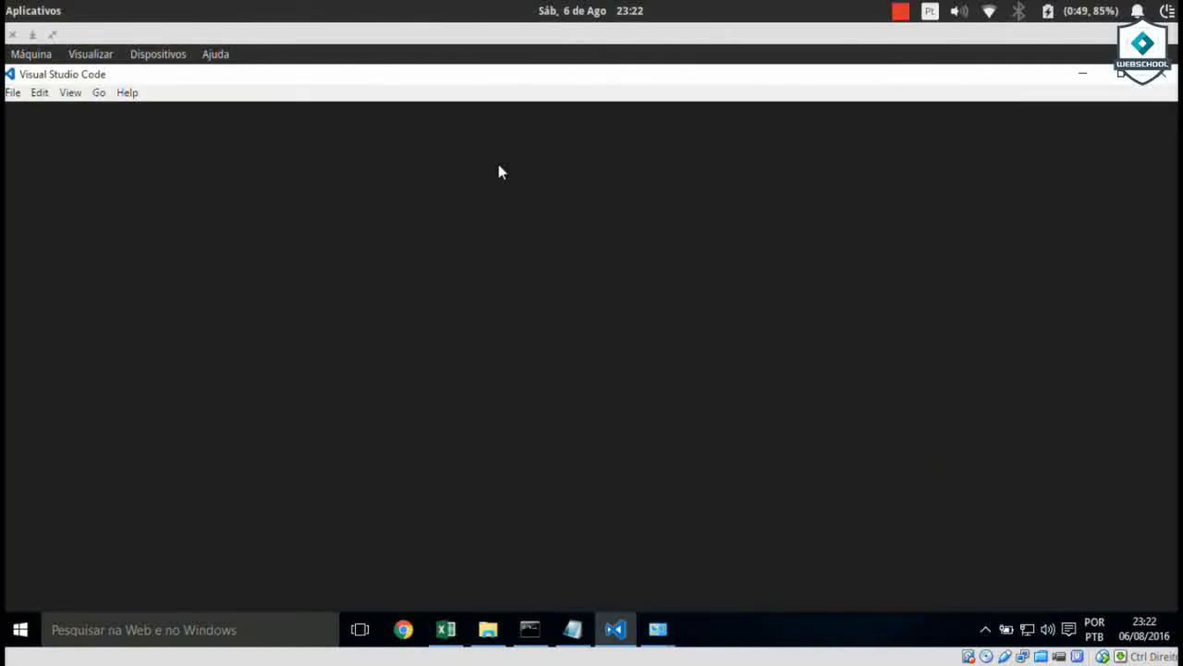
{"action": "left_click", "coordinate": [1163, 74]}
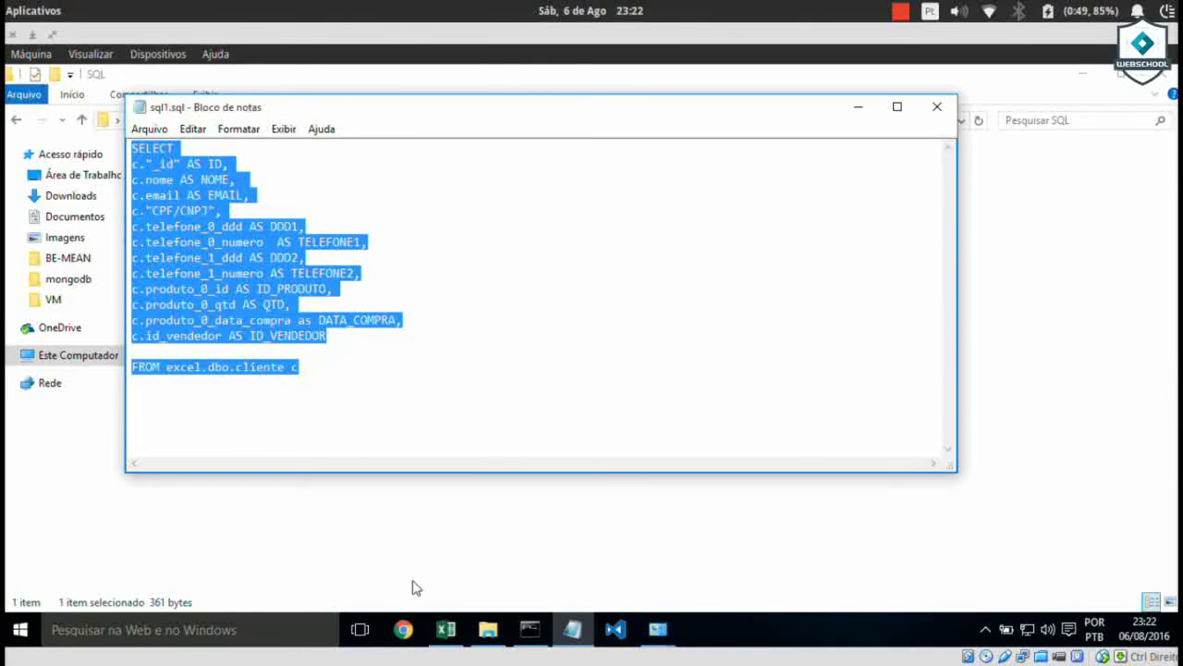
{"action": "mouse_move", "coordinate": [572, 629]}
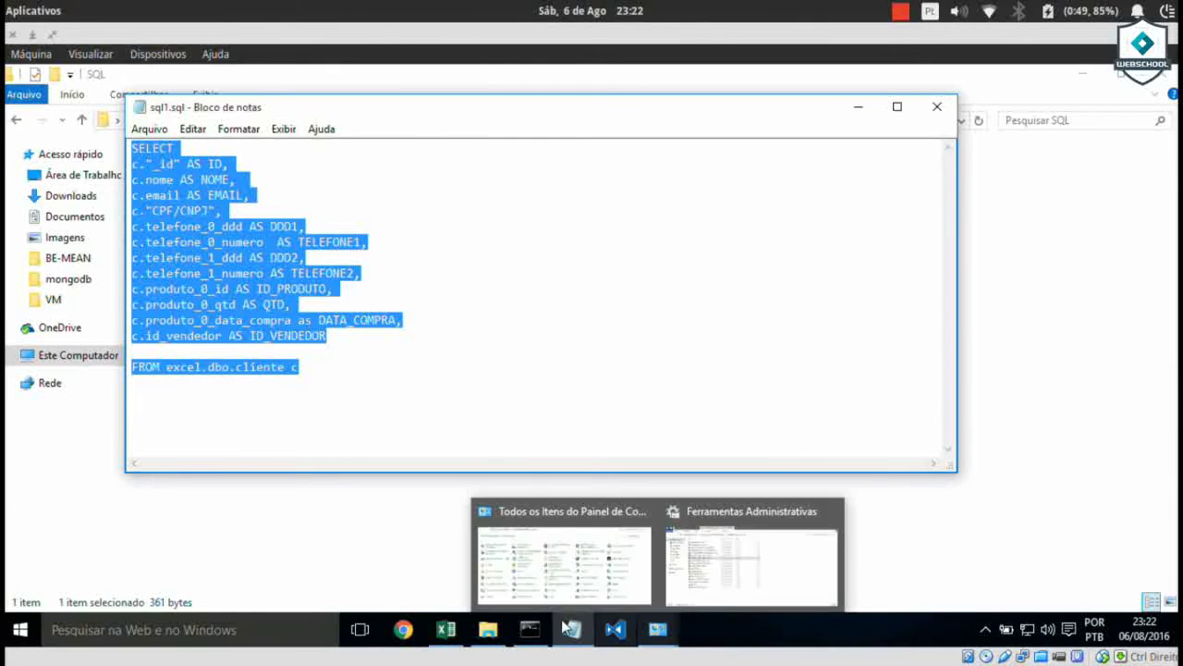
Step: Paste the aliased sql1.sql query into the connection's command text and refresh the table
{"action": "left_click", "coordinate": [446, 629]}
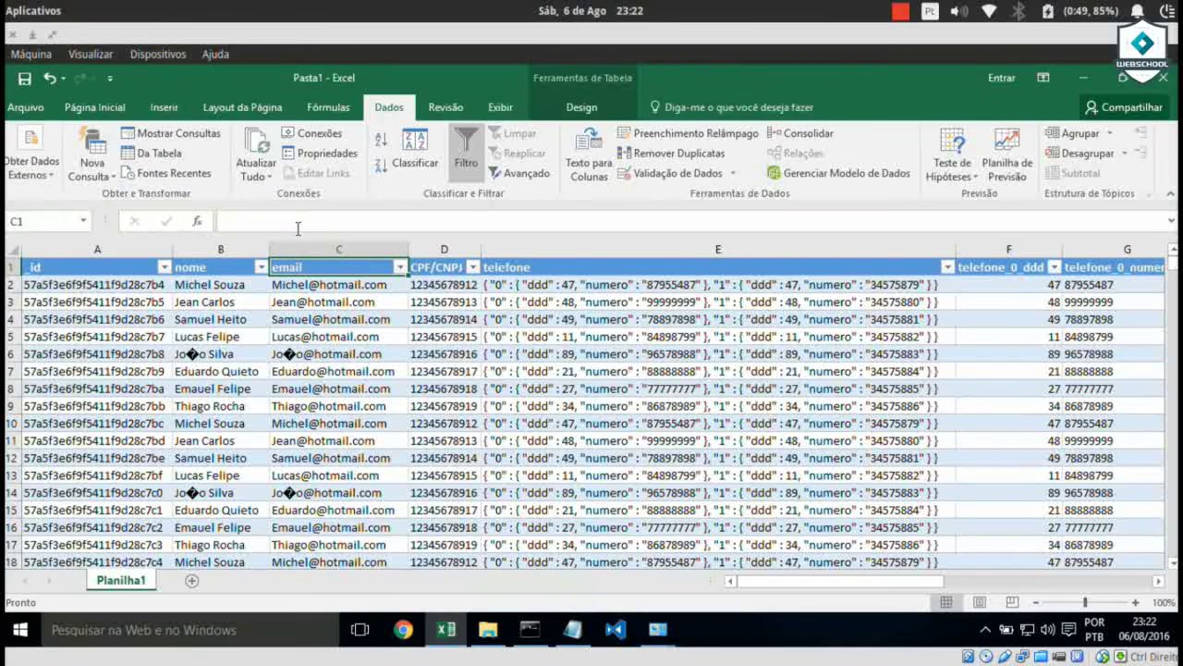
{"action": "left_click", "coordinate": [319, 153]}
{"action": "left_click", "coordinate": [647, 425]}
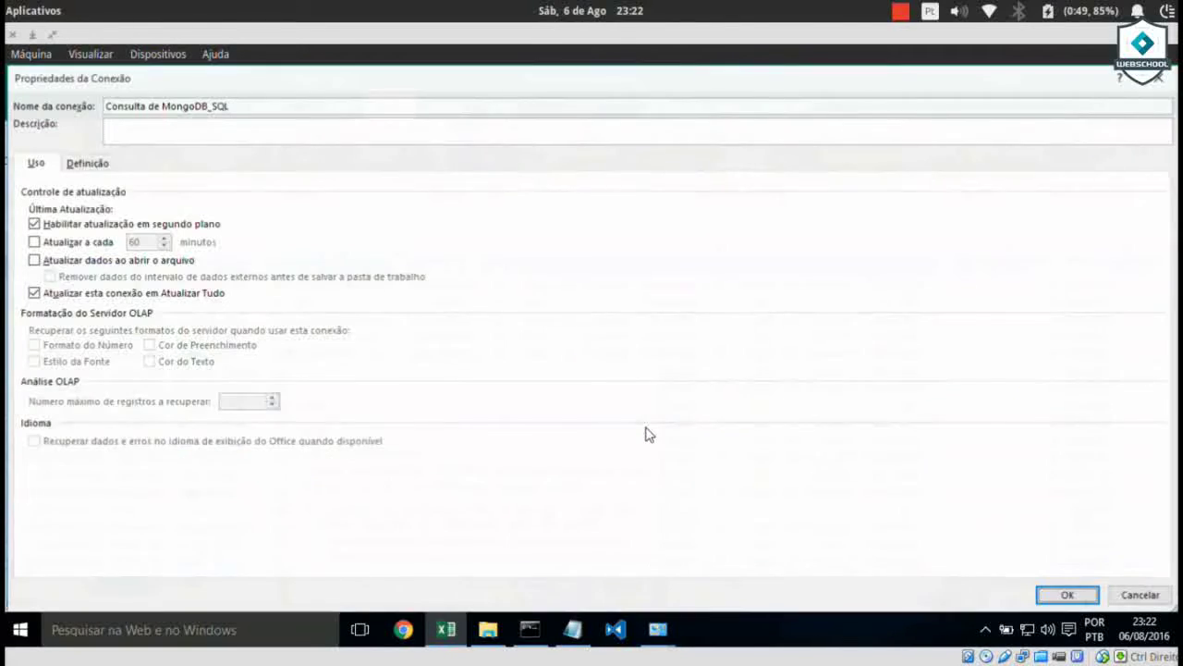
{"action": "left_click", "coordinate": [93, 165]}
{"action": "left_click", "coordinate": [236, 418]}
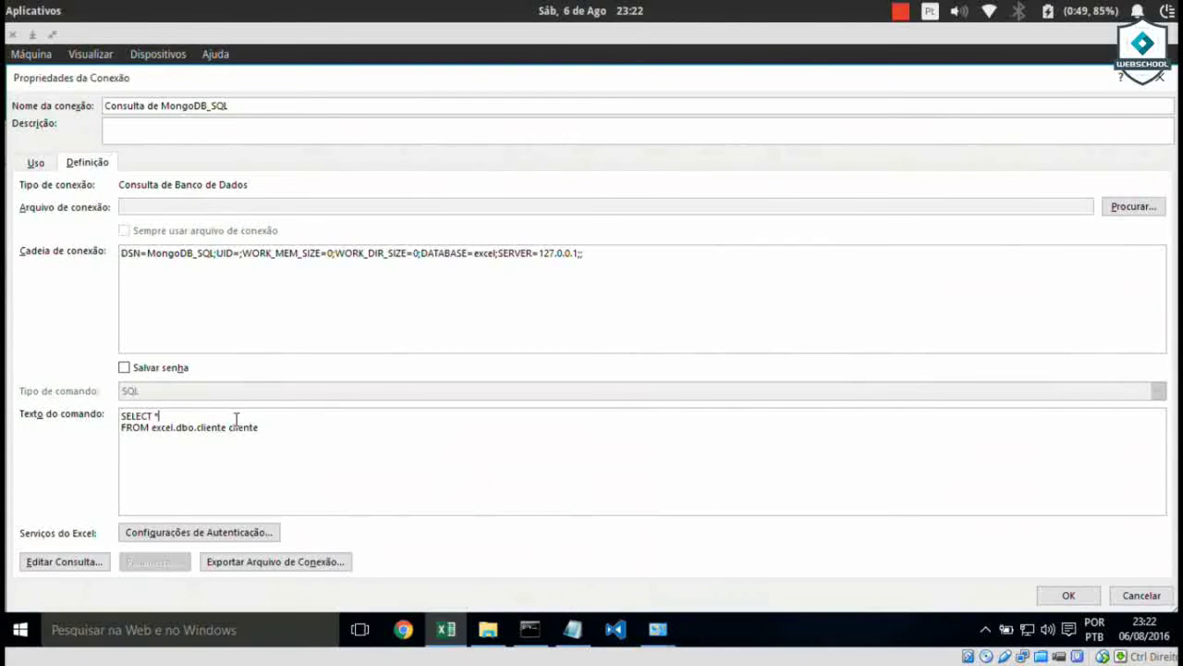
{"action": "key", "text": "ctrl+v"}
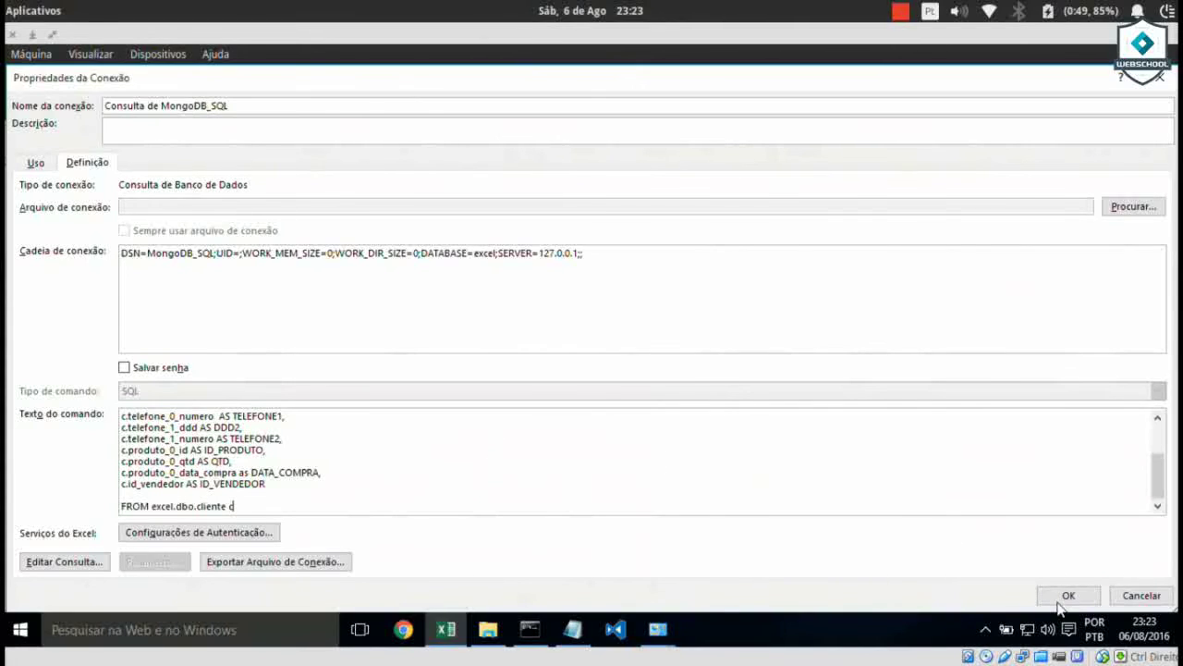
{"action": "left_click", "coordinate": [1064, 596]}
{"action": "left_click", "coordinate": [542, 590]}
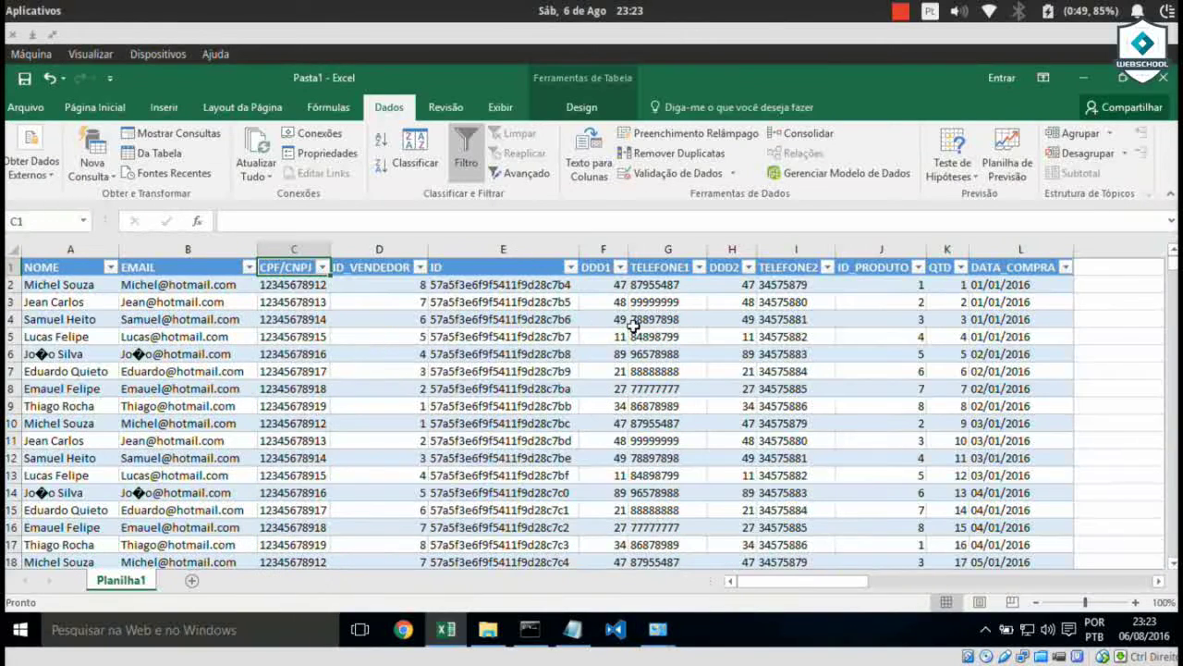
Step: Check the refreshed table's NOME, email, CPF/CNPJ, ID_VENDEDOR and ID columns
{"action": "mouse_move", "coordinate": [891, 583]}
{"action": "left_mouse_down"}
{"action": "mouse_move", "coordinate": [978, 583]}
{"action": "mouse_move", "coordinate": [730, 610]}
{"action": "left_mouse_up"}
{"action": "left_click", "coordinate": [146, 281]}
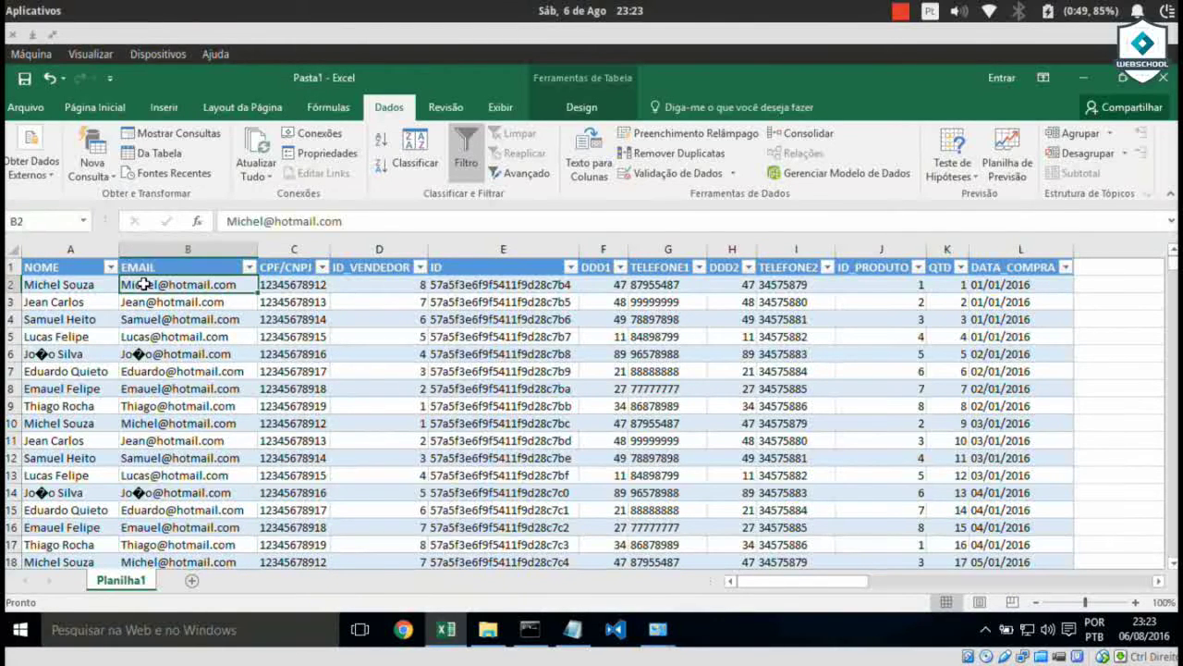
{"action": "left_click", "coordinate": [61, 274]}
{"action": "left_click", "coordinate": [214, 278]}
{"action": "left_click", "coordinate": [282, 267]}
{"action": "left_click", "coordinate": [368, 269]}
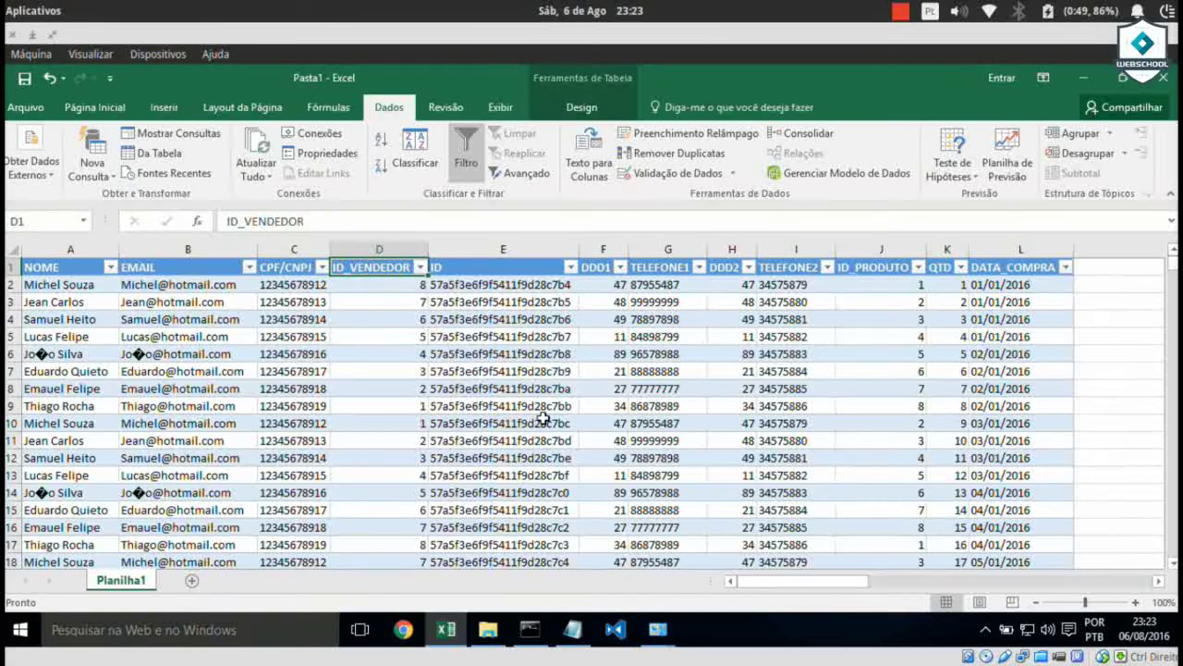
{"action": "key", "text": "Right"}
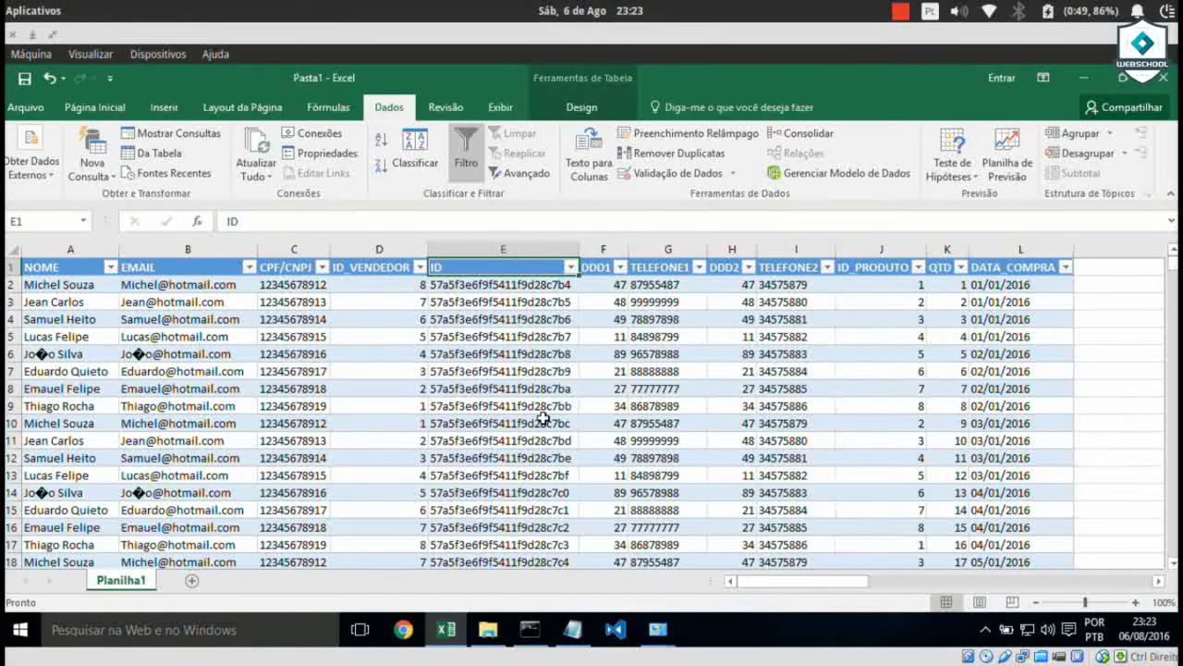
Step: Select the first record's ID text 57a5f3e6f9f5411f9d28c7b4 in the formula bar
{"action": "left_click", "coordinate": [458, 281]}
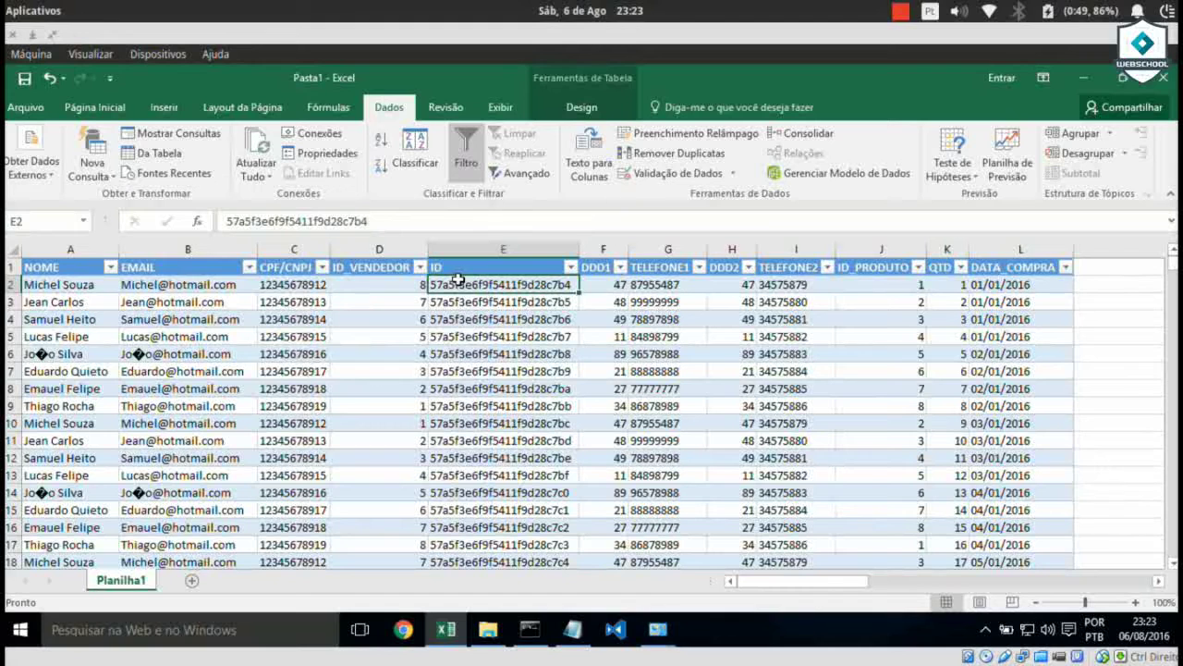
{"action": "double_click", "coordinate": [359, 221]}
{"action": "key", "text": "ctrl+c"}
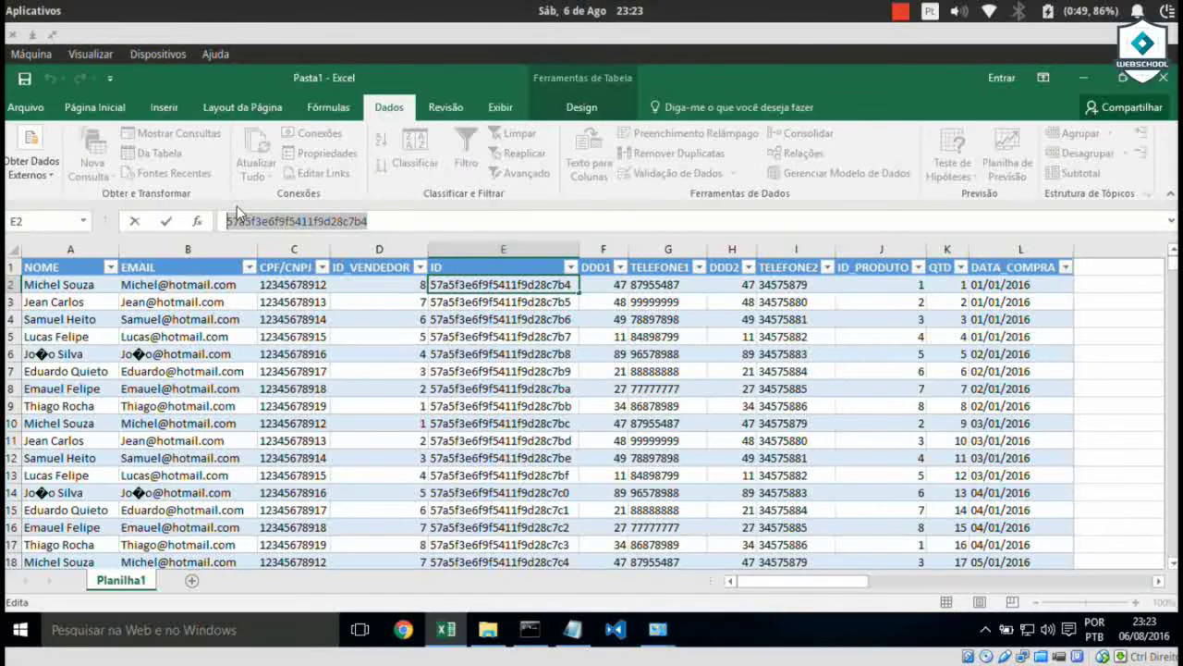
{"action": "left_click", "coordinate": [529, 630]}
Step: In the mongo shell, start a db.cliente.find query on _id using the objectId keyword
{"action": "left_click", "coordinate": [284, 296]}
{"action": "type", "text": "db.cliente.find("}
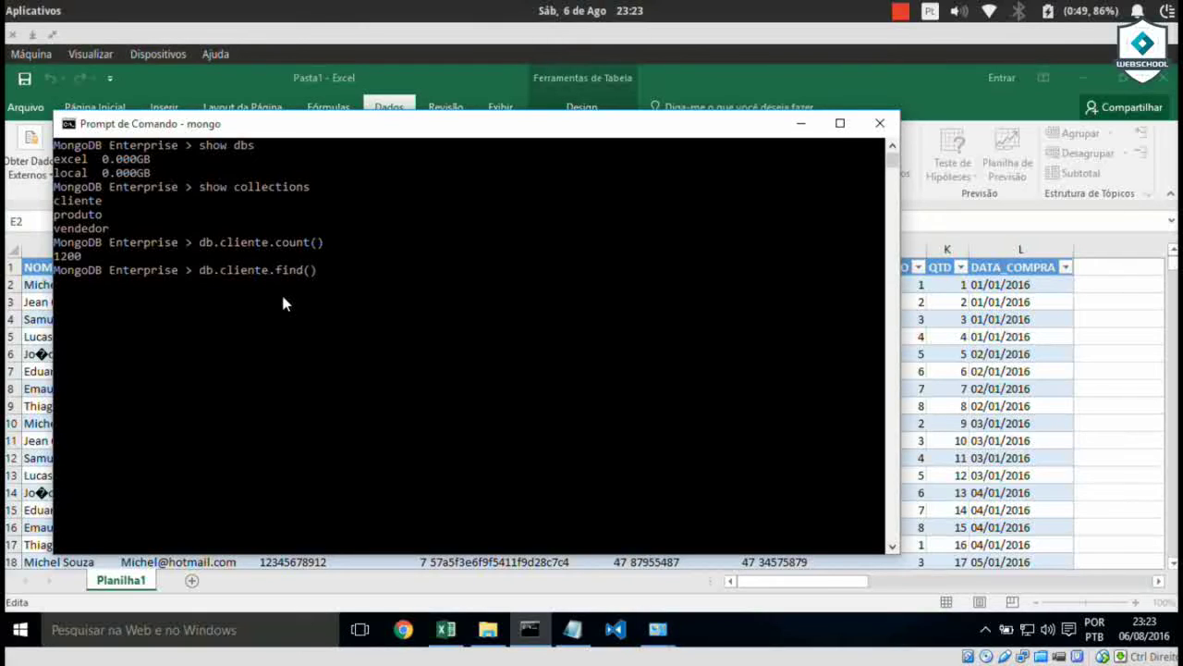
{"action": "type", "text": "{}"}
{"action": "type", "text": "_id"}
{"action": "type", "text": ": "}
{"action": "type", "text": "ob"}
{"action": "type", "text": "ct"}
{"action": "key", "text": "BackSpace"}
{"action": "key", "text": "BackSpace"}
{"action": "type", "text": "e"}
{"action": "key", "text": "BackSpace"}
{"action": "type", "text": "jectId"}
{"action": "type", "text": ":"}
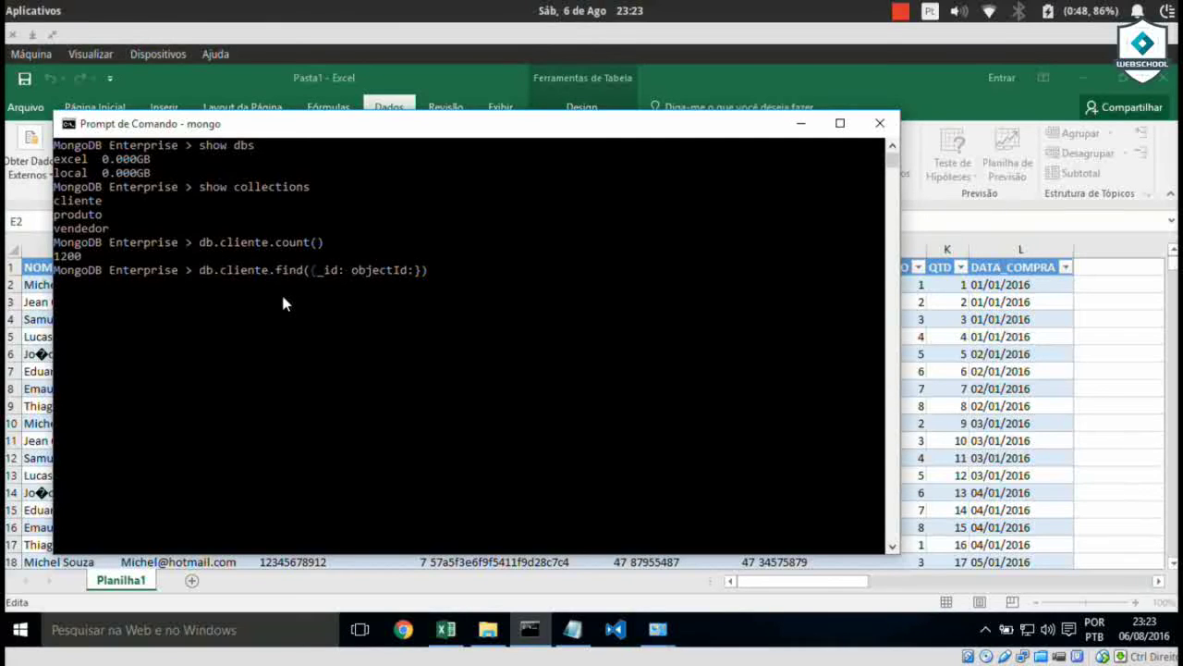
Step: Paste the copied record id in quotes and run the find, which returns nothing
{"action": "key", "text": "ctrl+v"}
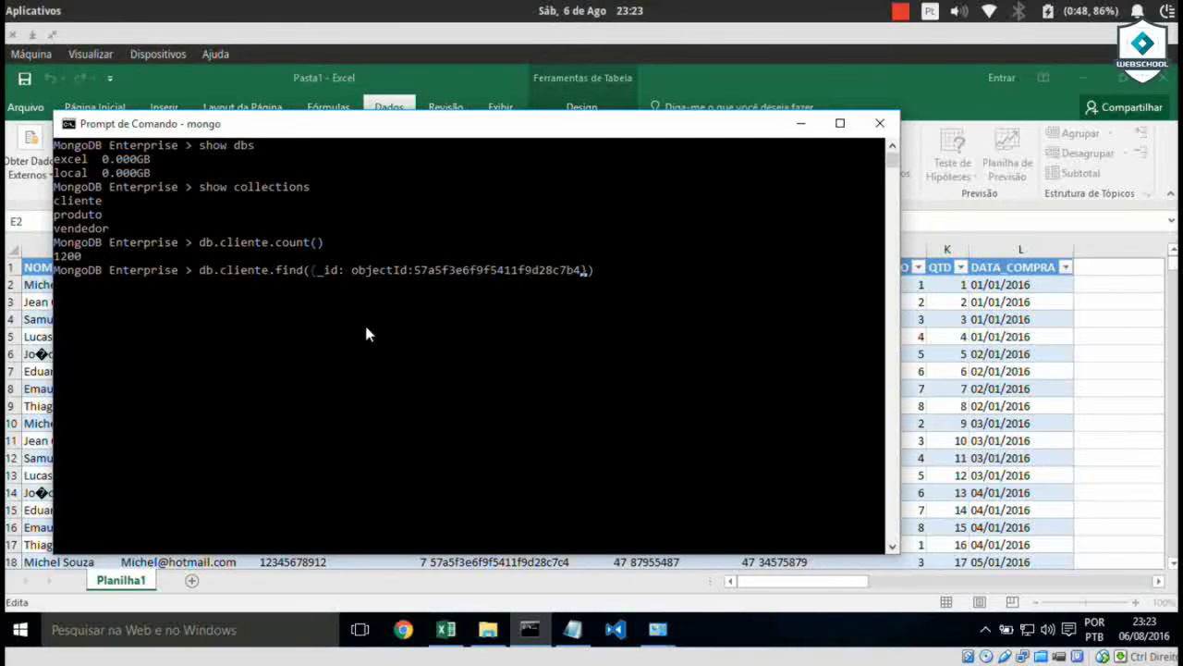
{"action": "left_click", "coordinate": [346, 269]}
{"action": "type", "text": "\""}
{"action": "key", "text": "Left"}
{"action": "key", "text": "Left"}
{"action": "key", "text": "Left"}
{"action": "key", "text": "Left"}
{"action": "key", "text": "Left"}
{"action": "key", "text": "Left"}
{"action": "type", "text": "\""}
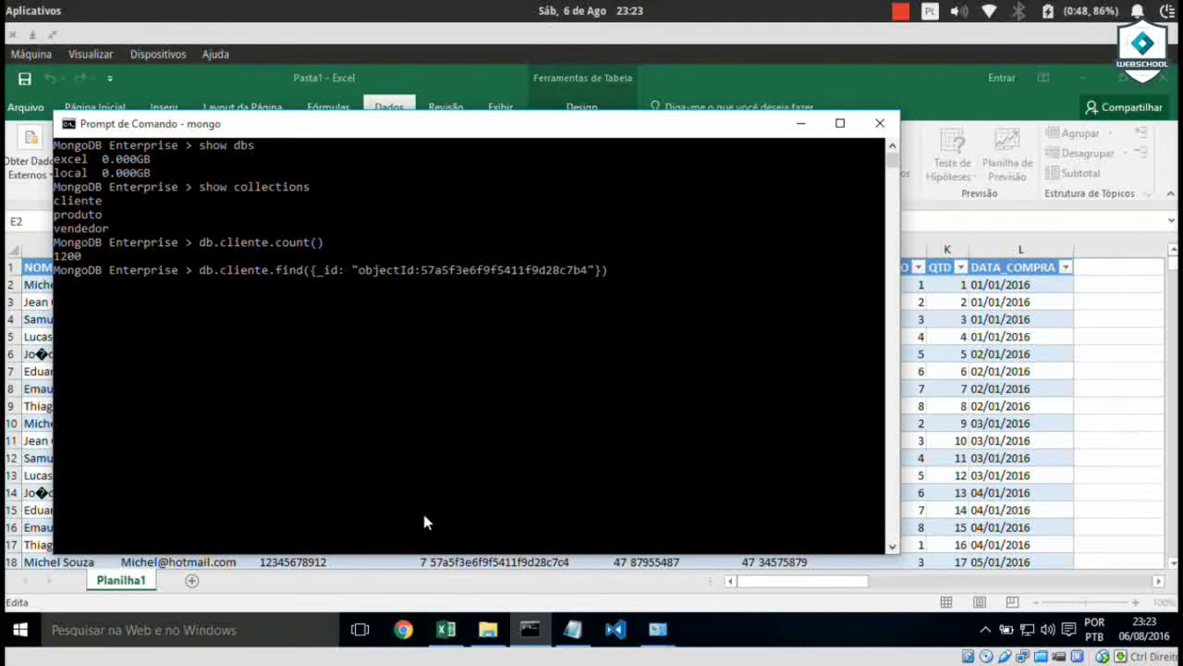
{"action": "key", "text": "Return"}
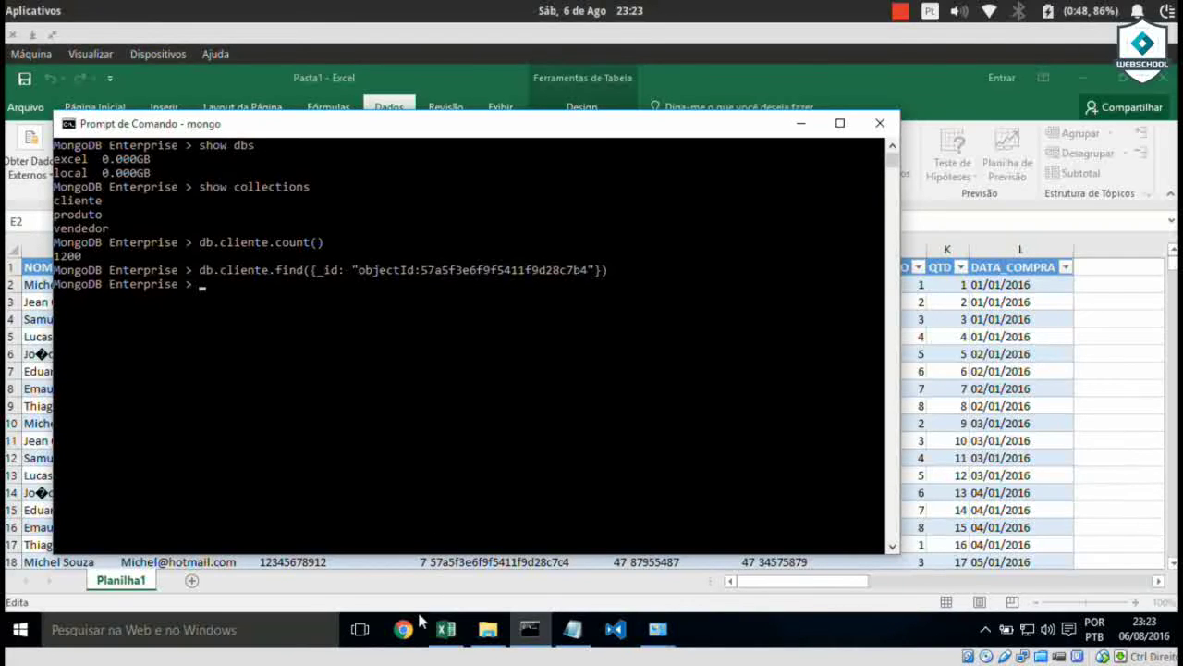
{"action": "left_click", "coordinate": [404, 629]}
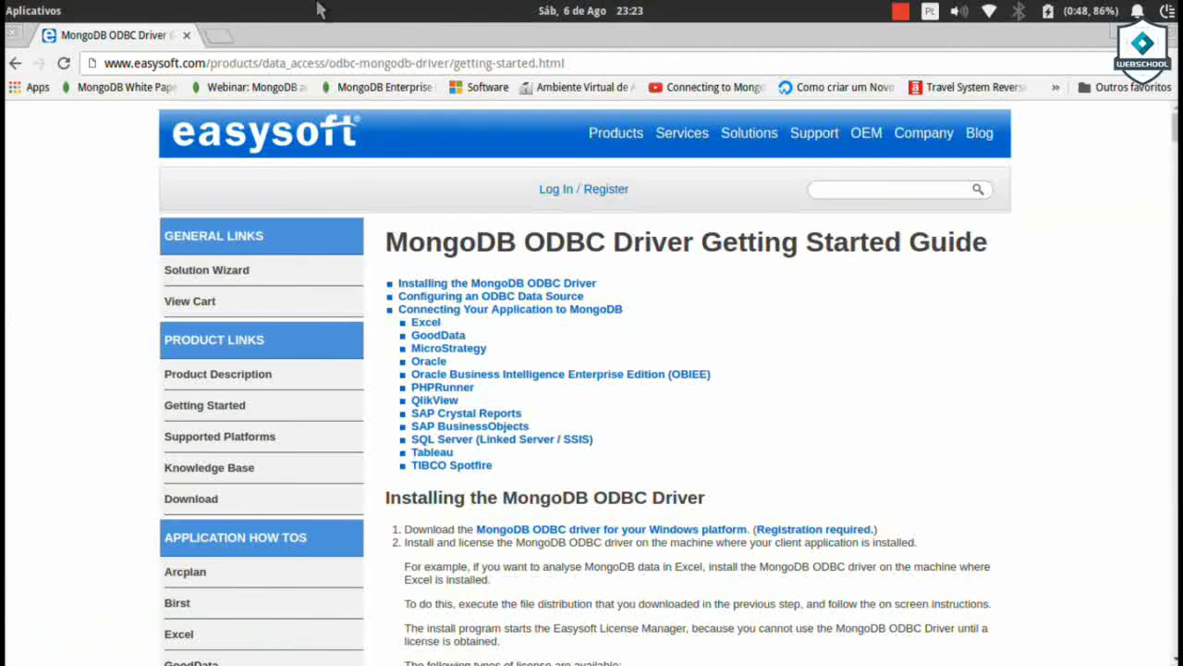
Step: Search Google for 'objectid mongodb' and open the MongoDB ObjectId documentation
{"action": "left_click", "coordinate": [213, 37]}
{"action": "type", "text": "o"}
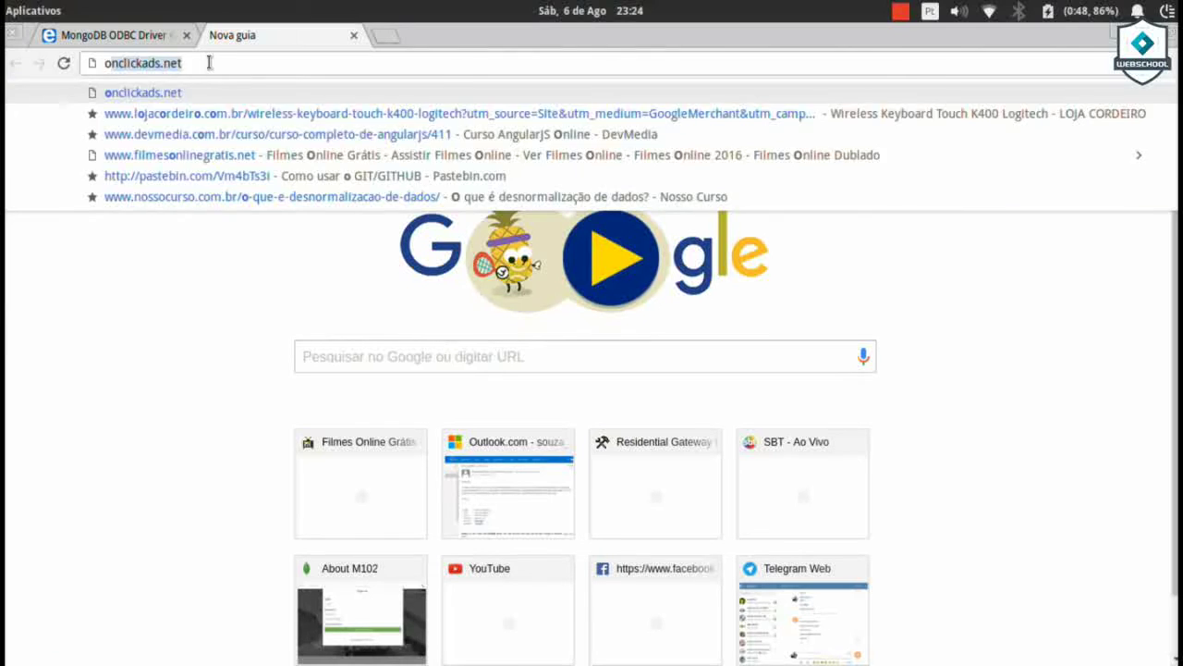
{"action": "type", "text": "bjecti"}
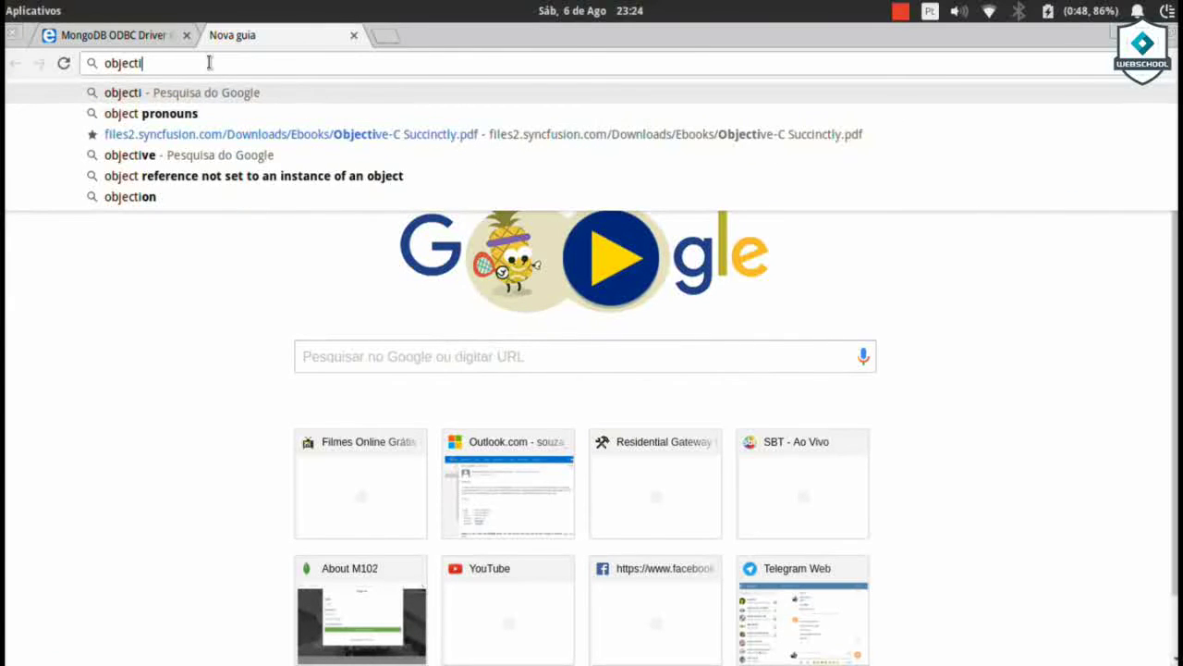
{"action": "type", "text": "d mongodb"}
{"action": "key", "text": "Return"}
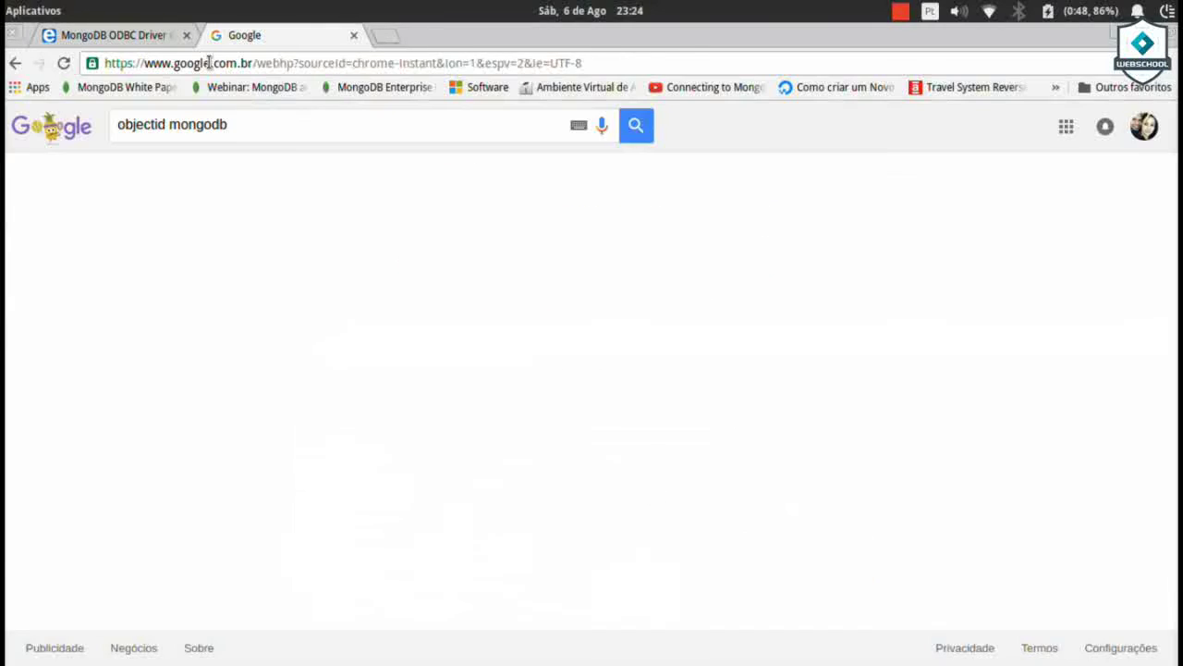
{"action": "left_click", "coordinate": [196, 266]}
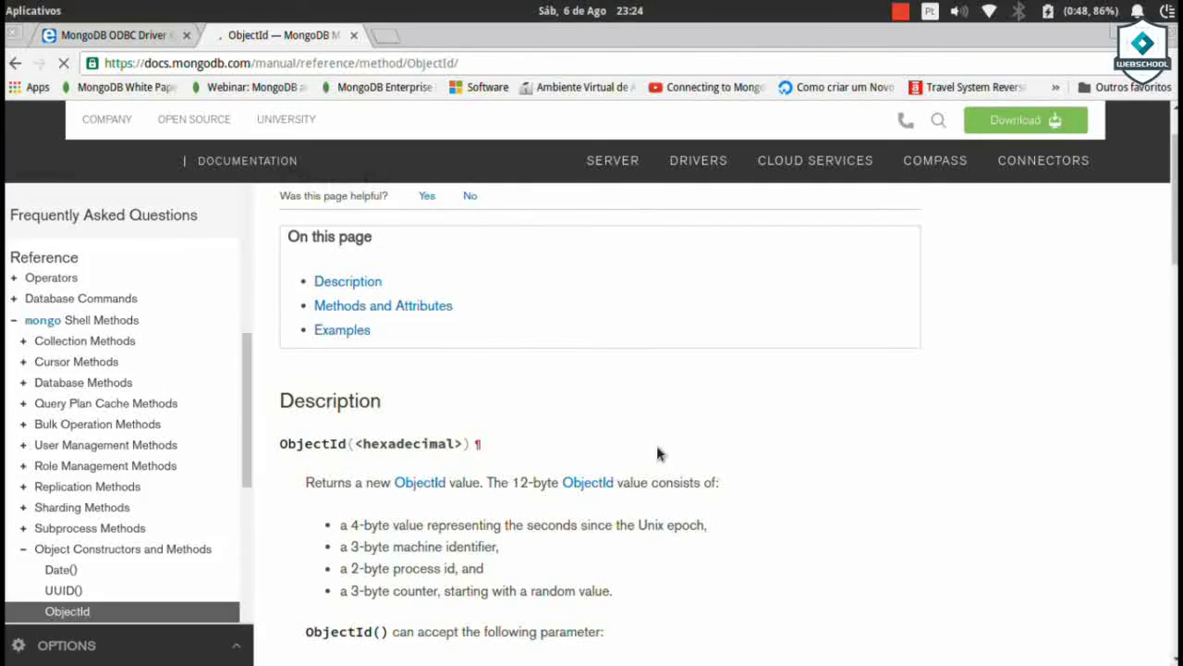
Step: Select the example ObjectId value in the docs' Examples section, then return to the Windows VM
{"action": "scroll", "coordinate": [660, 453], "scroll_direction": "down", "scroll_amount": 6}
{"action": "scroll", "coordinate": [660, 453], "scroll_direction": "down", "scroll_amount": 2}
{"action": "scroll", "coordinate": [659, 451], "scroll_direction": "down", "scroll_amount": 7}
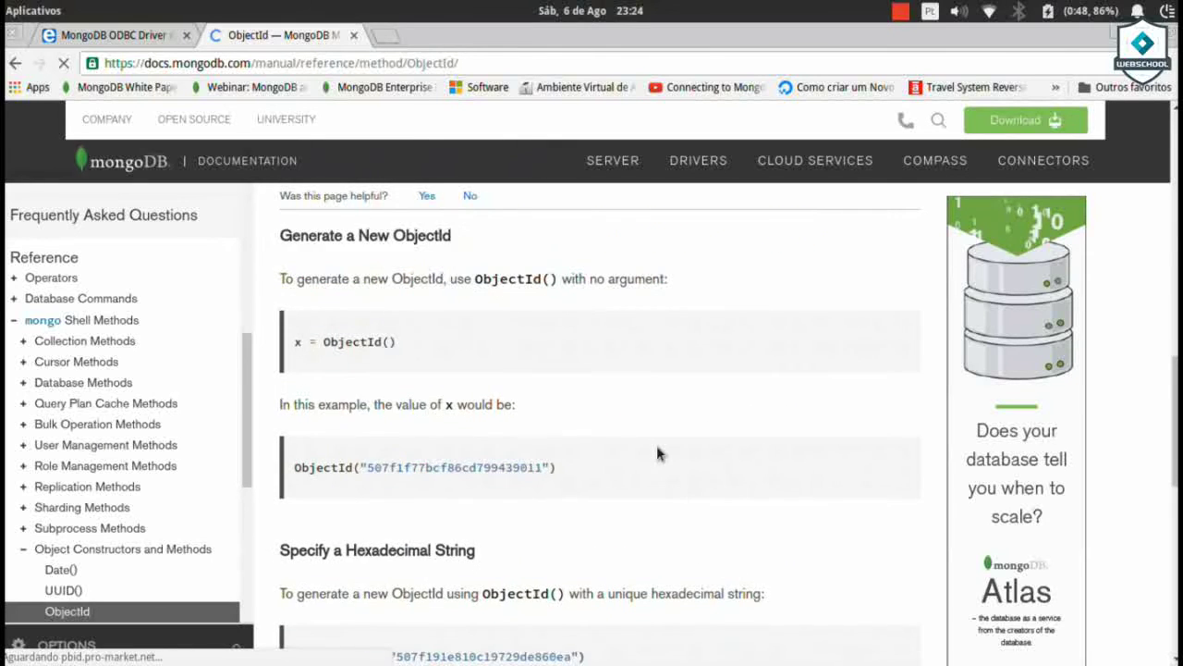
{"action": "scroll", "coordinate": [657, 449], "scroll_direction": "down", "scroll_amount": 1}
{"action": "left_click_drag", "start_coordinate": [603, 427], "coordinate": [284, 424]}
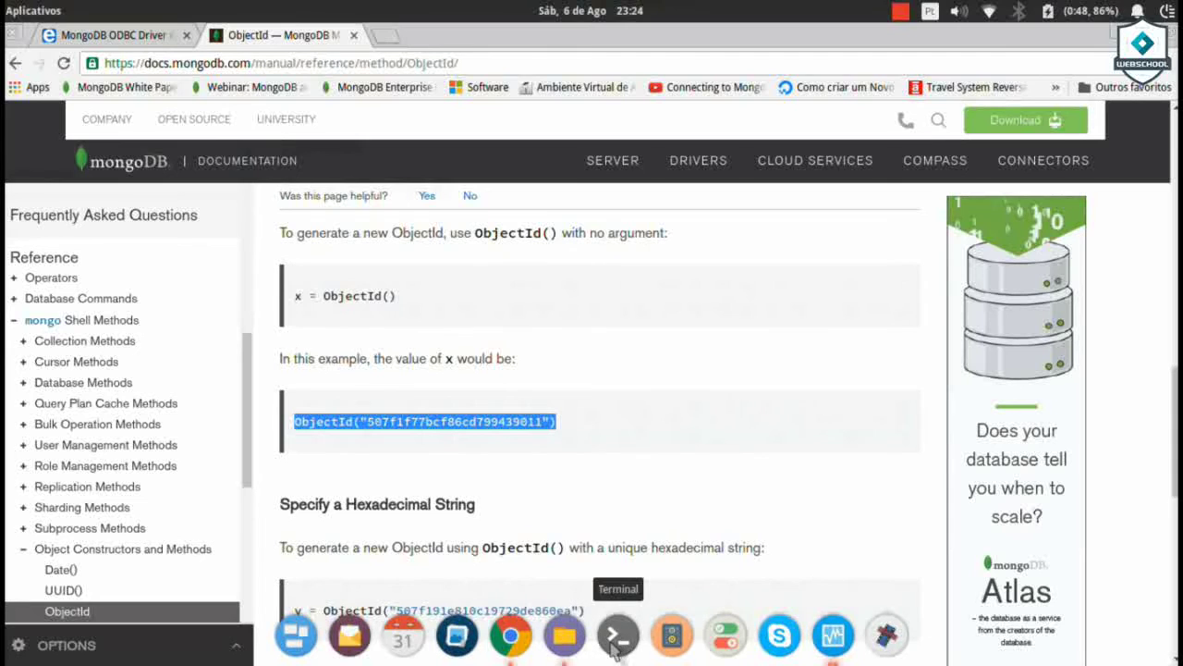
{"action": "left_click", "coordinate": [618, 640]}
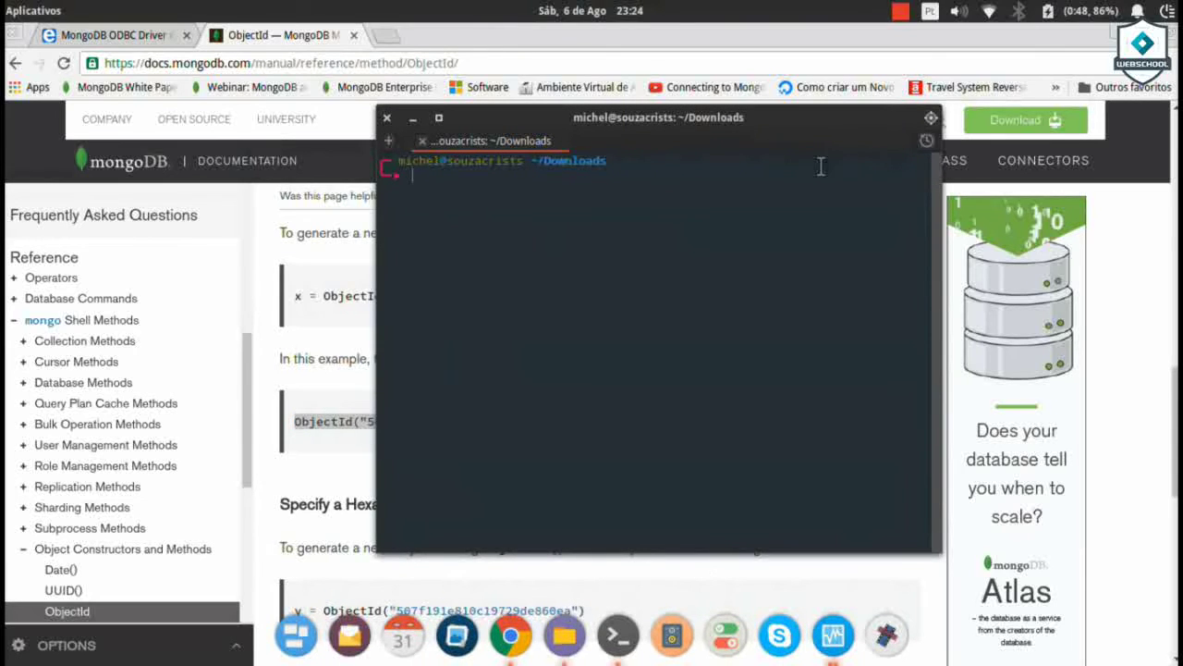
{"action": "left_click", "coordinate": [413, 118]}
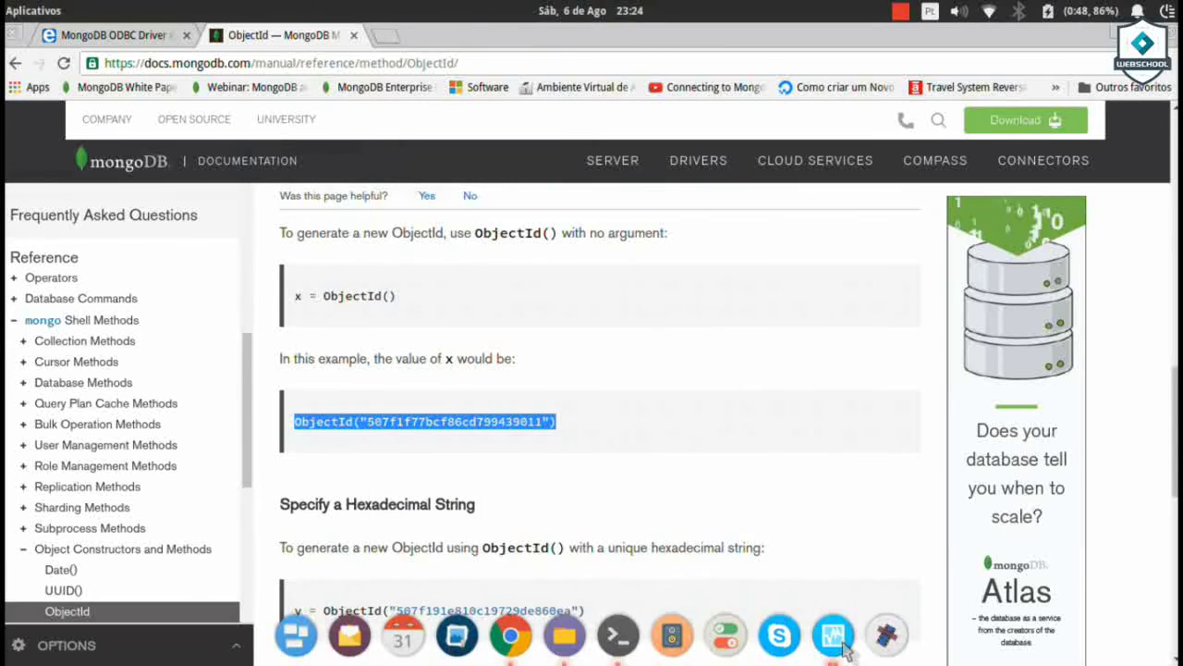
{"action": "left_click", "coordinate": [832, 636]}
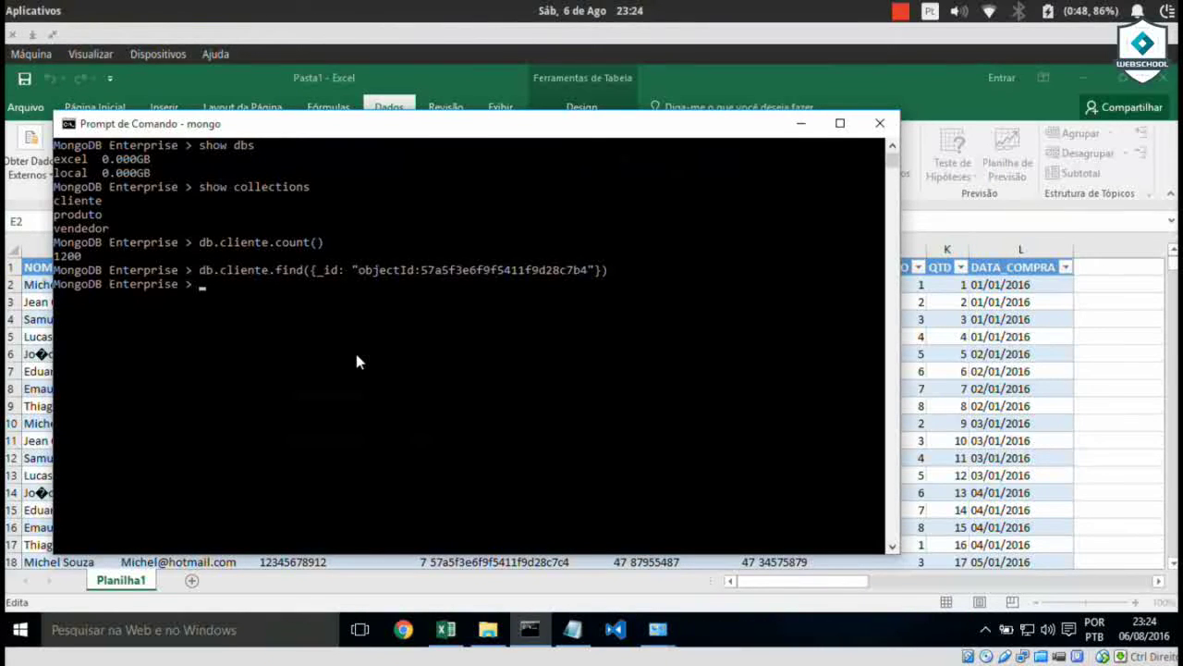
Step: Rerun the recalled find with the id wrapped in parentheses, then recall it again
{"action": "key", "text": "Up"}
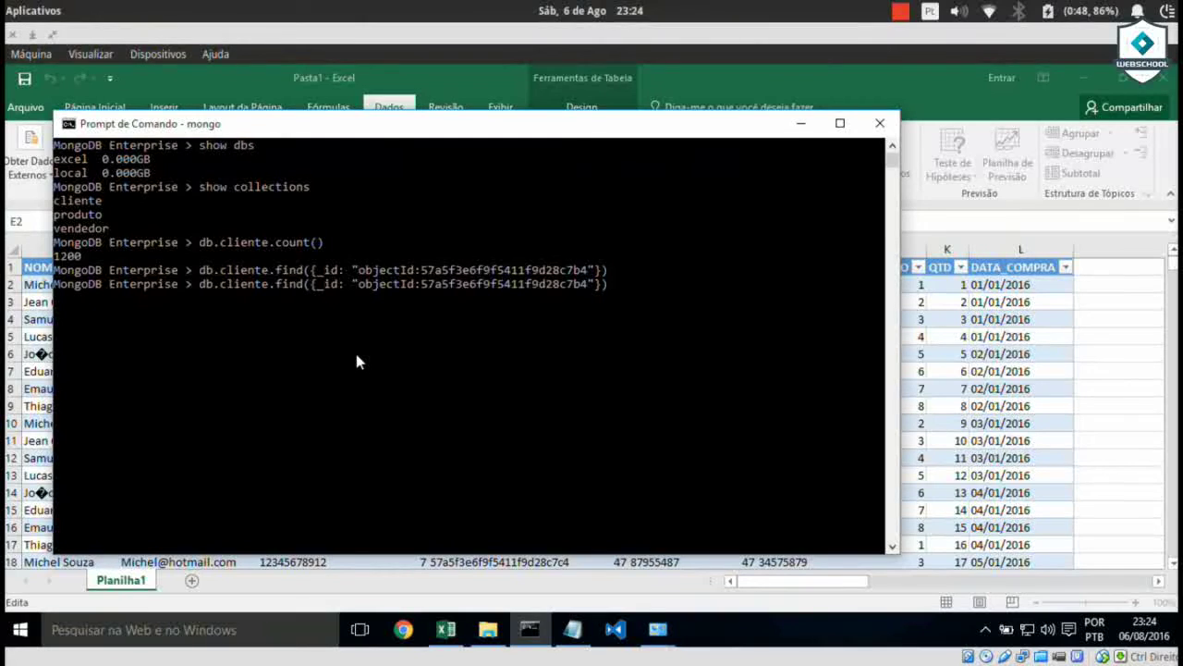
{"action": "key", "text": "Left"}
{"action": "key", "text": "Left"}
{"action": "key", "text": "Left"}
{"action": "type", "text": ")"}
{"action": "key", "text": "Left"}
{"action": "key", "text": "Left"}
{"action": "key", "text": "Left"}
{"action": "key", "text": "Left"}
{"action": "key", "text": "Left"}
{"action": "key", "text": "Left"}
{"action": "key", "text": "Return"}
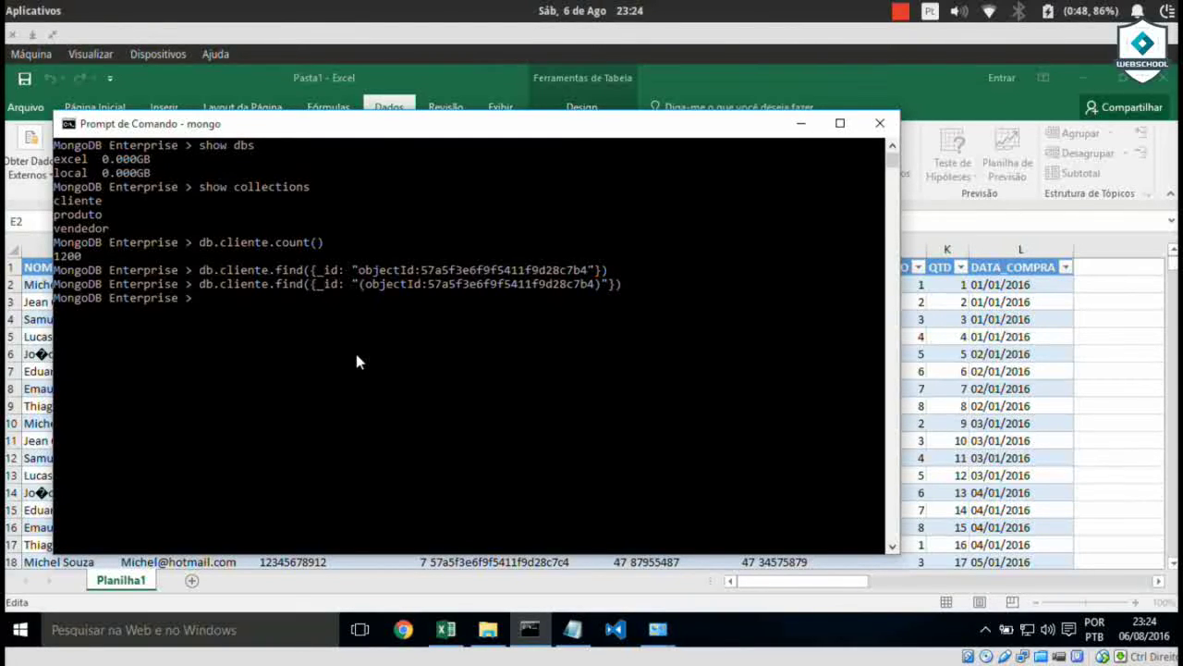
{"action": "key", "text": "ctrl+l"}
{"action": "key", "text": "Up"}
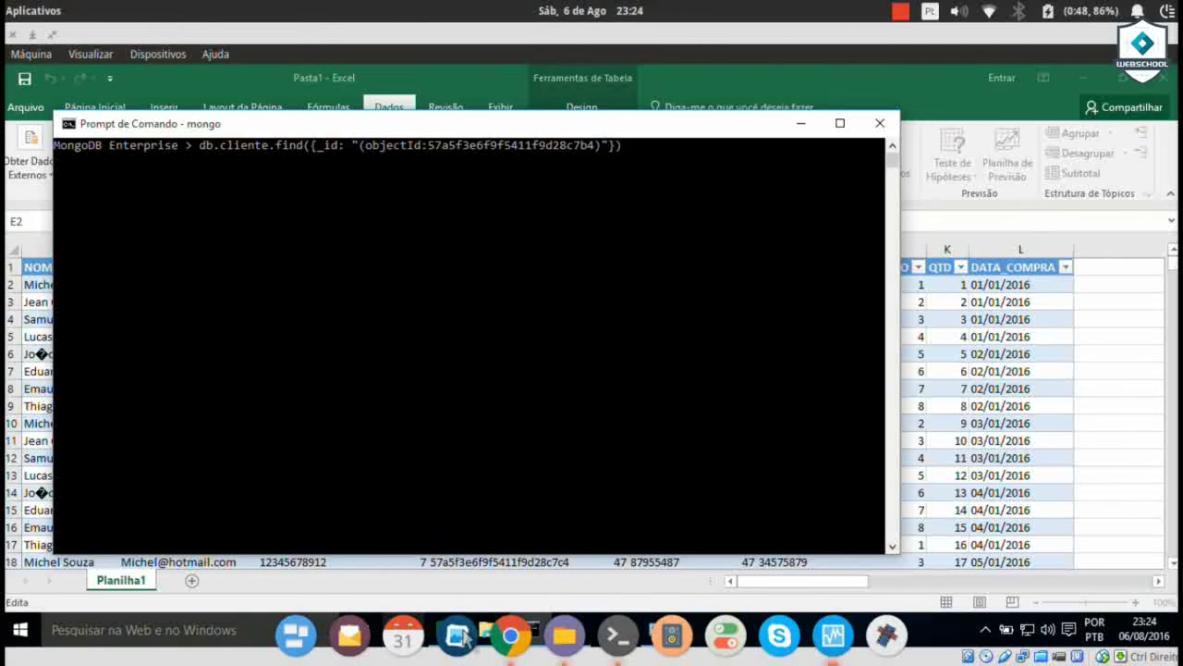
{"action": "left_click", "coordinate": [509, 638]}
{"action": "left_click", "coordinate": [504, 642]}
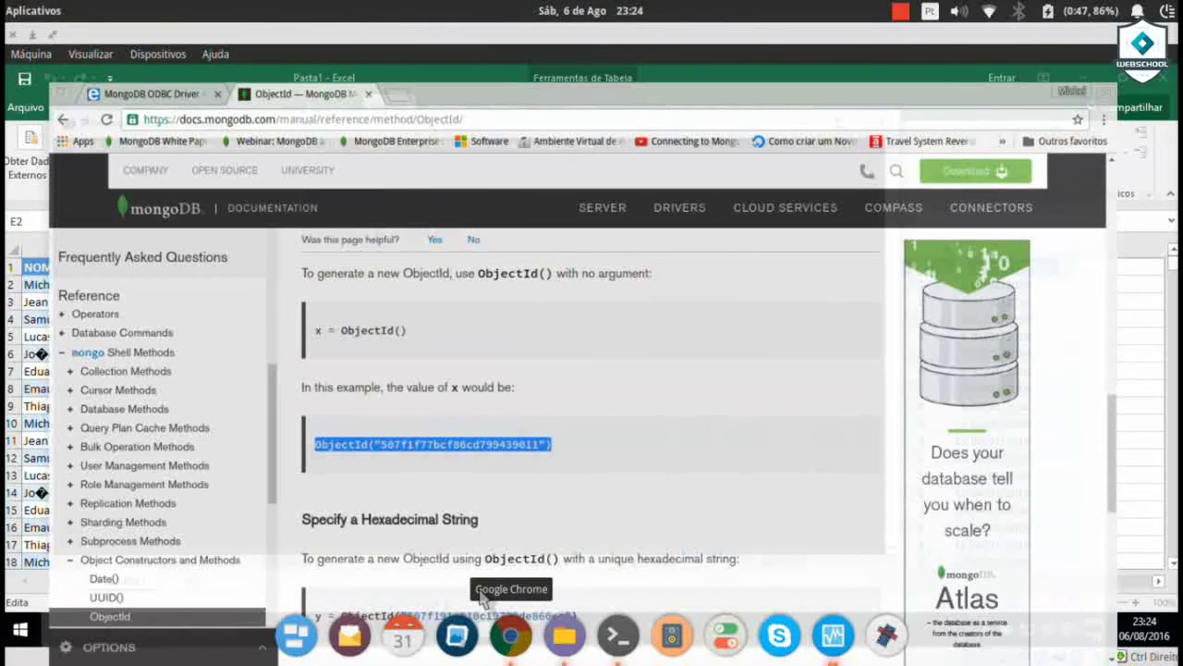
Step: Capitalize ObjectId, remove the stray parentheses and rerun the _id lookup, still with no result
{"action": "key", "text": "Left"}
{"action": "key", "text": "Left"}
{"action": "key", "text": "Left"}
{"action": "key", "text": "Left"}
{"action": "key", "text": "Left"}
{"action": "key", "text": "Left"}
{"action": "key", "text": "Left"}
{"action": "key", "text": "Left"}
{"action": "key", "text": "Left"}
{"action": "key", "text": "Left"}
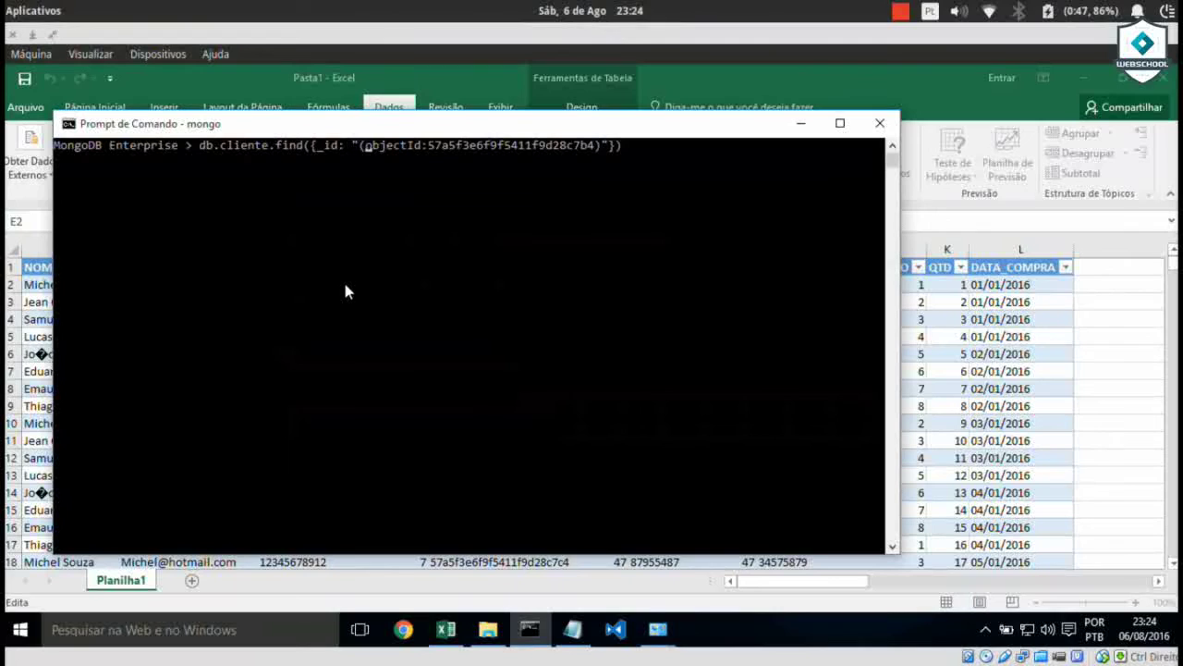
{"action": "key", "text": "BackSpace"}
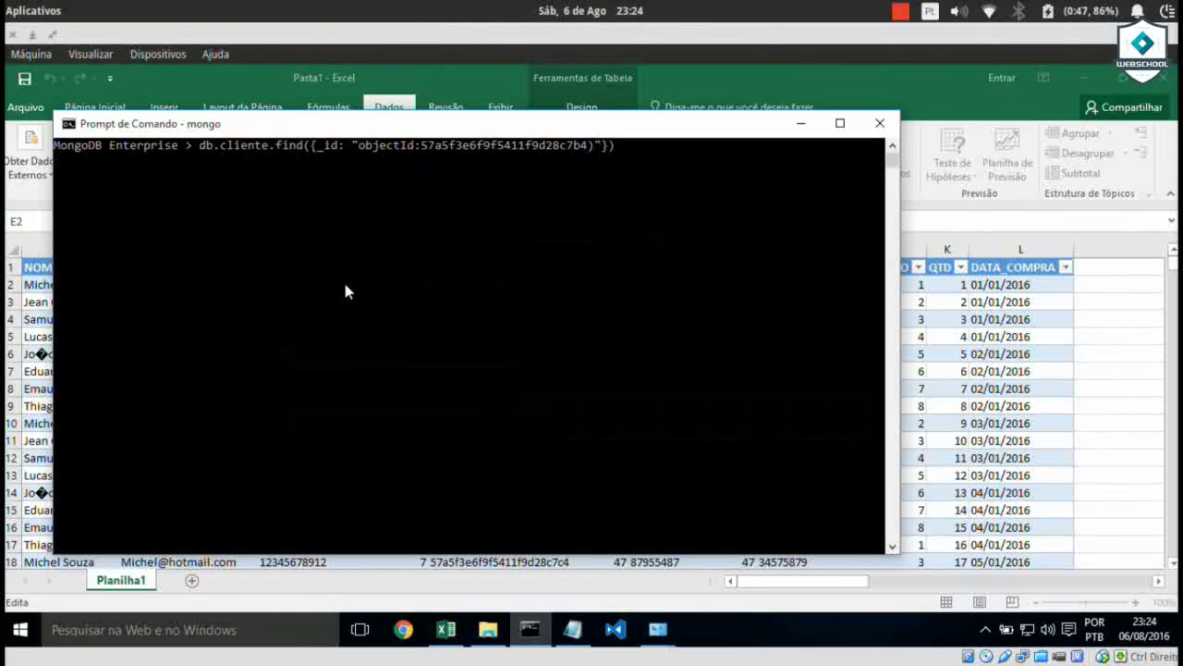
{"action": "key", "text": "Delete"}
{"action": "type", "text": "O"}
{"action": "key", "text": "Right"}
{"action": "key", "text": "Right"}
{"action": "key", "text": "Right"}
{"action": "key", "text": "Right"}
{"action": "key", "text": "Right"}
{"action": "key", "text": "Right"}
{"action": "key", "text": "Right"}
{"action": "key", "text": "Right"}
{"action": "key", "text": "Right"}
{"action": "key", "text": "Right"}
{"action": "key", "text": "Right"}
{"action": "key", "text": "Delete"}
{"action": "key", "text": "Return"}
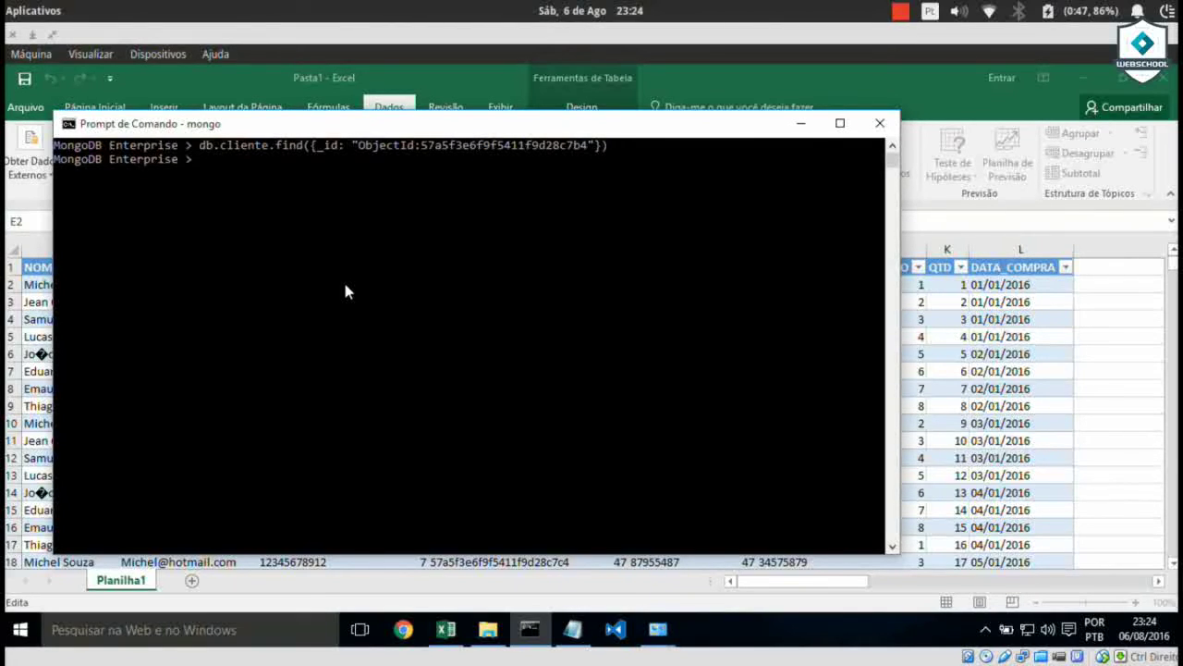
{"action": "key", "text": "Up"}
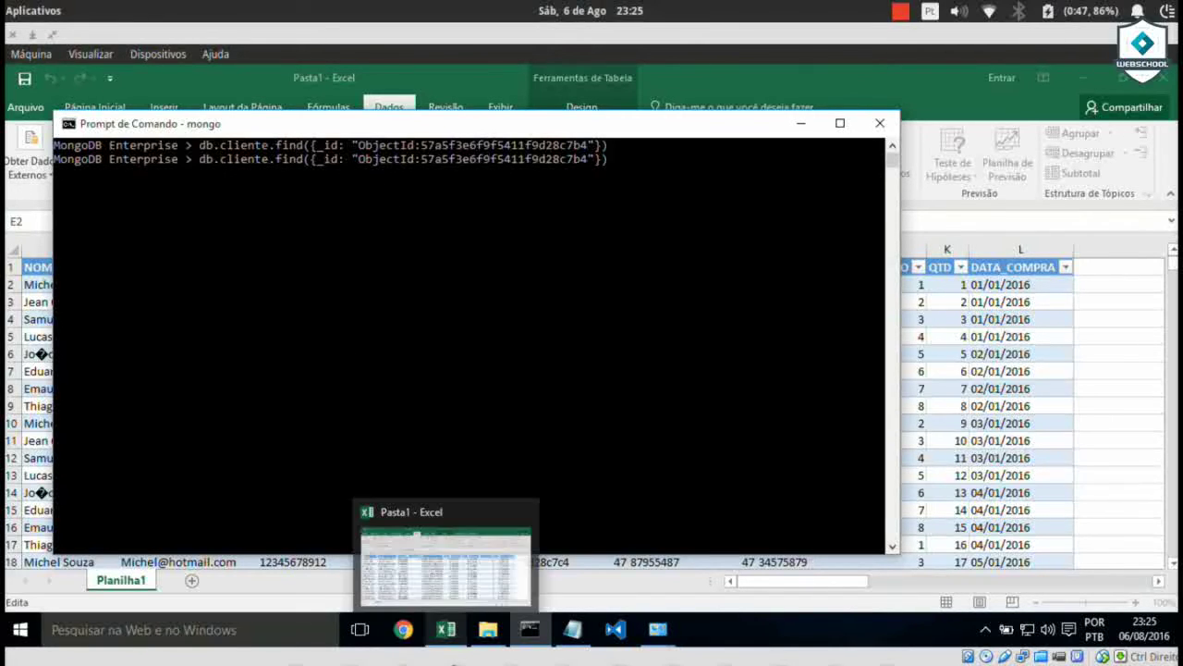
Step: Scroll the ObjectId reference page through its hexadecimal string examples
{"action": "left_click", "coordinate": [511, 635]}
{"action": "scroll", "coordinate": [586, 449], "scroll_direction": "down", "scroll_amount": 1}
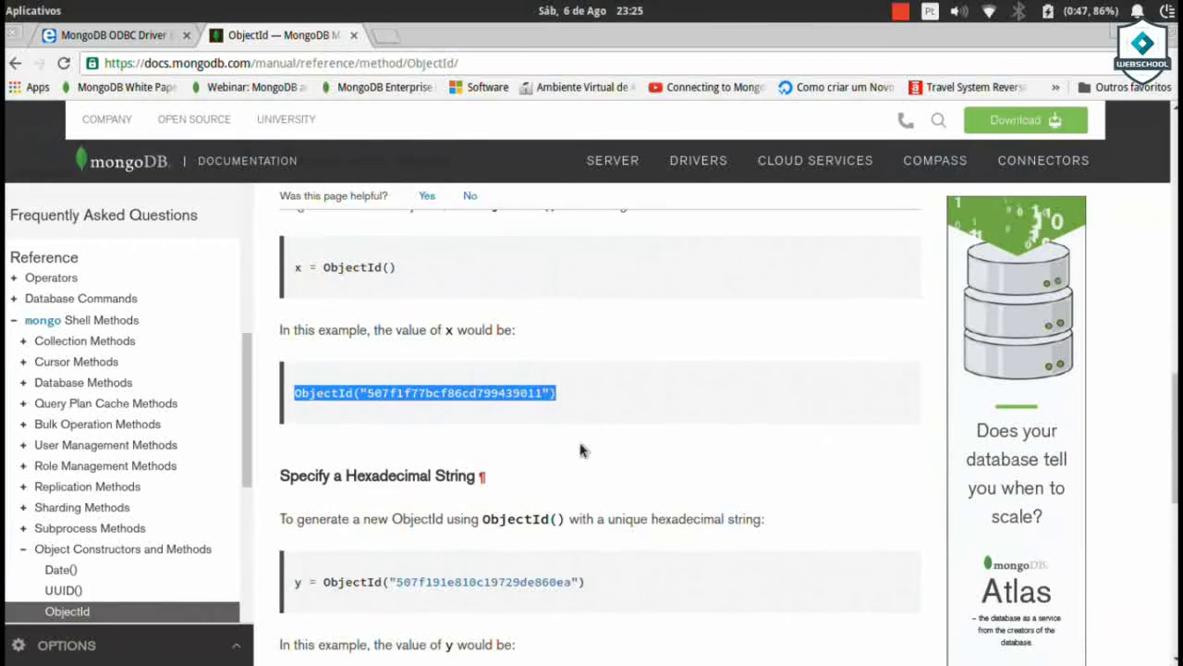
{"action": "scroll", "coordinate": [582, 450], "scroll_direction": "down", "scroll_amount": 2}
{"action": "scroll", "coordinate": [581, 450], "scroll_direction": "down", "scroll_amount": 1}
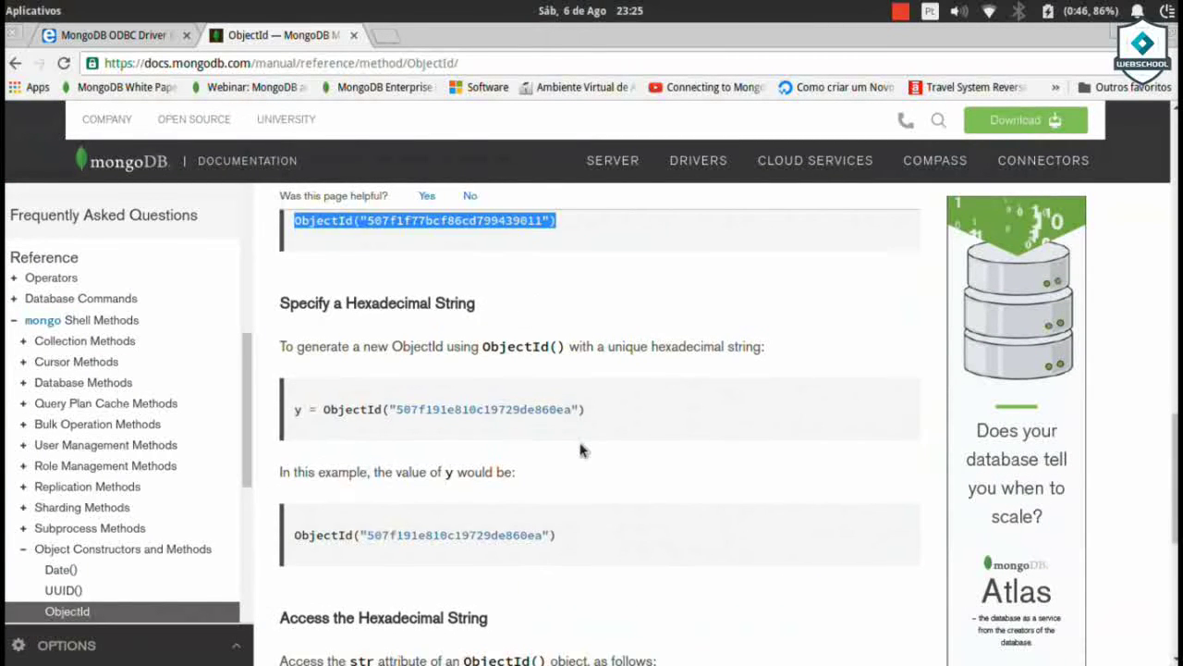
{"action": "scroll", "coordinate": [580, 451], "scroll_direction": "down", "scroll_amount": 1}
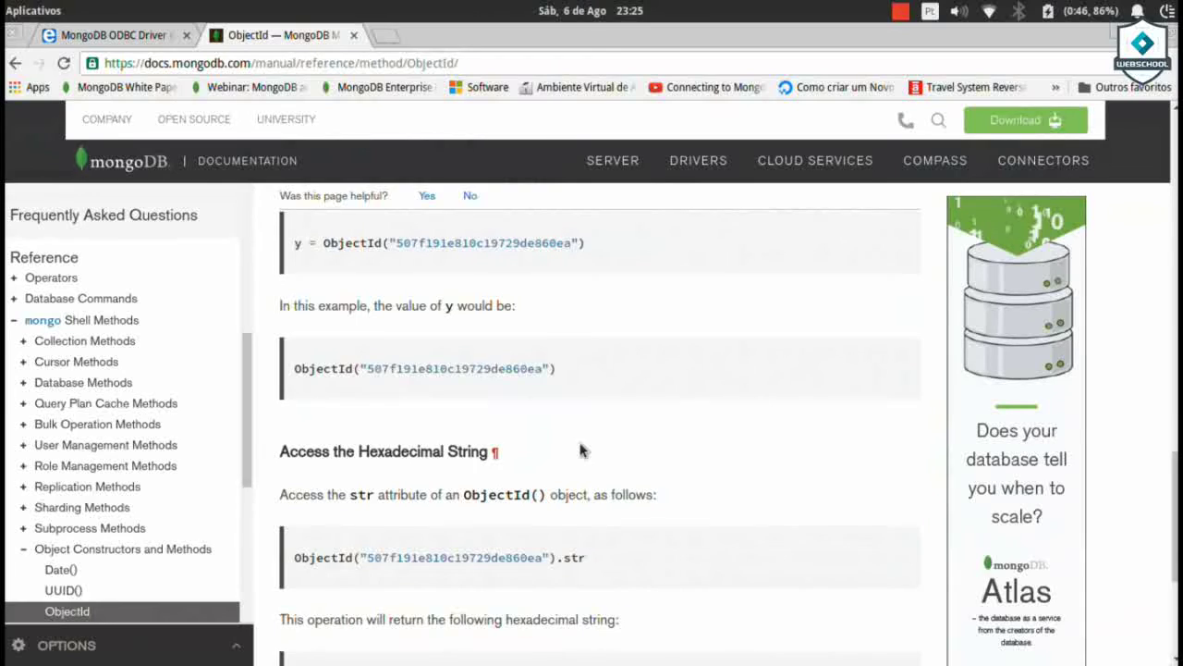
Step: Back in the mongo shell, start a new db.cliente.find command on a fresh line
{"action": "key", "text": "alt+Tab"}
{"action": "key", "text": "Return"}
{"action": "type", "text": "db.cliente.find"}
Step: Run db.cliente.findOne() to view a sample cliente document
{"action": "key", "text": "BackSpace"}
{"action": "type", "text": "One()"}
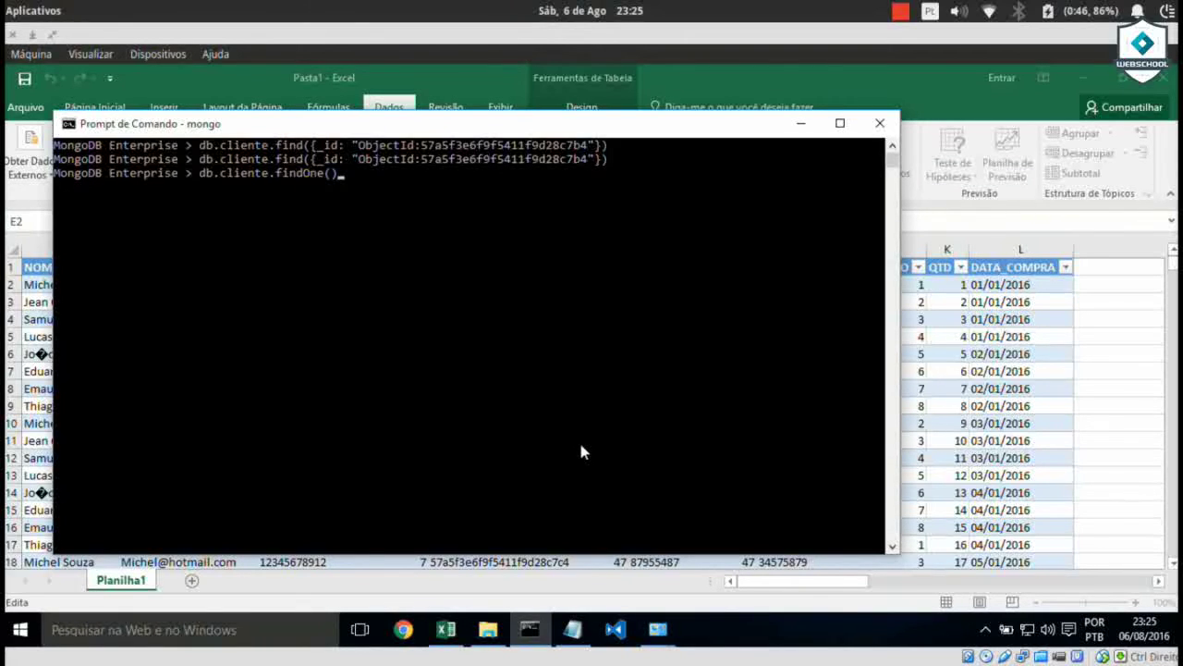
{"action": "key", "text": "ctrl+l"}
{"action": "key", "text": "Return"}
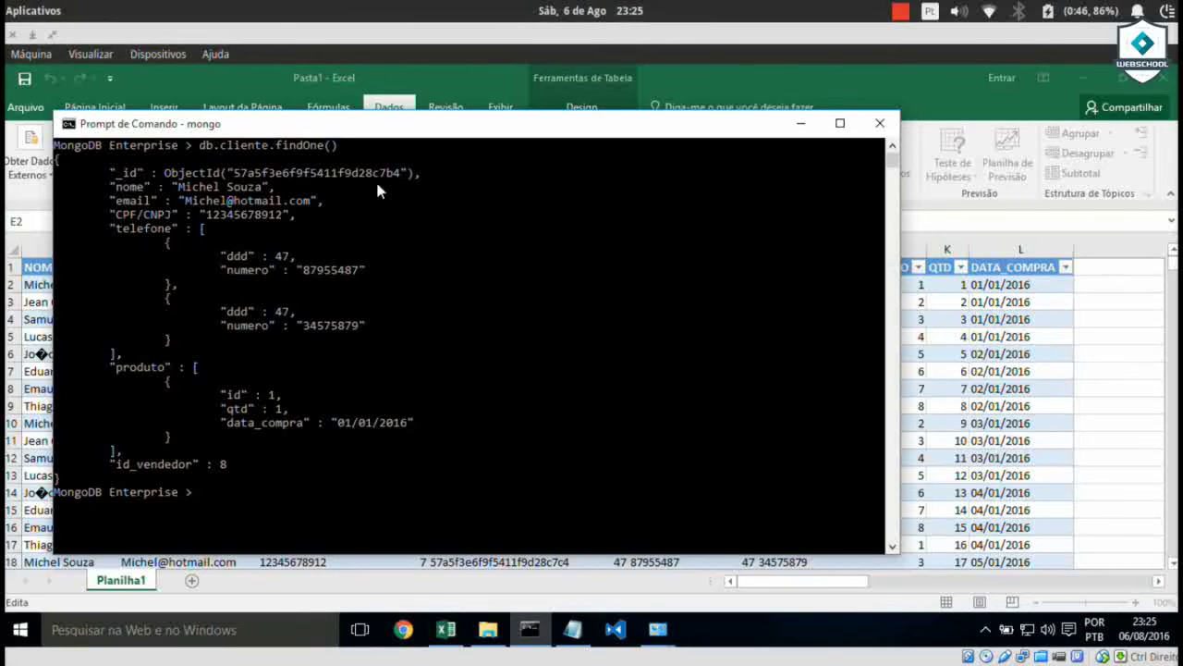
Step: Rewrite the _id lookup with ObjectId("...") parentheses and quotes, and run it
{"action": "key", "text": "Up"}
{"action": "key", "text": "Up"}
{"action": "key", "text": "Left"}
{"action": "key", "text": "Left"}
{"action": "key", "text": "Left"}
{"action": "key", "text": "Left"}
{"action": "key", "text": "Left"}
{"action": "key", "text": "Left"}
{"action": "key", "text": "Left"}
{"action": "key", "text": "Left"}
{"action": "key", "text": "Left"}
{"action": "key", "text": "Left"}
{"action": "key", "text": "Left"}
{"action": "key", "text": "Left"}
{"action": "key", "text": "Left"}
{"action": "key", "text": "Left"}
{"action": "key", "text": "Left"}
{"action": "key", "text": "Left"}
{"action": "key", "text": "BackSpace"}
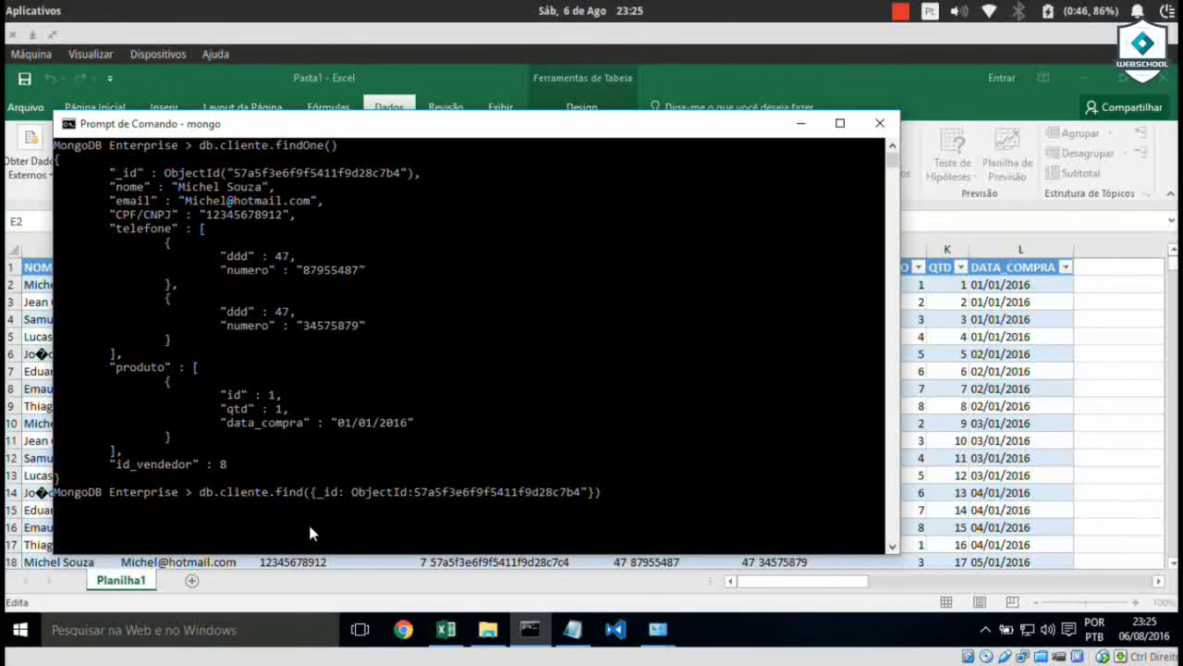
{"action": "type", "text": "\""}
{"action": "key", "text": "Right"}
{"action": "key", "text": "Right"}
{"action": "key", "text": "Right"}
{"action": "key", "text": "Right"}
{"action": "key", "text": "Right"}
{"action": "key", "text": "Right"}
{"action": "key", "text": "Right"}
{"action": "key", "text": "Right"}
{"action": "key", "text": "Right"}
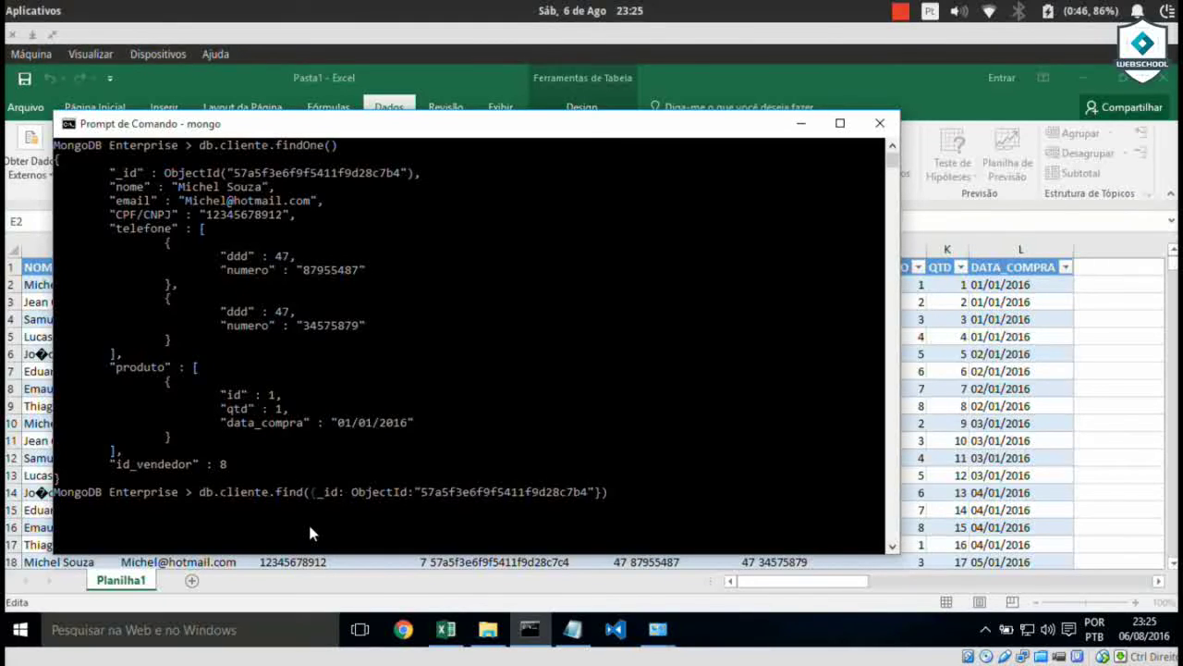
{"action": "type", "text": ")"}
{"action": "key", "text": "Left"}
{"action": "key", "text": "Left"}
{"action": "key", "text": "Left"}
{"action": "key", "text": "Left"}
{"action": "key", "text": "Left"}
{"action": "key", "text": "Left"}
{"action": "type", "text": "("}
{"action": "key", "text": "Return"}
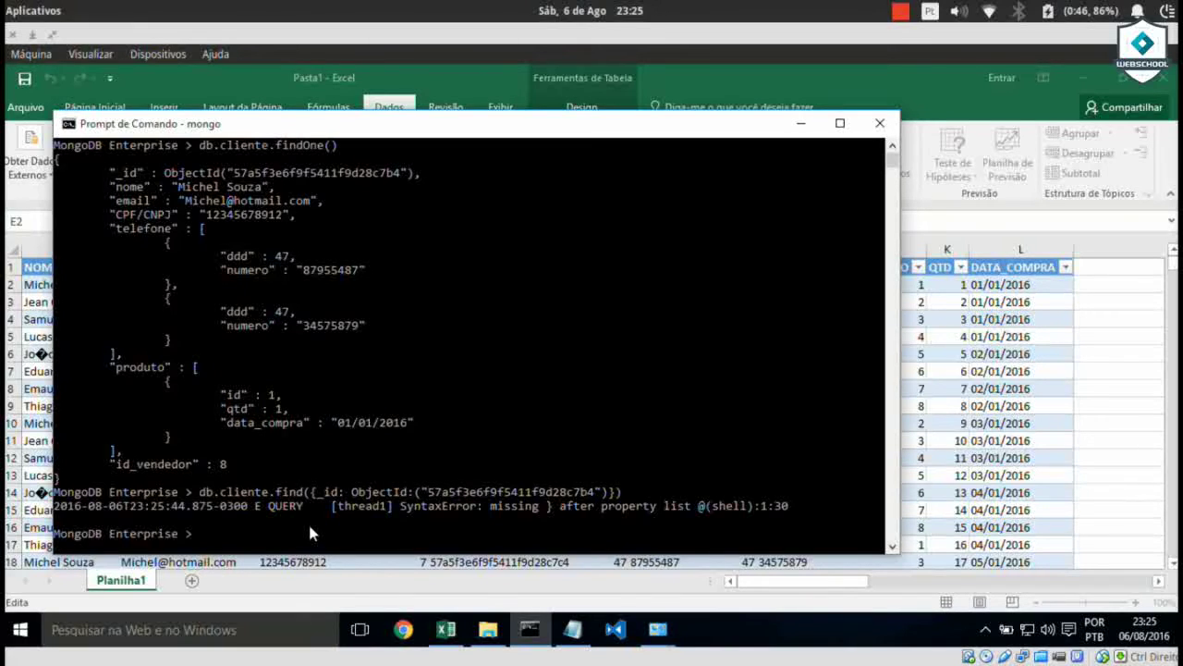
Step: Retry the find with the ObjectId prefix removed, matching _id as a plain string
{"action": "key", "text": "ctrl+l"}
{"action": "key", "text": "Up"}
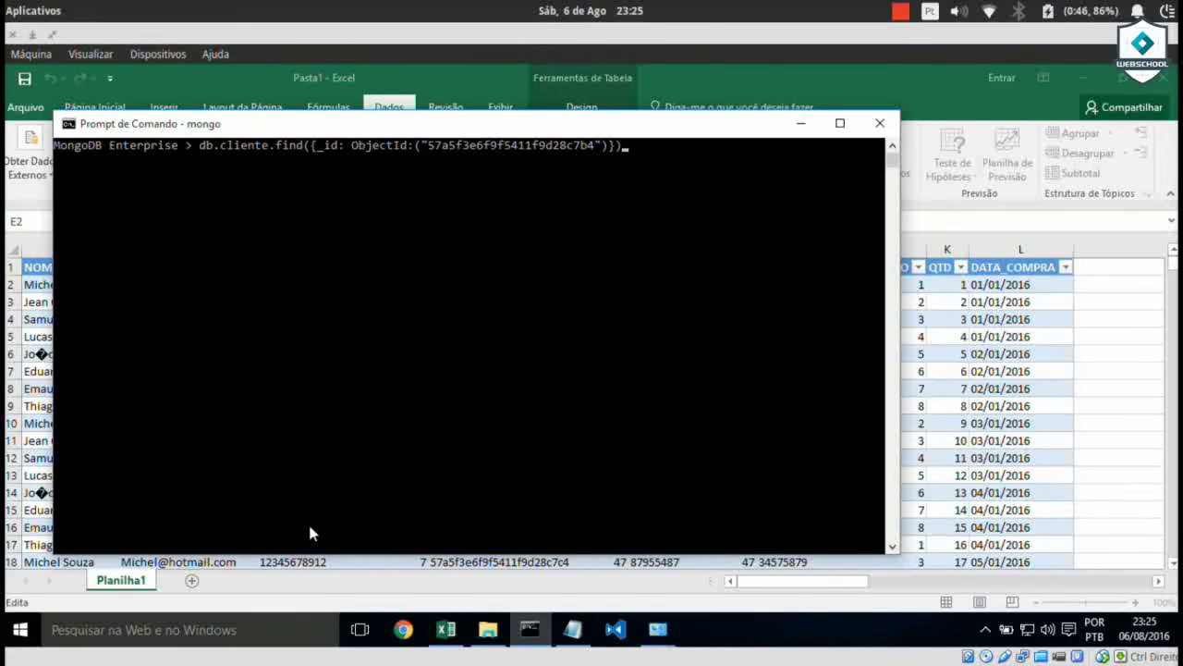
{"action": "key", "text": "Up"}
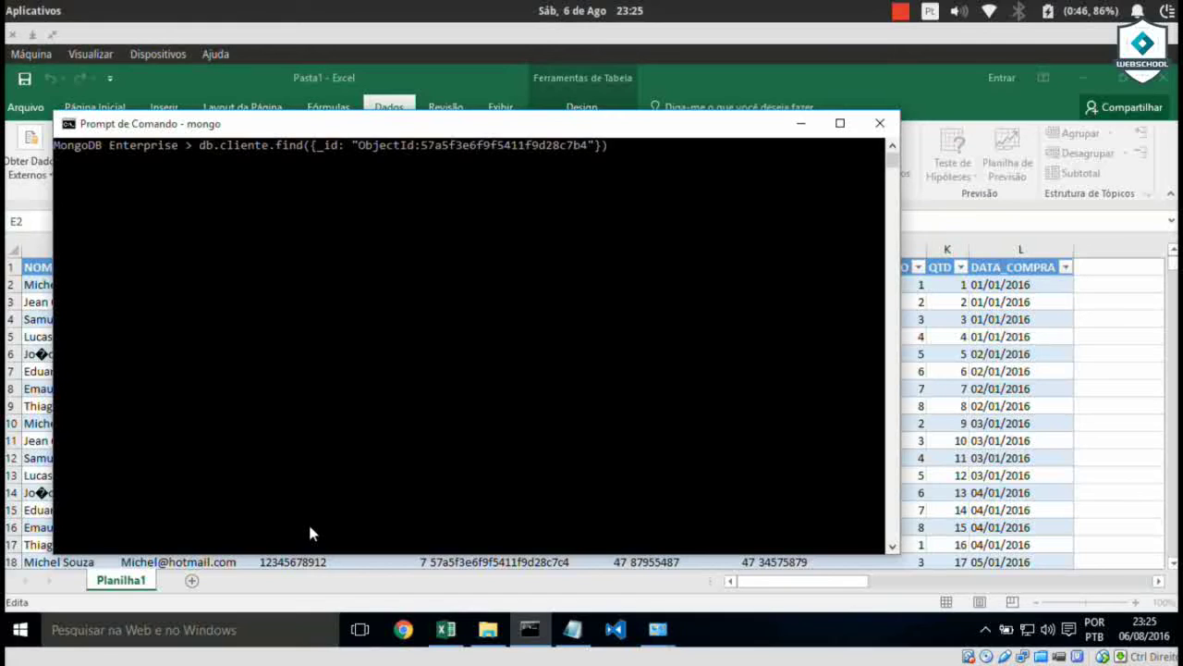
{"action": "key", "text": "Up"}
{"action": "key", "text": "Return"}
{"action": "key", "text": "Up"}
{"action": "key", "text": "Up"}
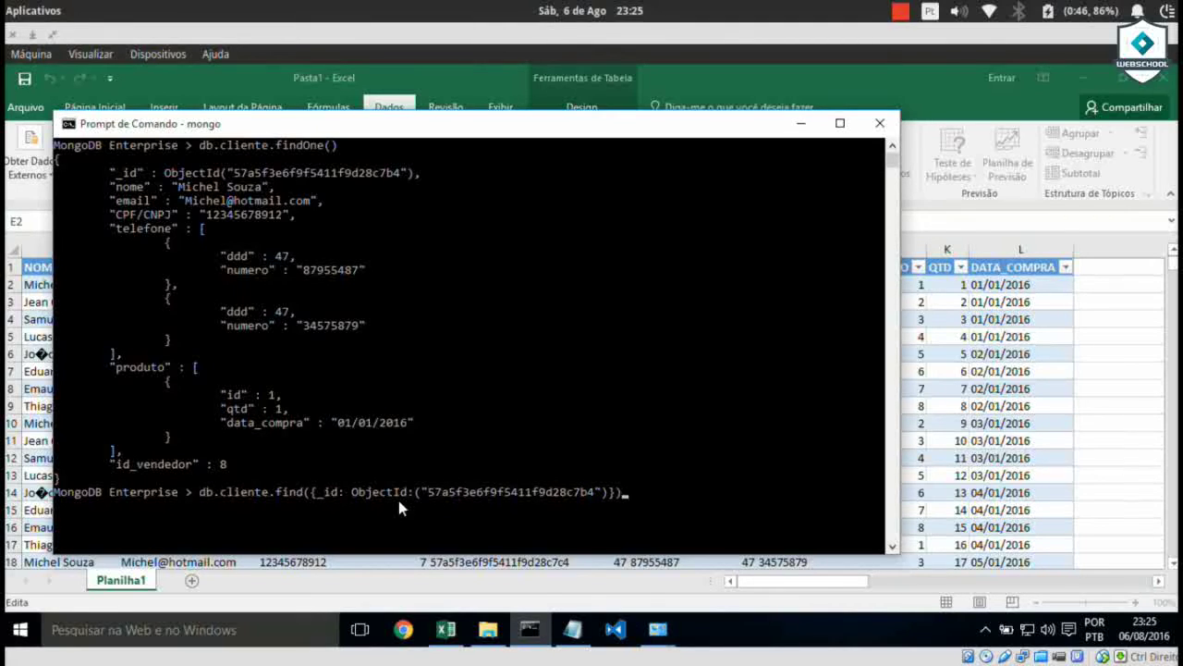
{"action": "key", "text": "Left"}
{"action": "key", "text": "Left"}
{"action": "key", "text": "Left"}
{"action": "key", "text": "Left"}
{"action": "key", "text": "Left"}
{"action": "key", "text": "Left"}
{"action": "key", "text": "Left"}
{"action": "key", "text": "Left"}
{"action": "key", "text": "Left"}
{"action": "key", "text": "BackSpace"}
{"action": "key", "text": "BackSpace"}
{"action": "key", "text": "BackSpace"}
{"action": "key", "text": "BackSpace"}
{"action": "key", "text": "BackSpace"}
{"action": "key", "text": "BackSpace"}
{"action": "key", "text": "BackSpace"}
{"action": "key", "text": "BackSpace"}
{"action": "key", "text": "BackSpace"}
{"action": "key", "text": "Right"}
{"action": "key", "text": "Right"}
{"action": "key", "text": "Right"}
{"action": "key", "text": "Right"}
{"action": "key", "text": "Right"}
{"action": "key", "text": "Right"}
{"action": "key", "text": "BackSpace"}
{"action": "key", "text": "Return"}
Step: Remove the stray colon after ObjectId and run the find by ObjectId
{"action": "key", "text": "Up"}
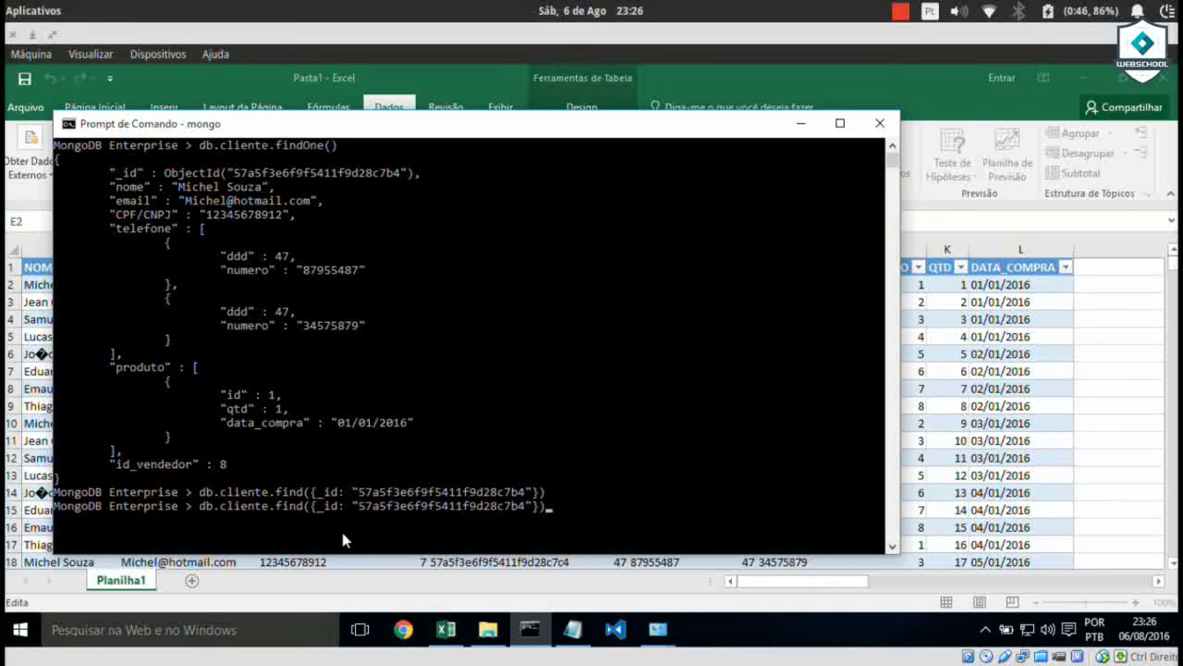
{"action": "key", "text": "Up"}
{"action": "key", "text": "Up"}
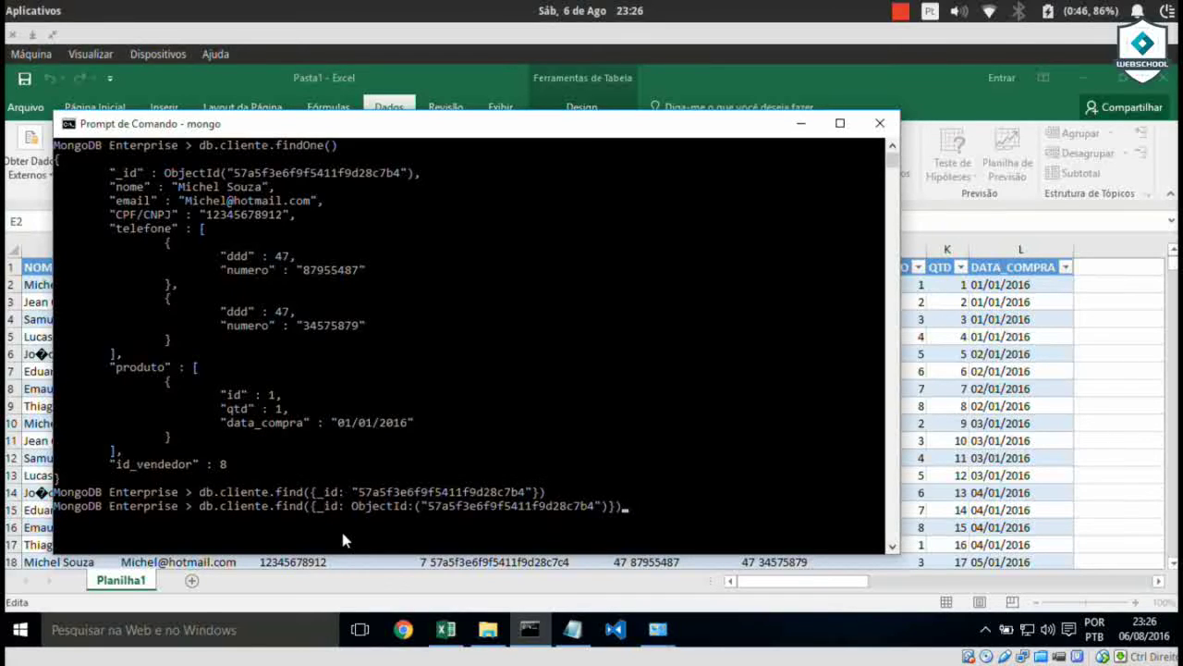
{"action": "key", "text": "Left"}
{"action": "key", "text": "Left"}
{"action": "key", "text": "Left"}
{"action": "key", "text": "Left"}
{"action": "key", "text": "Left"}
{"action": "key", "text": "Left"}
{"action": "key", "text": "Left"}
{"action": "key", "text": "Left"}
{"action": "key", "text": "Left"}
{"action": "key", "text": "Left"}
{"action": "key", "text": "BackSpace"}
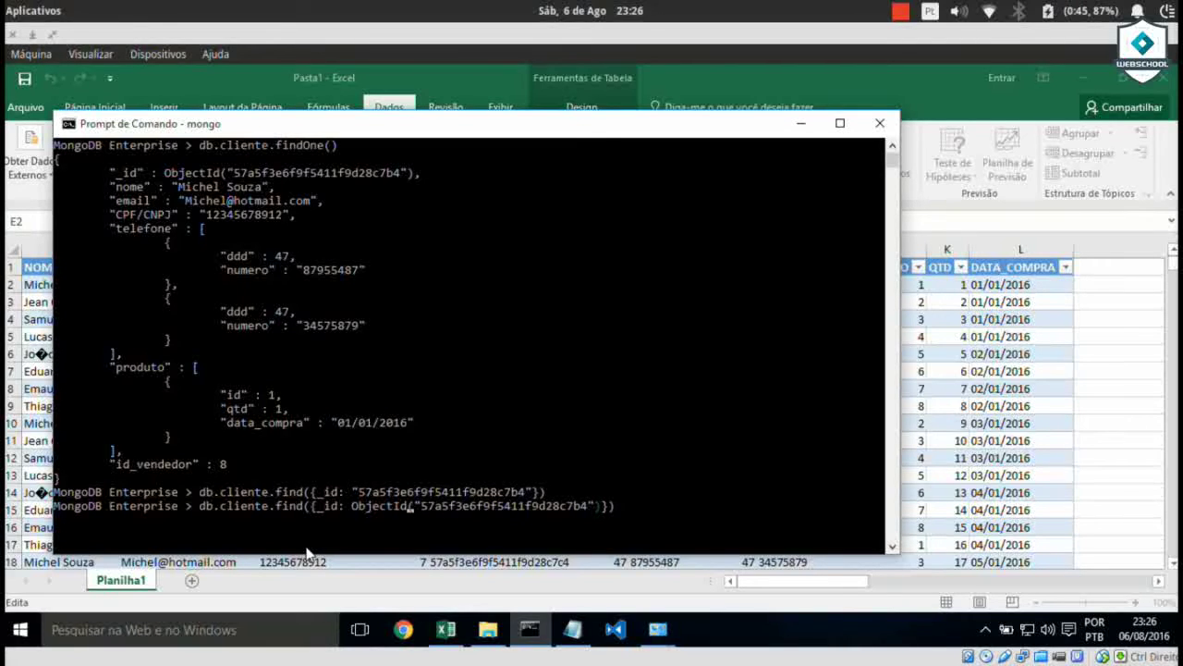
{"action": "key", "text": "Return"}
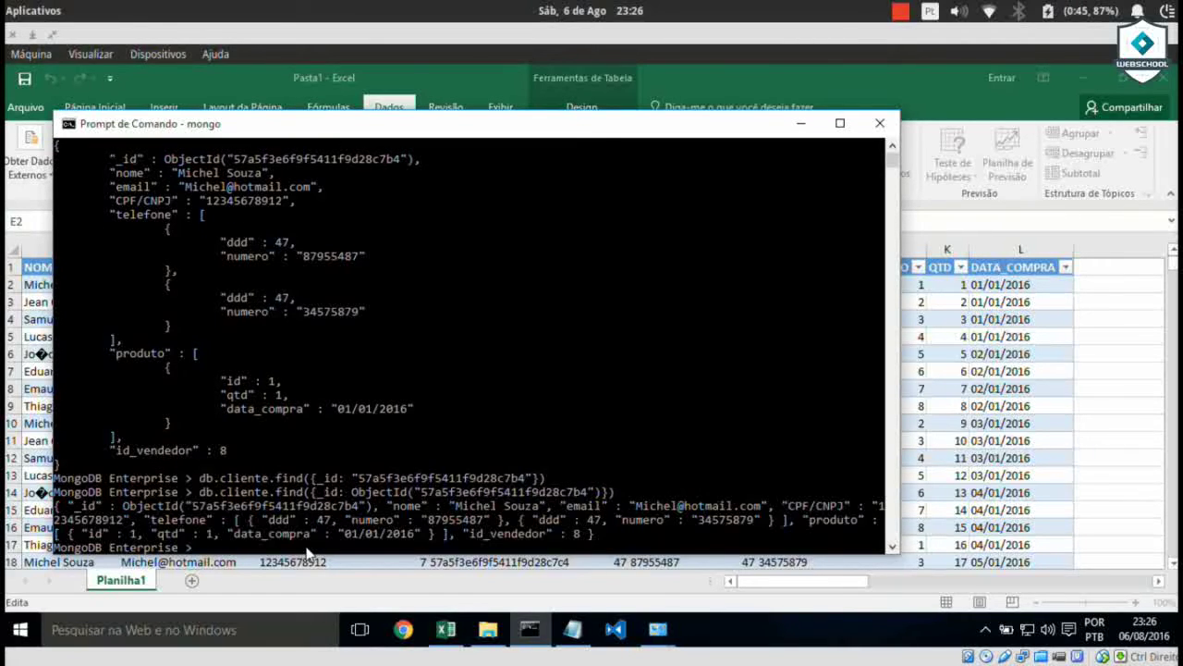
Step: Append .pretty() to the find by ObjectId to display the matching document formatted
{"action": "key", "text": "ctrl+l"}
{"action": "key", "text": "Up"}
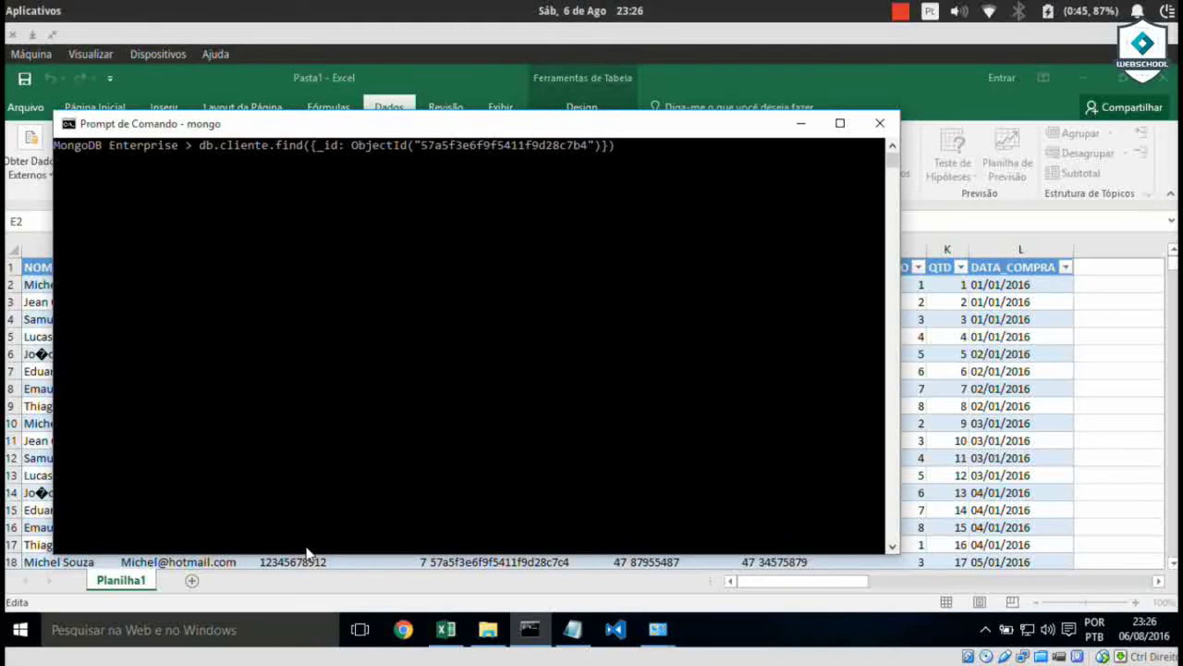
{"action": "type", "text": "etty"}
{"action": "type", "text": "()"}
{"action": "key", "text": "Return"}
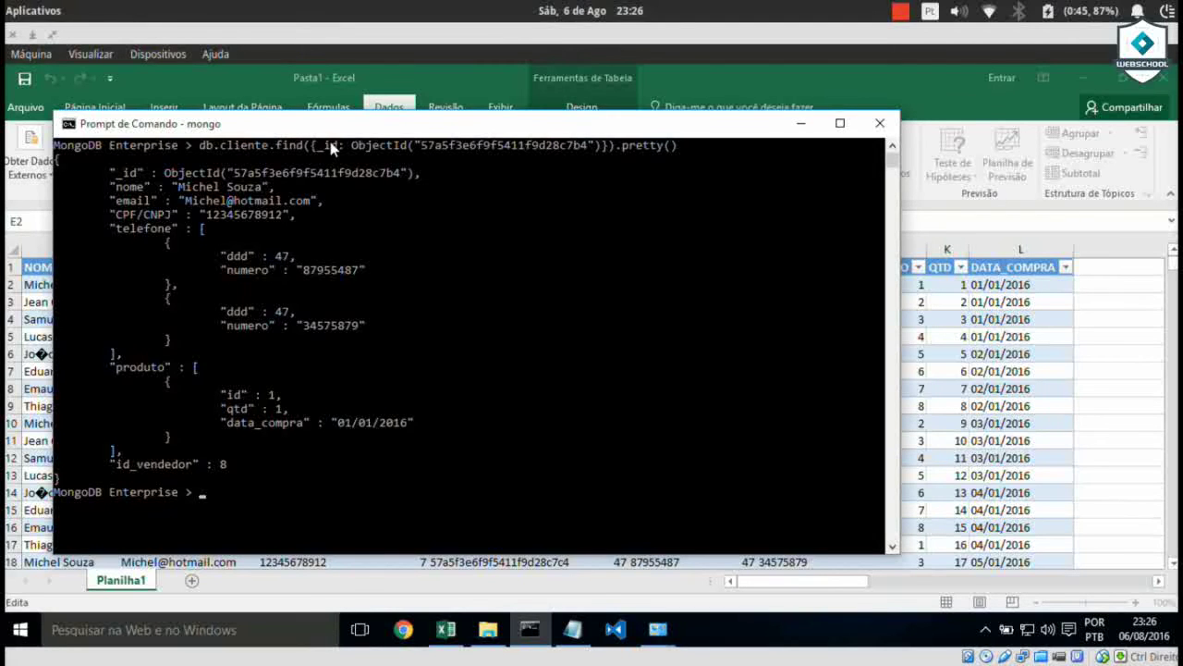
{"action": "key", "text": "alt+Tab"}
Step: Inspect the ID in cell E2 and compare it with the document in the mongo shell
{"action": "double_click", "coordinate": [477, 285]}
{"action": "key", "text": "Escape"}
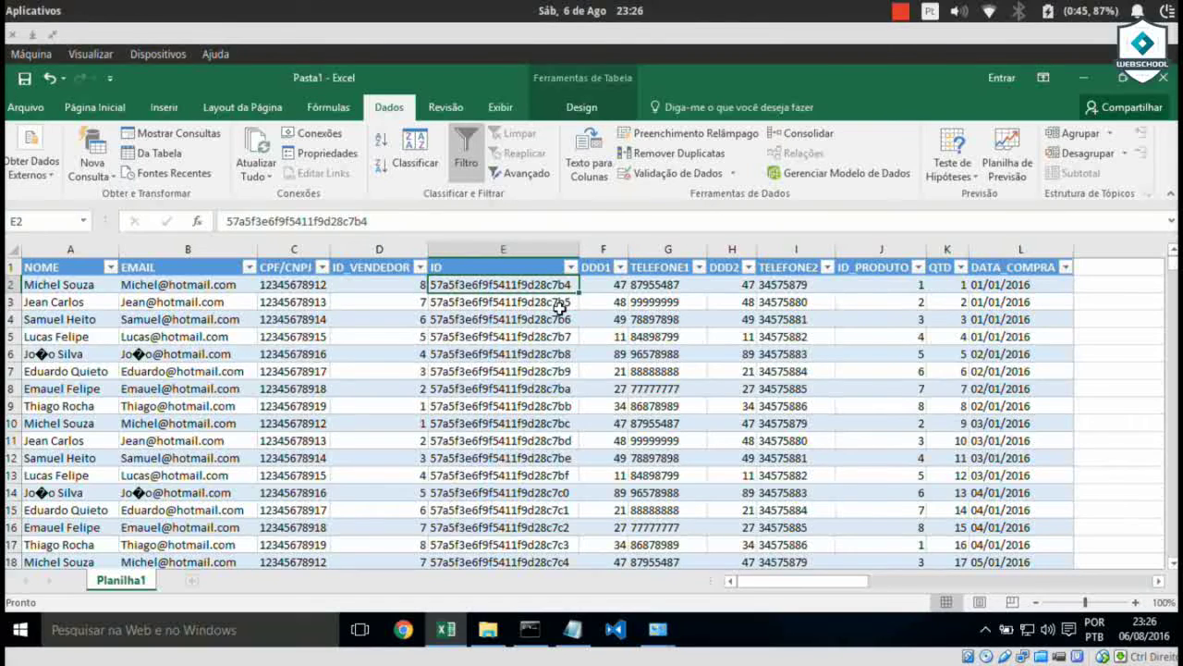
{"action": "left_click", "coordinate": [378, 220]}
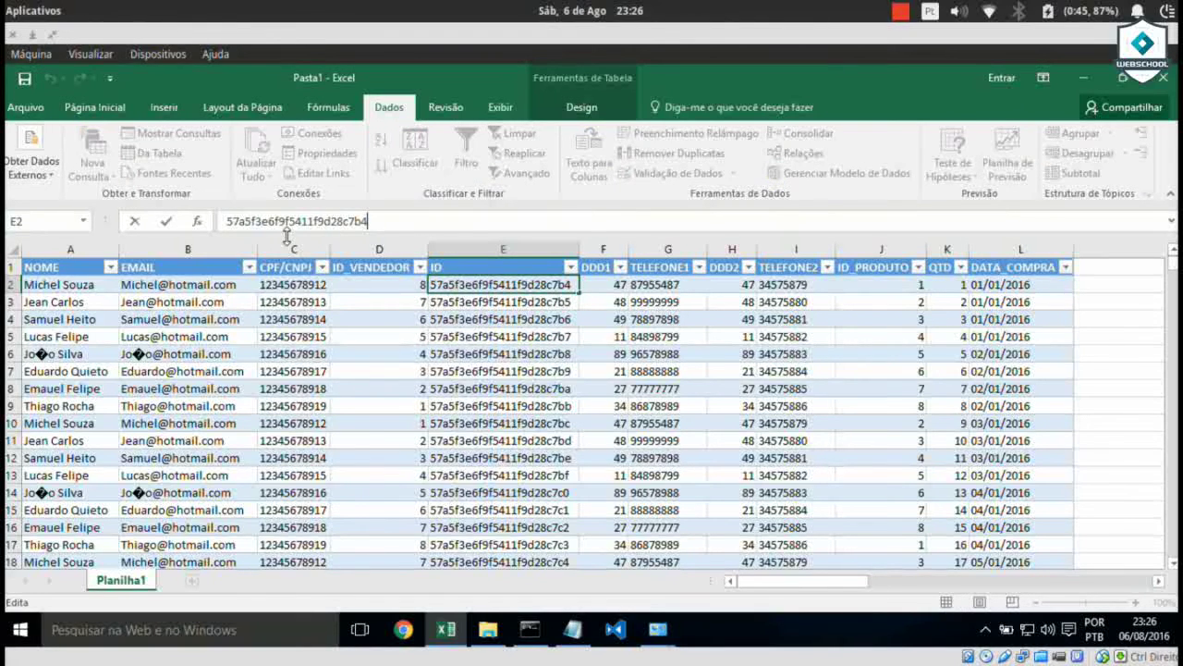
{"action": "key", "text": "Escape"}
{"action": "key", "text": "alt+Tab"}
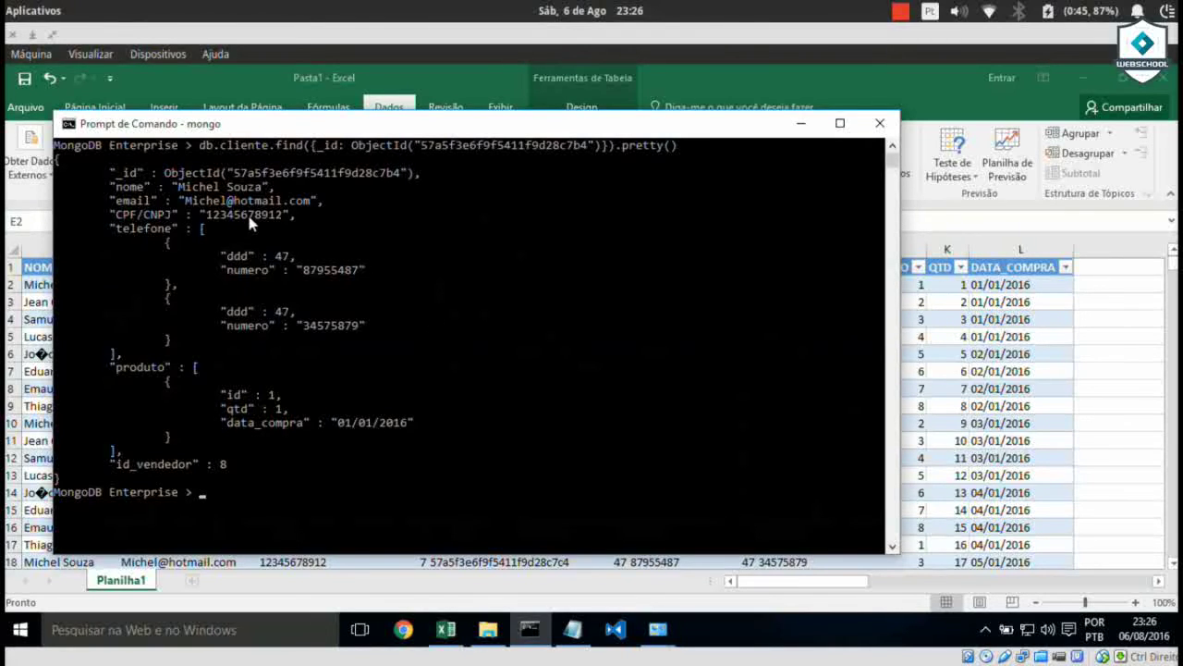
{"action": "key", "text": "alt+Tab"}
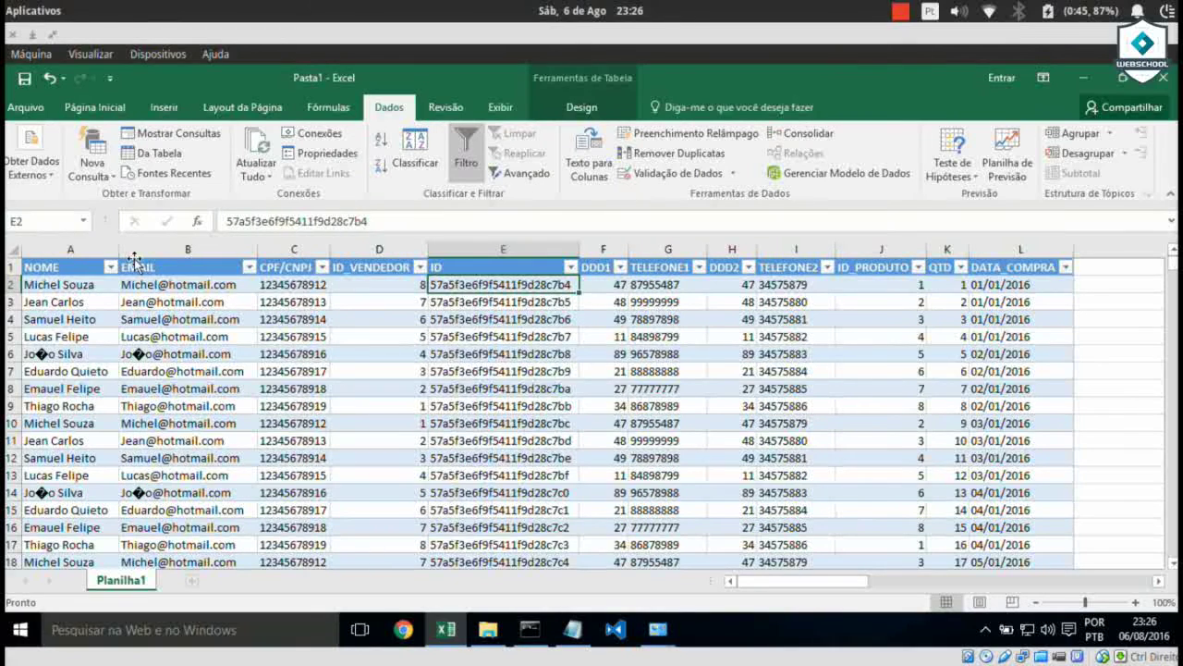
Step: Compare row 2's purchase date in L2 with the shell's data_compra value, then select B1
{"action": "left_click", "coordinate": [12, 284]}
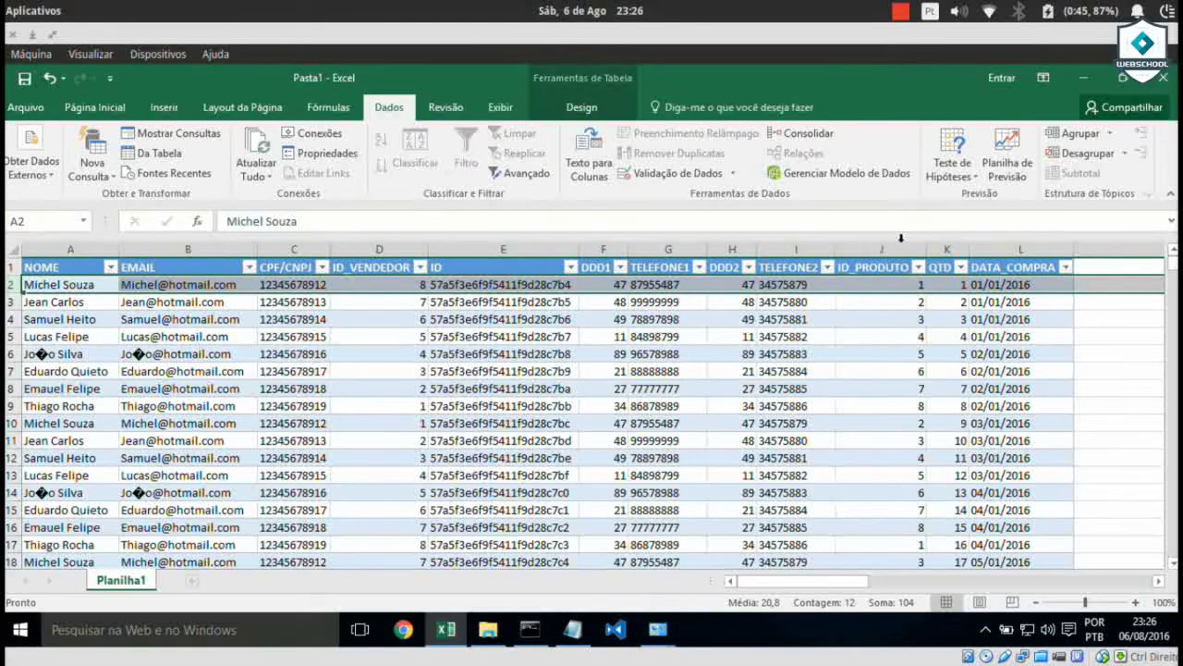
{"action": "left_click", "coordinate": [1042, 287]}
{"action": "key", "text": "alt+Tab"}
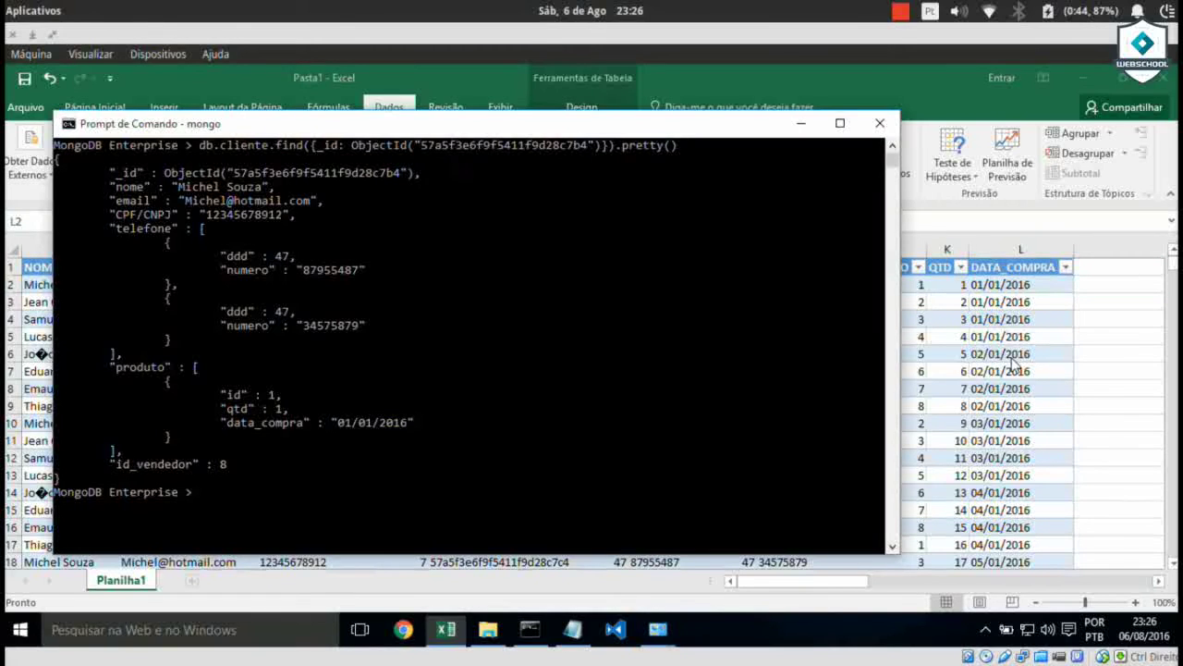
{"action": "left_click", "coordinate": [403, 422]}
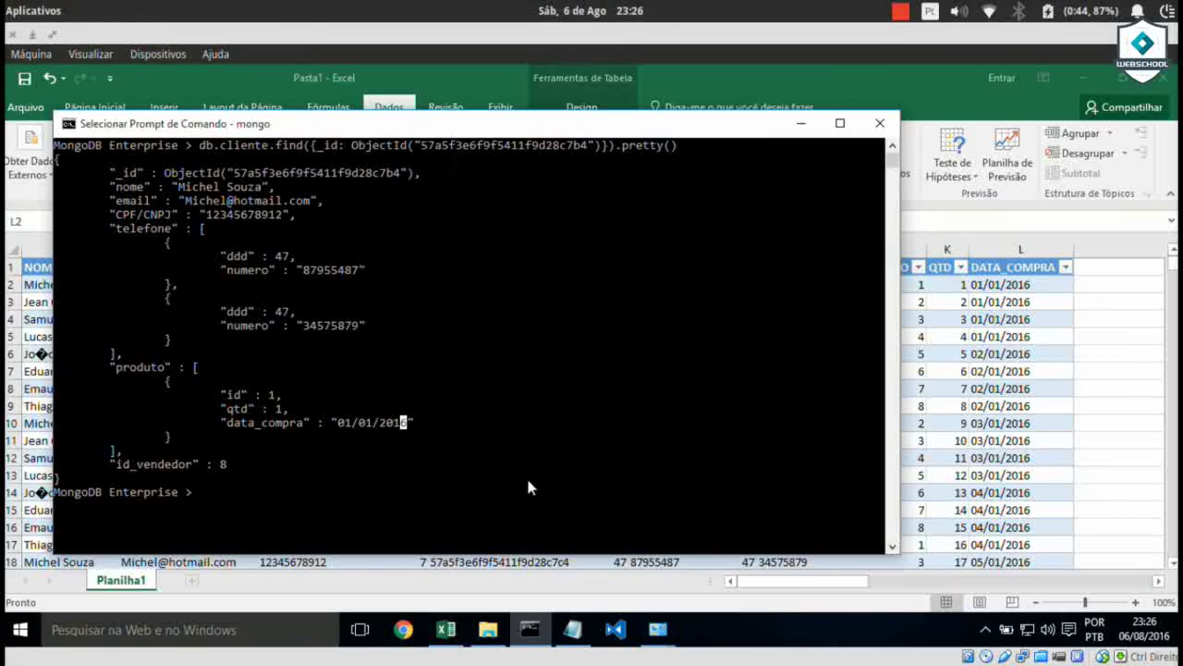
{"action": "key", "text": "alt+Tab"}
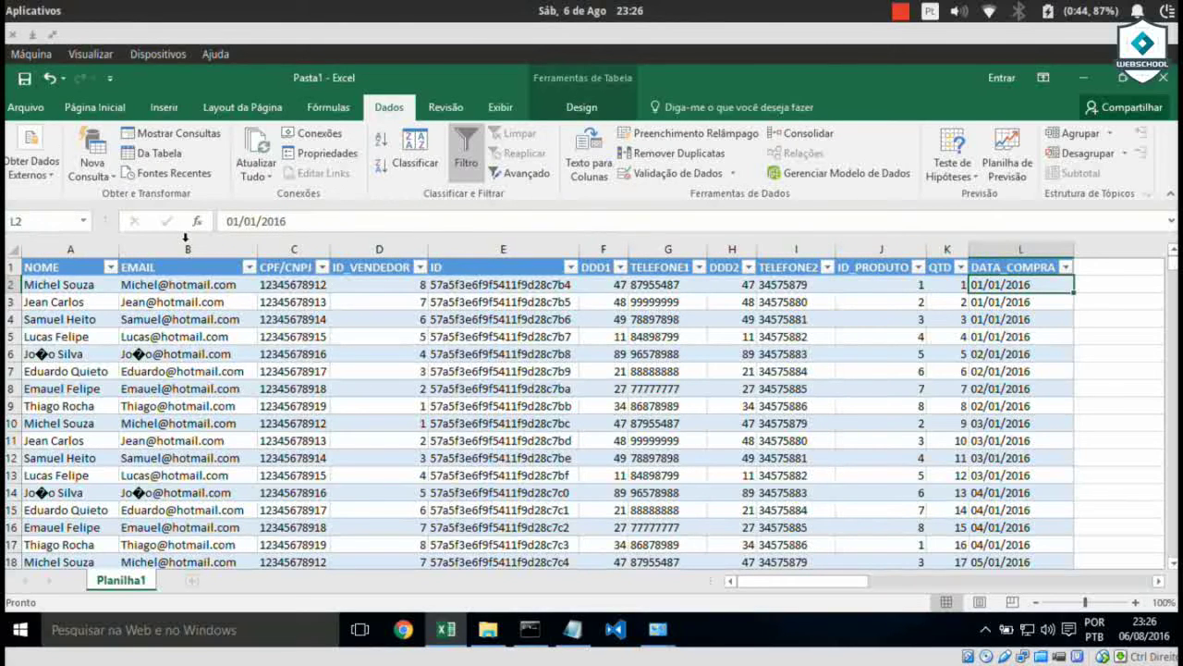
{"action": "left_click", "coordinate": [186, 266]}
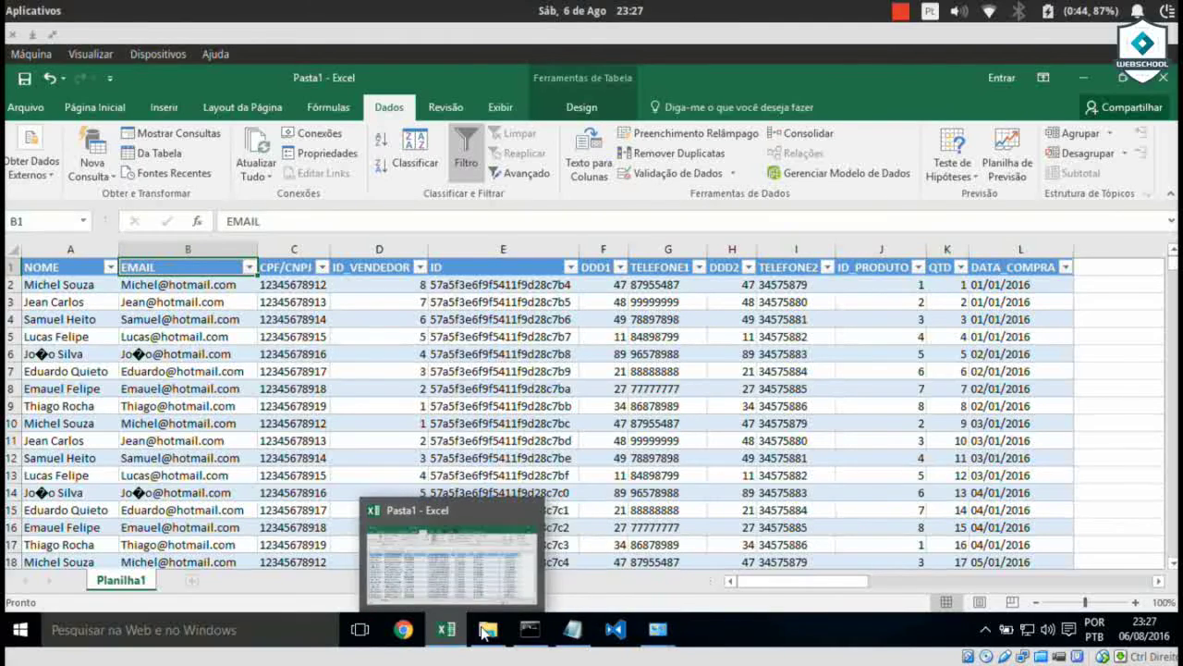
Step: In File Explorer, go up to the BE-MEAN folder and open cliente.json
{"action": "left_click", "coordinate": [487, 631]}
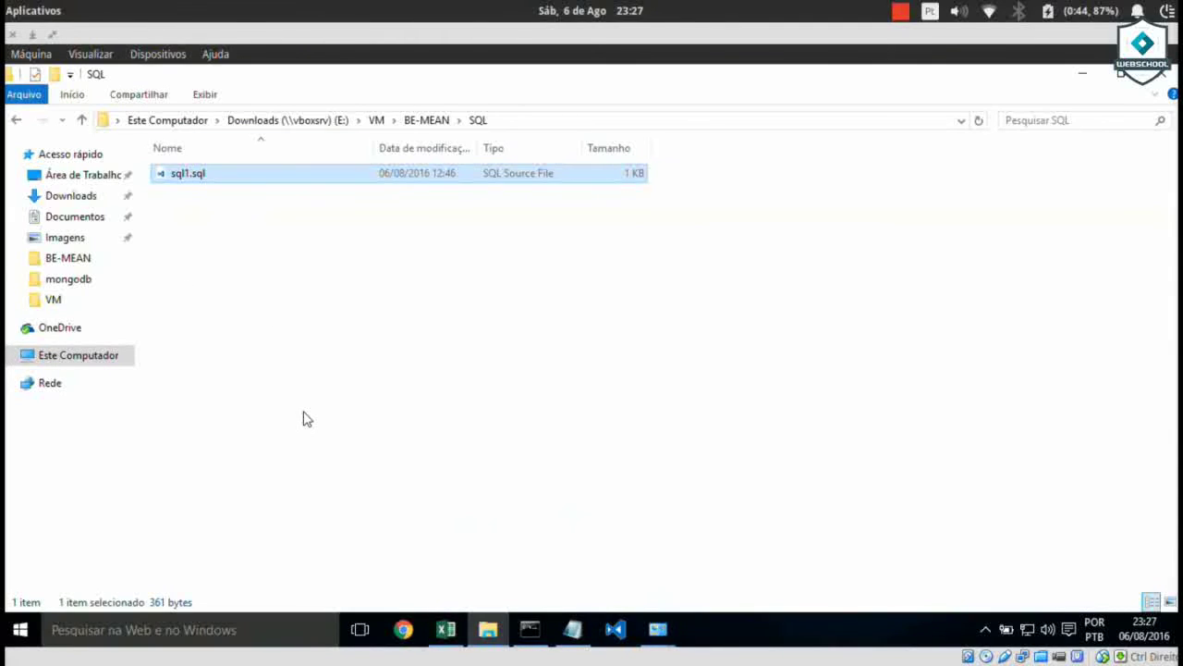
{"action": "key", "text": "BackSpace"}
{"action": "key", "text": "Down"}
{"action": "key", "text": "Return"}
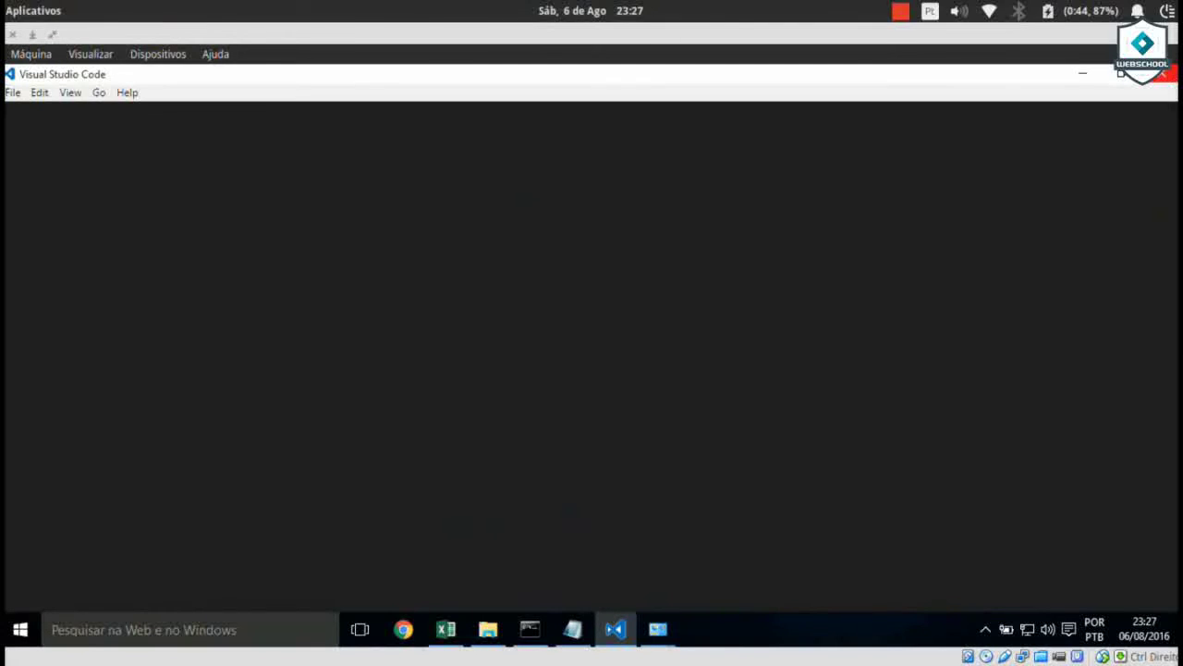
Step: Check cliente.json's properties, then open it with Bloco de notas
{"action": "left_click", "coordinate": [487, 629]}
{"action": "right_click", "coordinate": [181, 193]}
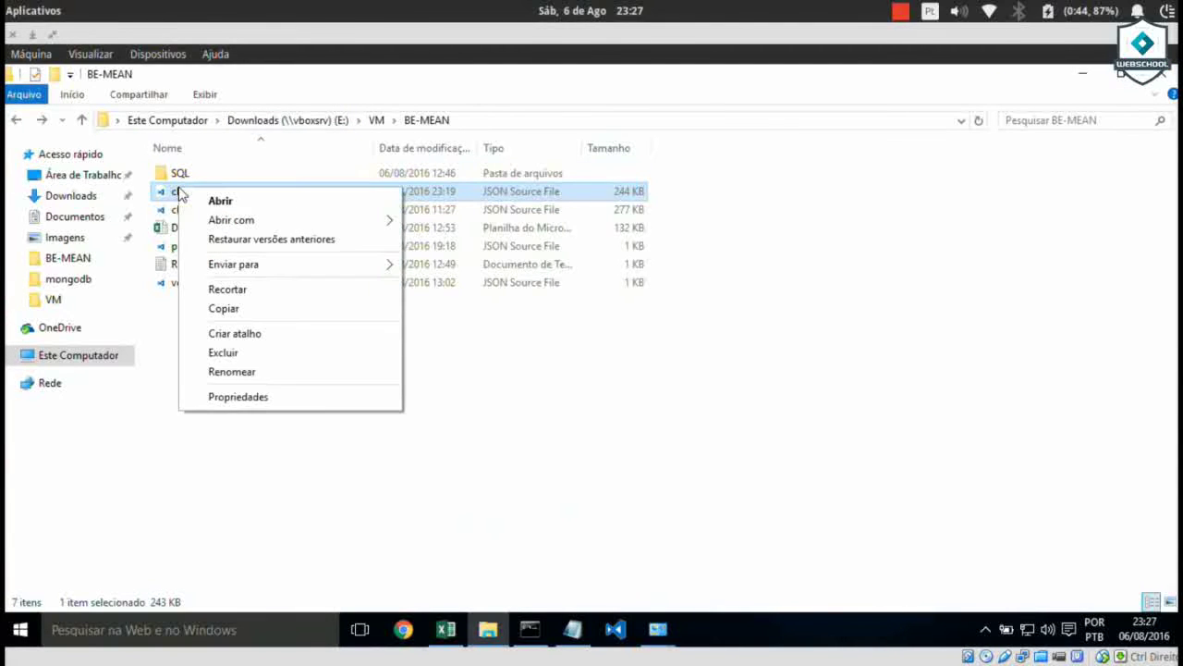
{"action": "key", "text": "r"}
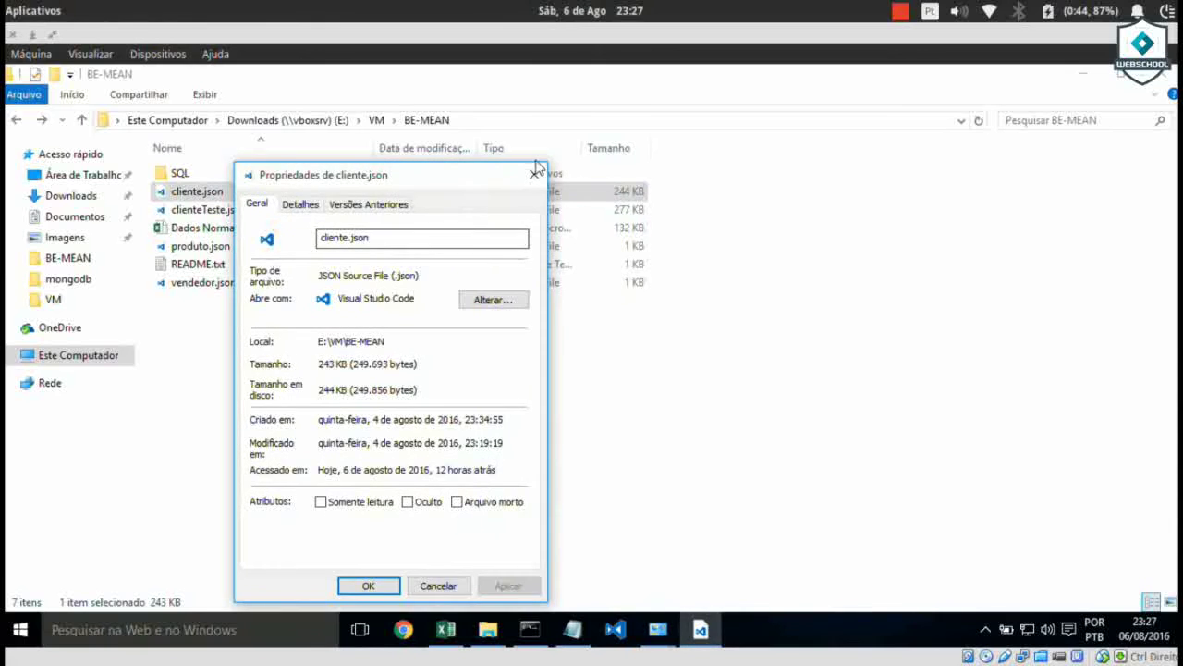
{"action": "left_click", "coordinate": [533, 174]}
{"action": "right_click", "coordinate": [214, 194]}
{"action": "mouse_move", "coordinate": [265, 222]}
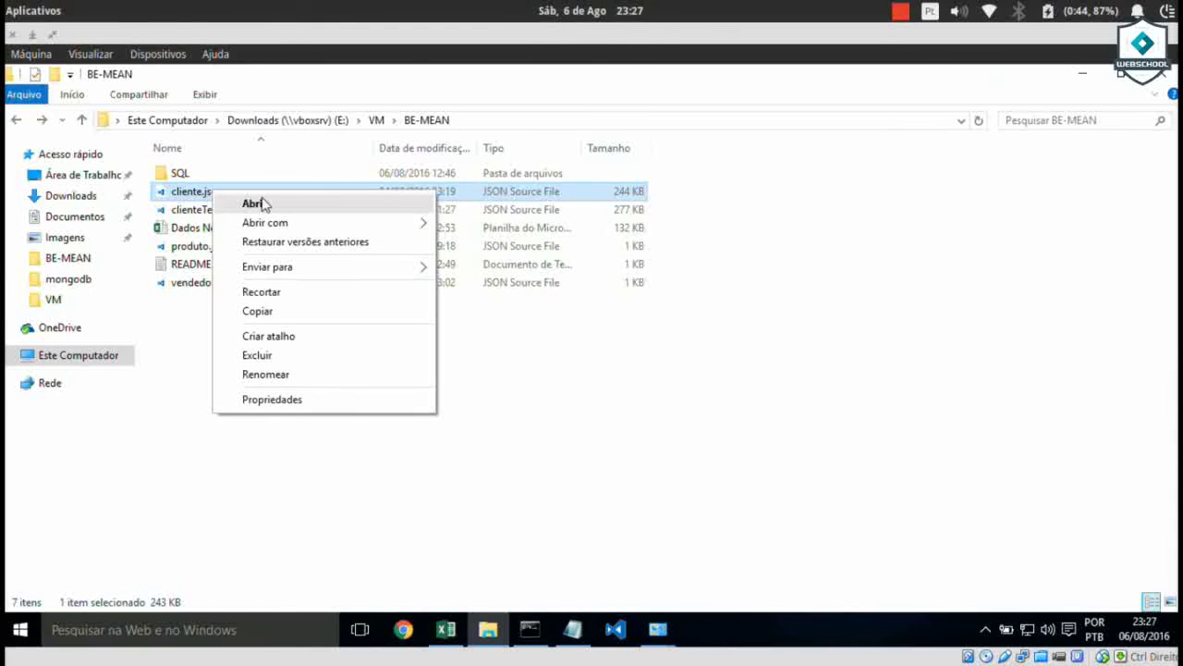
{"action": "left_click", "coordinate": [513, 220]}
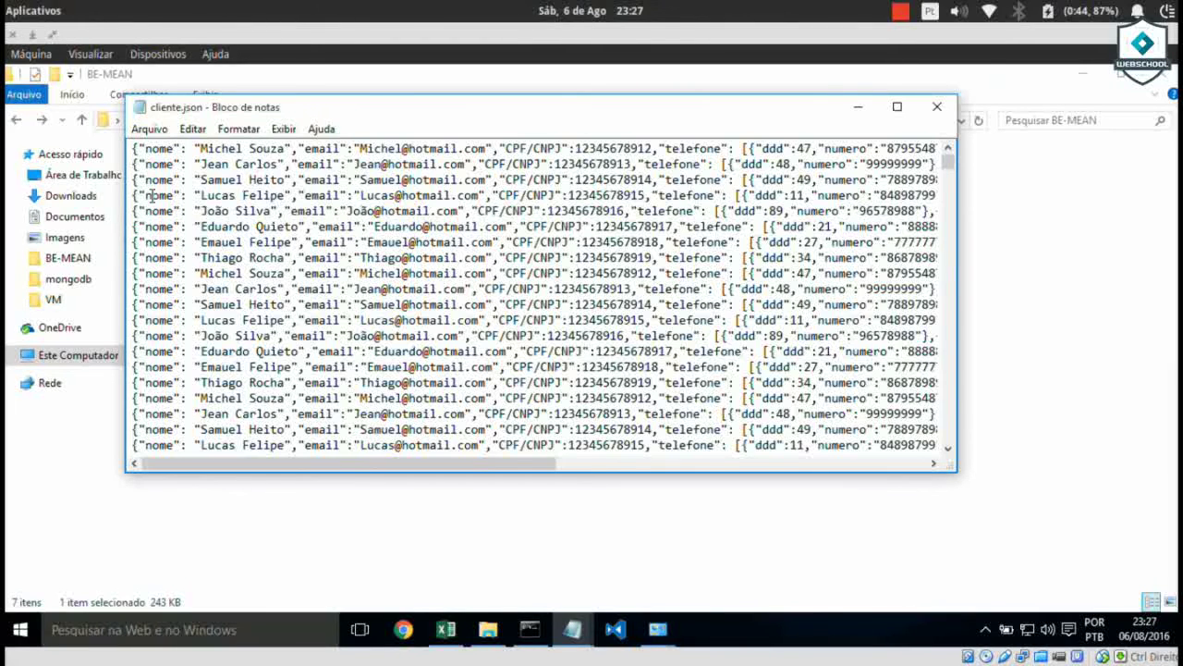
Step: Select cliente.json's first record line, then close cliente.json and the sql1.sql note
{"action": "key", "text": "shift+End"}
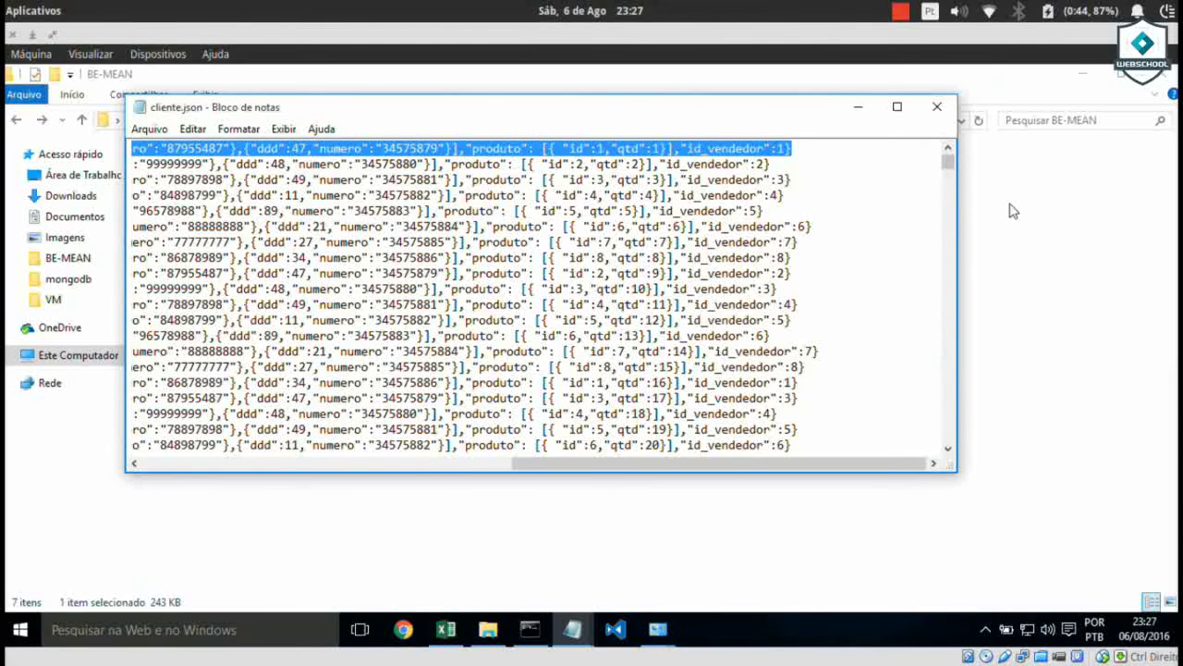
{"action": "left_click", "coordinate": [936, 106]}
{"action": "mouse_move", "coordinate": [530, 630]}
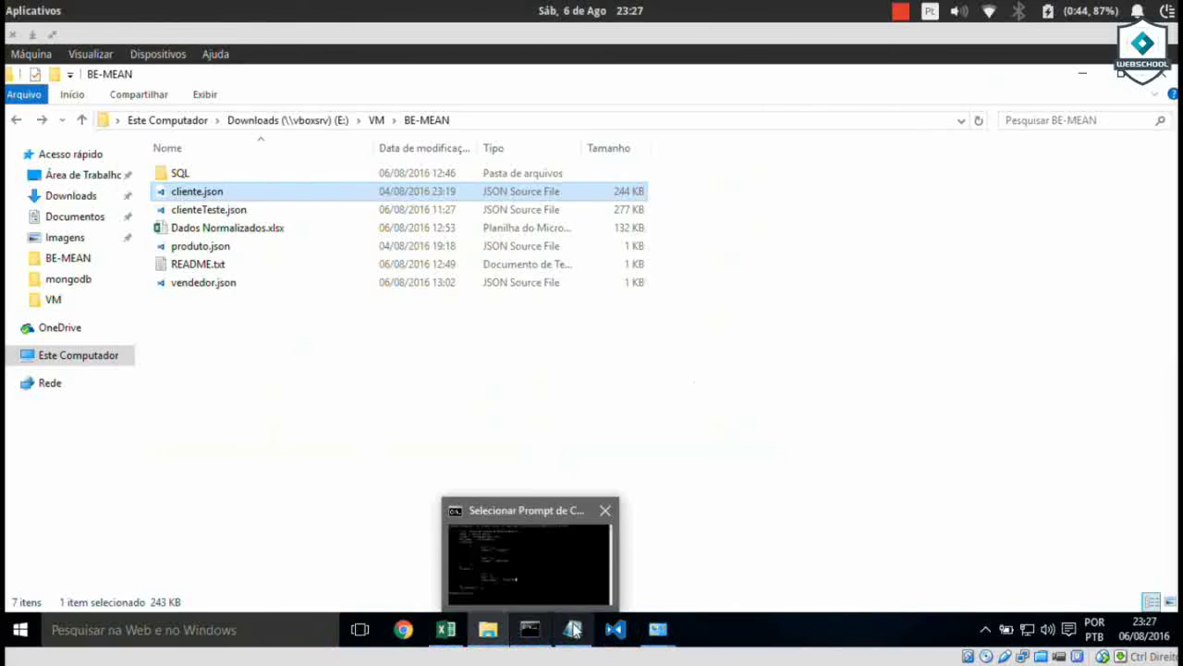
{"action": "left_click", "coordinate": [574, 630]}
{"action": "left_click", "coordinate": [936, 105]}
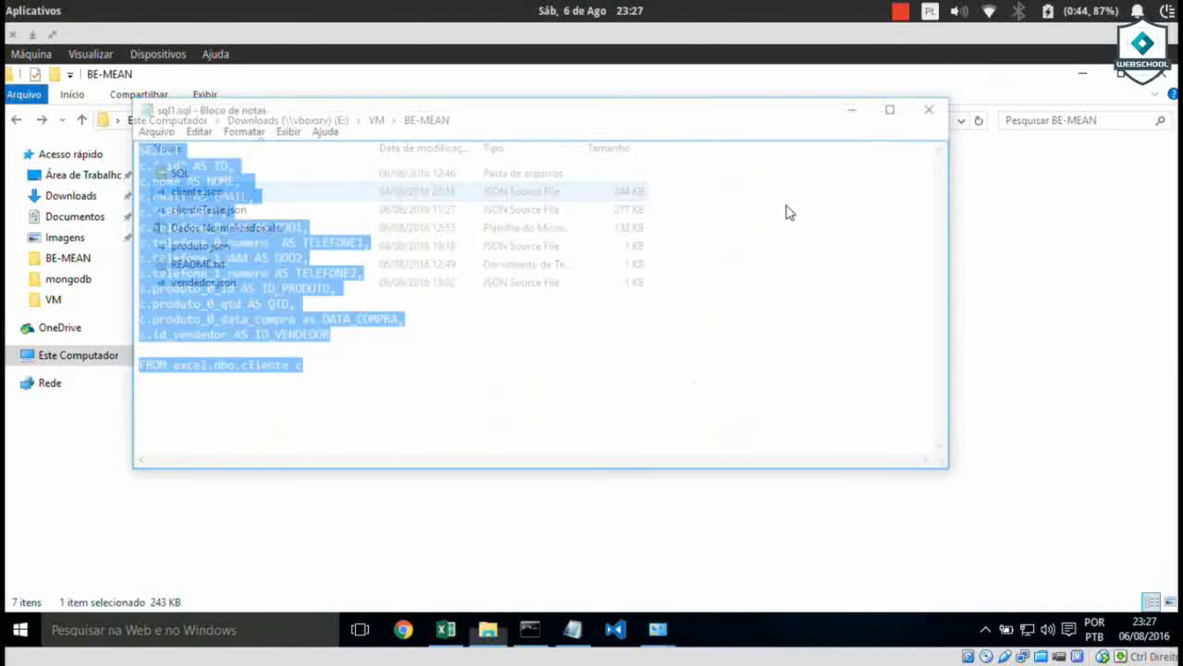
Step: Paste the record into a new Notepad document and replace the client name with the new client's name
{"action": "left_click", "coordinate": [573, 630]}
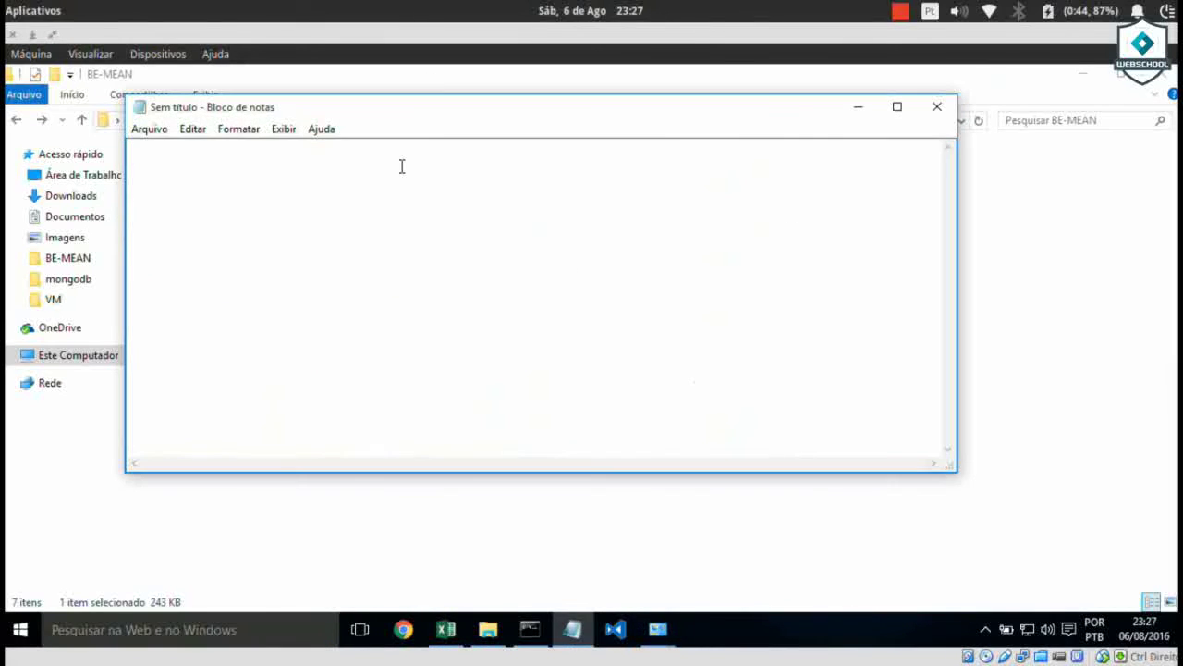
{"action": "key", "text": "ctrl+v"}
{"action": "left_click_drag", "start_coordinate": [508, 467], "coordinate": [337, 53]}
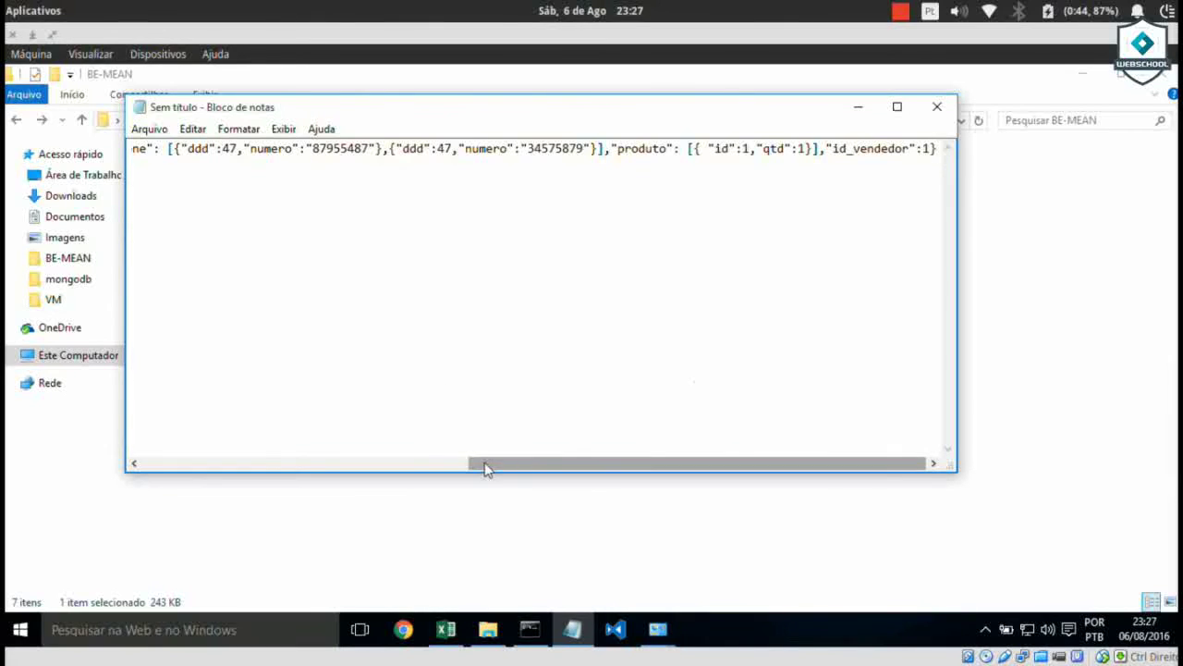
{"action": "mouse_move", "coordinate": [483, 458]}
{"action": "left_mouse_down"}
{"action": "mouse_move", "coordinate": [158, 449]}
{"action": "mouse_move", "coordinate": [233, 191]}
{"action": "left_mouse_up"}
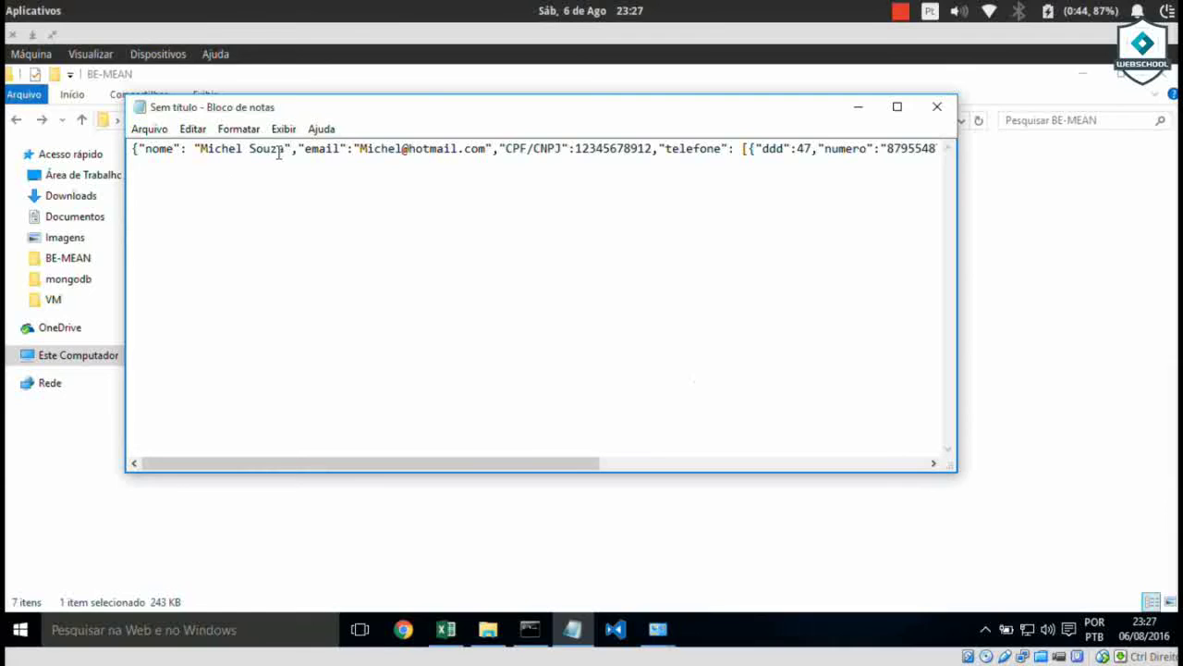
{"action": "left_click_drag", "start_coordinate": [284, 149], "coordinate": [204, 154]}
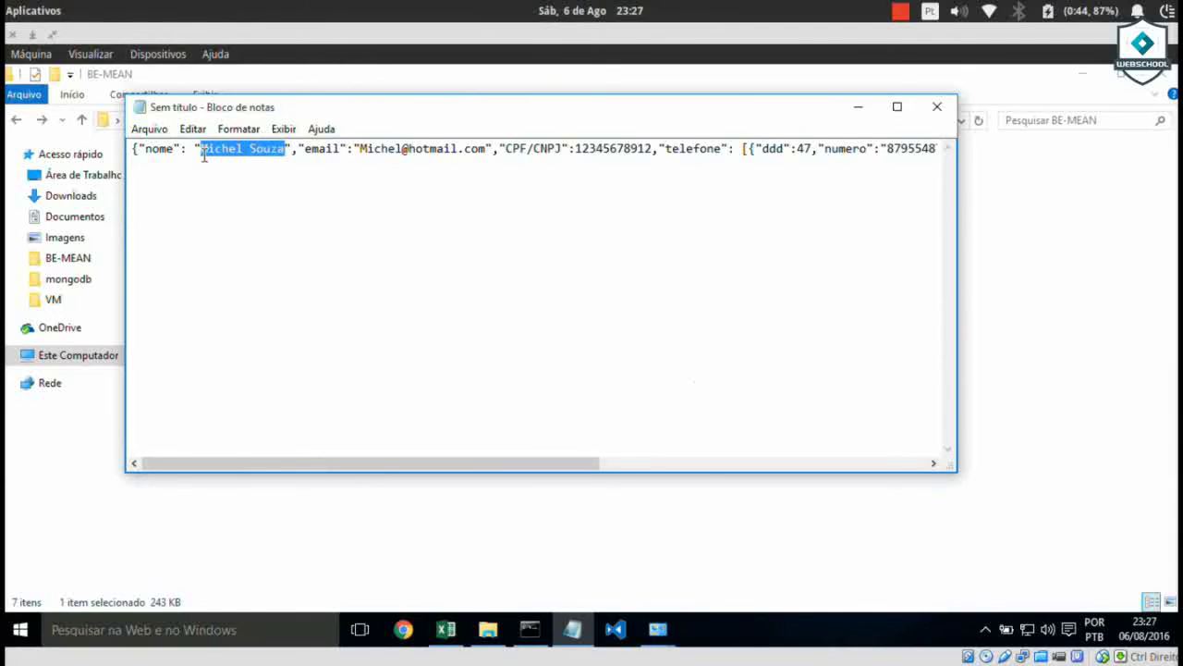
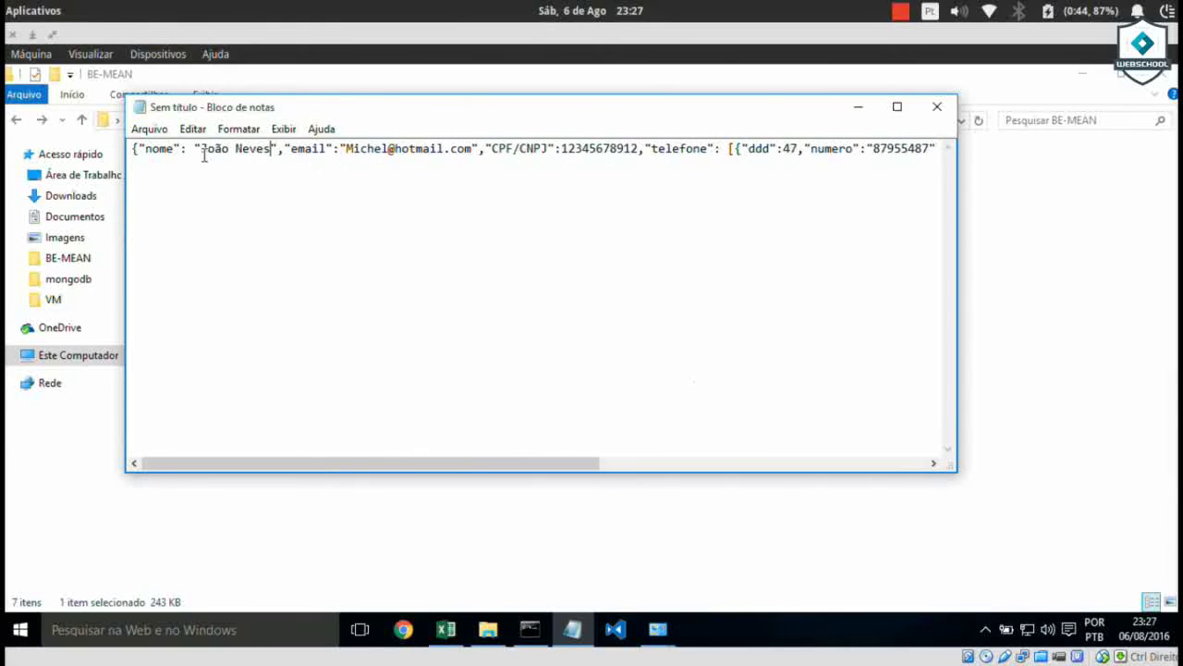
Step: Replace the e-mail user part and CPF/CNPJ digits with the new client's values, then review the line
{"action": "key", "text": "BackSpace"}
{"action": "key", "text": "BackSpace"}
{"action": "key", "text": "BackSpace"}
{"action": "key", "text": "BackSpace"}
{"action": "key", "text": "BackSpace"}
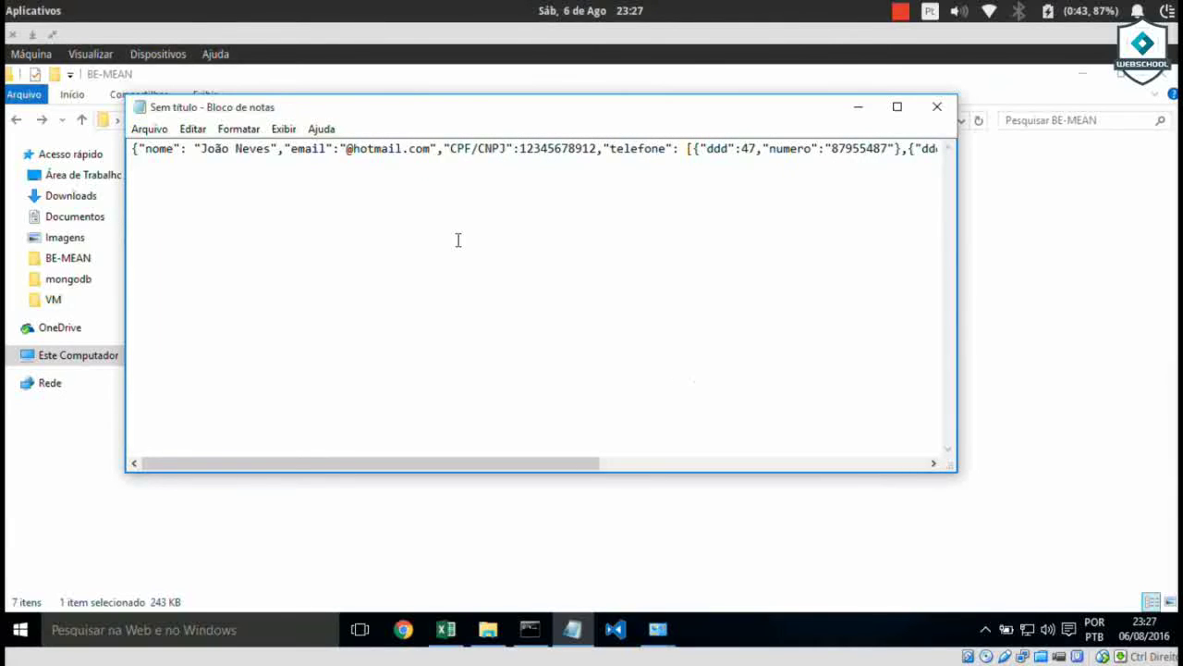
{"action": "type", "text": "Jo"}
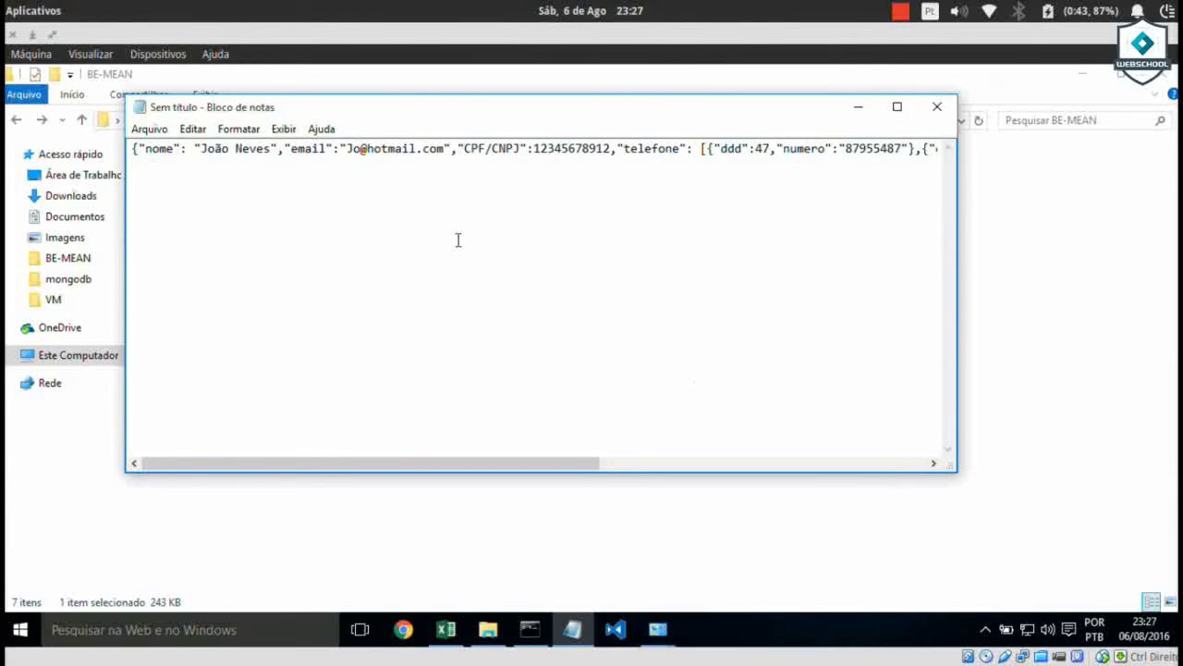
{"action": "type", "text": "ao"}
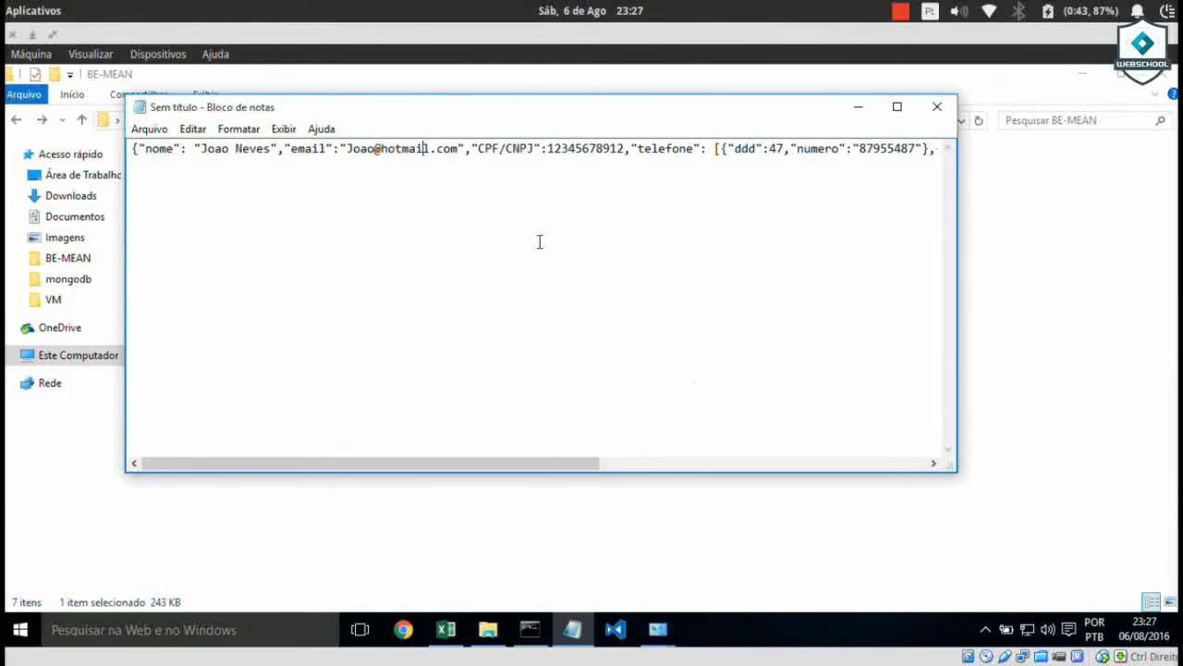
{"action": "key", "text": "Right"}
{"action": "key", "text": "Right"}
{"action": "key", "text": "Right"}
{"action": "key", "text": "Delete"}
{"action": "key", "text": "Delete"}
{"action": "key", "text": "Delete"}
{"action": "key", "text": "Delete"}
{"action": "key", "text": "Delete"}
{"action": "key", "text": "Delete"}
{"action": "key", "text": "Delete"}
{"action": "key", "text": "Delete"}
{"action": "type", "text": "0123456789"}
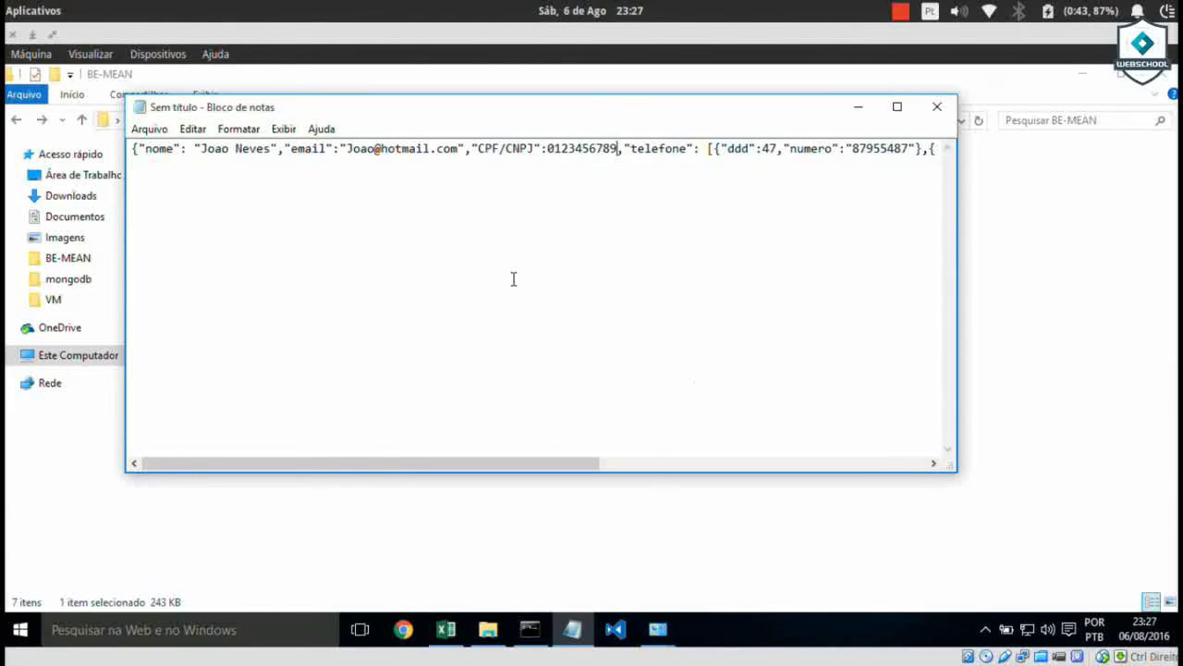
{"action": "type", "text": "9"}
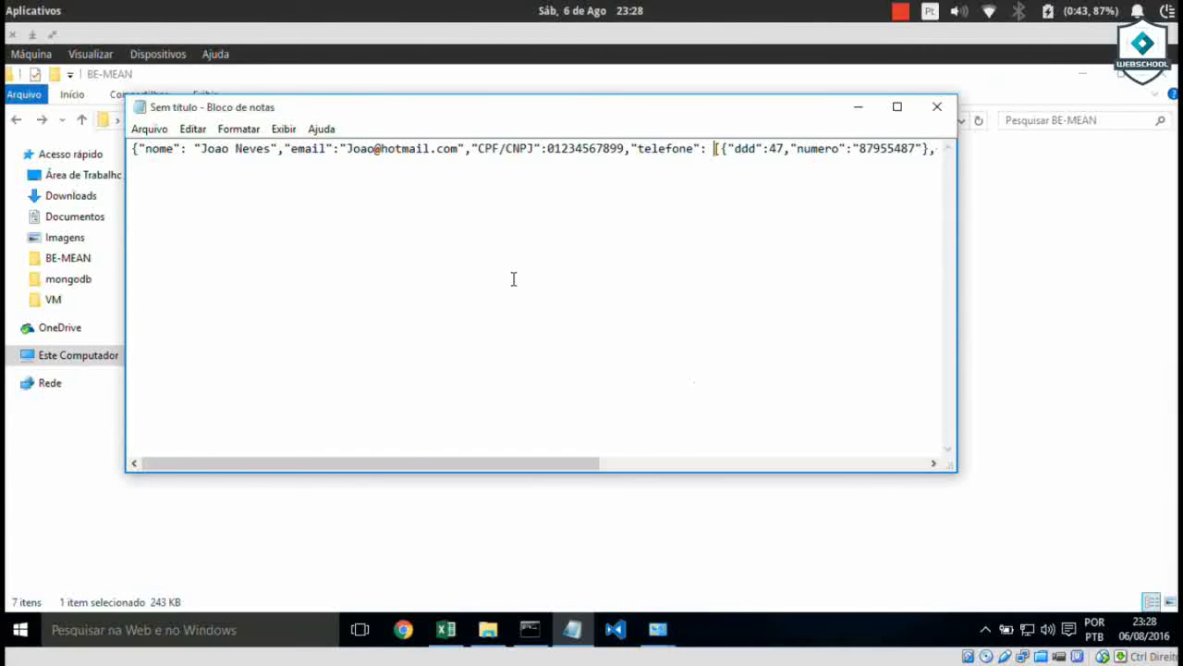
{"action": "left_click_drag", "start_coordinate": [542, 463], "coordinate": [953, 499]}
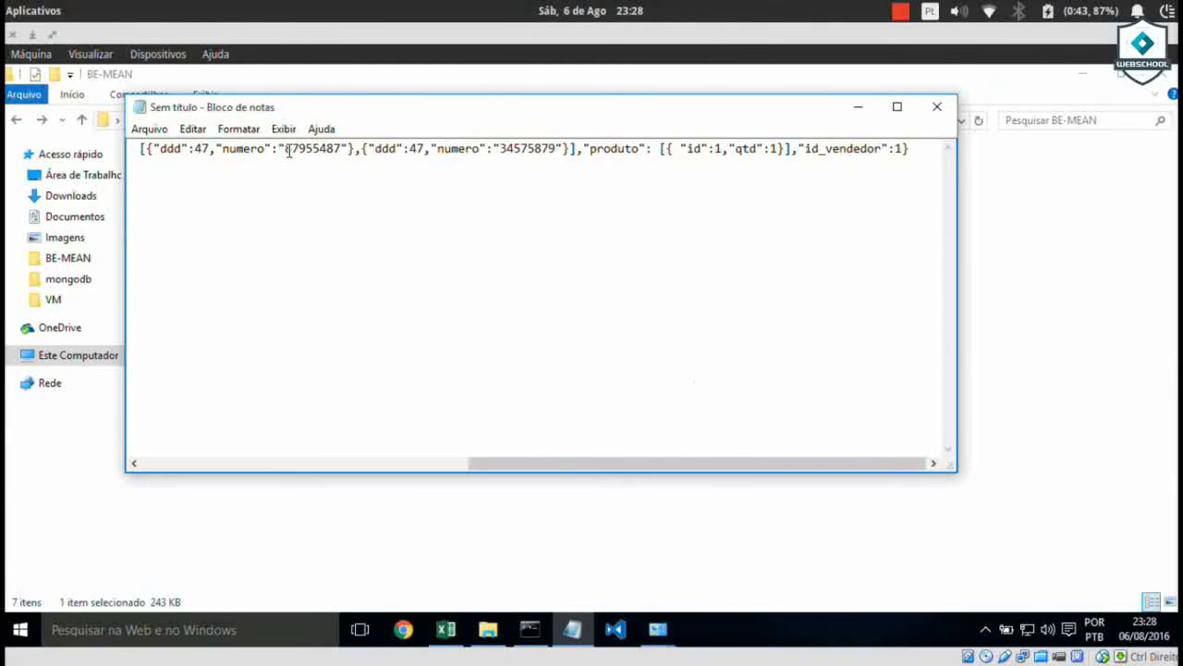
{"action": "mouse_move", "coordinate": [708, 465]}
{"action": "left_mouse_down"}
{"action": "mouse_move", "coordinate": [485, 482]}
{"action": "mouse_move", "coordinate": [701, 474]}
{"action": "left_mouse_up"}
Step: Open clienteTeste.json in Notepad, select its first record line, and close it
{"action": "left_click", "coordinate": [913, 148]}
{"action": "left_click", "coordinate": [478, 641]}
{"action": "left_click", "coordinate": [227, 209]}
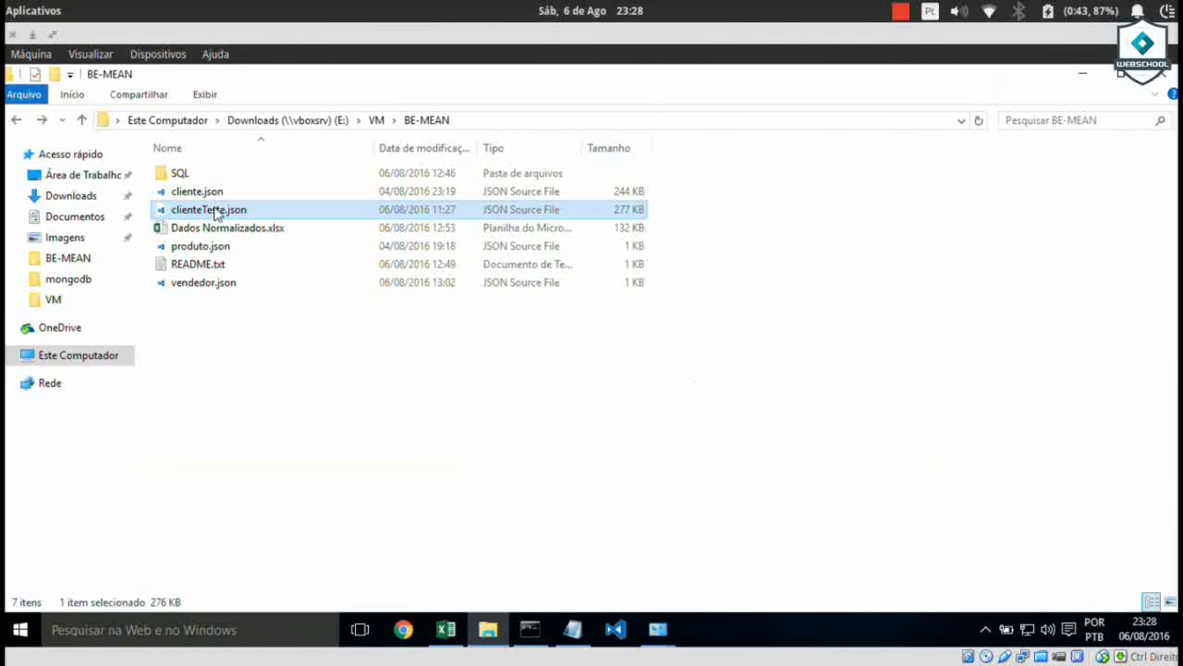
{"action": "right_click", "coordinate": [222, 210]}
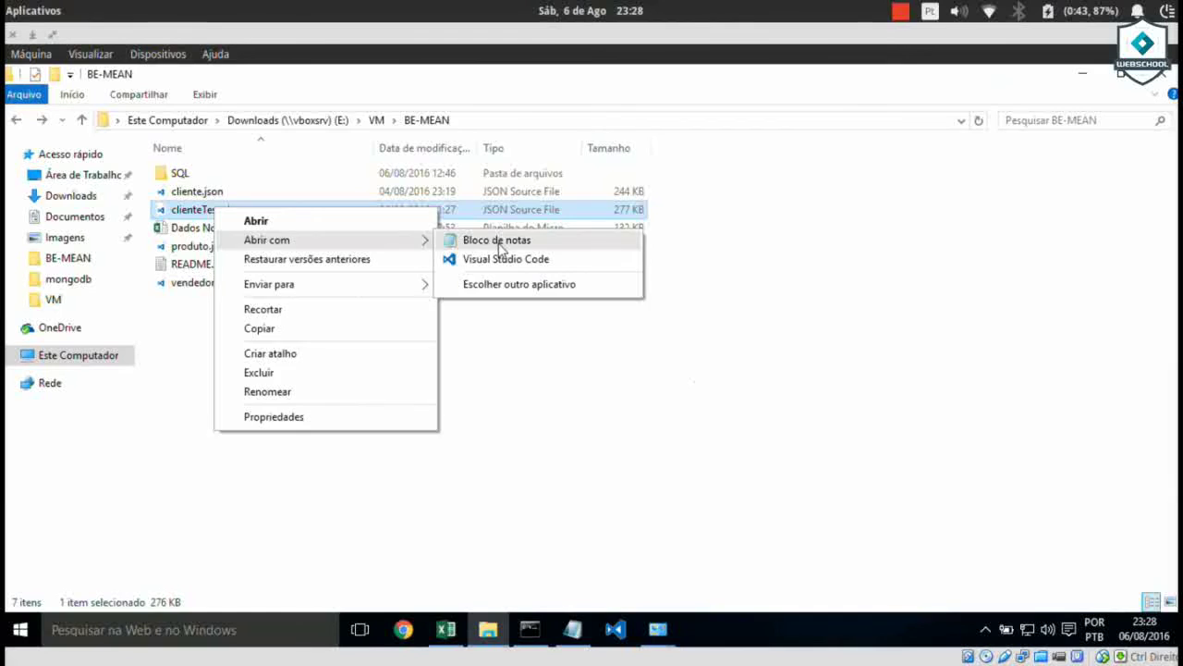
{"action": "mouse_move", "coordinate": [267, 240]}
{"action": "left_click", "coordinate": [467, 242]}
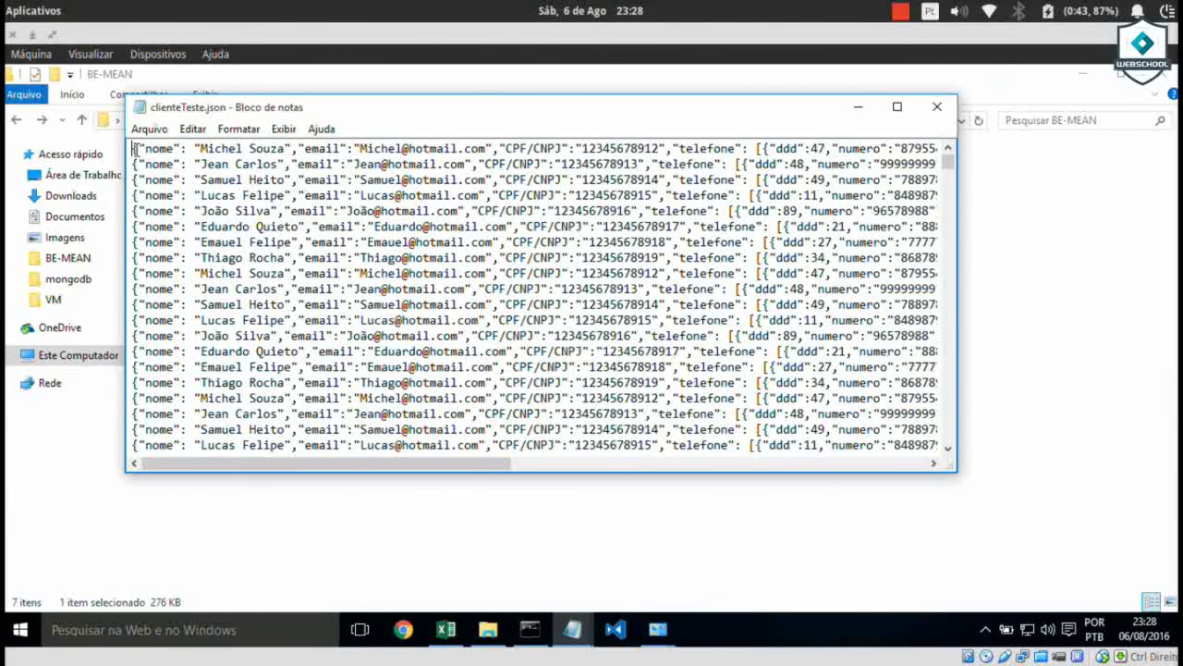
{"action": "key", "text": "shift+End"}
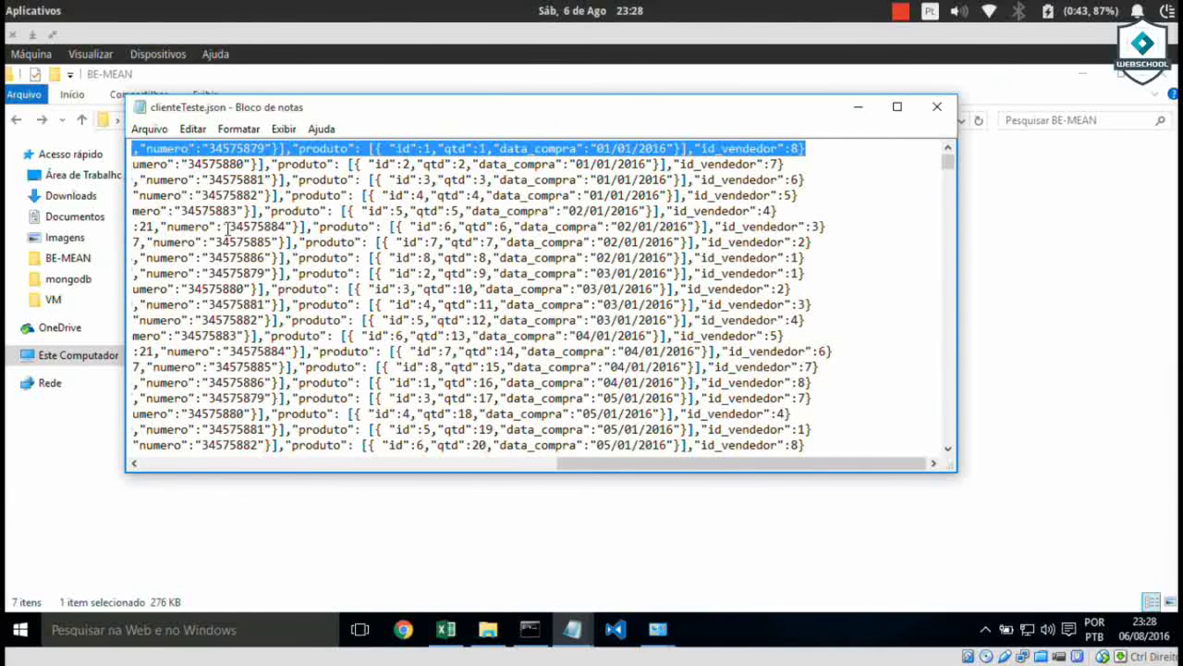
{"action": "left_click", "coordinate": [937, 106]}
Step: Permanently delete cliente.json from BE-MEAN and bring the untitled Notepad record back
{"action": "key", "text": "Up"}
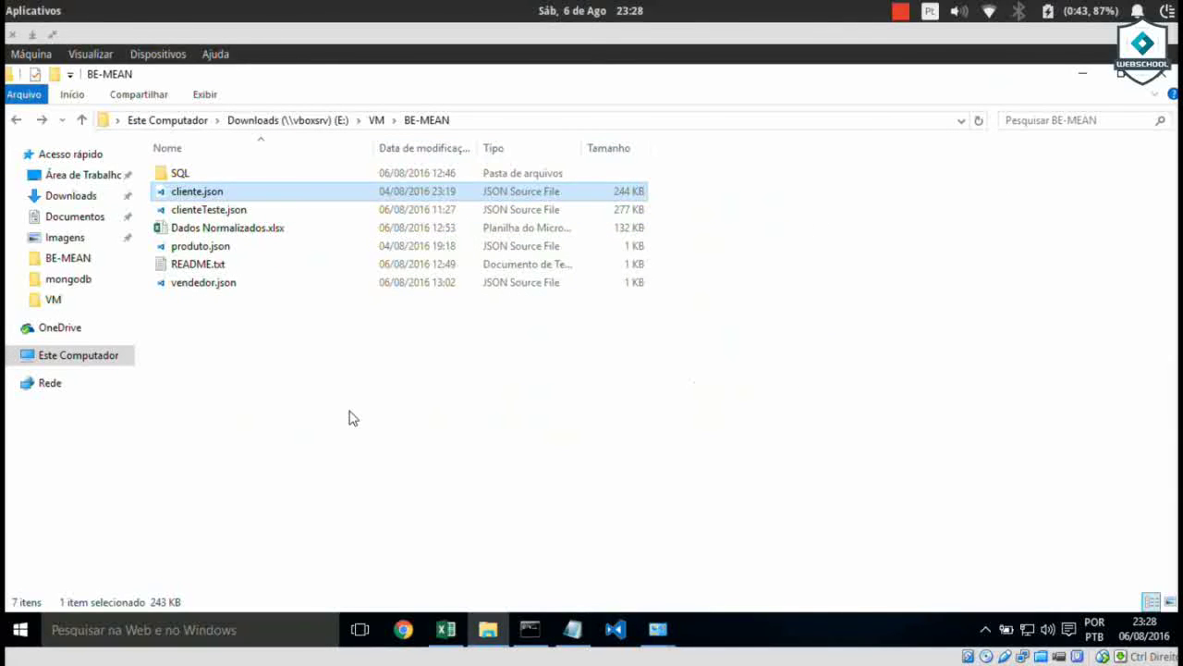
{"action": "key", "text": "Delete"}
{"action": "left_click", "coordinate": [640, 428]}
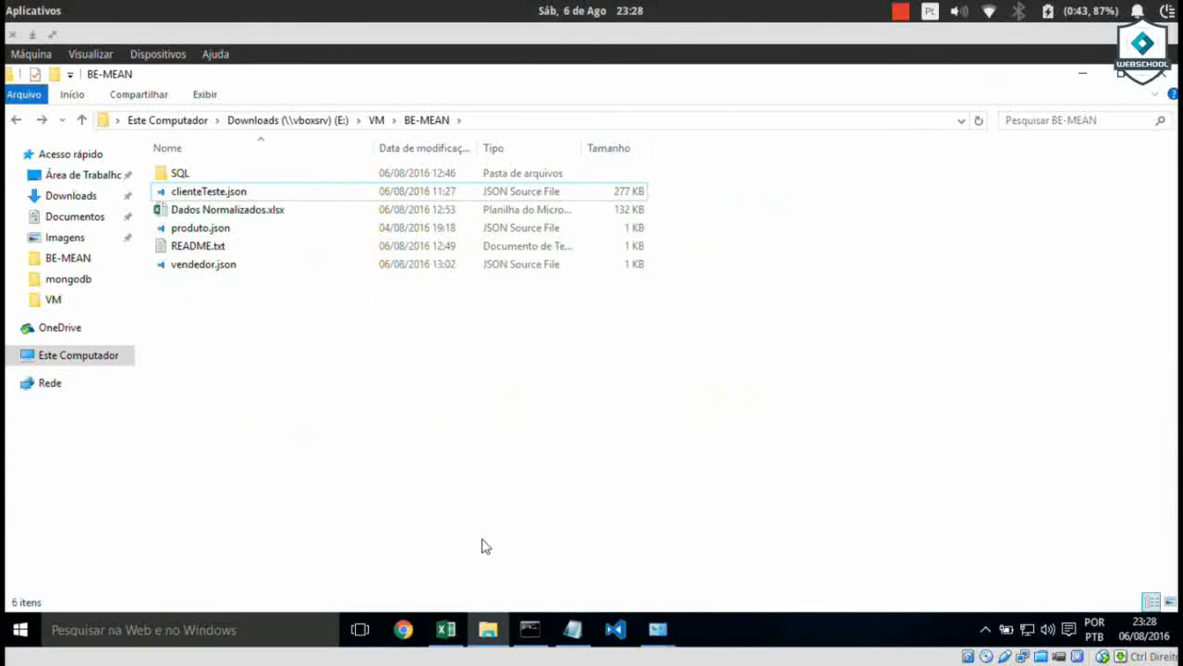
{"action": "left_click", "coordinate": [572, 630]}
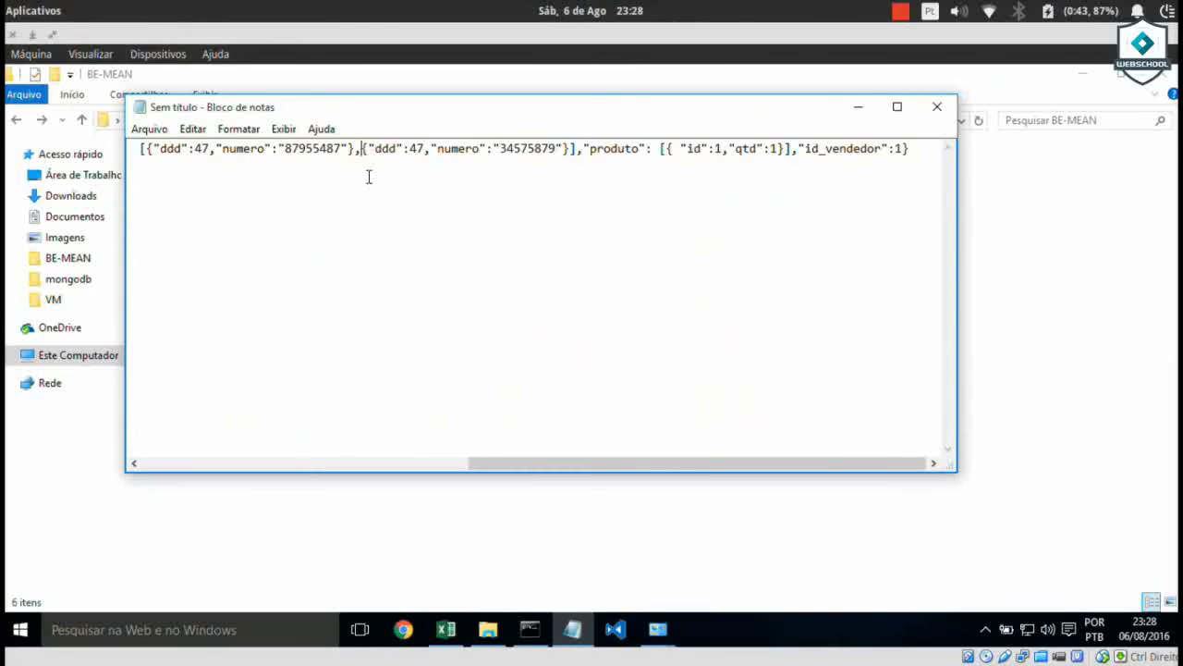
Step: Paste a copy of the client record on a new line and replace its name with the new client's full name
{"action": "key", "text": "Return"}
{"action": "key", "text": "Return"}
{"action": "key", "text": "ctrl+v"}
{"action": "left_click_drag", "start_coordinate": [608, 467], "coordinate": [389, 467]}
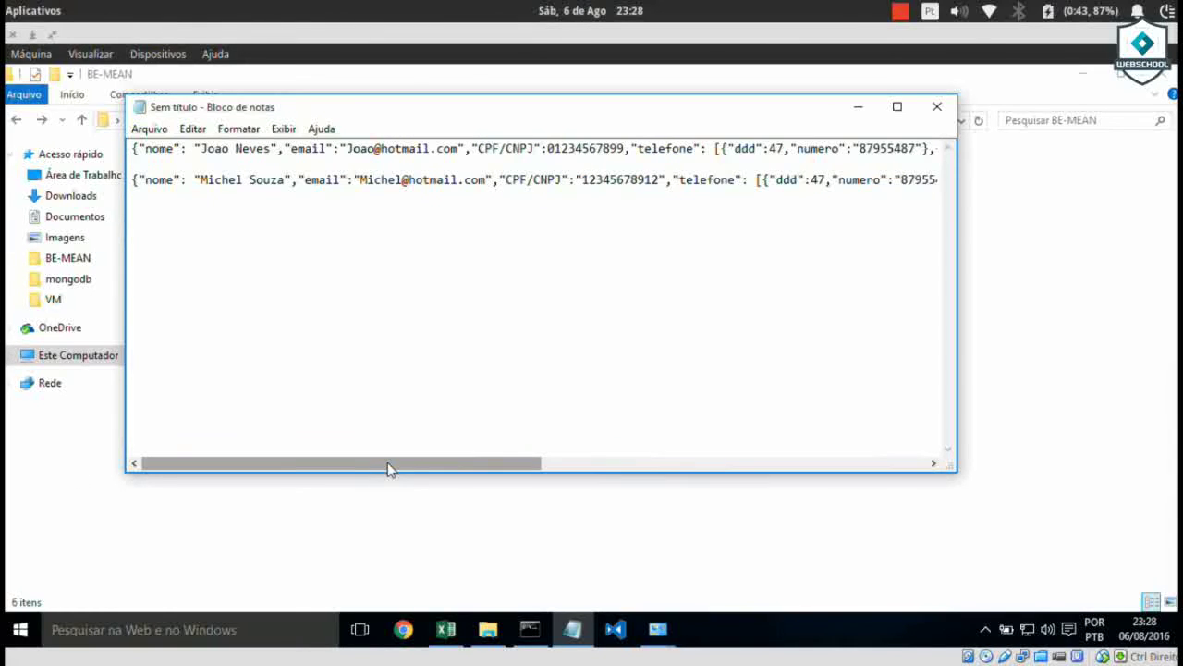
{"action": "double_click", "coordinate": [205, 179]}
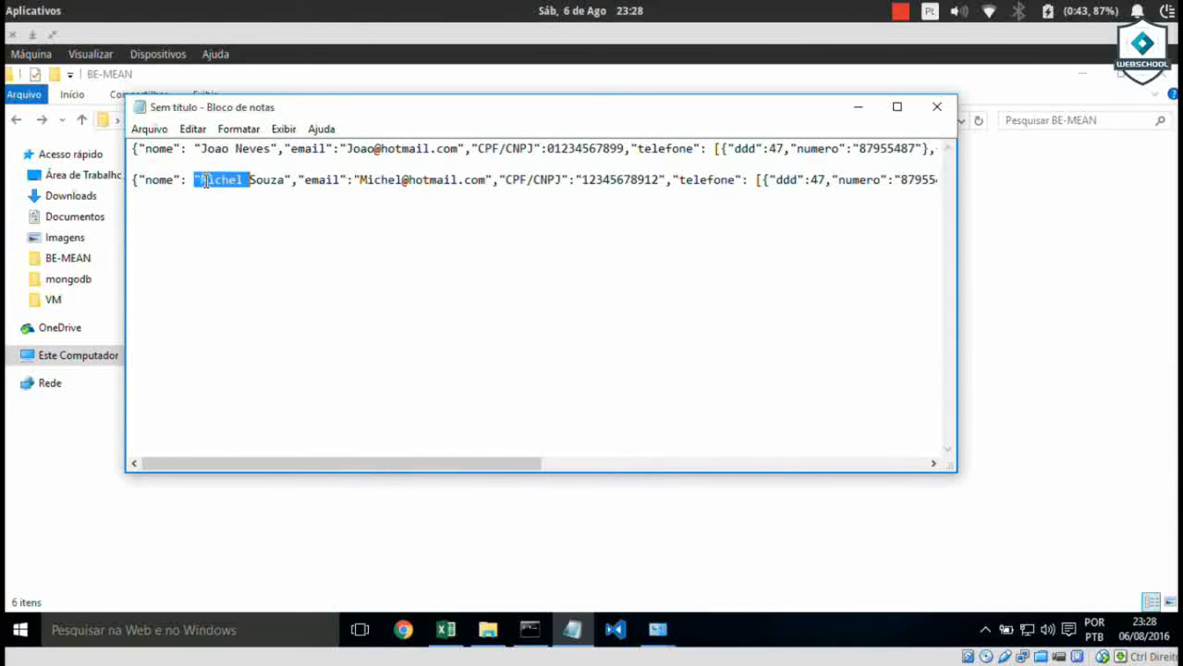
{"action": "left_click", "coordinate": [238, 180]}
{"action": "left_click_drag", "start_coordinate": [287, 180], "coordinate": [206, 185]}
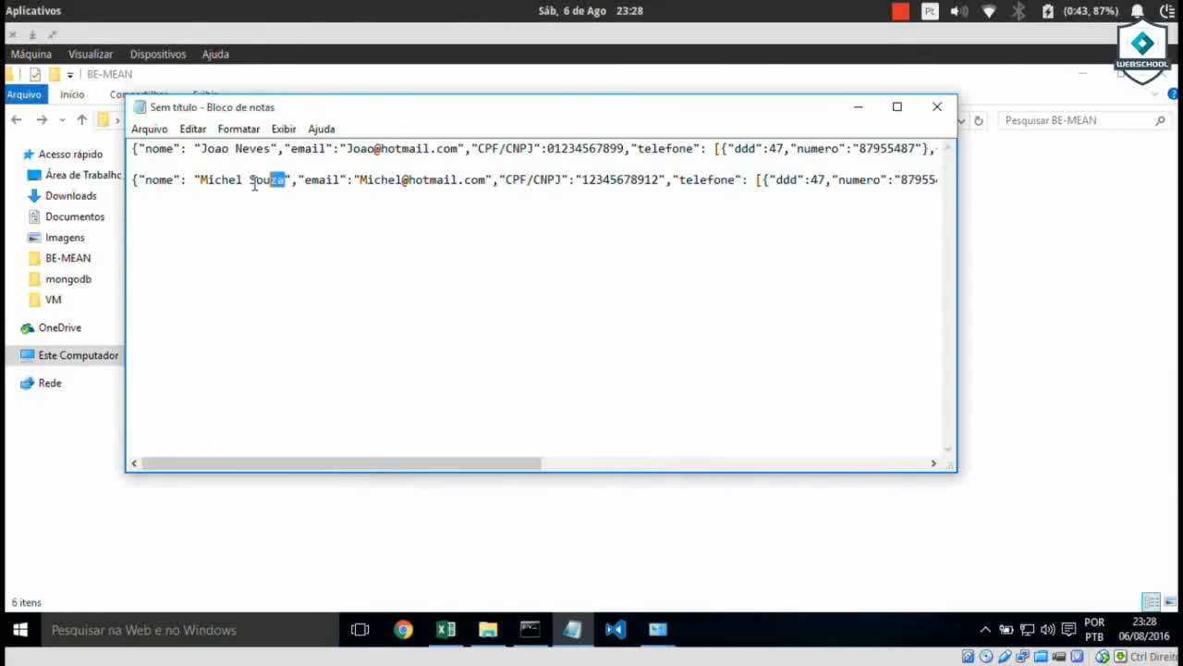
{"action": "key", "text": "Left"}
{"action": "key", "text": "Left"}
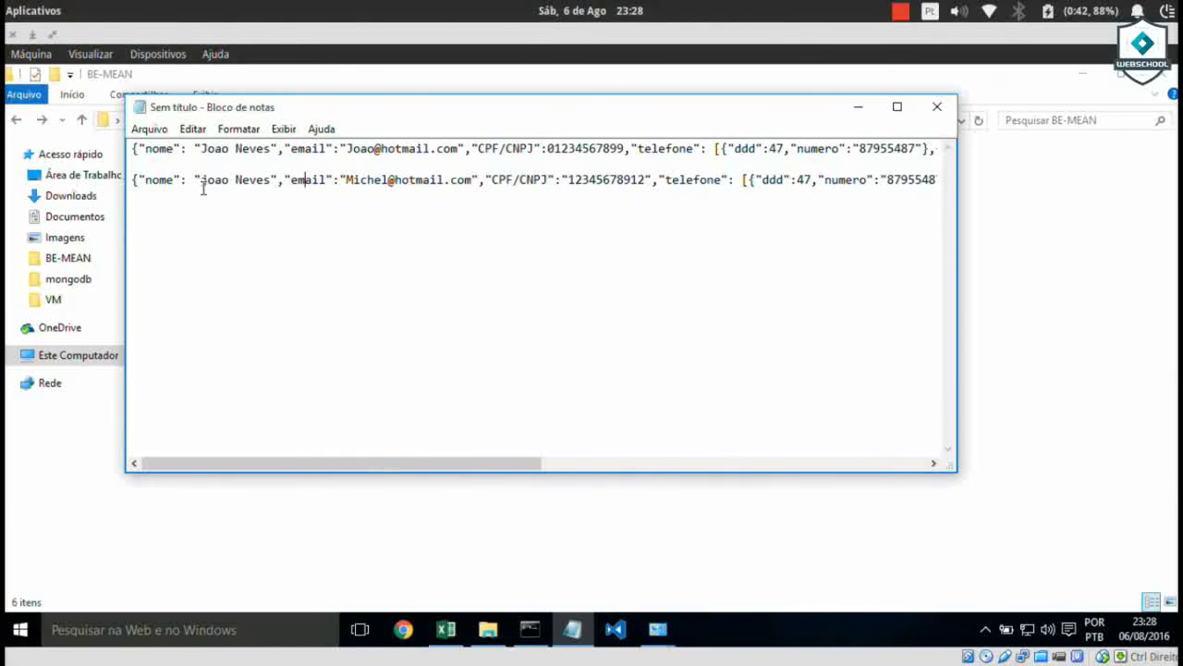
Step: Change the copied record's e-mail to the new client's and paste the first record's CPF into it
{"action": "key", "text": "shift+Right"}
{"action": "key", "text": "shift+Right"}
{"action": "key", "text": "shift+Right"}
{"action": "key", "text": "BackSpace"}
{"action": "type", "text": "joao"}
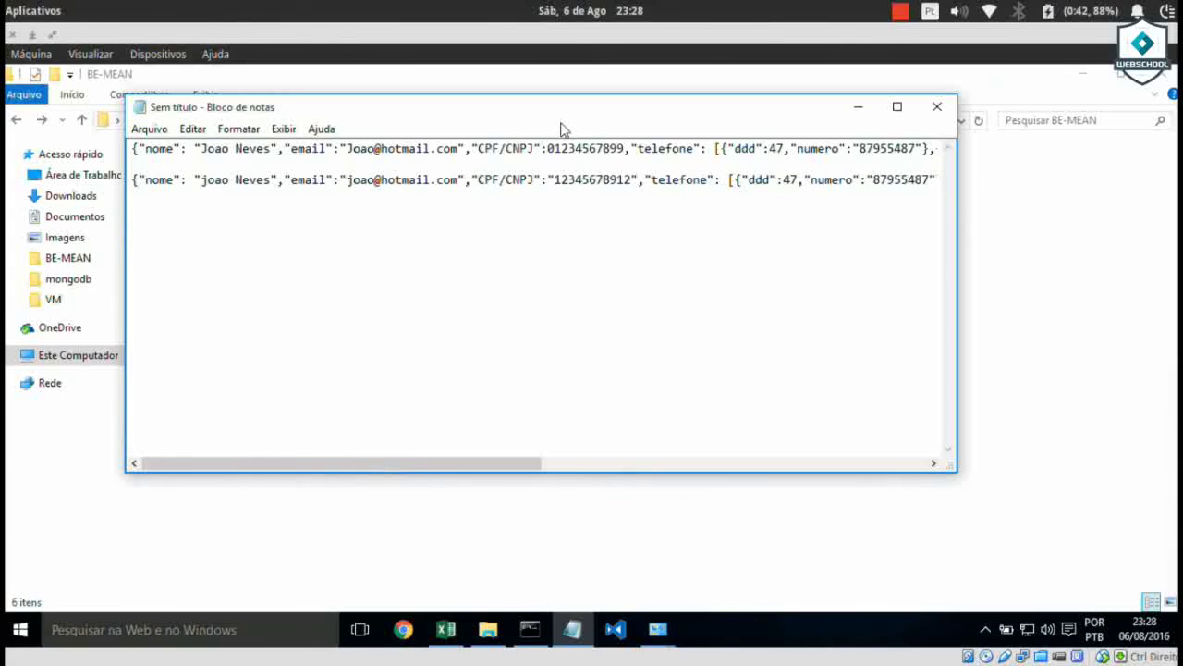
{"action": "double_click", "coordinate": [570, 150]}
{"action": "left_click", "coordinate": [569, 150]}
{"action": "mouse_move", "coordinate": [560, 147]}
{"action": "left_mouse_down"}
{"action": "mouse_move", "coordinate": [618, 152]}
{"action": "mouse_move", "coordinate": [560, 182]}
{"action": "left_mouse_up"}
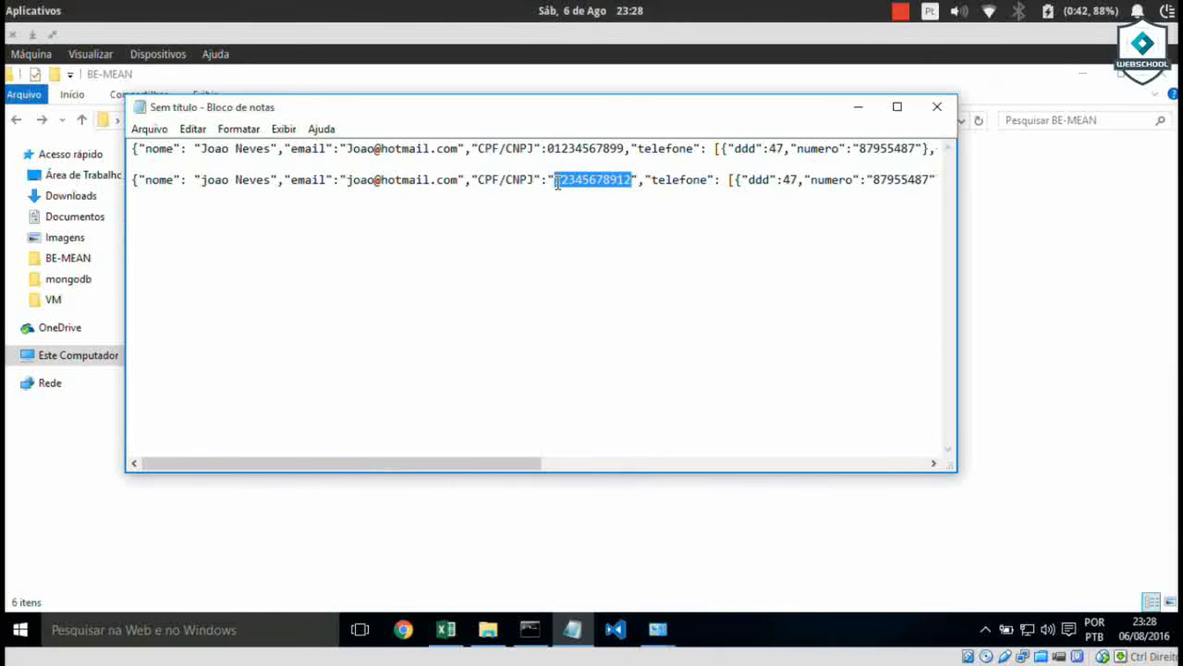
{"action": "key", "text": "ctrl+v"}
Step: Delete the original first record, leaving only the edited client record
{"action": "scroll", "coordinate": [416, 342], "scroll_direction": "right", "scroll_amount": 1}
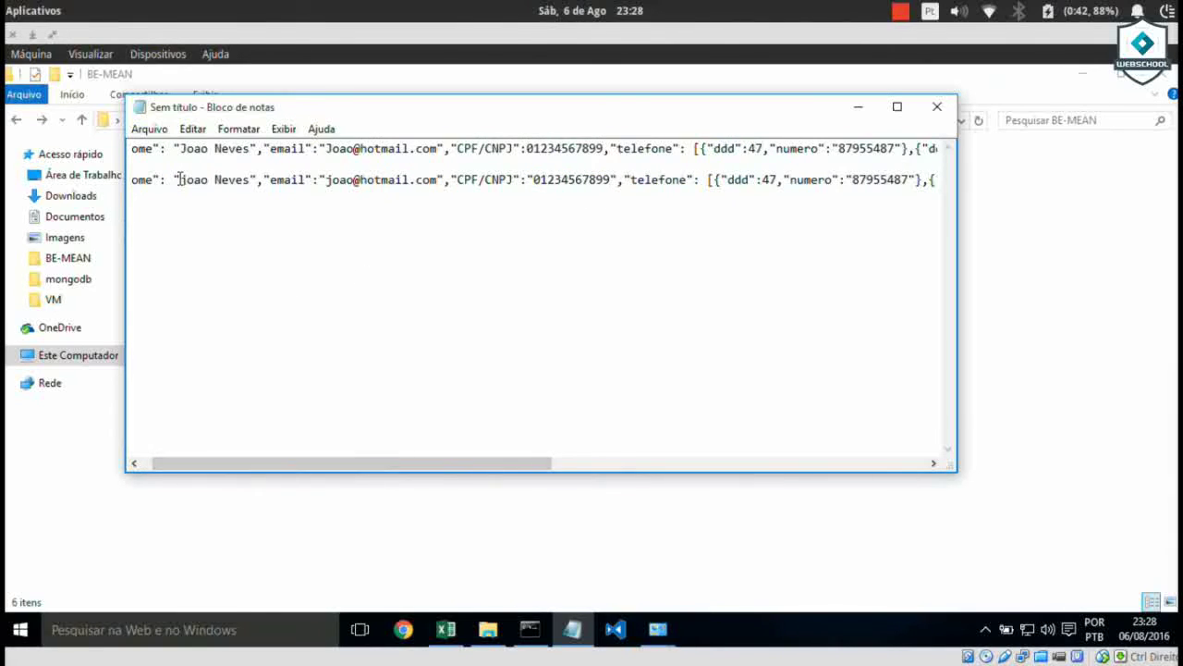
{"action": "left_click_drag", "start_coordinate": [141, 181], "coordinate": [92, 181]}
{"action": "left_click", "coordinate": [133, 181]}
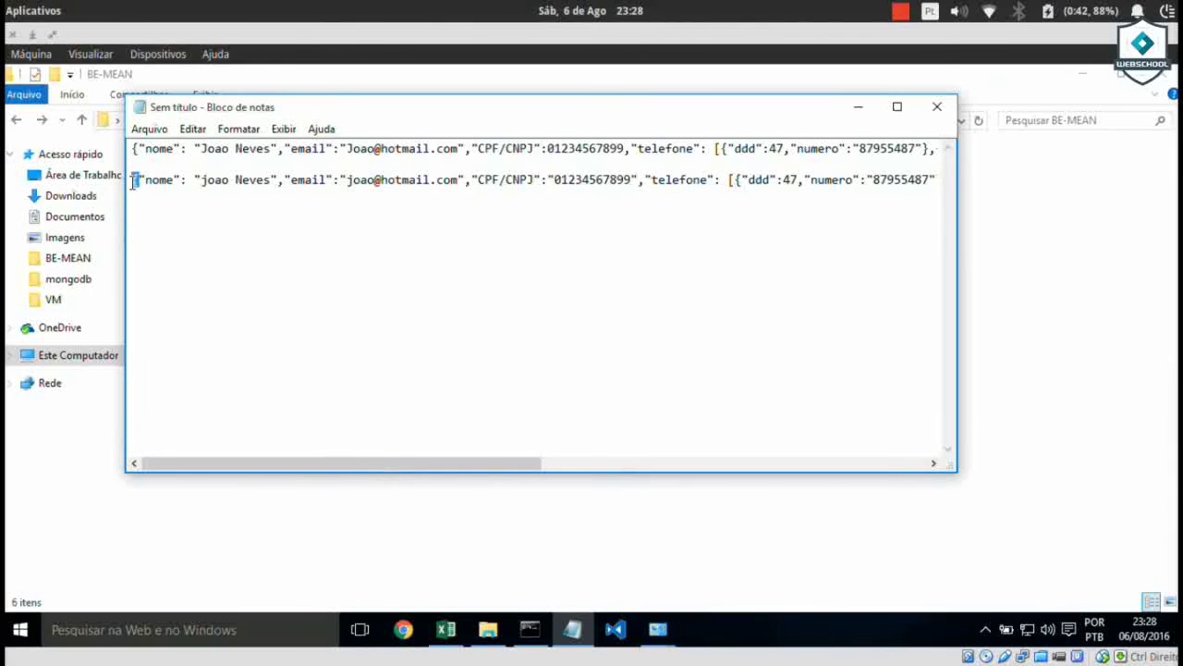
{"action": "key", "text": "shift+Up"}
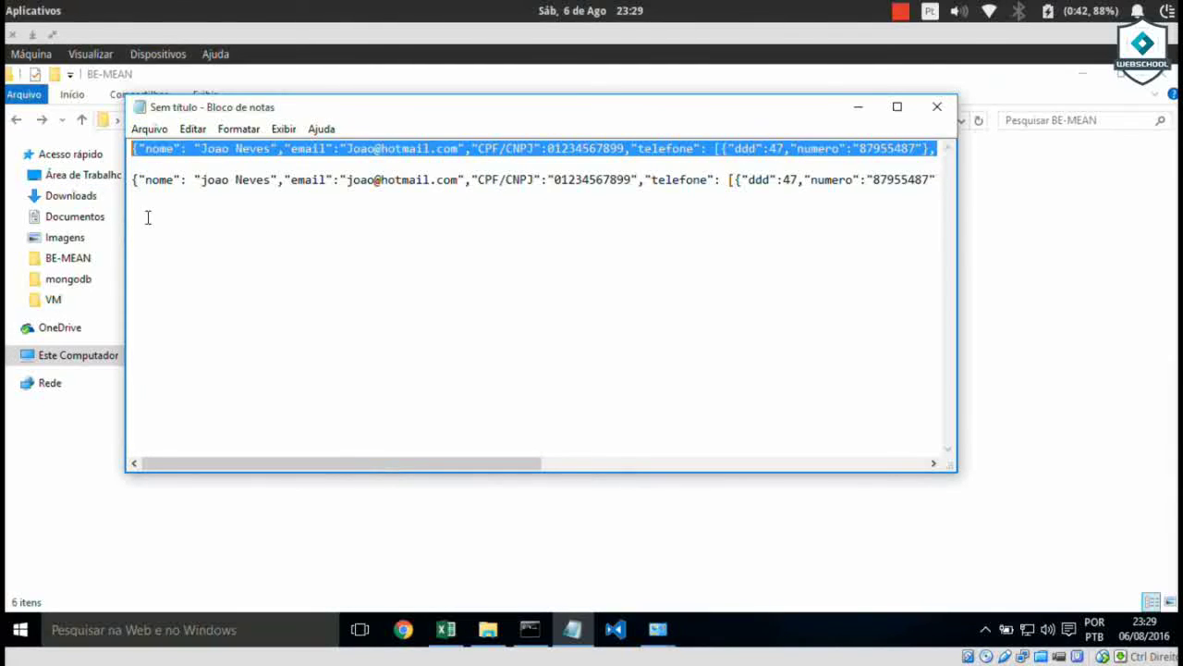
{"action": "key", "text": "Delete"}
Step: Change data_compra to 06/08/2016 and select the whole record for copying
{"action": "mouse_move", "coordinate": [491, 465]}
{"action": "left_mouse_down"}
{"action": "mouse_move", "coordinate": [758, 499]}
{"action": "mouse_move", "coordinate": [915, 502]}
{"action": "left_mouse_up"}
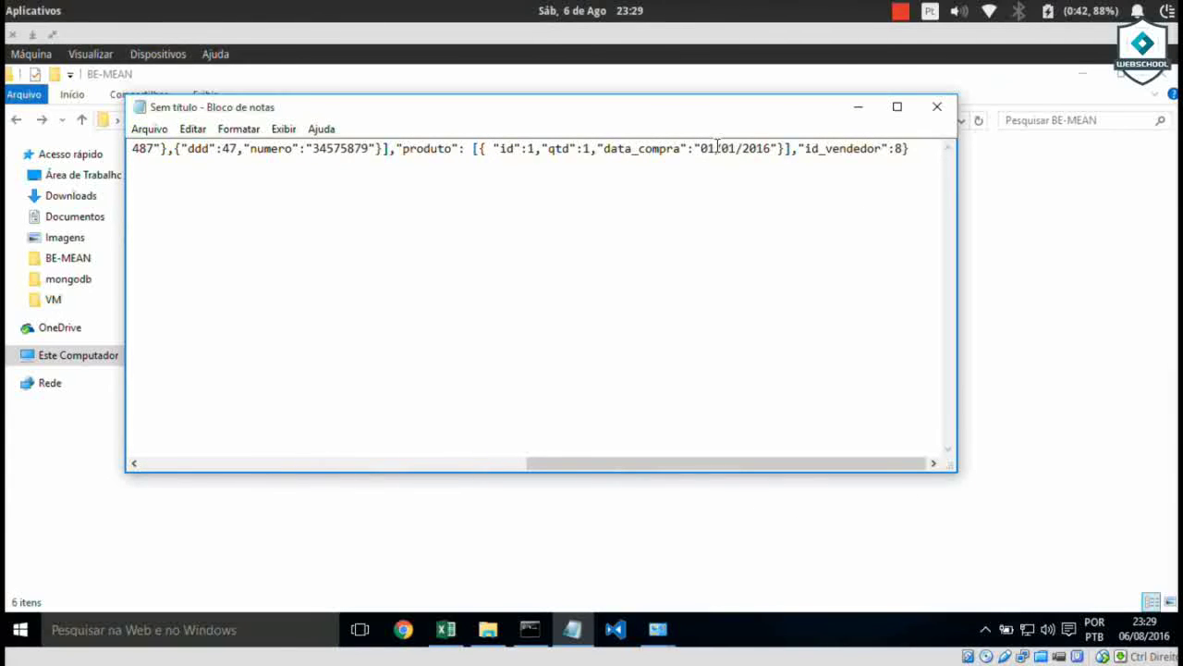
{"action": "key", "text": "BackSpace"}
{"action": "type", "text": "6"}
{"action": "key", "text": "ctrl+a"}
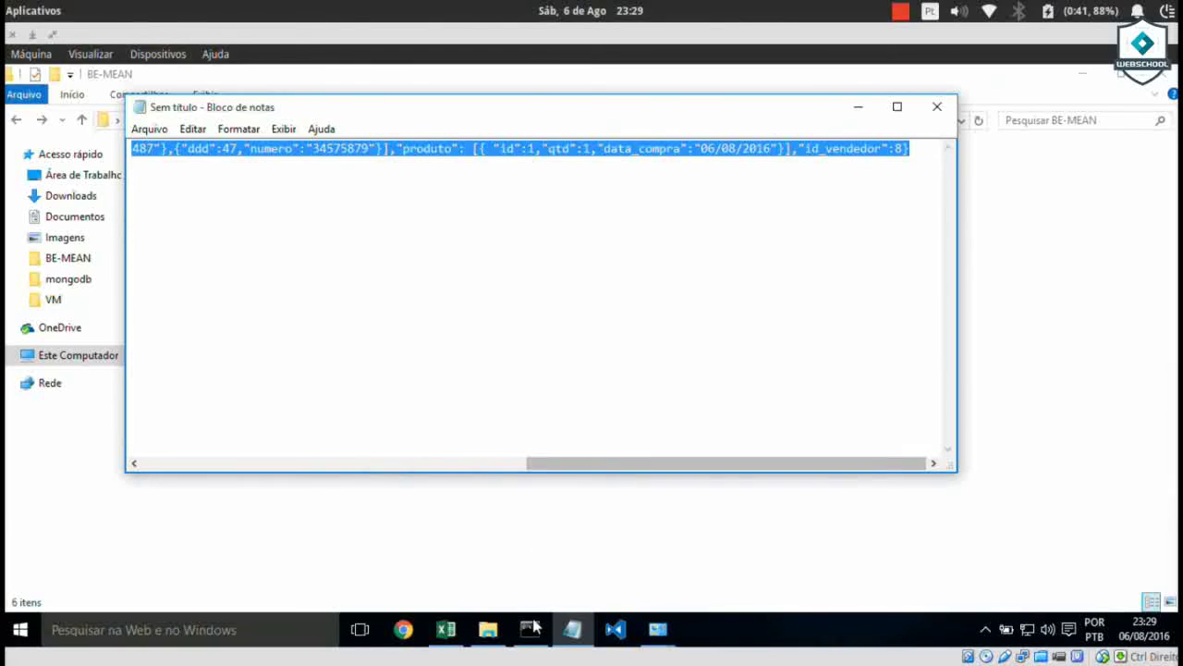
{"action": "left_click", "coordinate": [529, 630]}
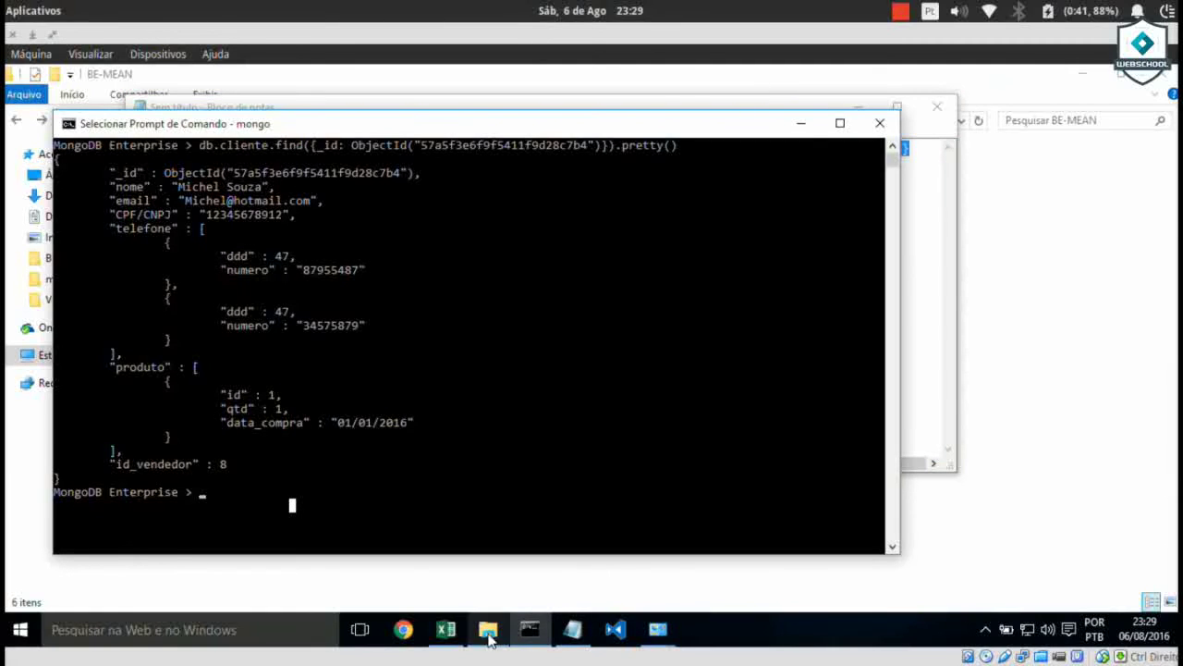
Step: Insert the edited client record into cliente with db.cliente.save() in the mongo shell
{"action": "left_click", "coordinate": [445, 629]}
{"action": "left_click", "coordinate": [525, 630]}
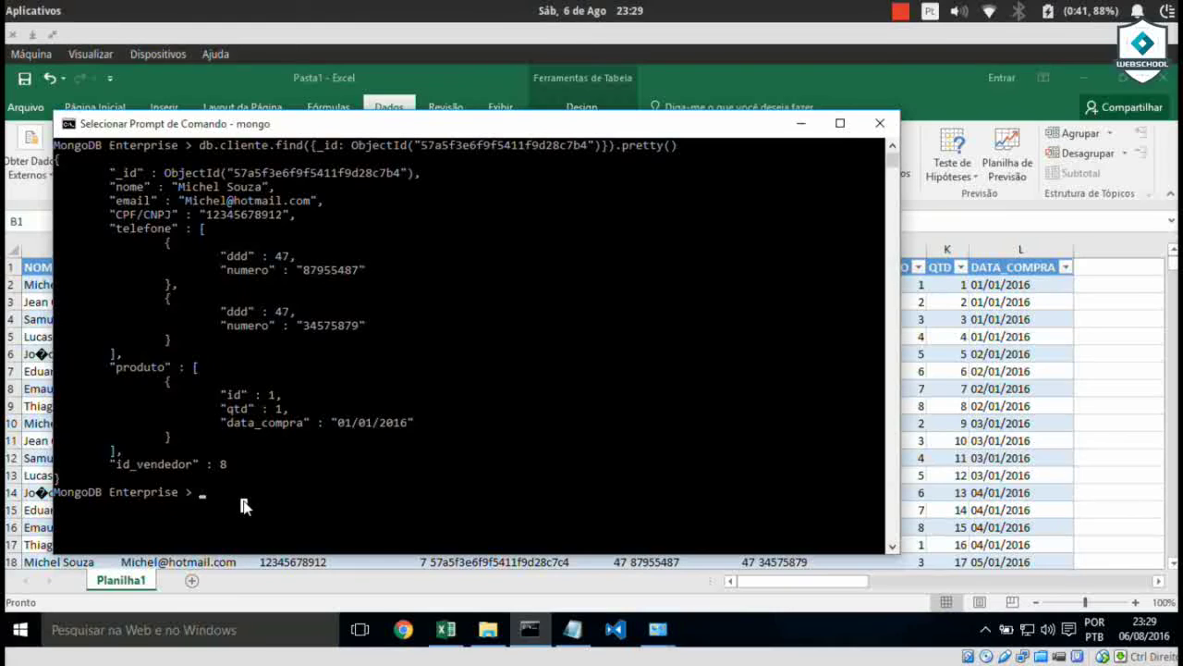
{"action": "key", "text": "Escape"}
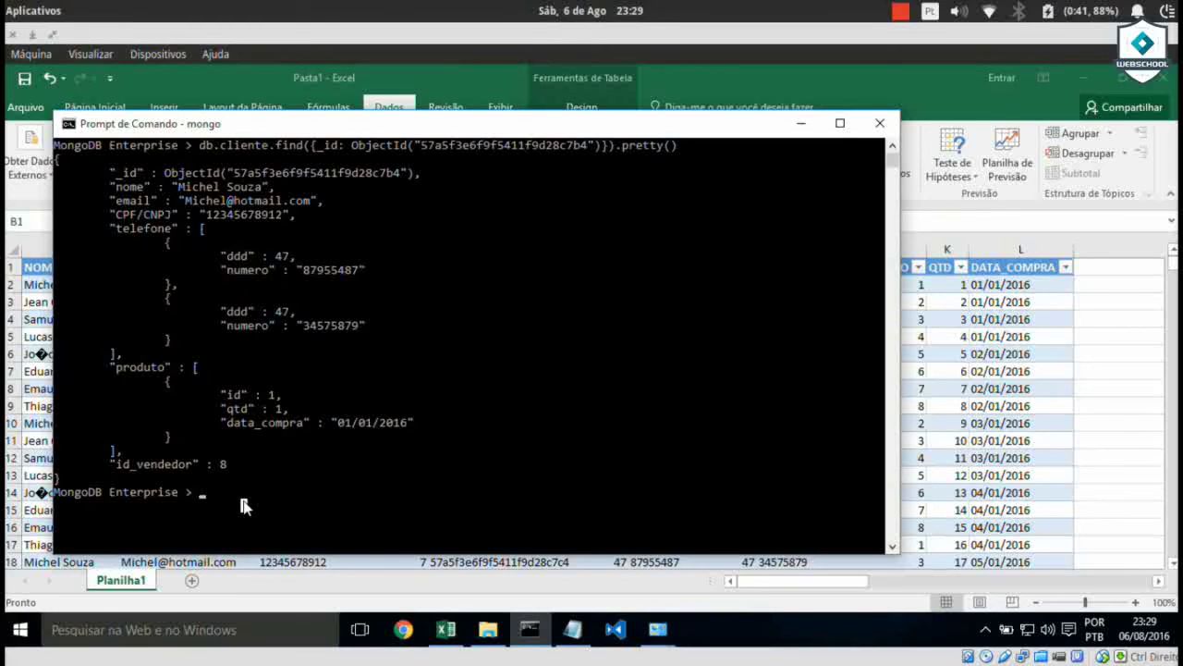
{"action": "type", "text": "db.cliente.save("}
{"action": "right_click", "coordinate": [364, 522]}
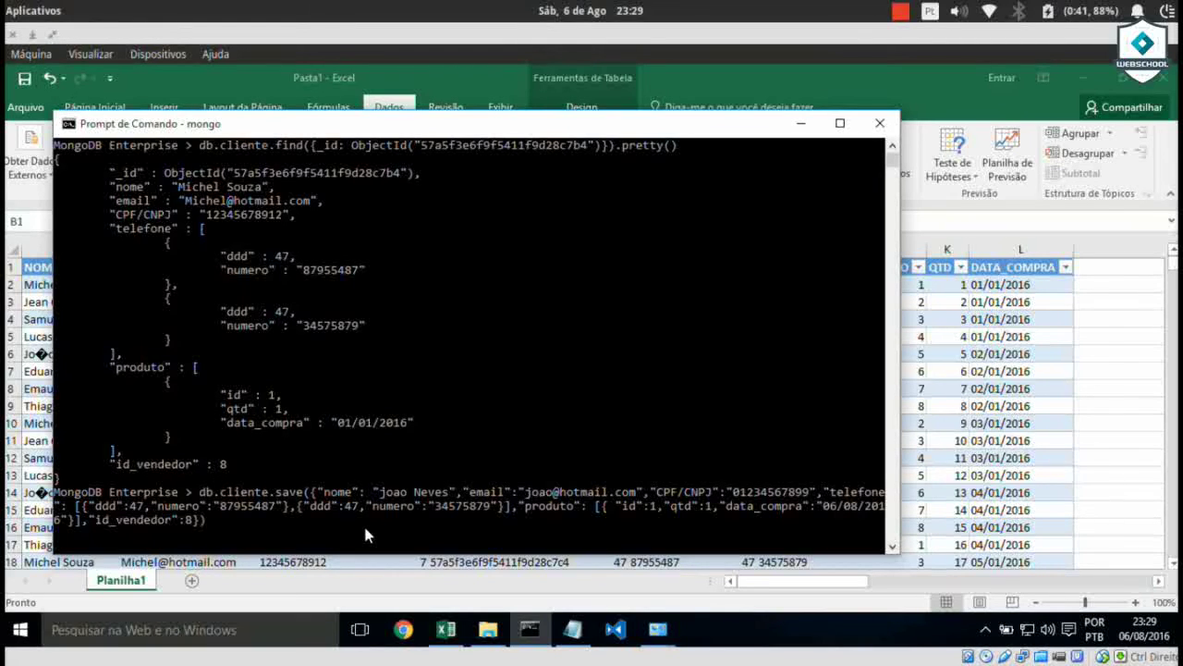
{"action": "key", "text": "Return"}
Step: Clear the console, confirm db.cliente.count() returns 1201, and minimise the shell
{"action": "key", "text": "ctrl+l"}
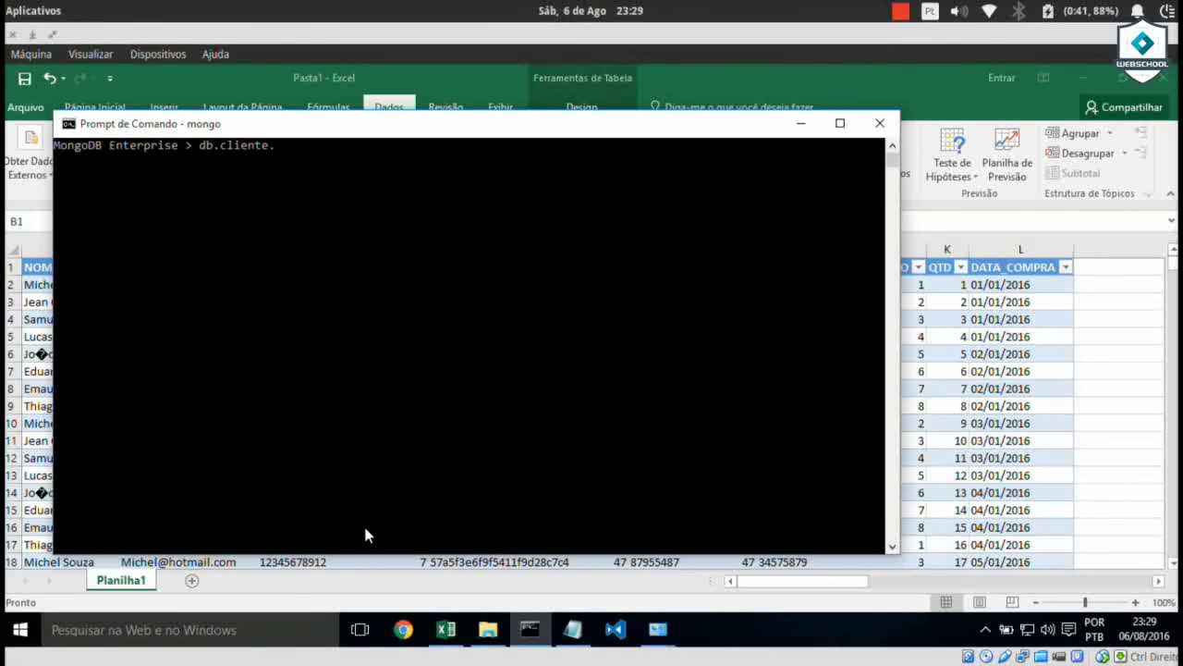
{"action": "type", "text": "count()"}
{"action": "key", "text": "Return"}
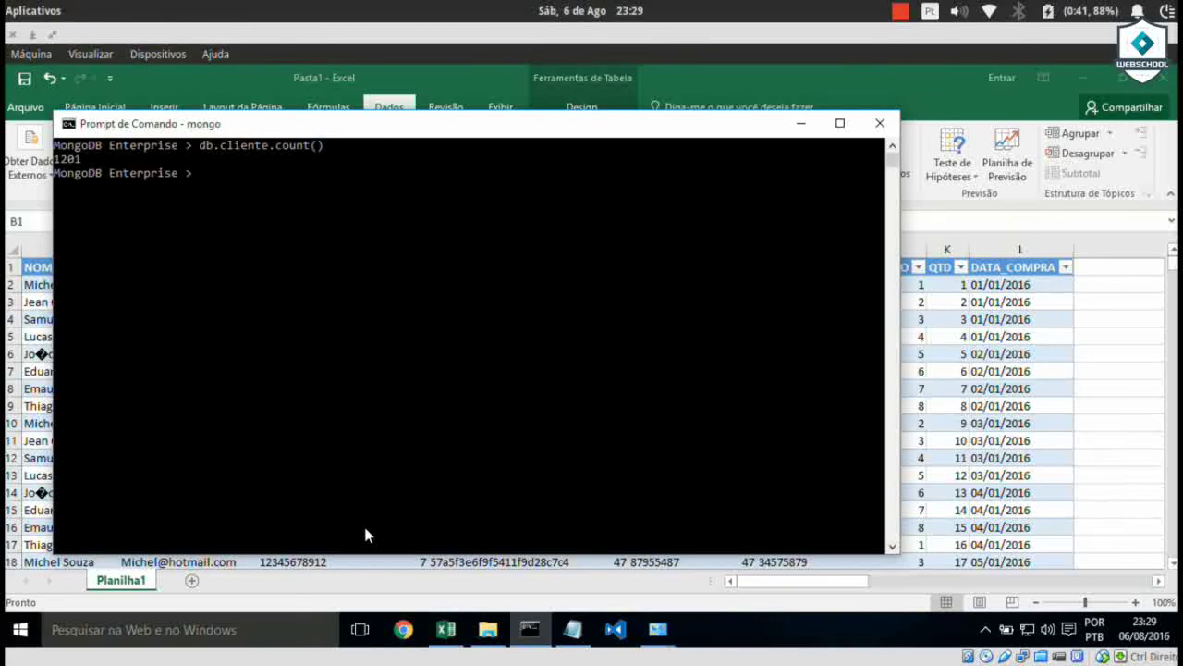
{"action": "left_click", "coordinate": [800, 123]}
{"action": "left_click", "coordinate": [549, 455]}
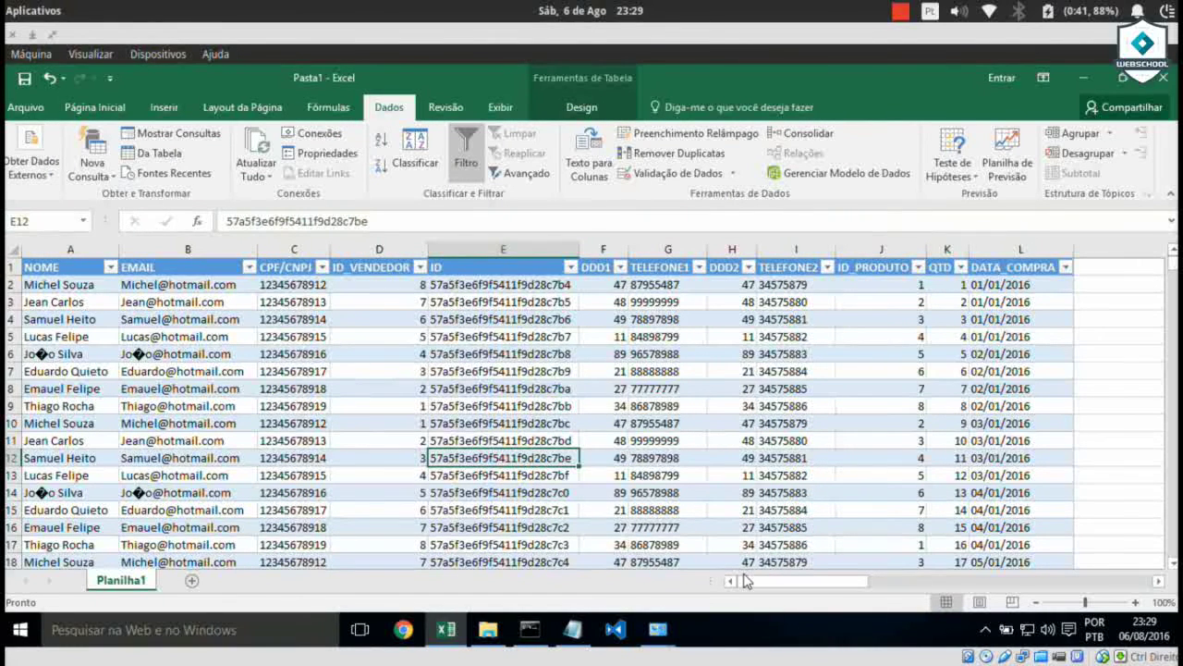
Step: Refresh the client table with Atualizar and filter the NOME column to the new client's name
{"action": "left_click", "coordinate": [207, 270]}
{"action": "right_click", "coordinate": [207, 270]}
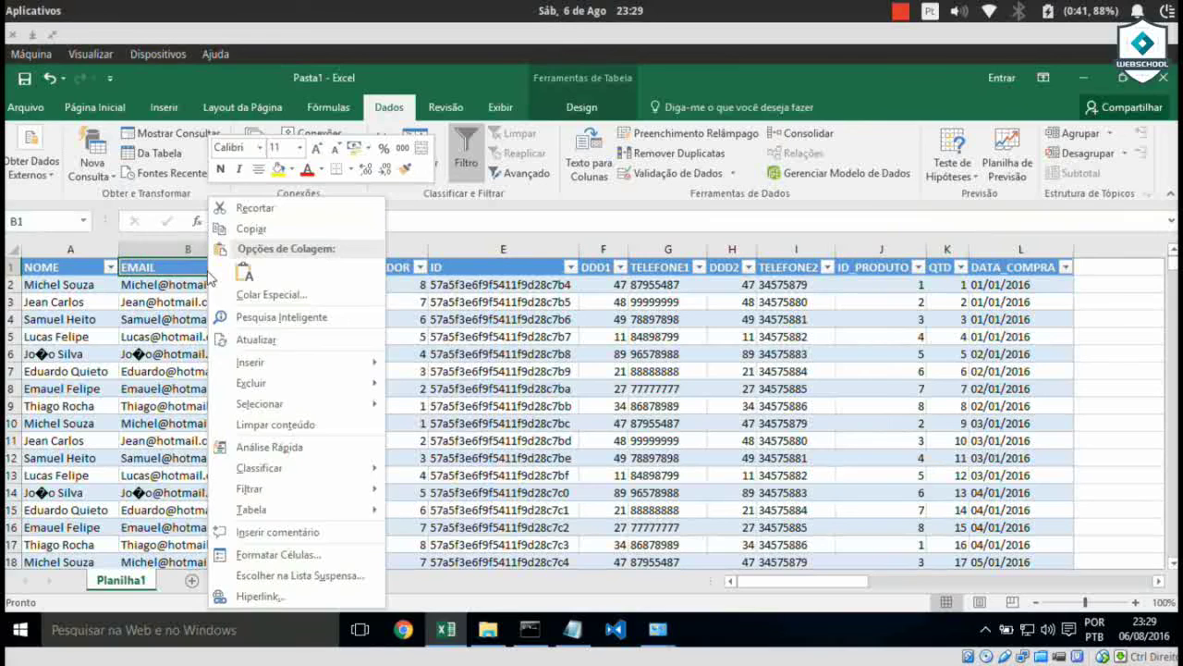
{"action": "left_click", "coordinate": [256, 339]}
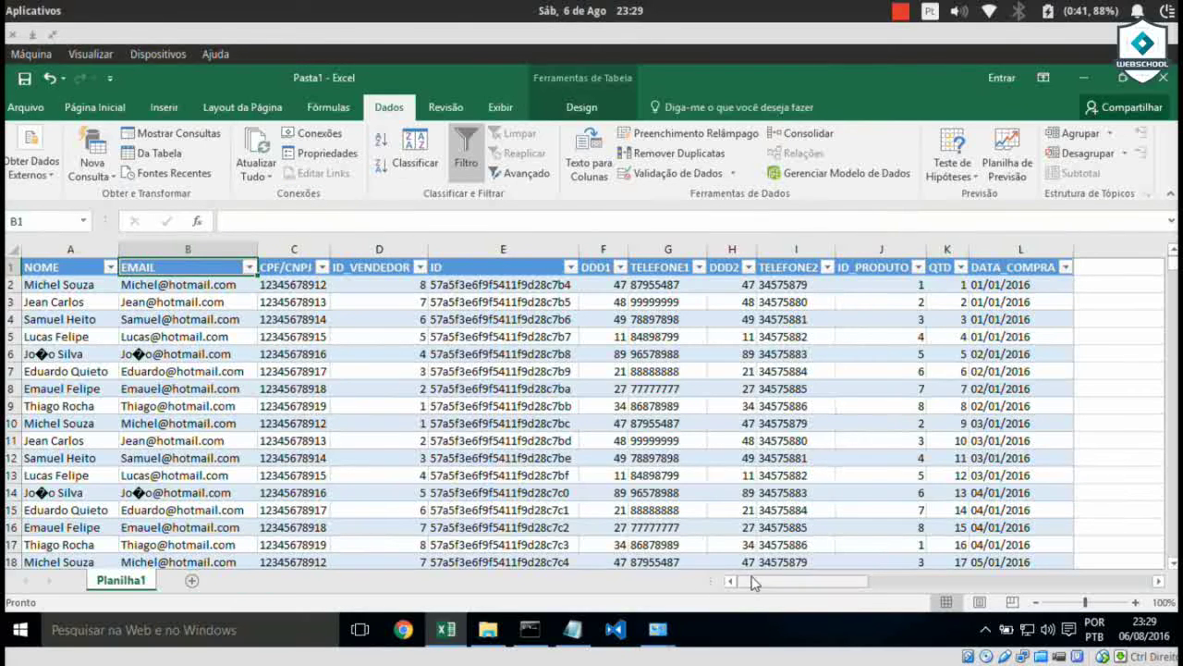
{"action": "left_click", "coordinate": [110, 267]}
{"action": "left_click", "coordinate": [71, 414]}
{"action": "type", "text": "jao"}
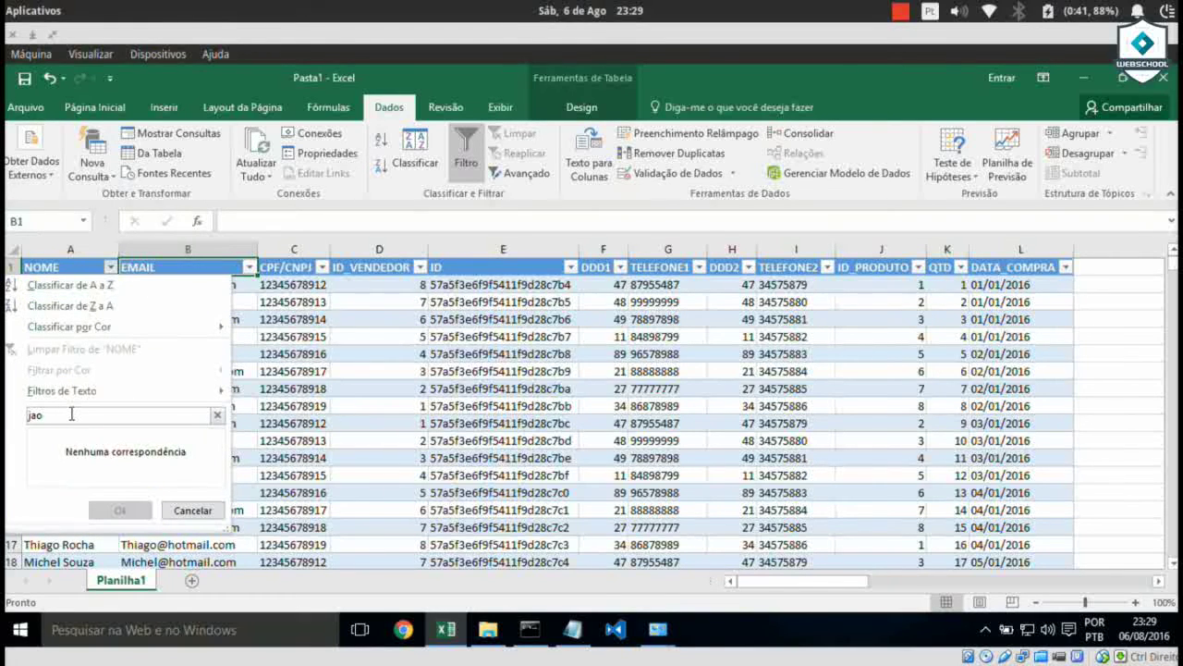
{"action": "type", "text": "oao"}
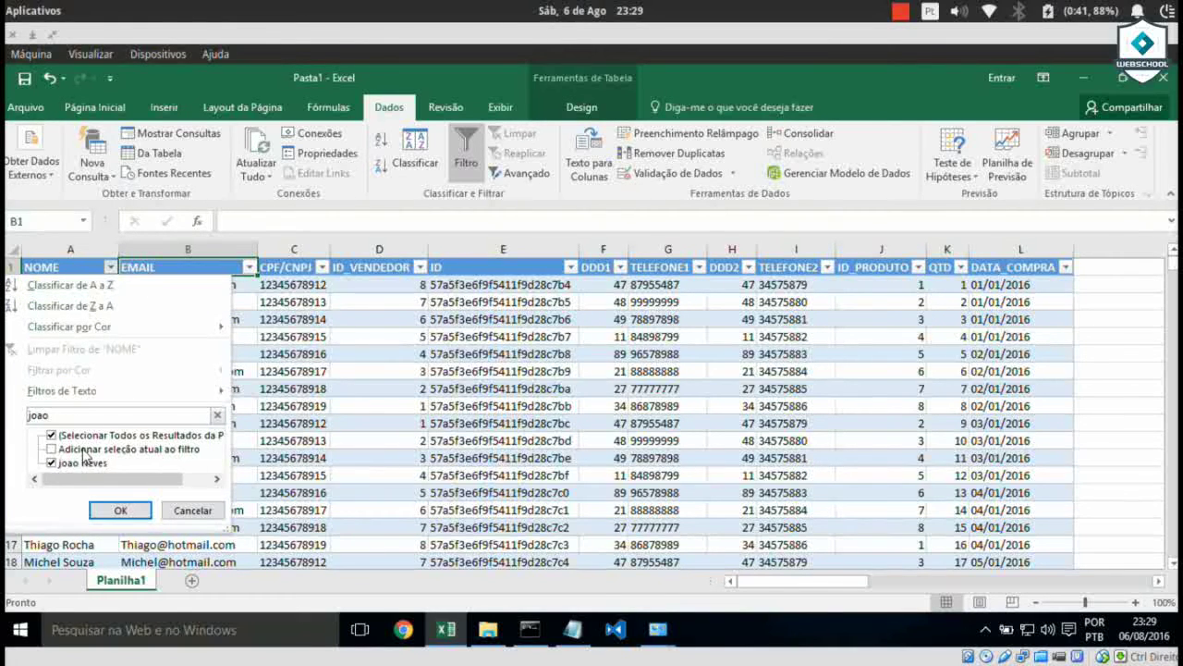
{"action": "left_click", "coordinate": [121, 510]}
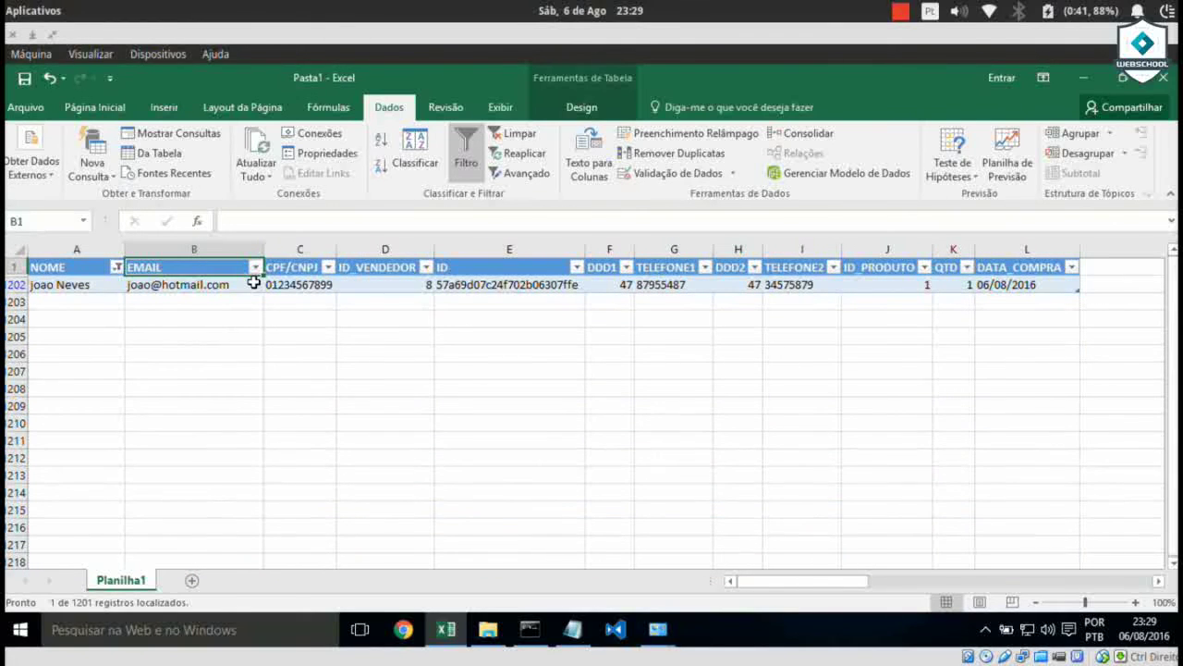
Step: Check the new record's purchase date against today's date, then clear the NOME filter
{"action": "left_click_drag", "start_coordinate": [250, 282], "coordinate": [634, 268]}
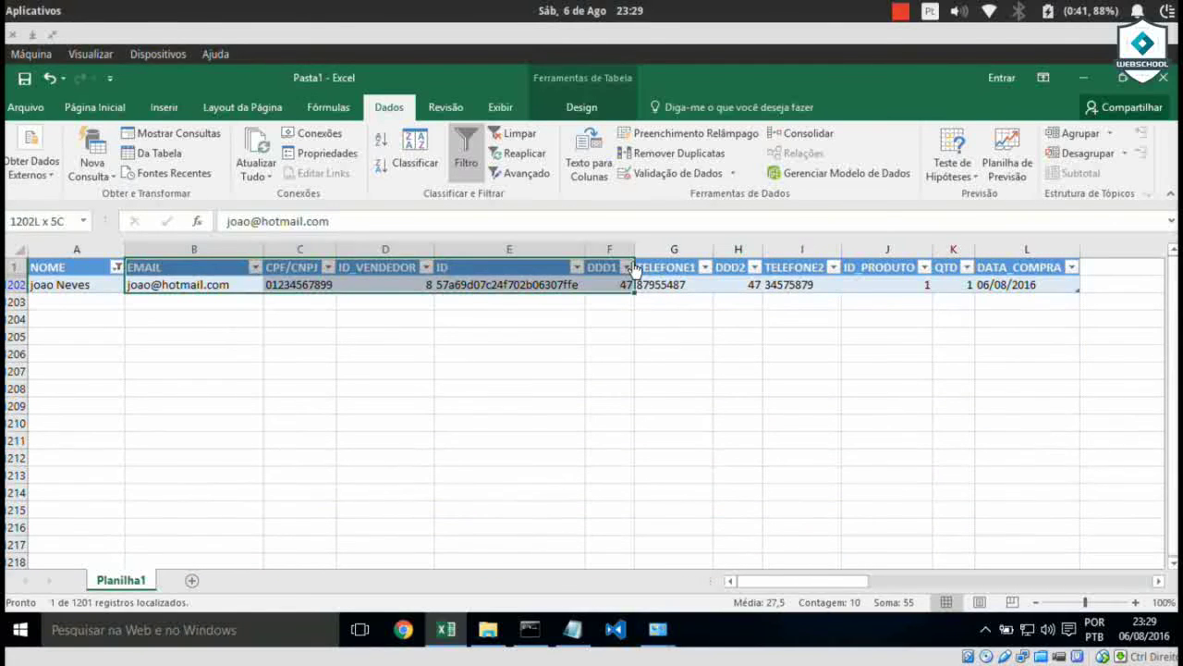
{"action": "left_click", "coordinate": [989, 284]}
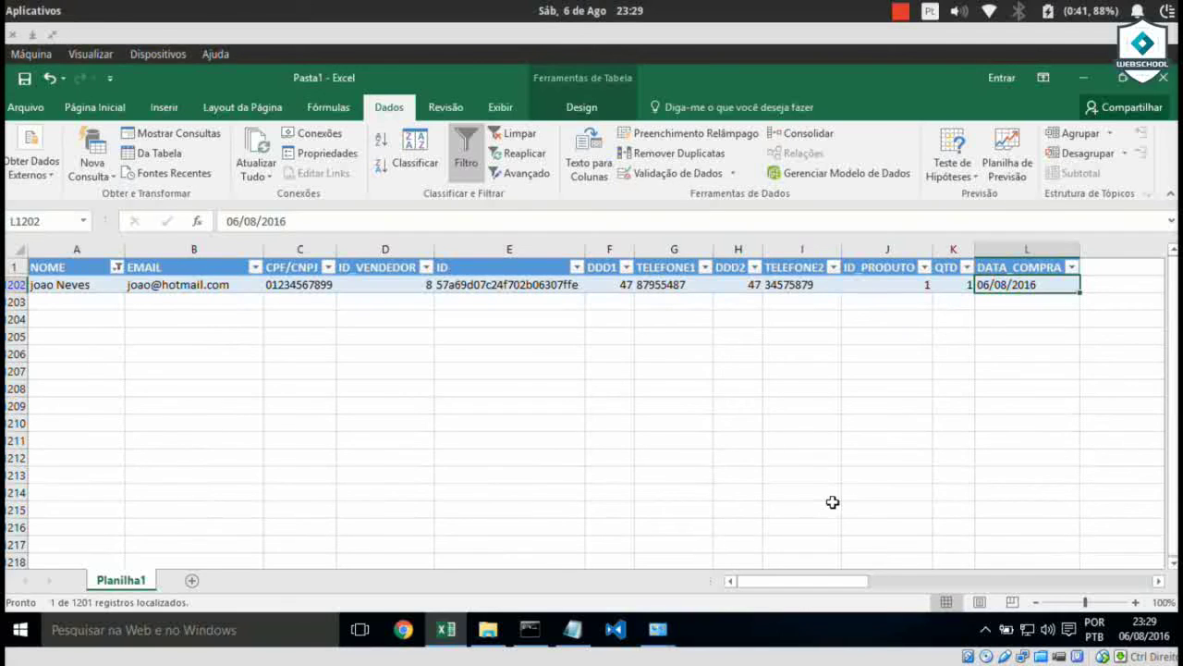
{"action": "left_click", "coordinate": [597, 10]}
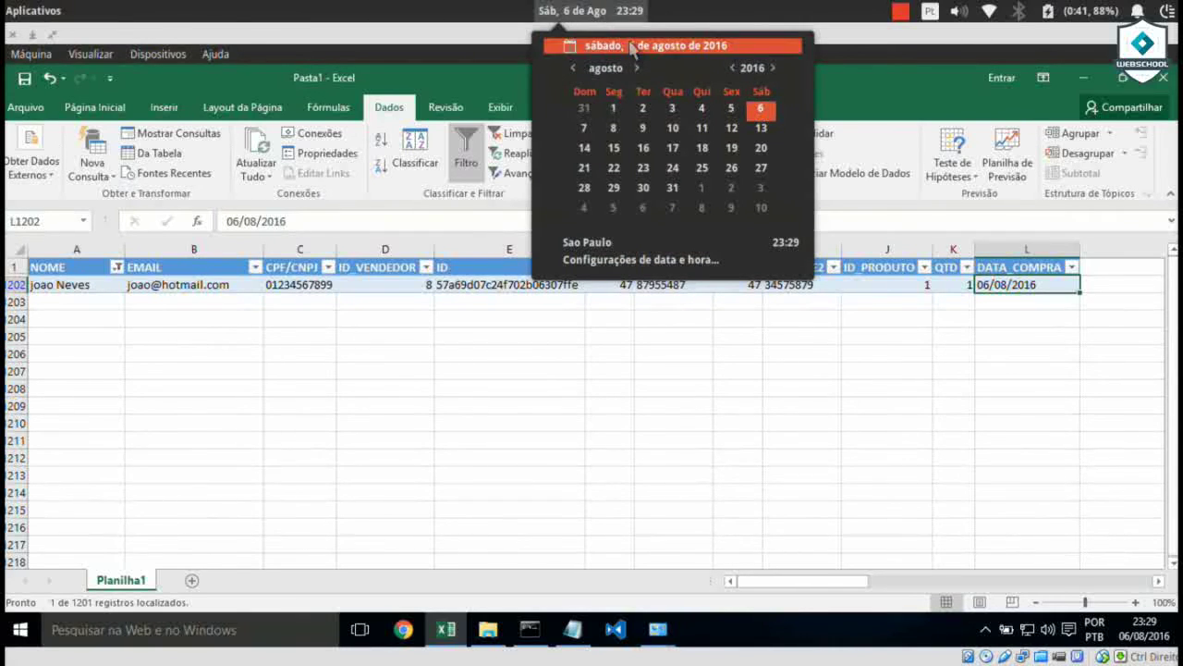
{"action": "left_click", "coordinate": [606, 333]}
{"action": "left_click", "coordinate": [470, 267]}
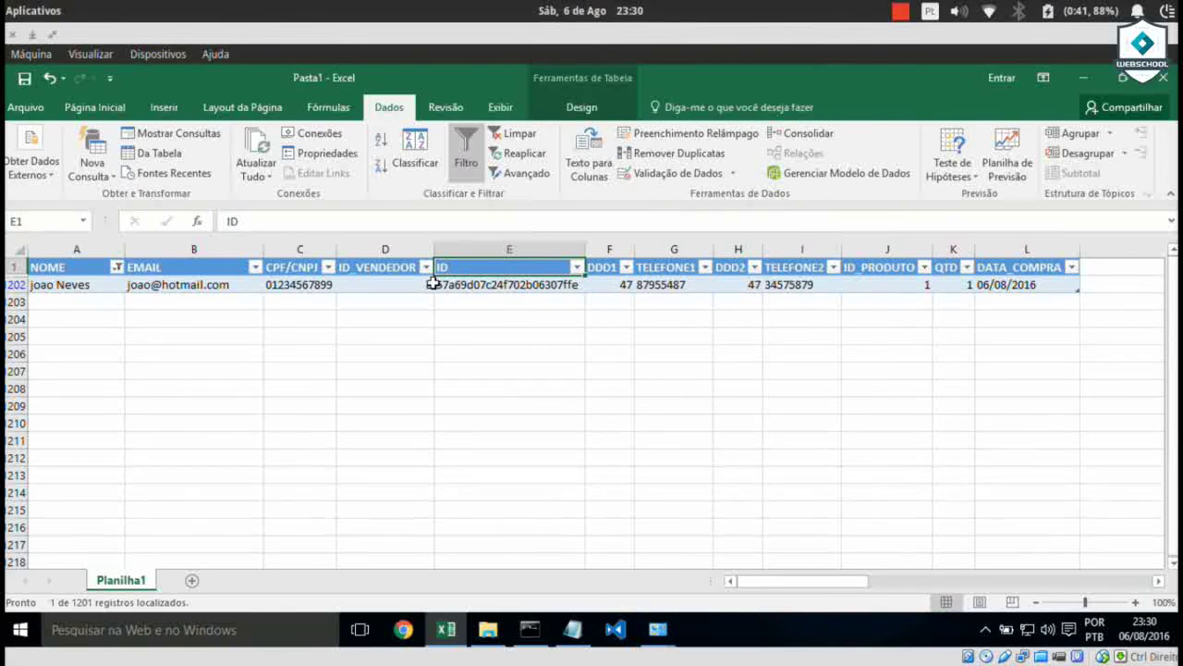
{"action": "left_click", "coordinate": [520, 136]}
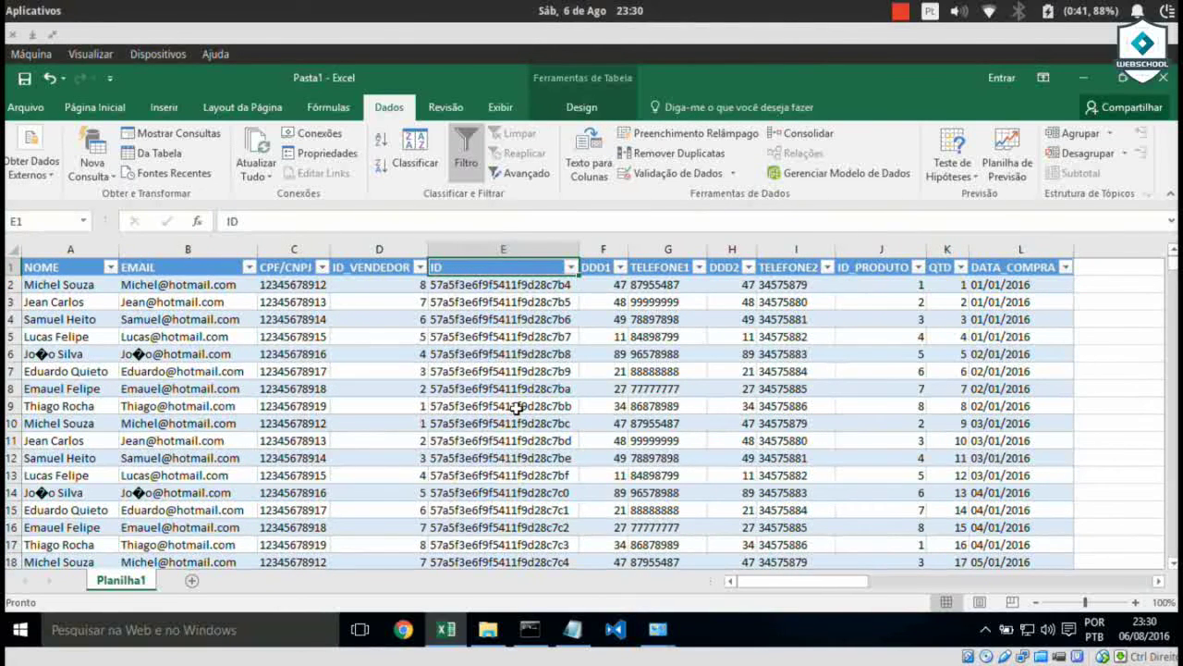
{"action": "left_click_drag", "start_coordinate": [814, 582], "coordinate": [704, 610]}
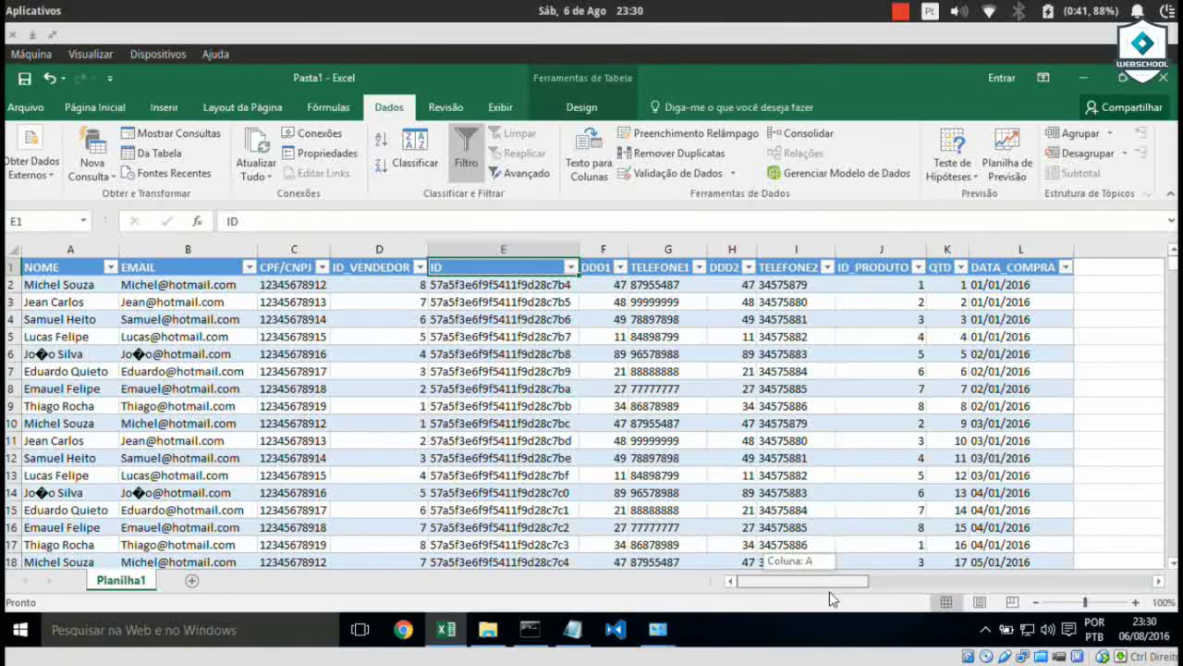
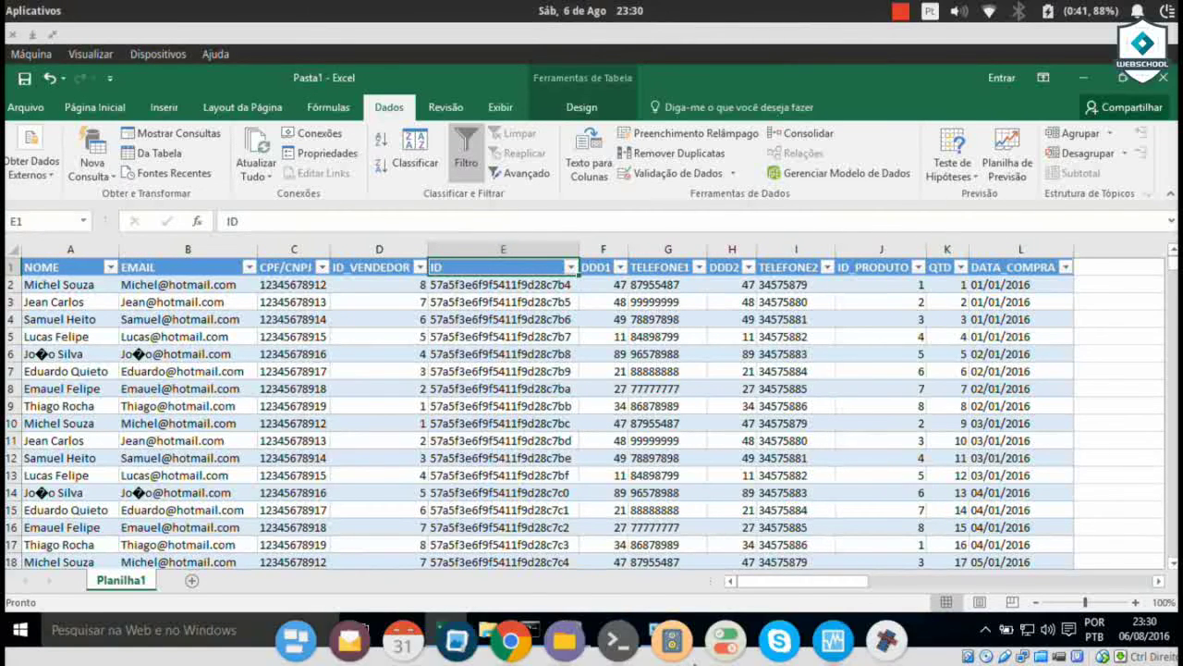
Step: Minimize the Pasta1, Notepad, both Explorer and Control Panel windows to reveal the desktop
{"action": "left_click", "coordinate": [1083, 78]}
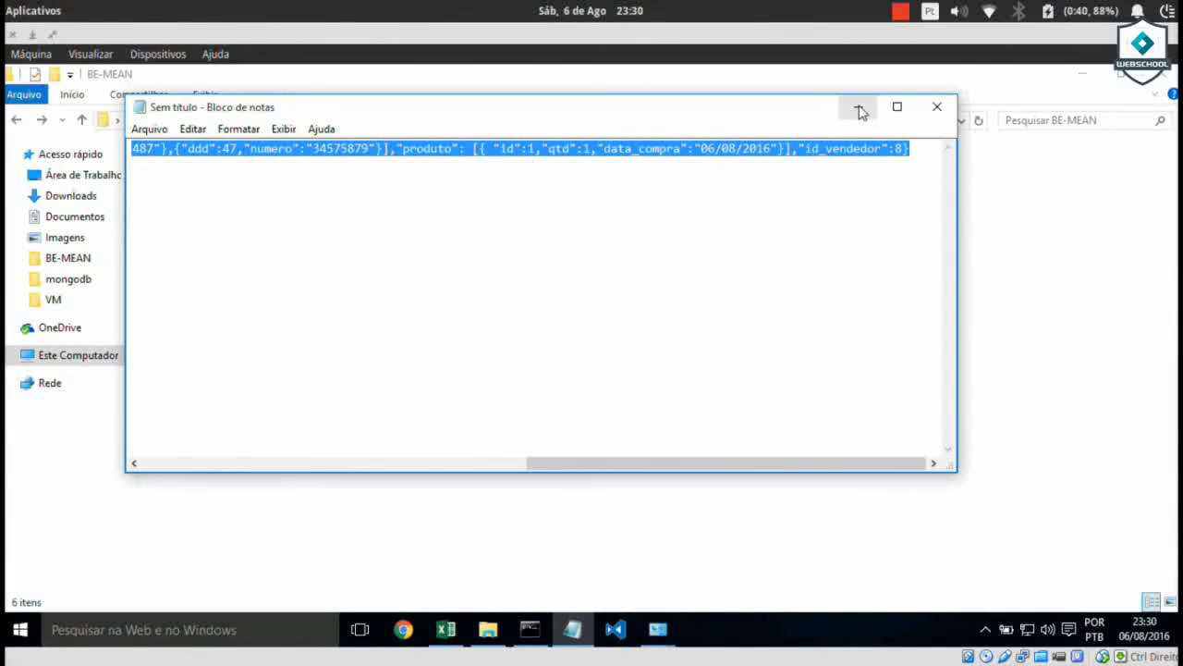
{"action": "left_click", "coordinate": [858, 107]}
{"action": "left_click", "coordinate": [1085, 75]}
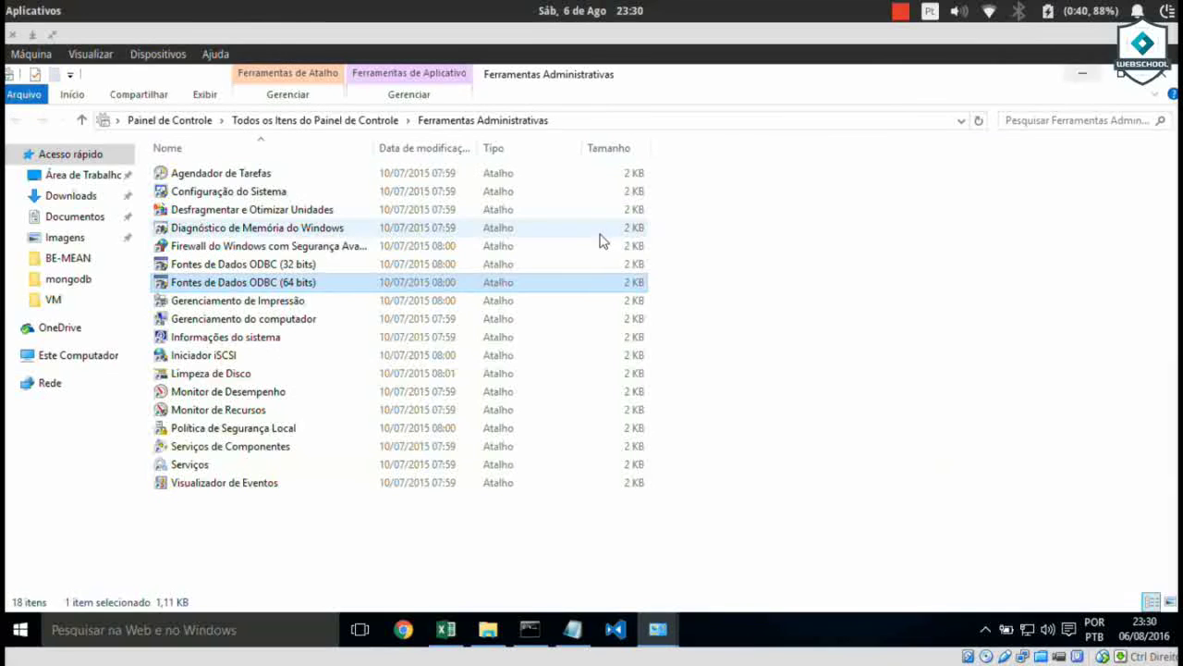
{"action": "left_click", "coordinate": [1089, 80]}
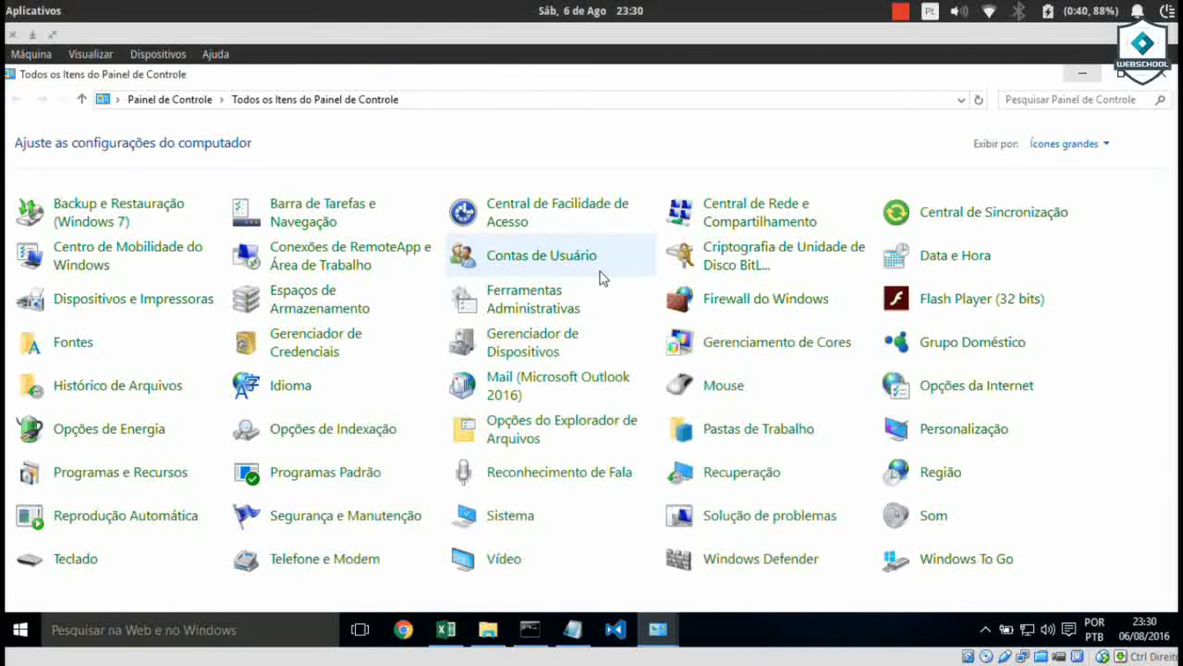
{"action": "left_click", "coordinate": [1080, 80]}
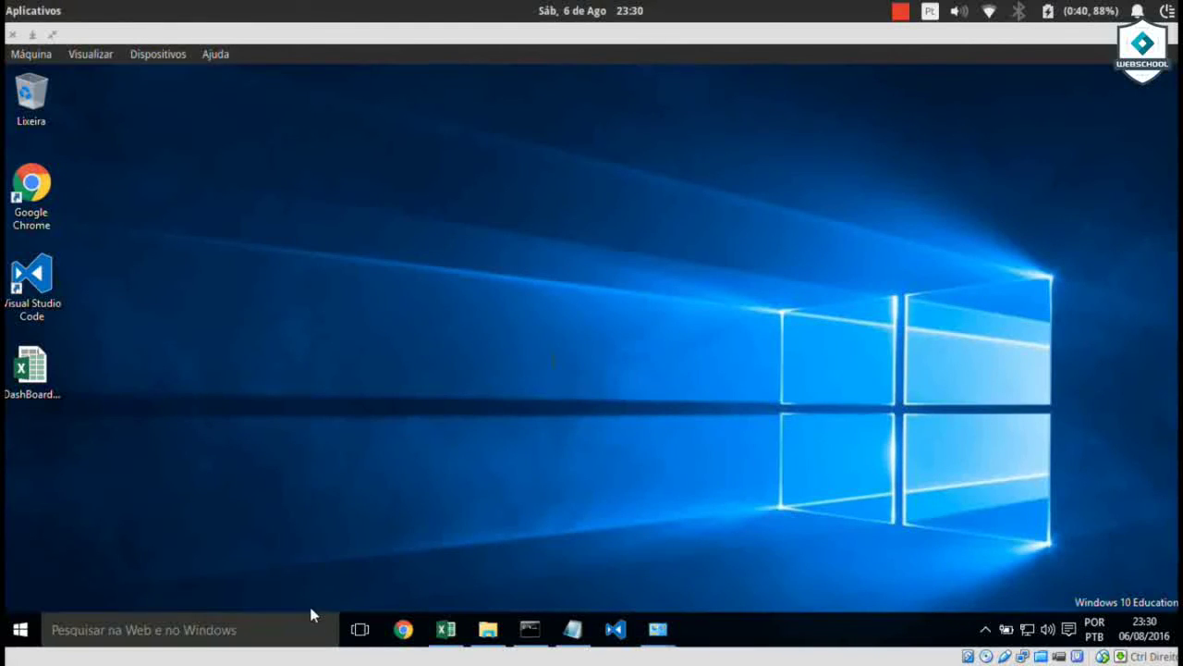
Step: Open DashBoard.xlsx from the desktop and close Pasta1 without saving (Não Salvar)
{"action": "double_click", "coordinate": [32, 363]}
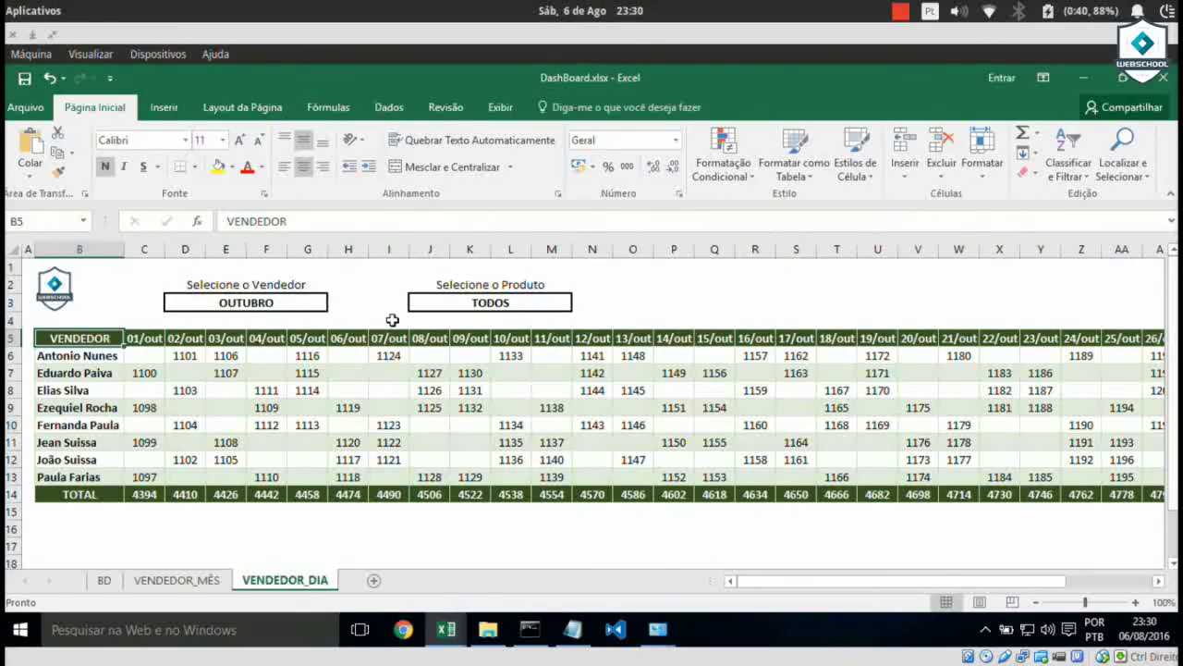
{"action": "mouse_move", "coordinate": [446, 629]}
{"action": "left_click", "coordinate": [330, 523]}
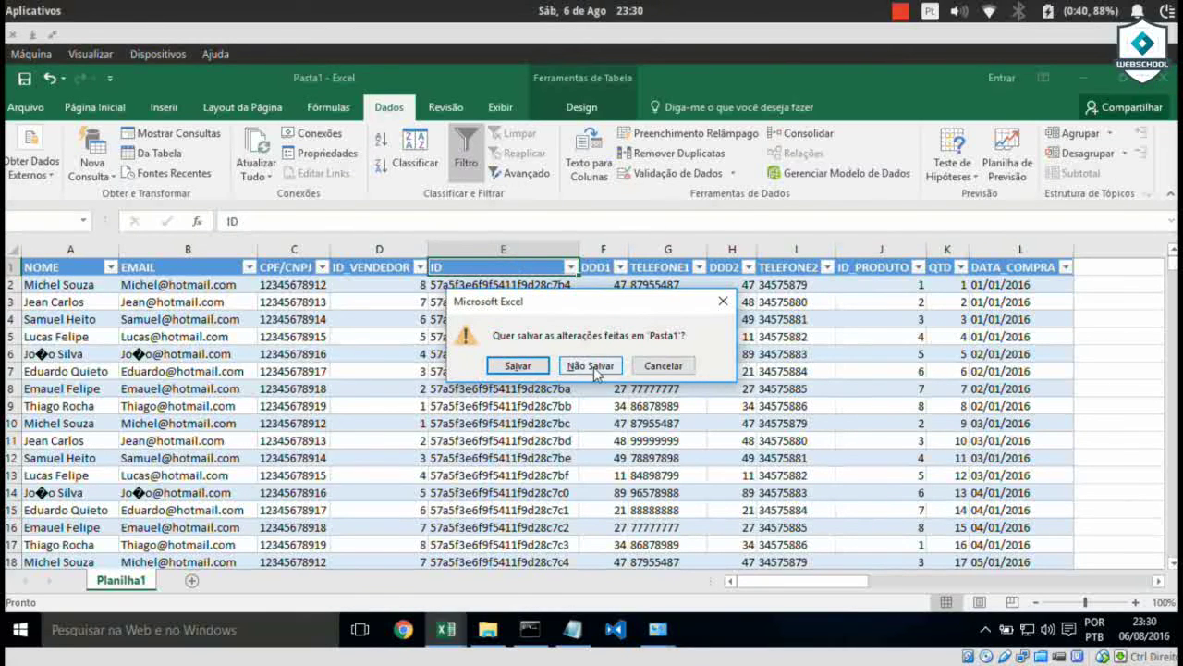
{"action": "left_click", "coordinate": [592, 369]}
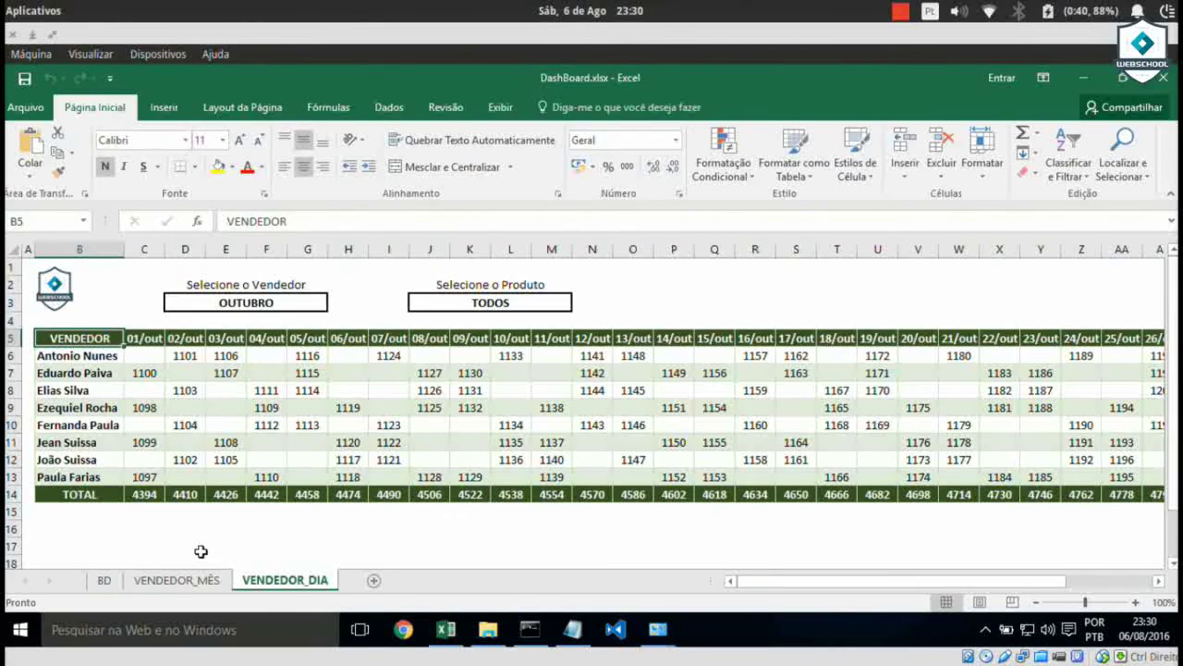
Step: Look over the VENDEDOR_MÊS, VENDEDOR_DIA and BD sheets, ending on VENDEDOR_MÊS
{"action": "left_click", "coordinate": [163, 582]}
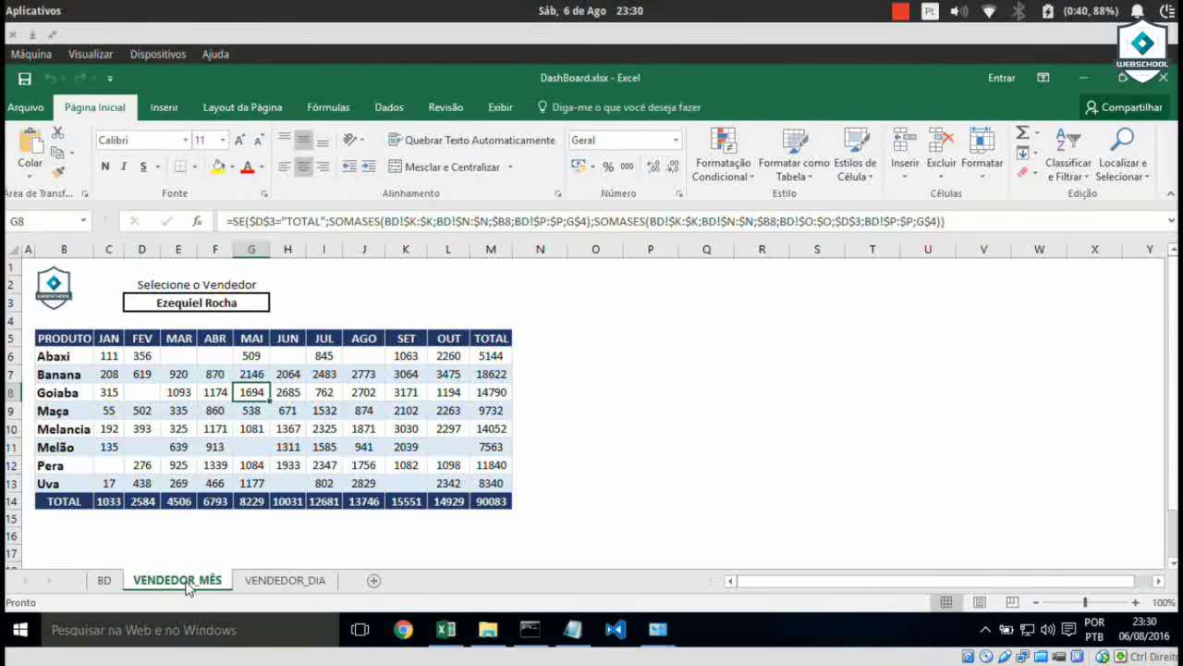
{"action": "left_click", "coordinate": [296, 582]}
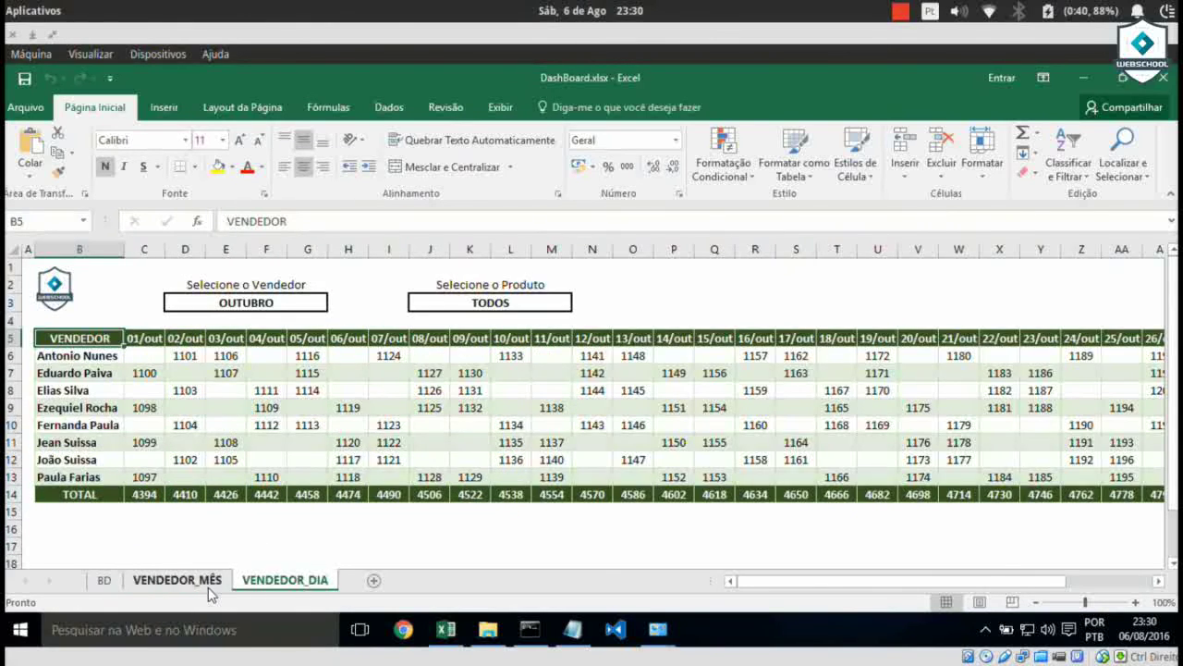
{"action": "left_click", "coordinate": [212, 584]}
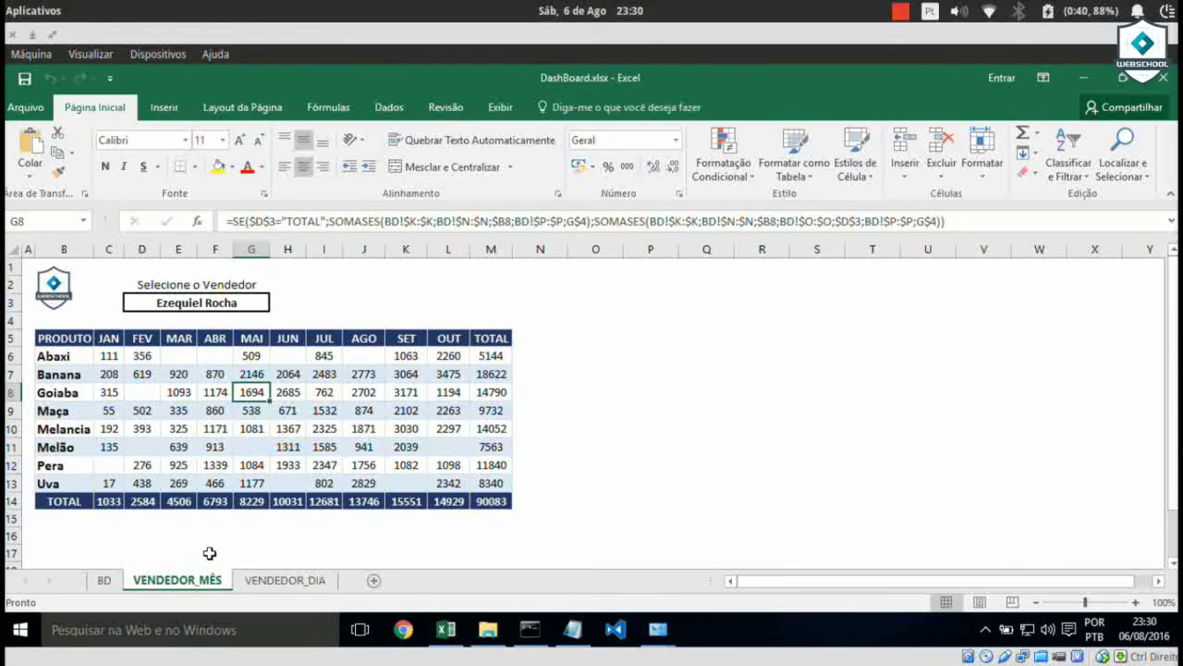
{"action": "left_click", "coordinate": [203, 301]}
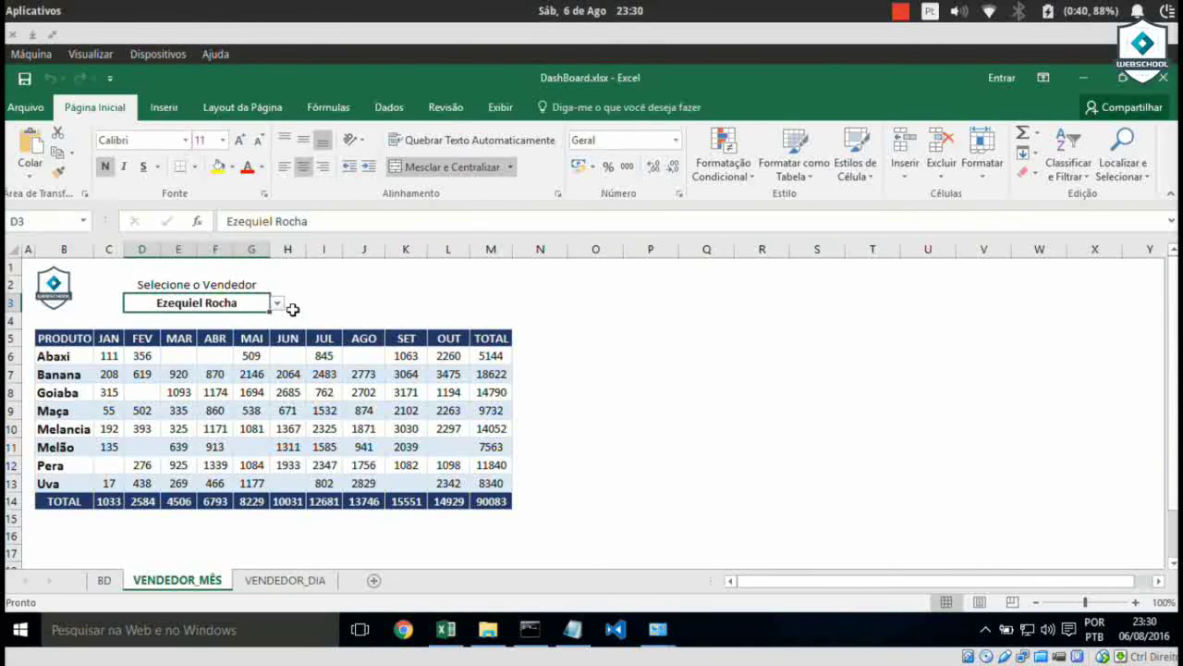
{"action": "left_click", "coordinate": [104, 582]}
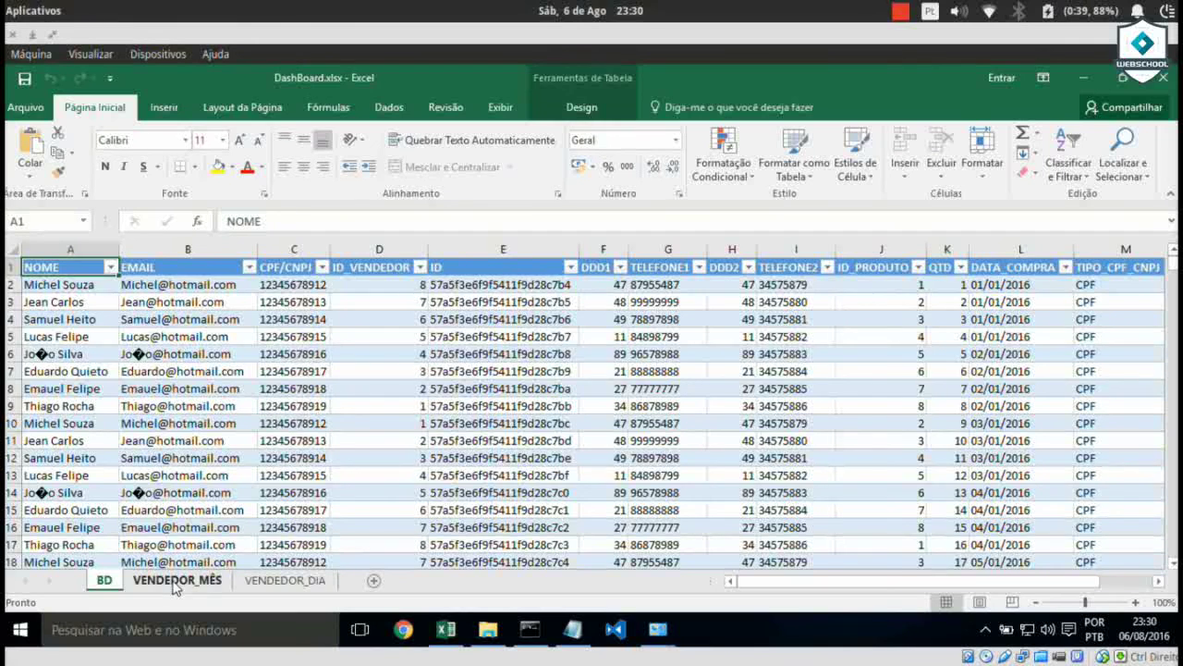
{"action": "left_click", "coordinate": [176, 582]}
Step: Pick two different vendors in D3, then TOTAL to see all vendors combined
{"action": "left_click", "coordinate": [277, 305]}
{"action": "left_click", "coordinate": [245, 318]}
{"action": "left_click", "coordinate": [276, 305]}
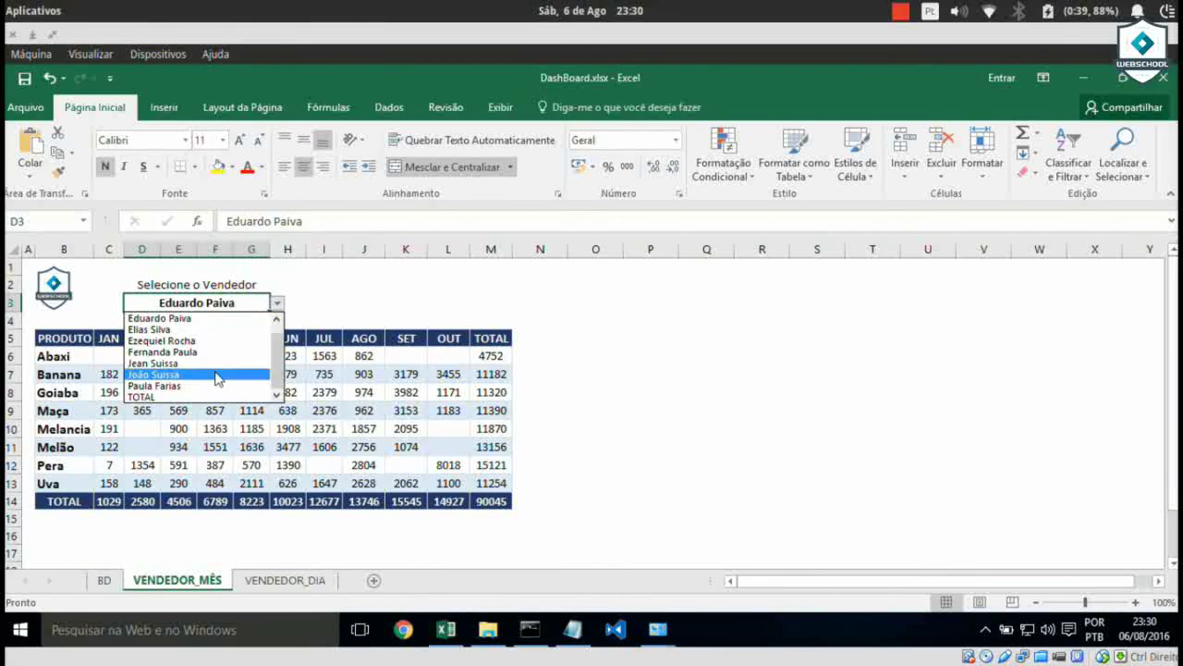
{"action": "left_click", "coordinate": [246, 374]}
{"action": "left_click", "coordinate": [276, 304]}
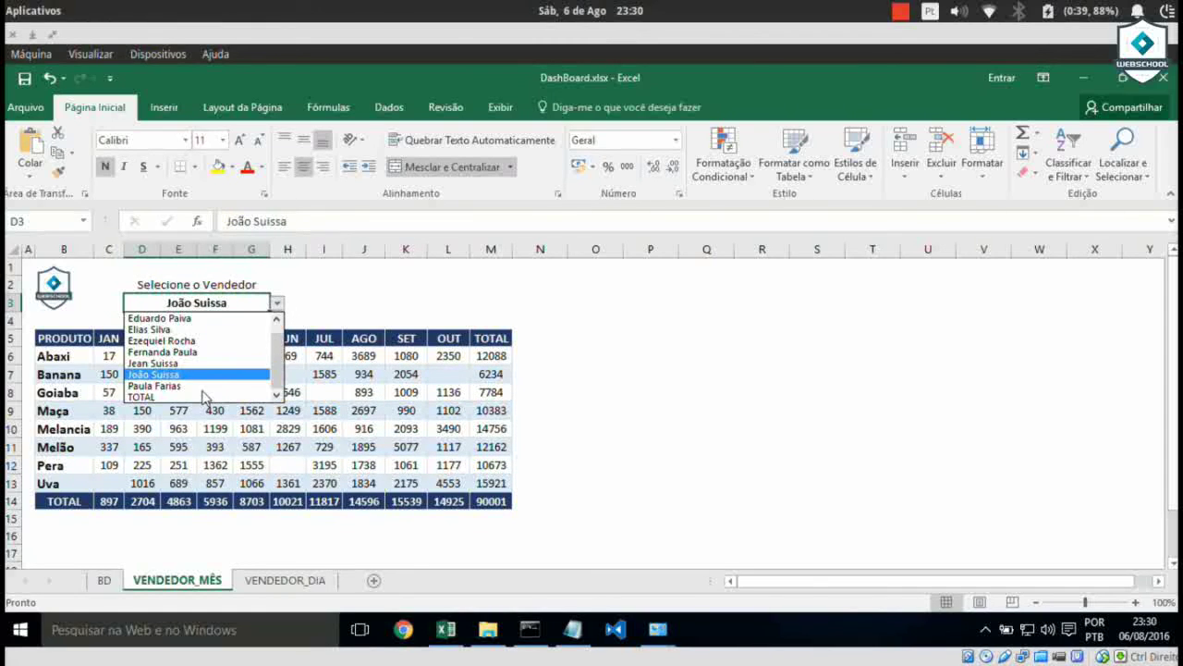
{"action": "left_click", "coordinate": [205, 397]}
Step: Choose two more vendors in D3, ending on a grand total of 90061
{"action": "left_click", "coordinate": [276, 305]}
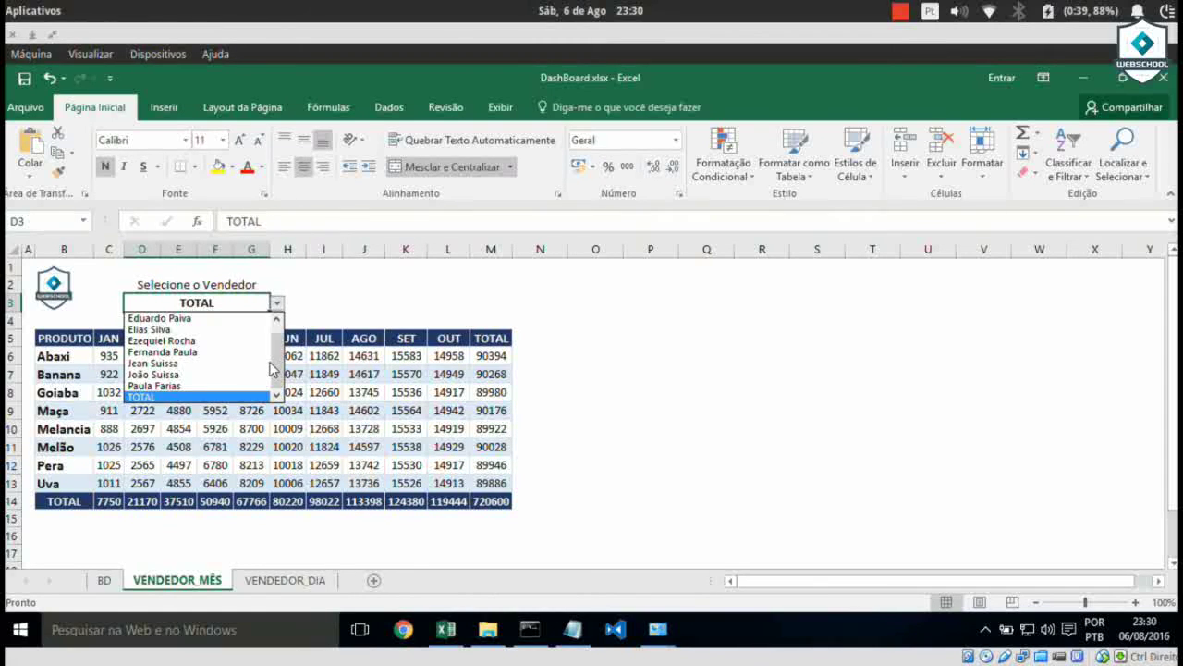
{"action": "scroll", "coordinate": [273, 368], "scroll_direction": "up", "scroll_amount": 1}
{"action": "left_click", "coordinate": [204, 329]}
{"action": "left_click", "coordinate": [276, 306]}
{"action": "left_click", "coordinate": [210, 349]}
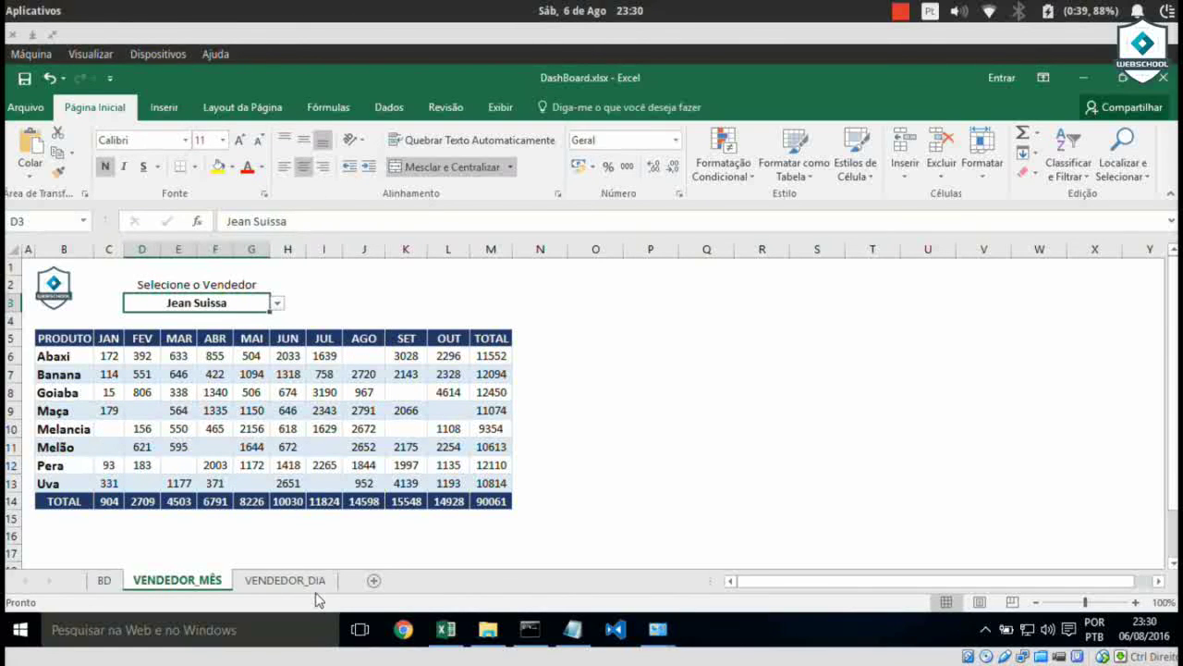
{"action": "left_click", "coordinate": [294, 581]}
Step: Set the daily sheet's month in D3 to ABRIL, then JANEIRO
{"action": "left_click", "coordinate": [306, 305]}
{"action": "left_click", "coordinate": [336, 305]}
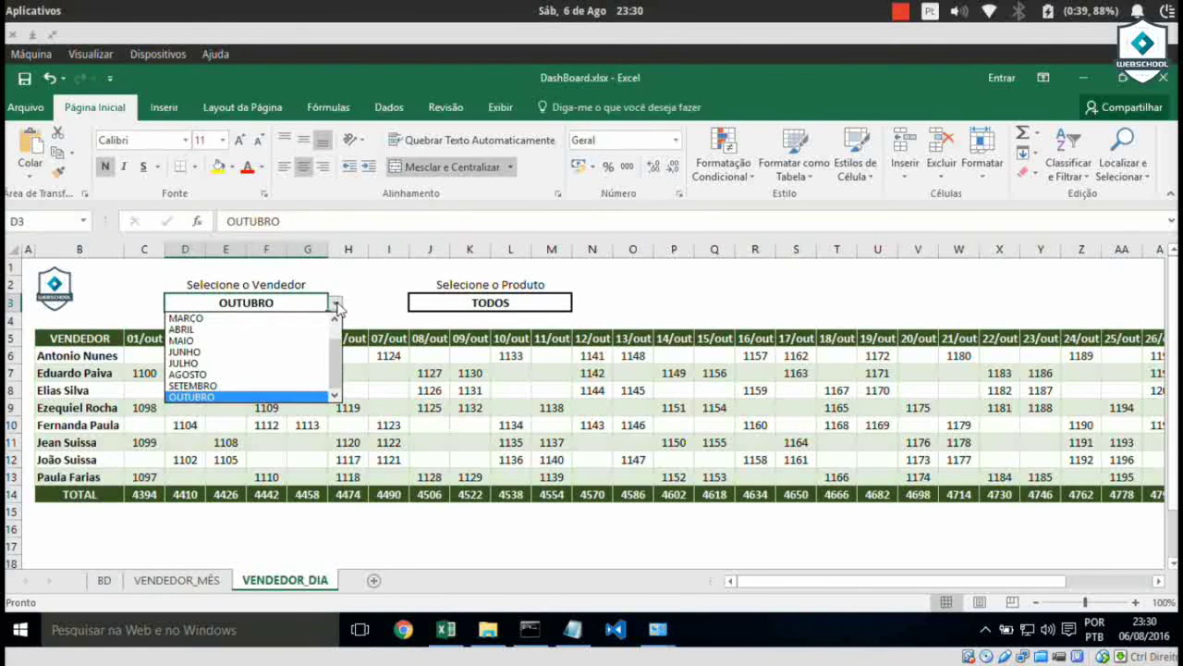
{"action": "left_click", "coordinate": [261, 330]}
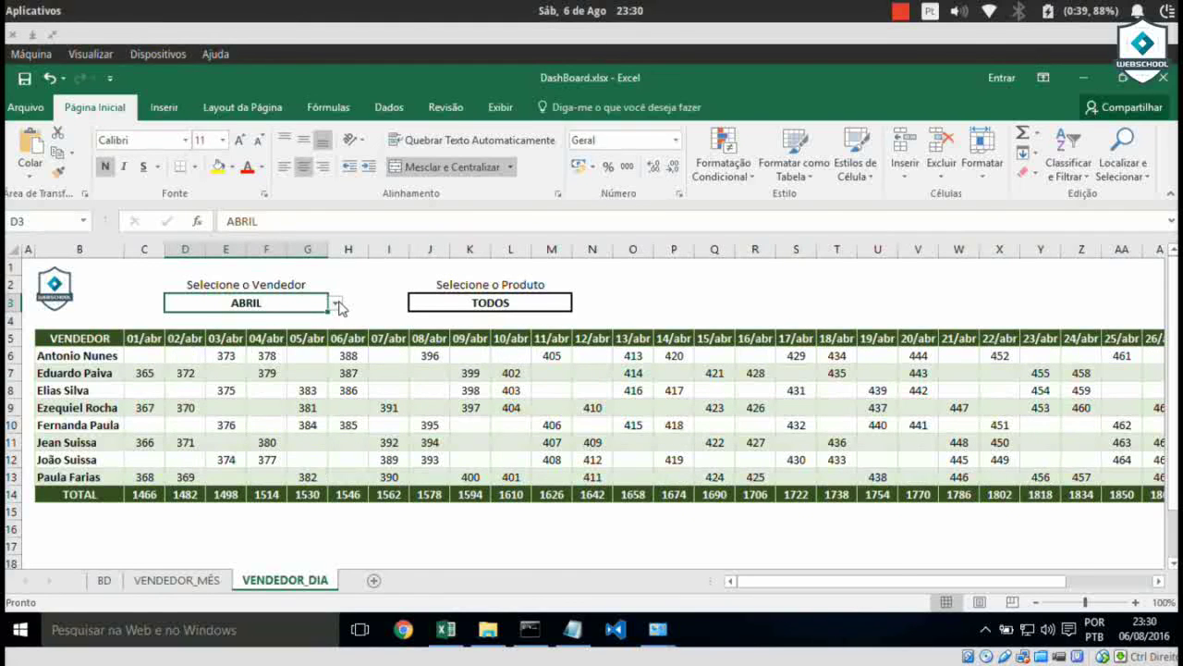
{"action": "left_click", "coordinate": [340, 307]}
{"action": "scroll", "coordinate": [344, 360], "scroll_direction": "up", "scroll_amount": 2}
{"action": "left_click", "coordinate": [287, 324]}
Step: Inspect the January daily table, its vendor names and the formula in E8
{"action": "left_click_drag", "start_coordinate": [78, 356], "coordinate": [72, 477]}
{"action": "left_click", "coordinate": [242, 306]}
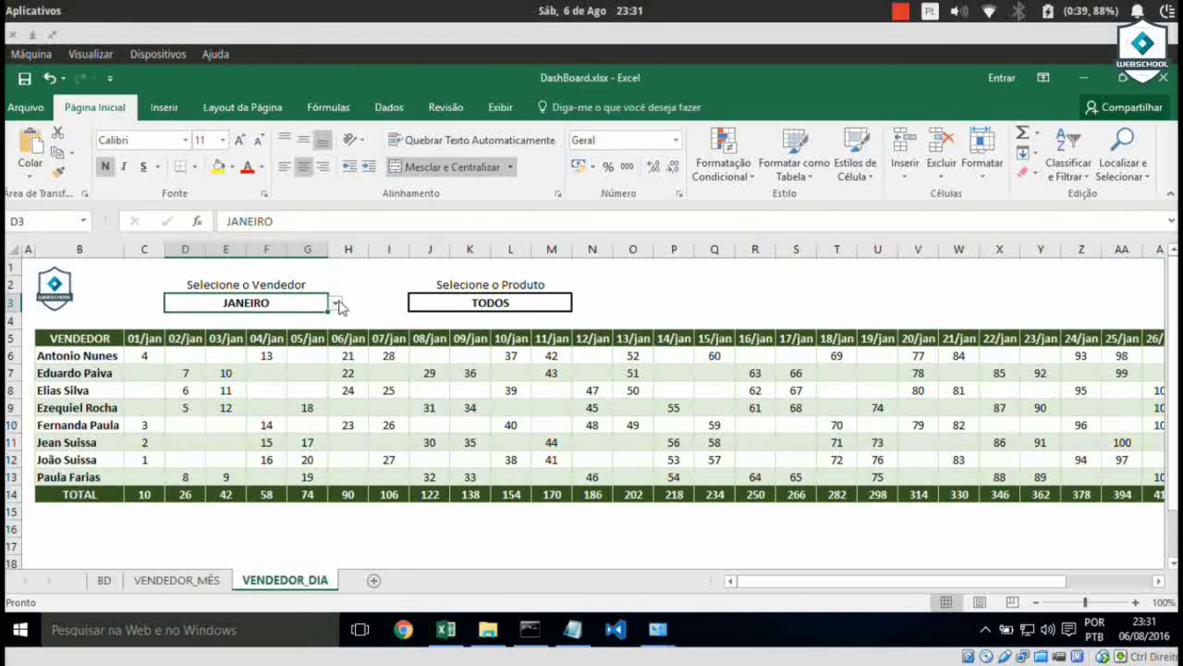
{"action": "left_click_drag", "start_coordinate": [237, 339], "coordinate": [467, 472]}
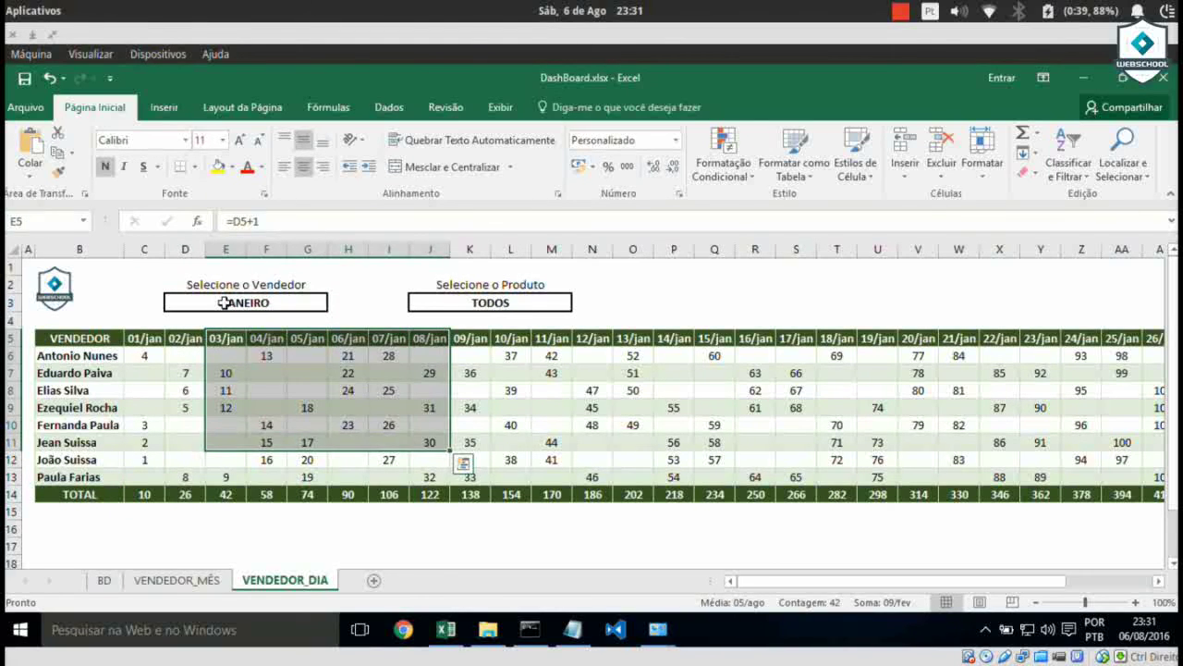
{"action": "left_click", "coordinate": [230, 387]}
{"action": "left_click", "coordinate": [278, 309]}
{"action": "mouse_move", "coordinate": [145, 340]}
{"action": "left_mouse_down"}
{"action": "mouse_move", "coordinate": [600, 416]}
{"action": "mouse_move", "coordinate": [730, 425]}
{"action": "left_mouse_up"}
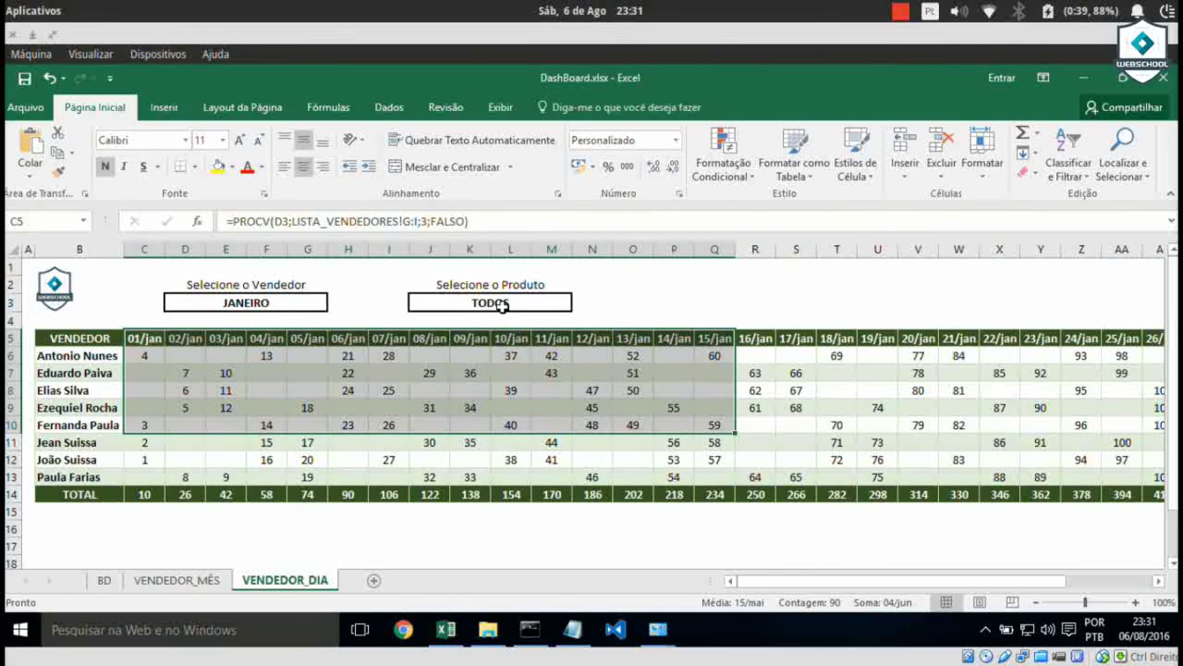
Step: Switch the product in J3 to Banana, then to Melancia
{"action": "left_click", "coordinate": [504, 305]}
{"action": "left_click", "coordinate": [579, 304]}
{"action": "left_click", "coordinate": [555, 318]}
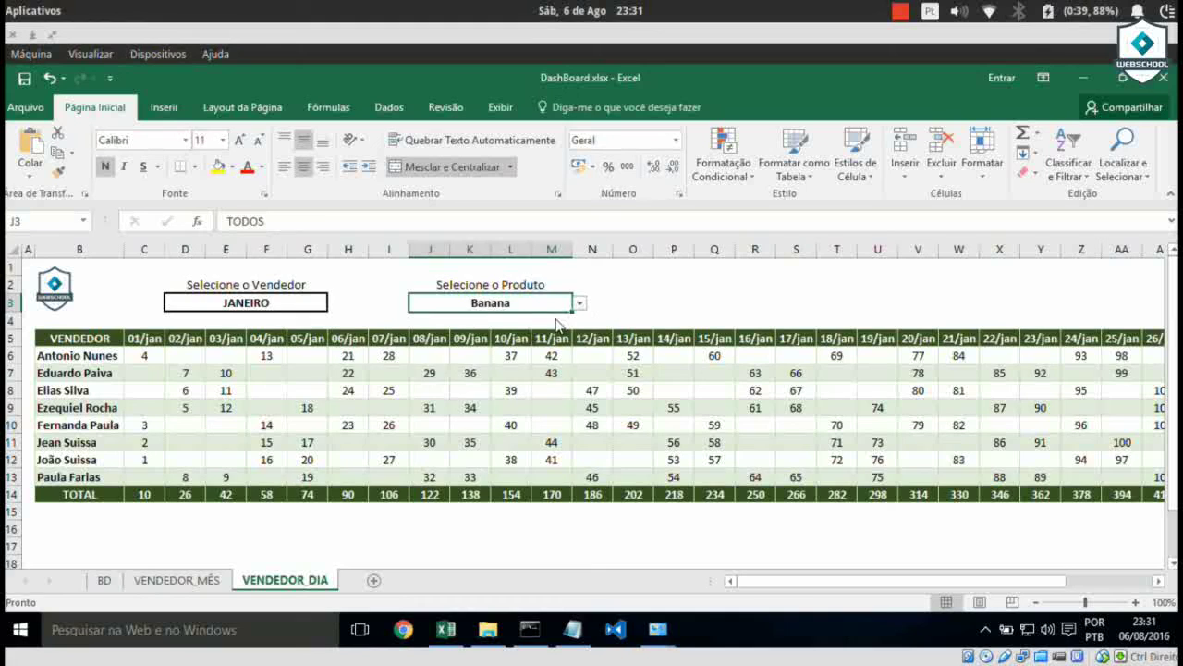
{"action": "left_click_drag", "start_coordinate": [79, 355], "coordinate": [79, 476]}
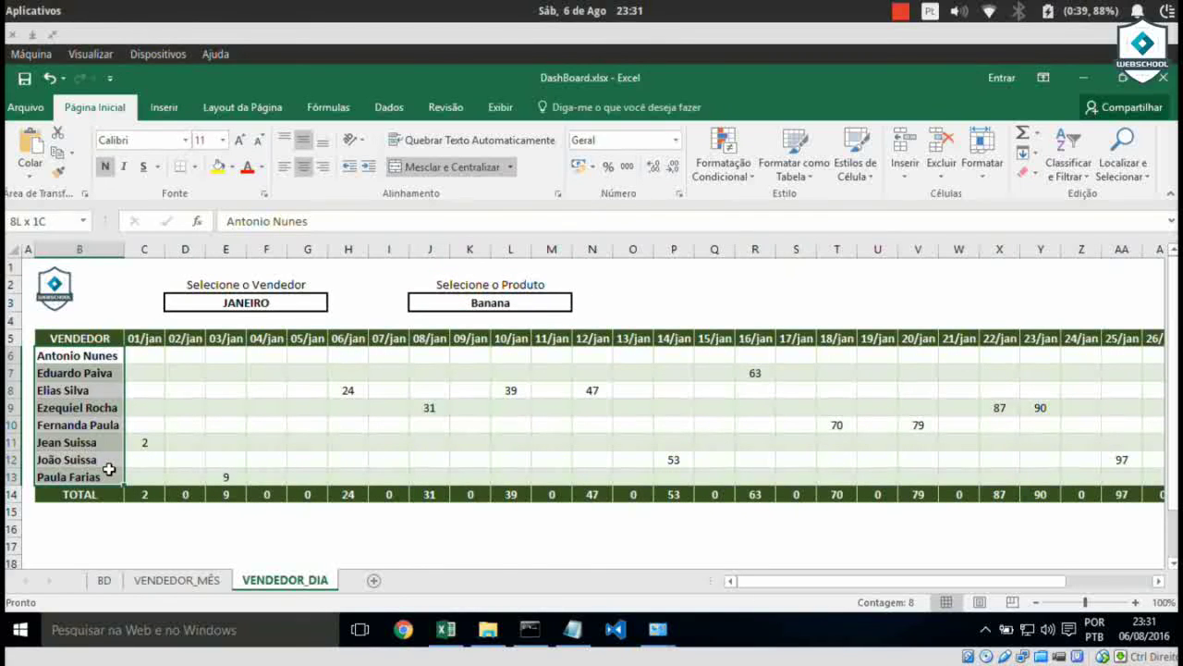
{"action": "left_click", "coordinate": [543, 306]}
{"action": "left_click", "coordinate": [580, 304]}
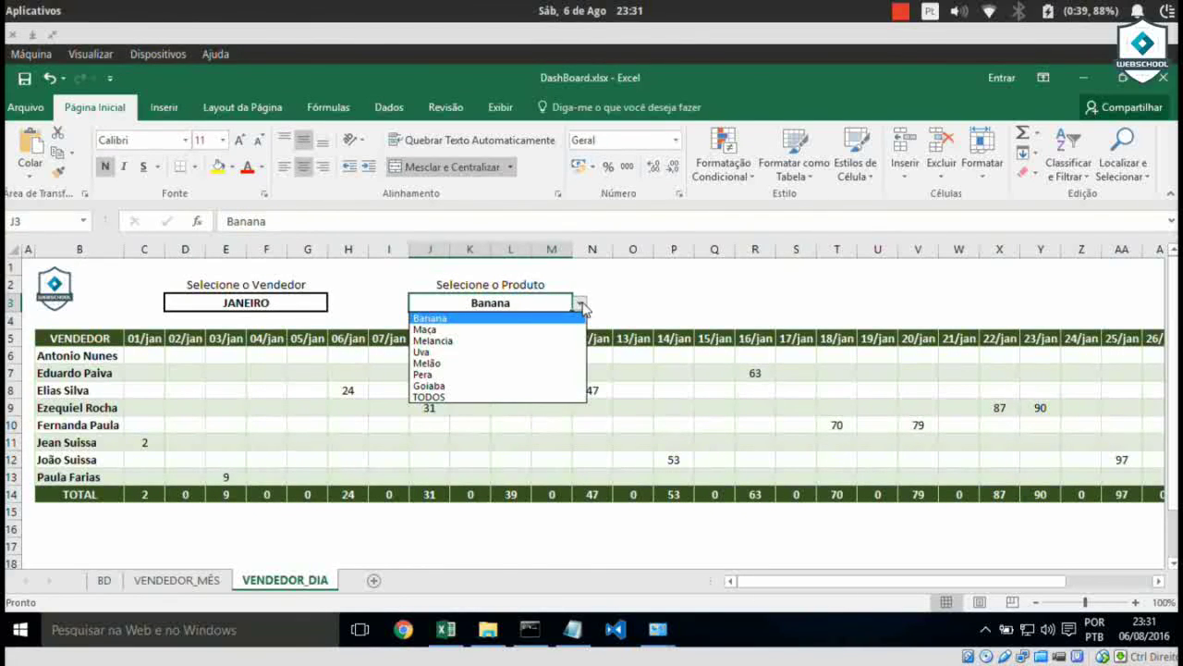
{"action": "left_click", "coordinate": [552, 340]}
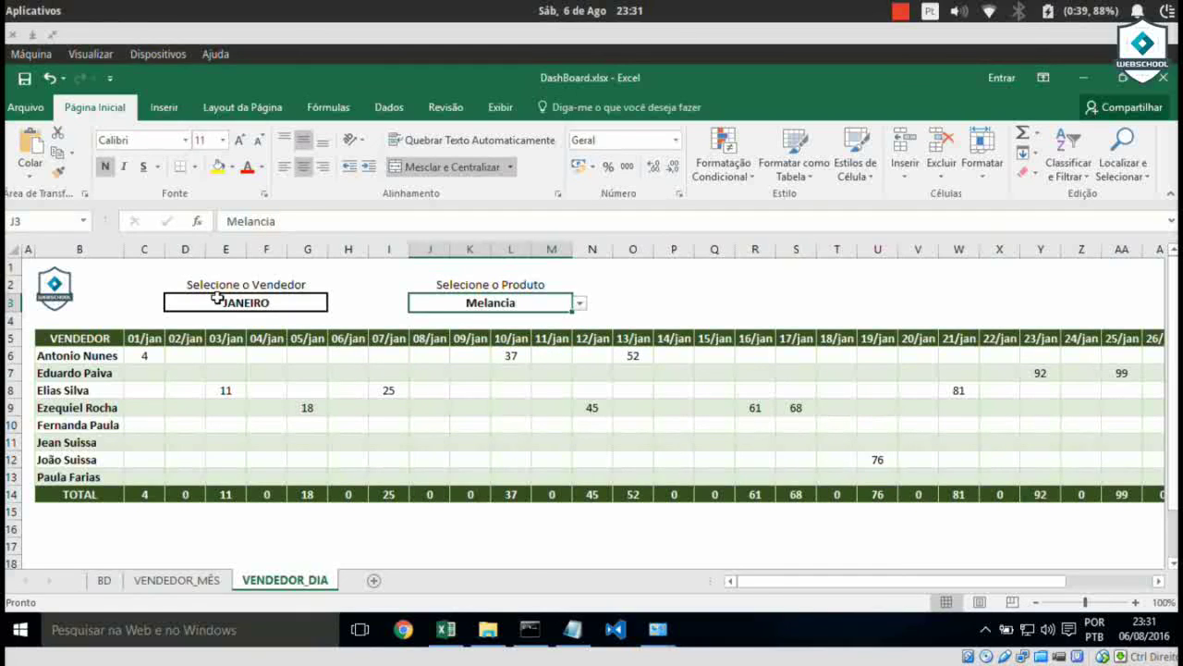
Step: Show MARÇO in D3 and autofit all columns so the dates are readable
{"action": "left_click", "coordinate": [216, 297]}
{"action": "left_click", "coordinate": [335, 303]}
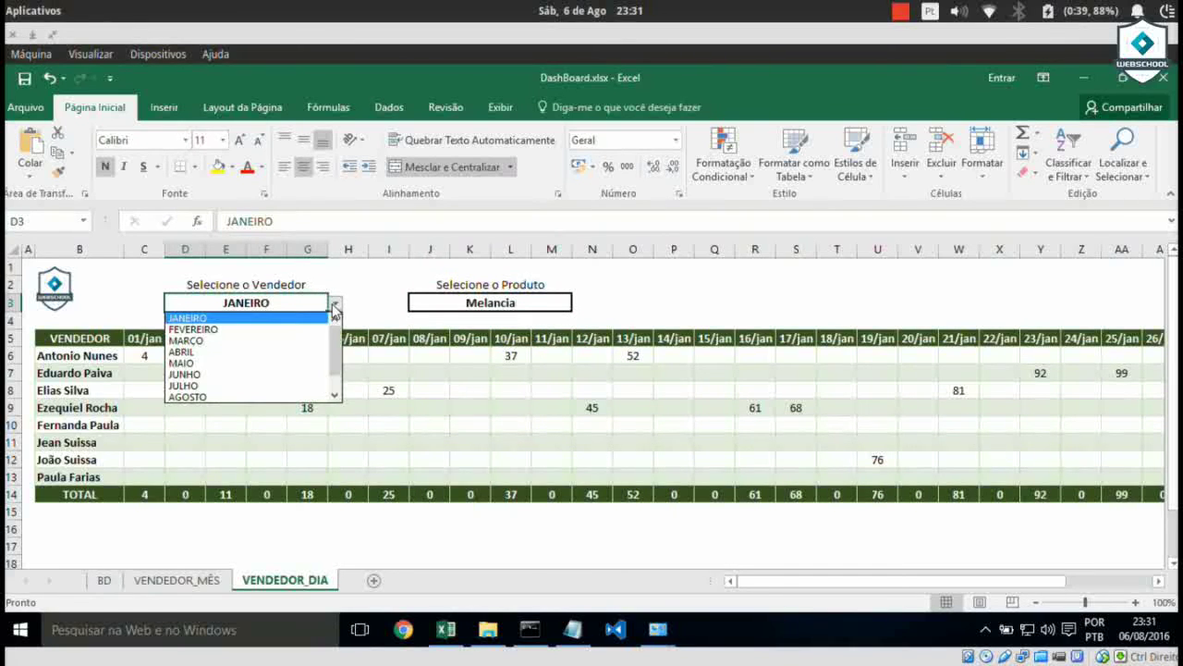
{"action": "left_click", "coordinate": [305, 338]}
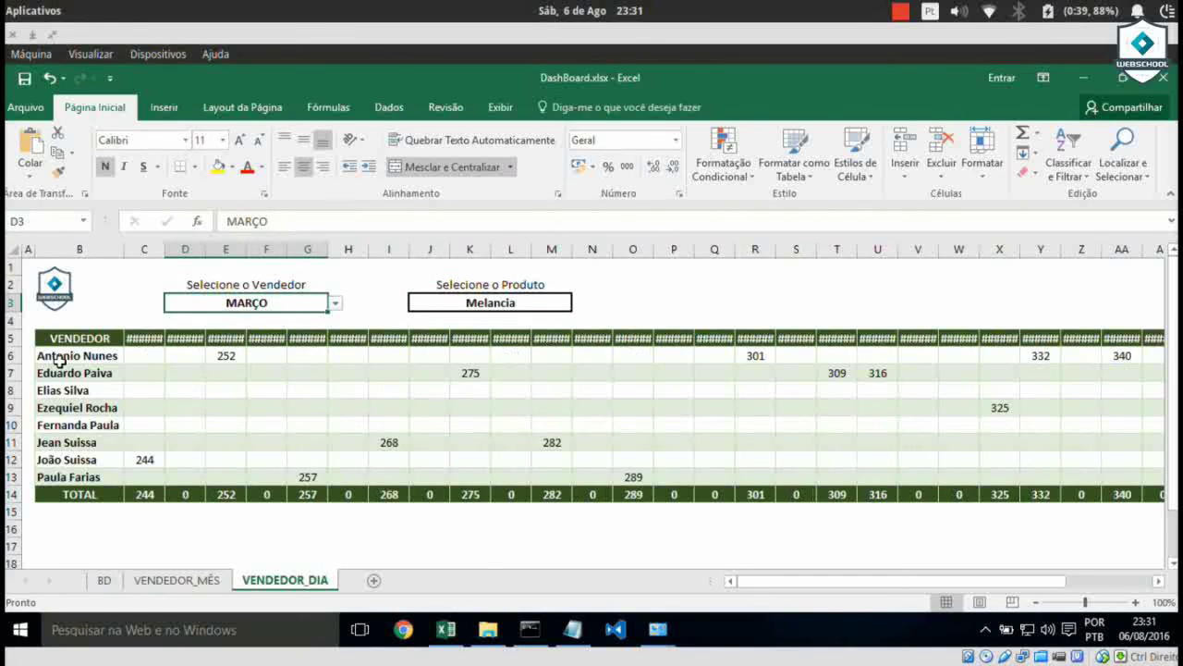
{"action": "left_click_drag", "start_coordinate": [166, 250], "coordinate": [170, 251]}
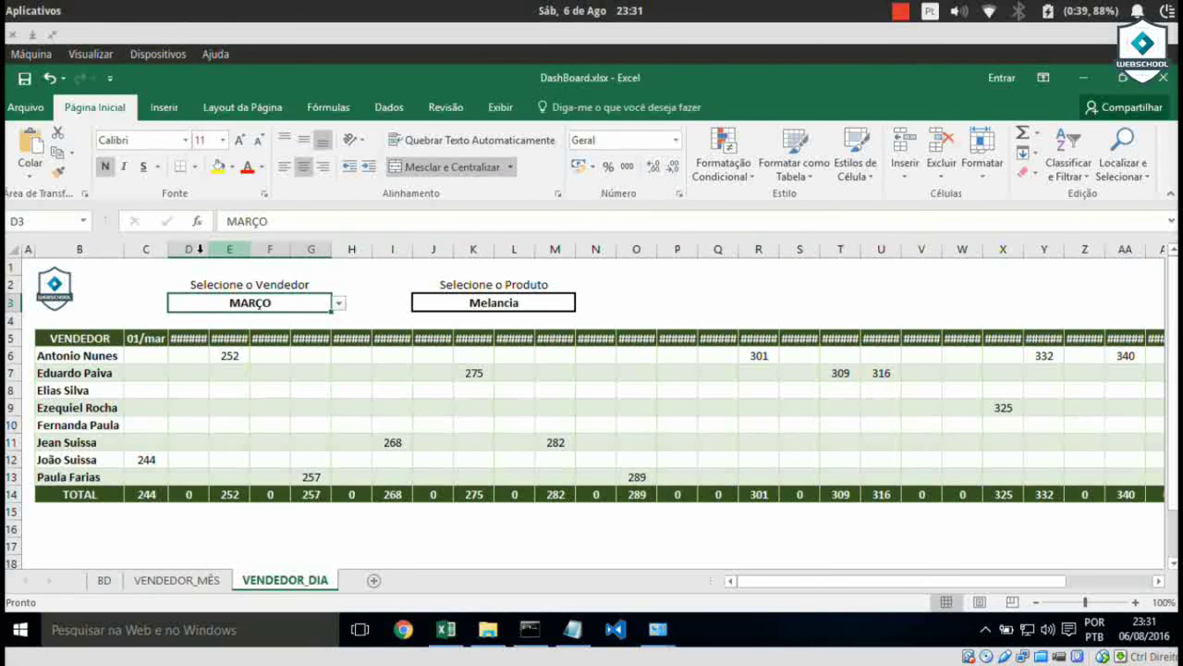
{"action": "left_click", "coordinate": [14, 248]}
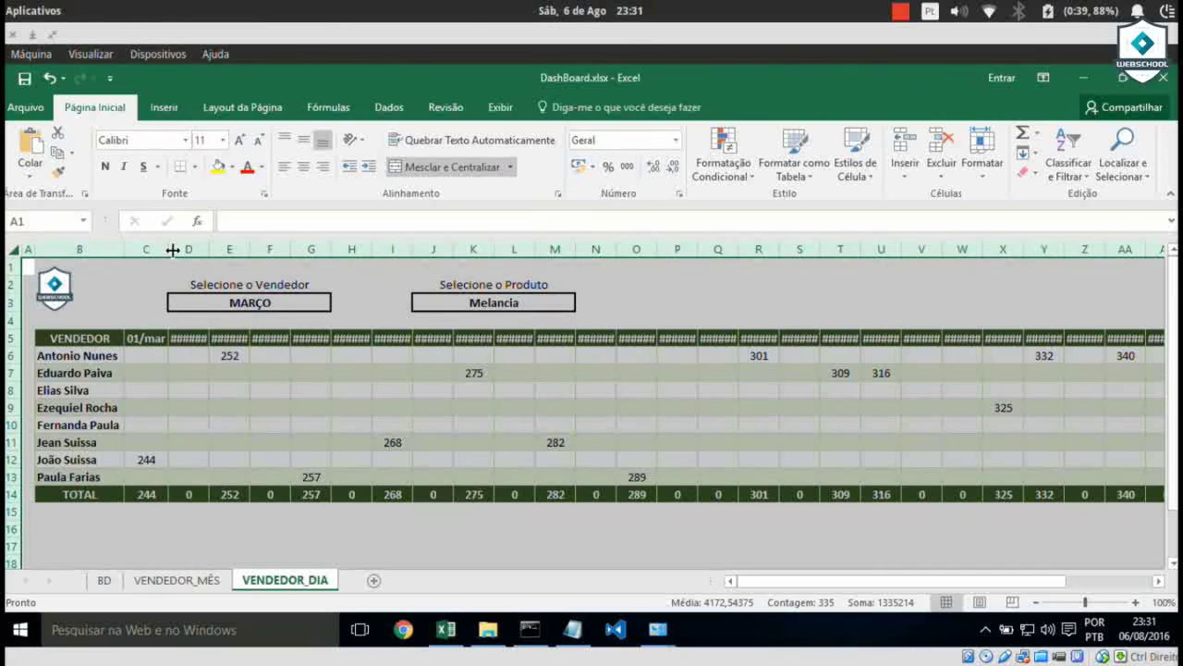
{"action": "double_click", "coordinate": [172, 250]}
{"action": "left_click", "coordinate": [180, 390]}
Step: Show MAIO in D3, then go back to the VENDEDOR_MÊS sheet
{"action": "left_click", "coordinate": [316, 305]}
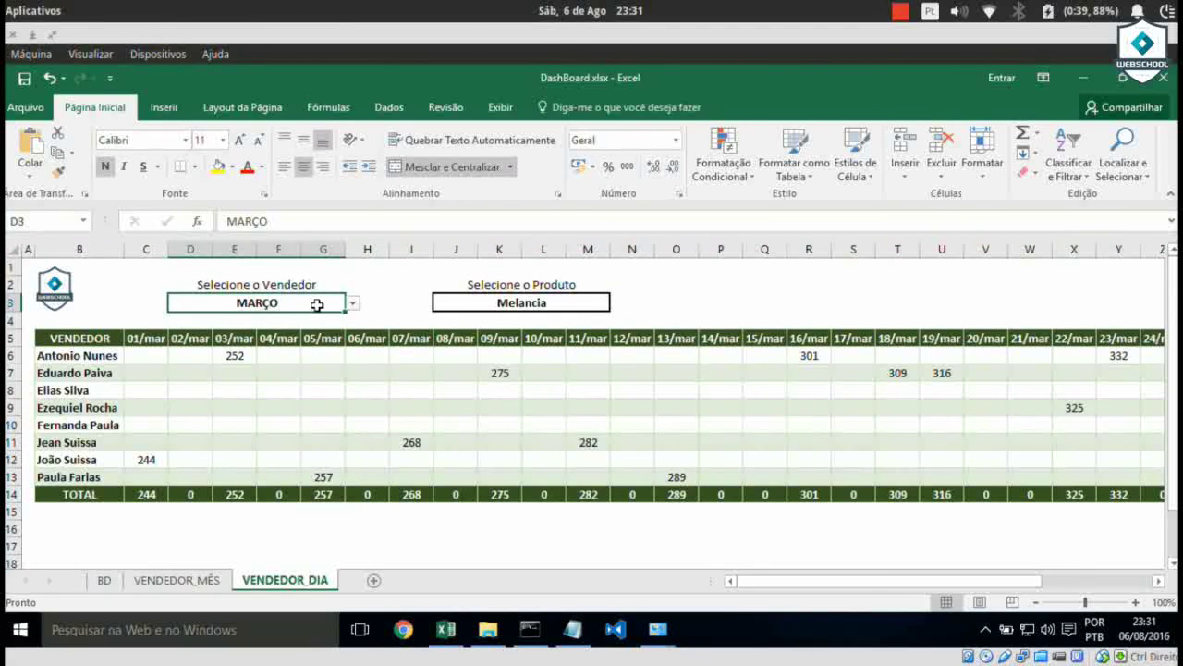
{"action": "left_click", "coordinate": [353, 303]}
{"action": "left_click", "coordinate": [222, 342]}
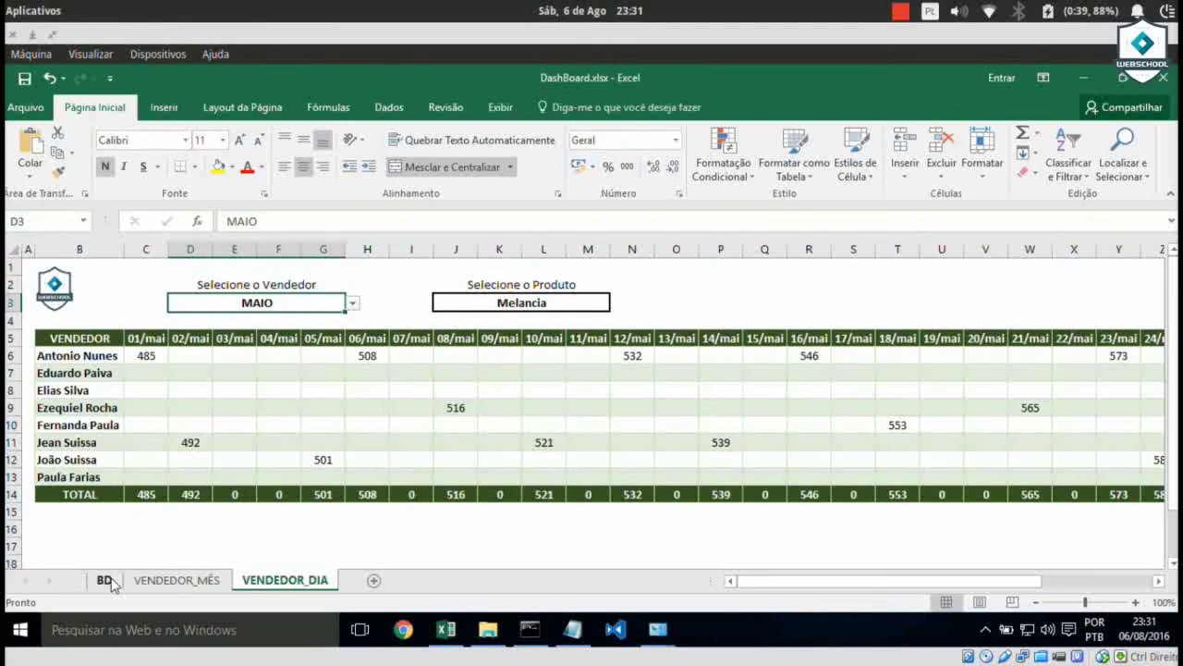
{"action": "left_click", "coordinate": [176, 580]}
{"action": "left_click", "coordinate": [277, 305]}
Step: Show another vendor's monthly totals, then inspect the BD sheet's CPF/CNPJ and EMAIL columns
{"action": "left_click", "coordinate": [215, 331]}
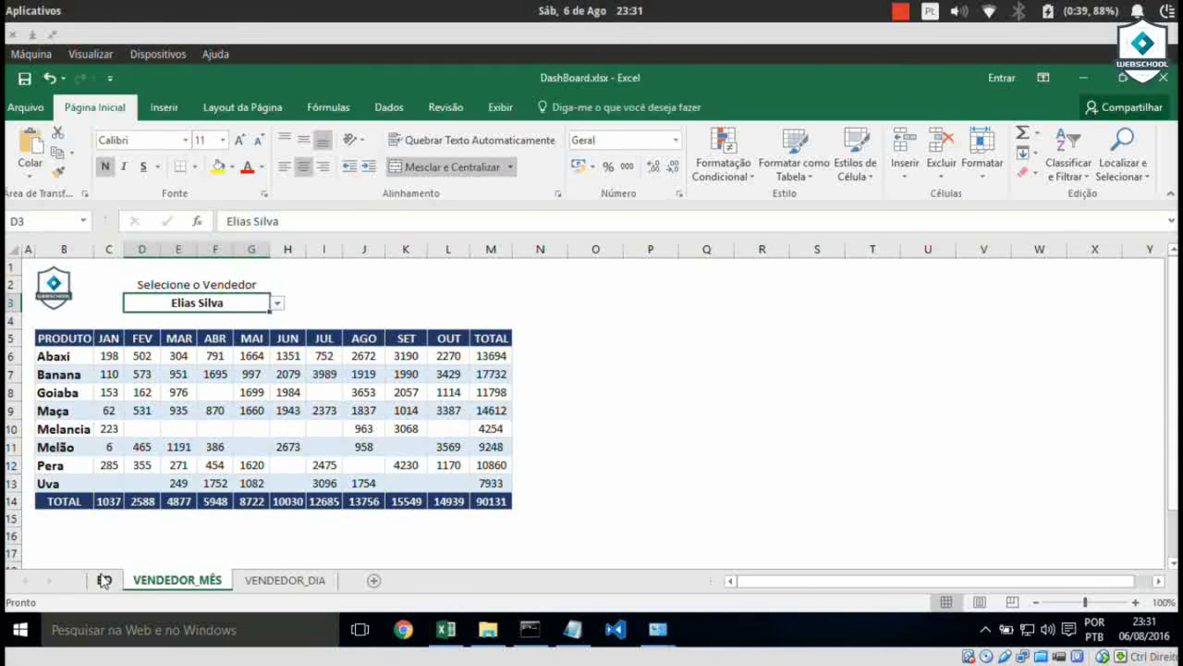
{"action": "left_click", "coordinate": [104, 580]}
{"action": "left_click", "coordinate": [268, 261]}
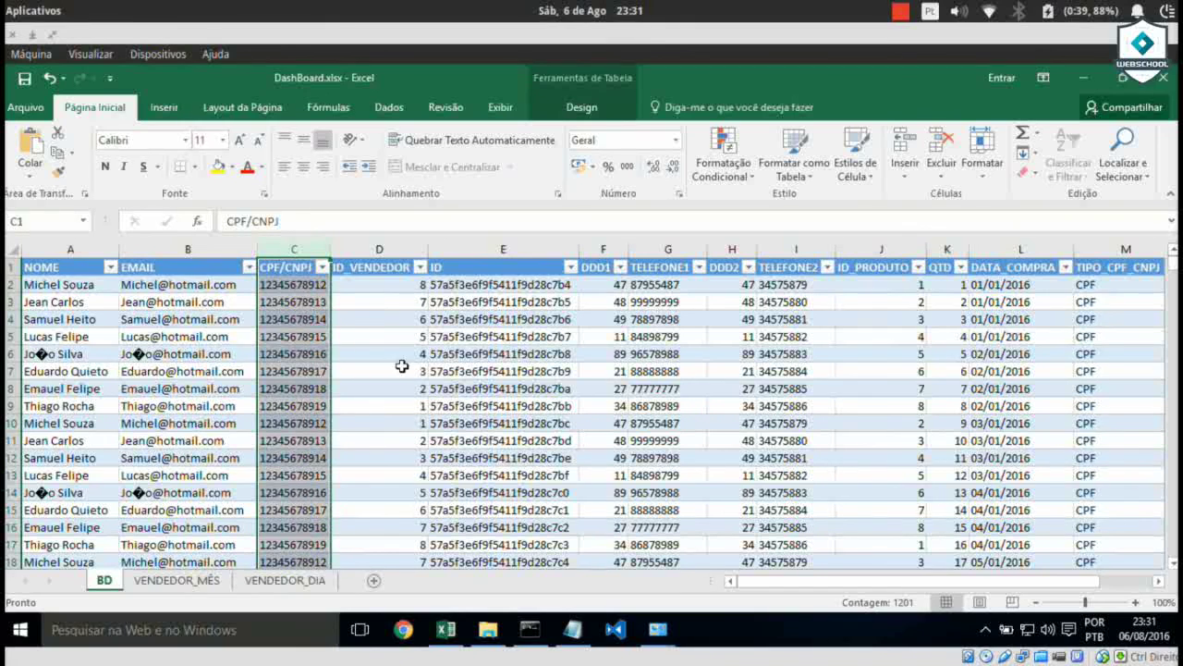
{"action": "left_click", "coordinate": [208, 336]}
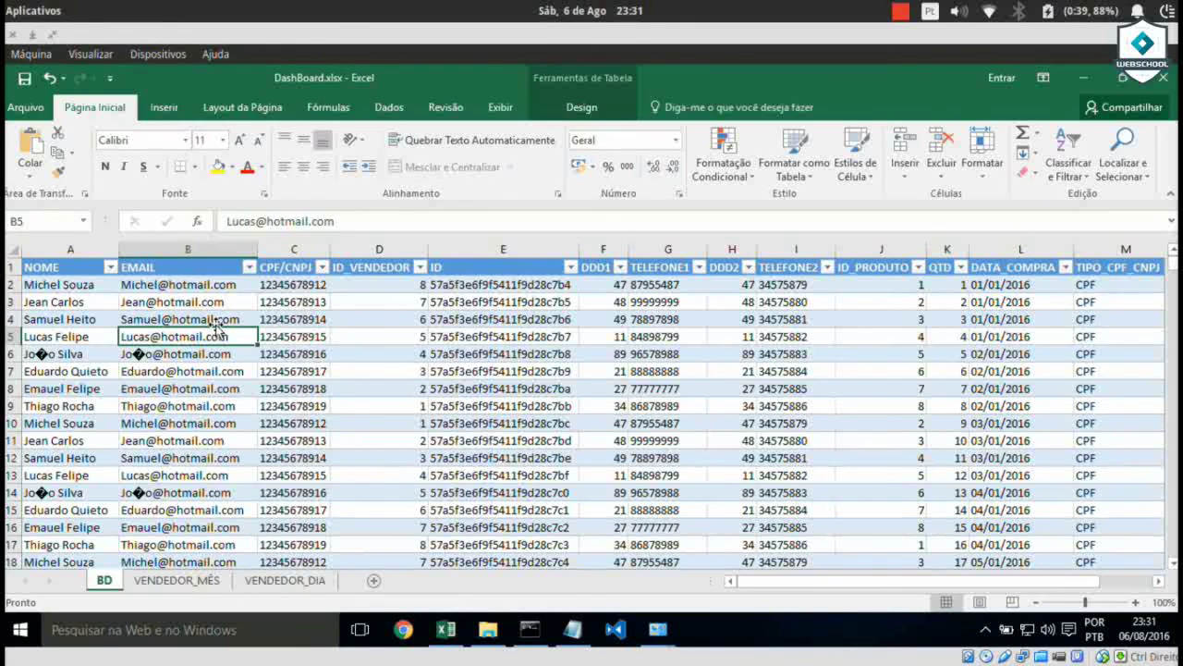
{"action": "left_click", "coordinate": [250, 267]}
{"action": "left_click", "coordinate": [110, 267]}
Step: Abandon the empty NOME filter search and refresh the BD table with Atualizar
{"action": "left_click", "coordinate": [110, 267]}
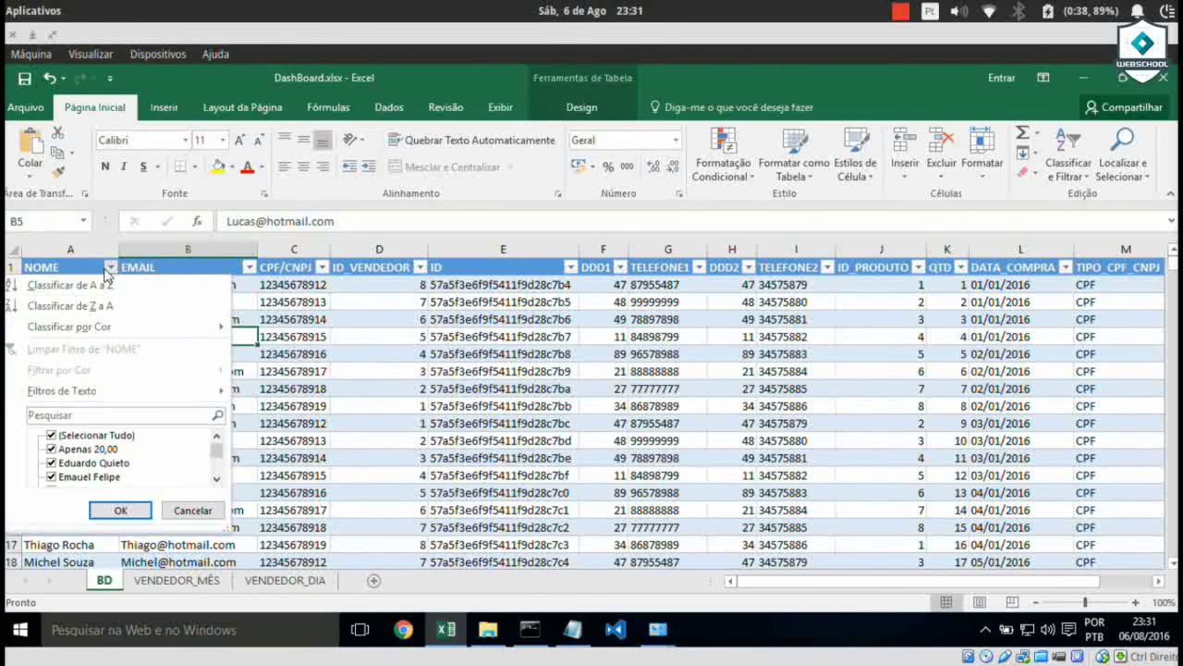
{"action": "left_click", "coordinate": [101, 415]}
{"action": "type", "text": "joa"}
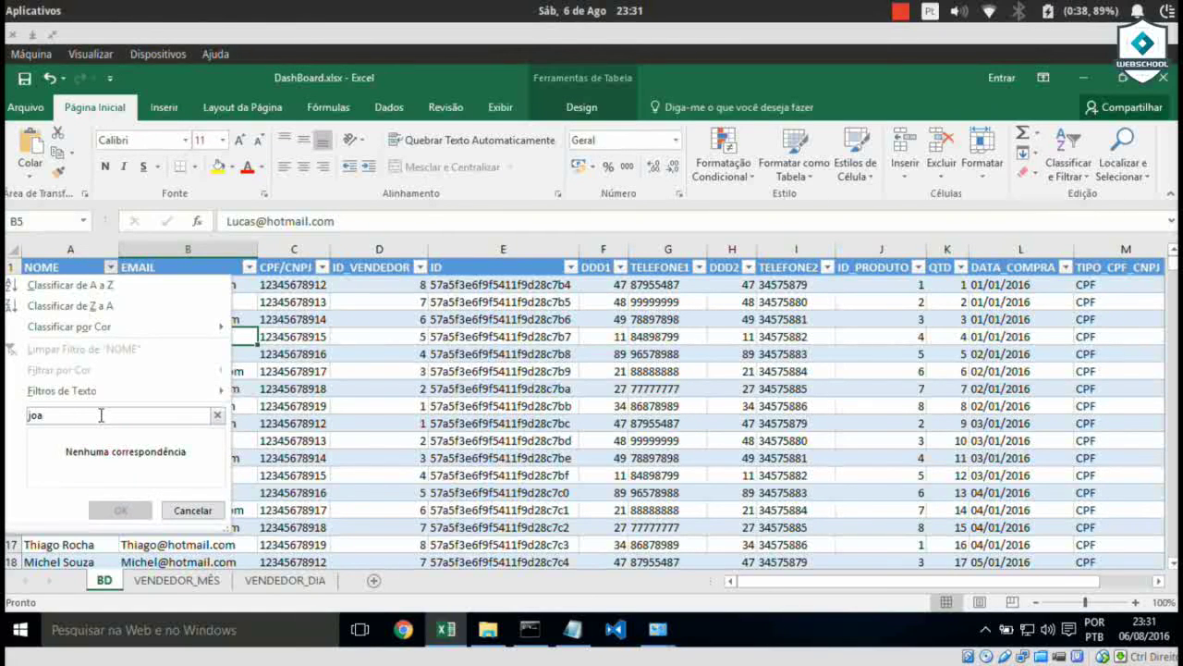
{"action": "key", "text": "Escape"}
{"action": "left_click", "coordinate": [269, 267]}
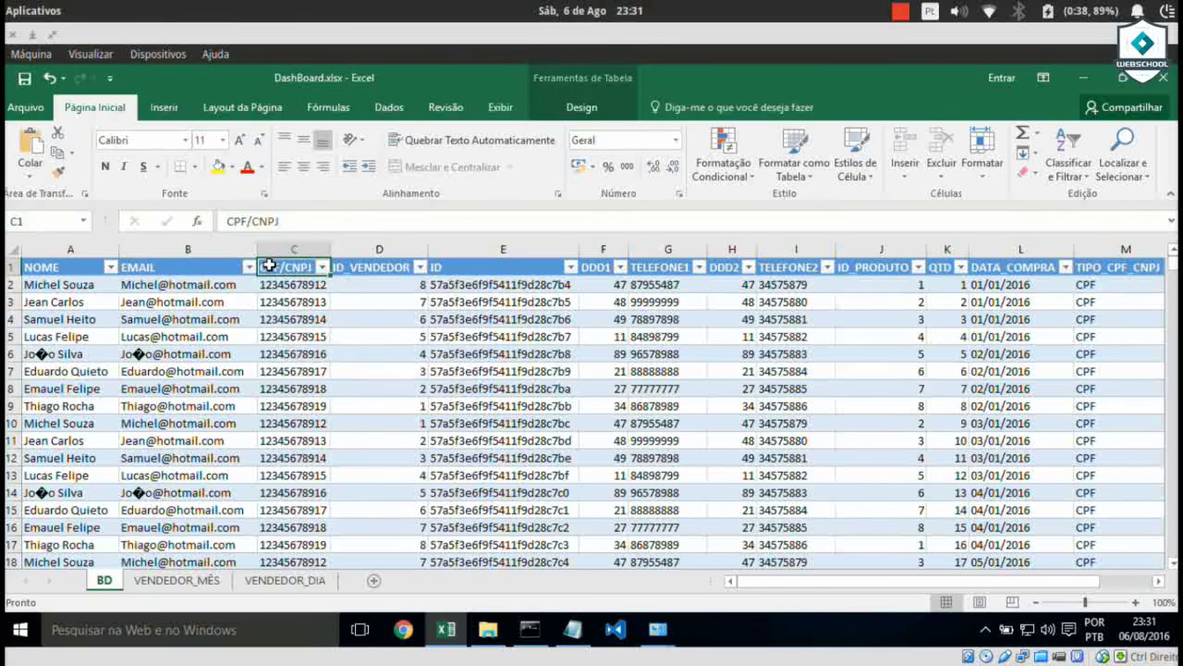
{"action": "right_click", "coordinate": [269, 267]}
{"action": "left_click", "coordinate": [323, 339]}
Step: Filter the NOME column down to the new record and return to VENDEDOR_MÊS
{"action": "left_click", "coordinate": [58, 335]}
{"action": "left_click", "coordinate": [110, 266]}
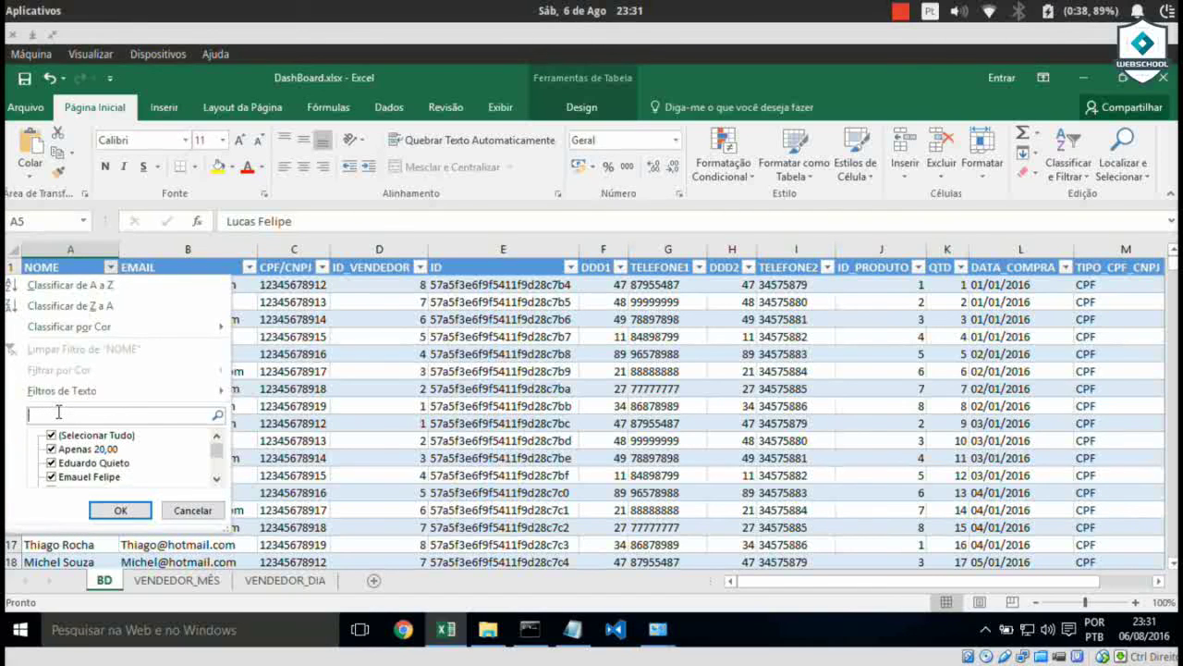
{"action": "left_click", "coordinate": [120, 509]}
{"action": "mouse_move", "coordinate": [728, 577]}
{"action": "left_mouse_down"}
{"action": "mouse_move", "coordinate": [883, 592]}
{"action": "mouse_move", "coordinate": [727, 592]}
{"action": "left_mouse_up"}
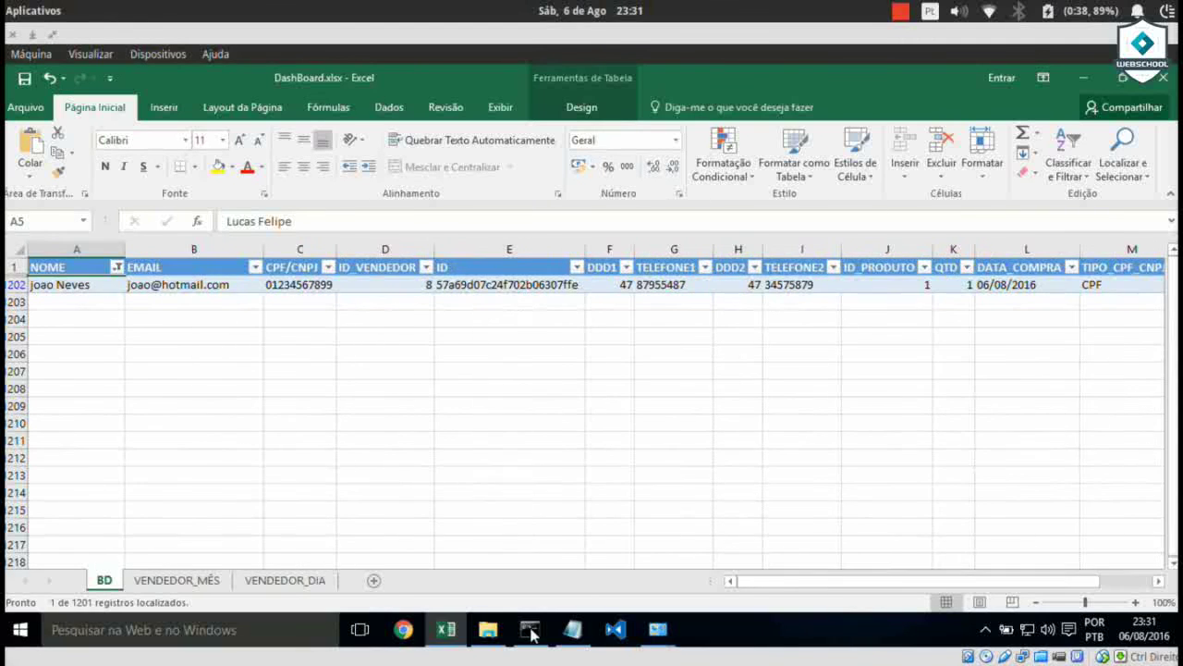
{"action": "left_click", "coordinate": [189, 580]}
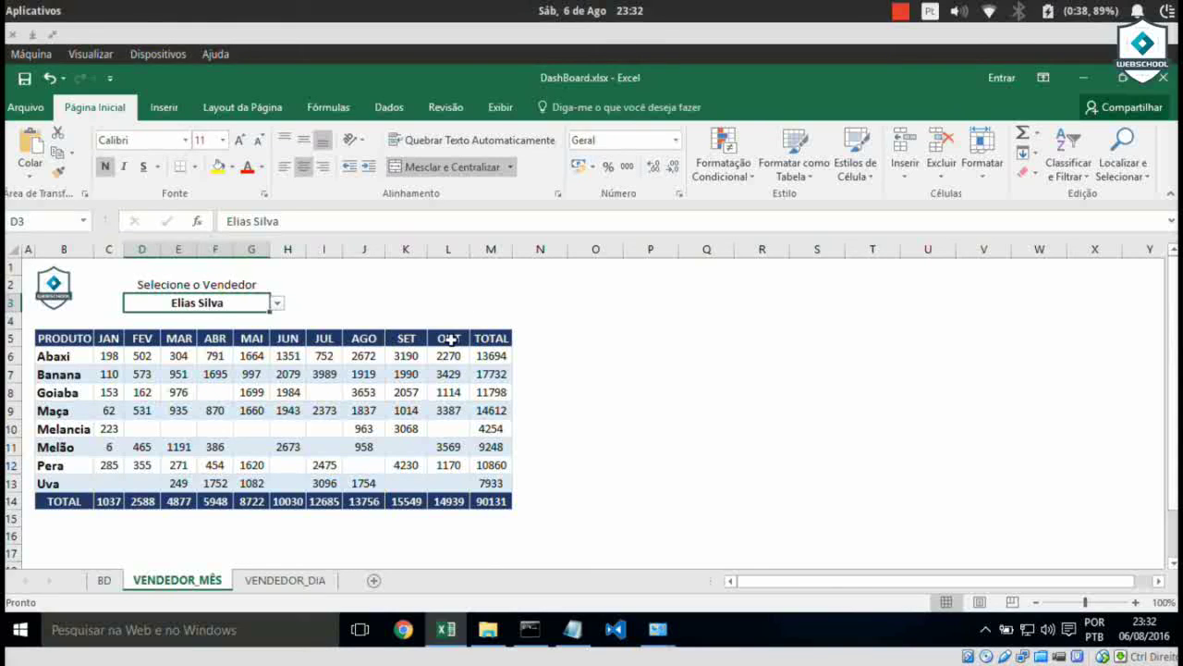
{"action": "left_click", "coordinate": [450, 340]}
{"action": "left_click_drag", "start_coordinate": [364, 338], "coordinate": [368, 495]}
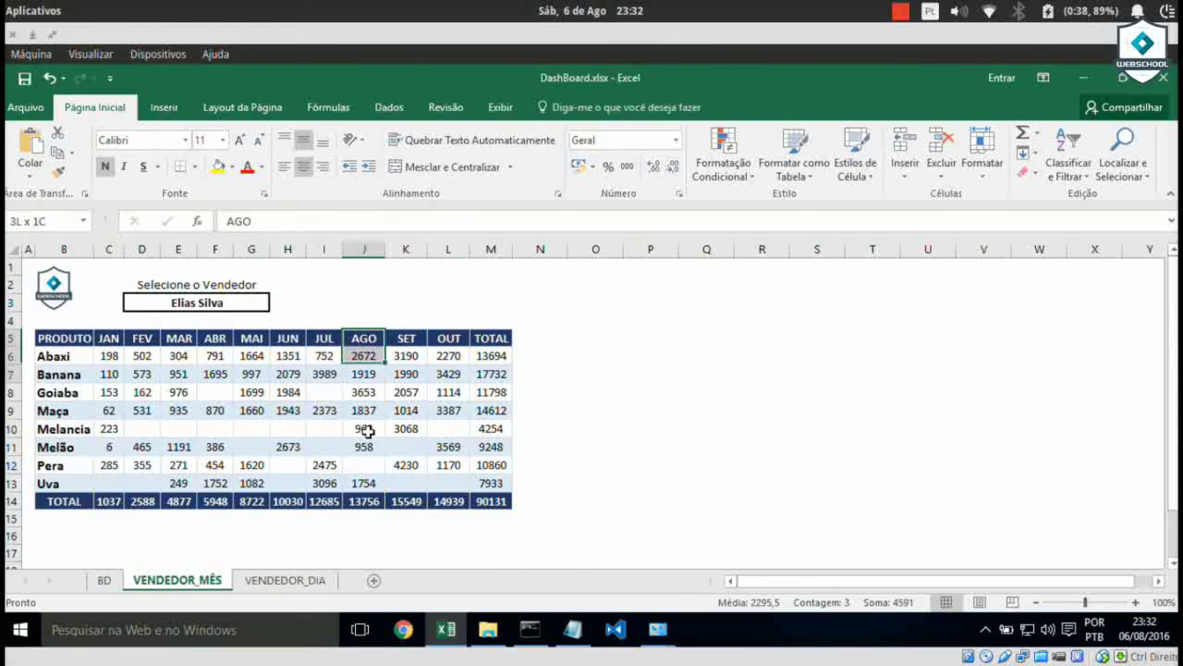
{"action": "left_click", "coordinate": [363, 501]}
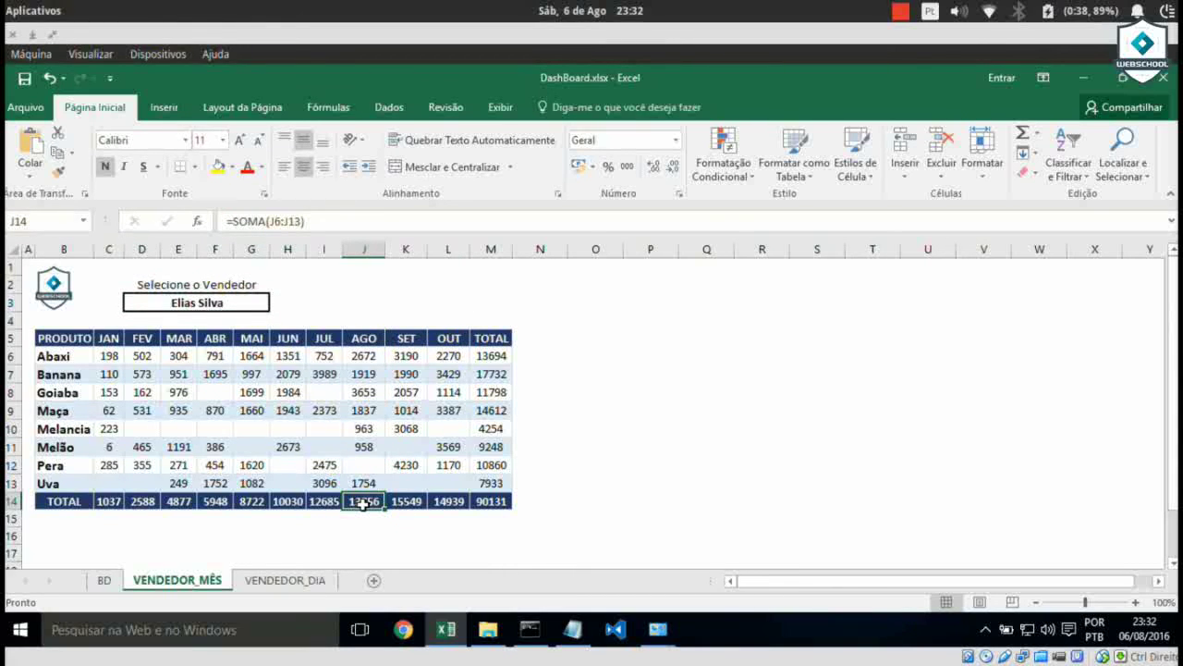
{"action": "left_click", "coordinate": [233, 300]}
{"action": "left_click", "coordinate": [278, 303]}
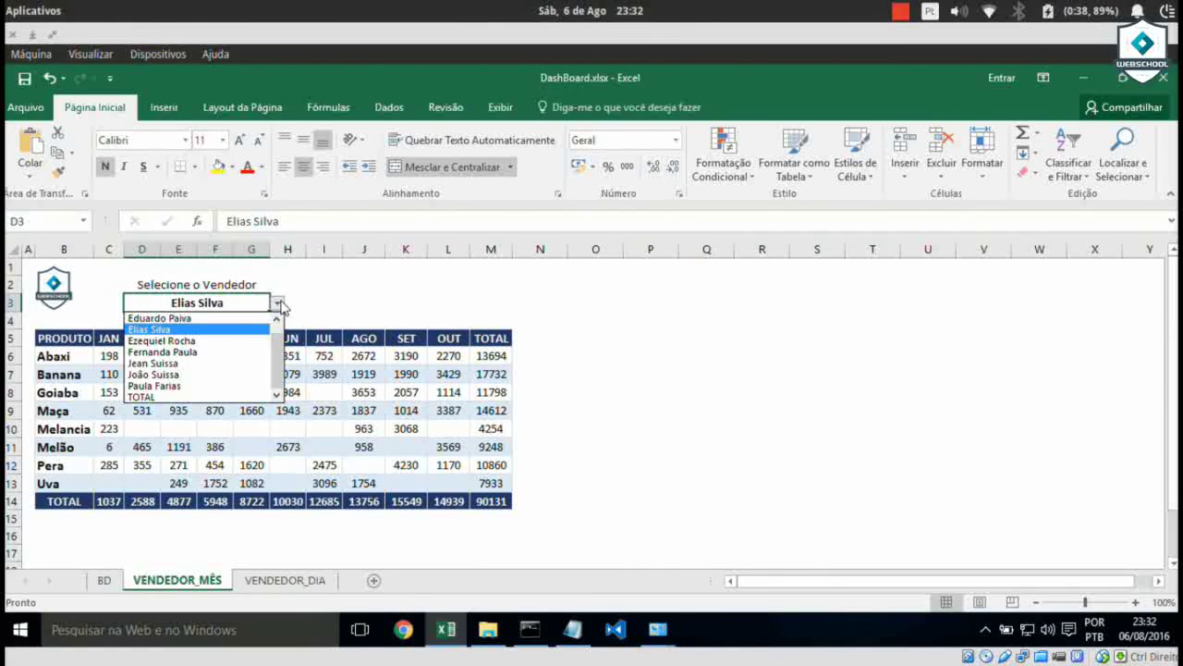
{"action": "left_click", "coordinate": [335, 441]}
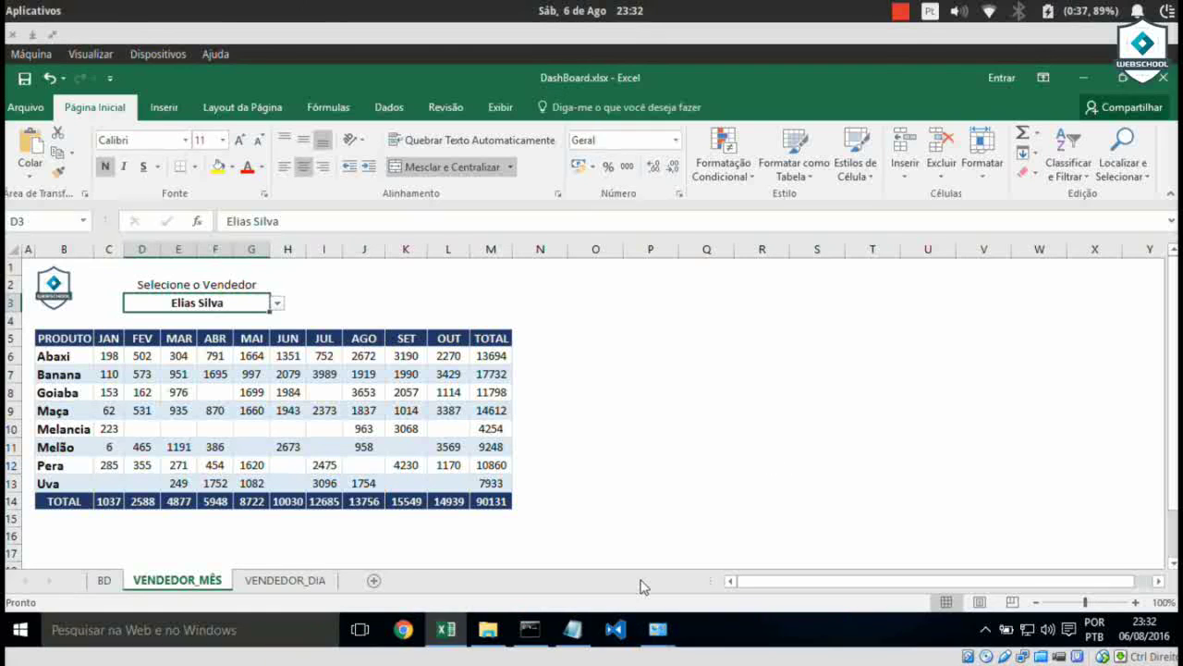
{"action": "left_click", "coordinate": [527, 629]}
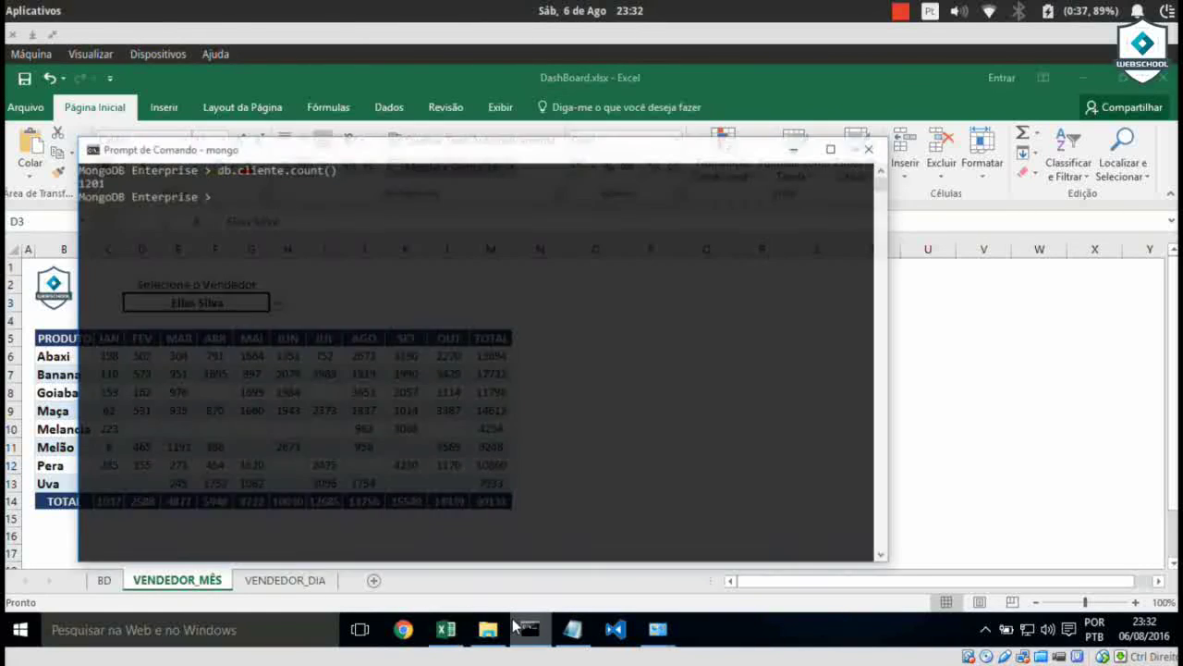
{"action": "left_click", "coordinate": [801, 123]}
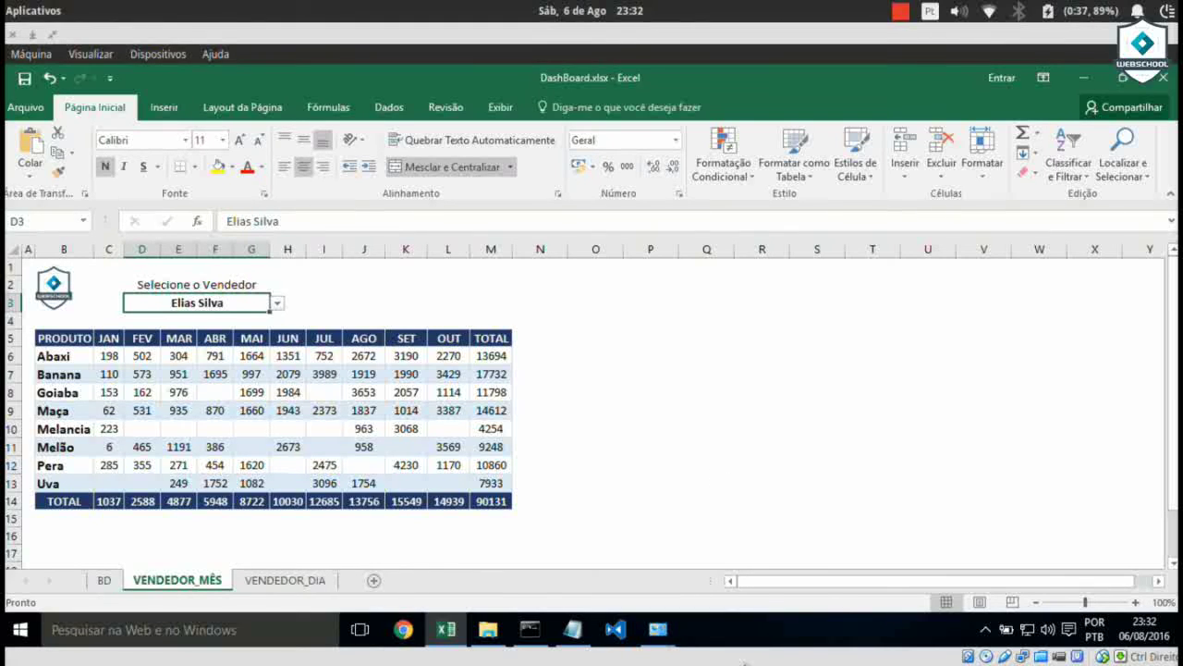
Step: Pass through VENDEDOR_DIA back to BD, still filtered to the single new customer record
{"action": "left_click_drag", "start_coordinate": [865, 586], "coordinate": [950, 583]}
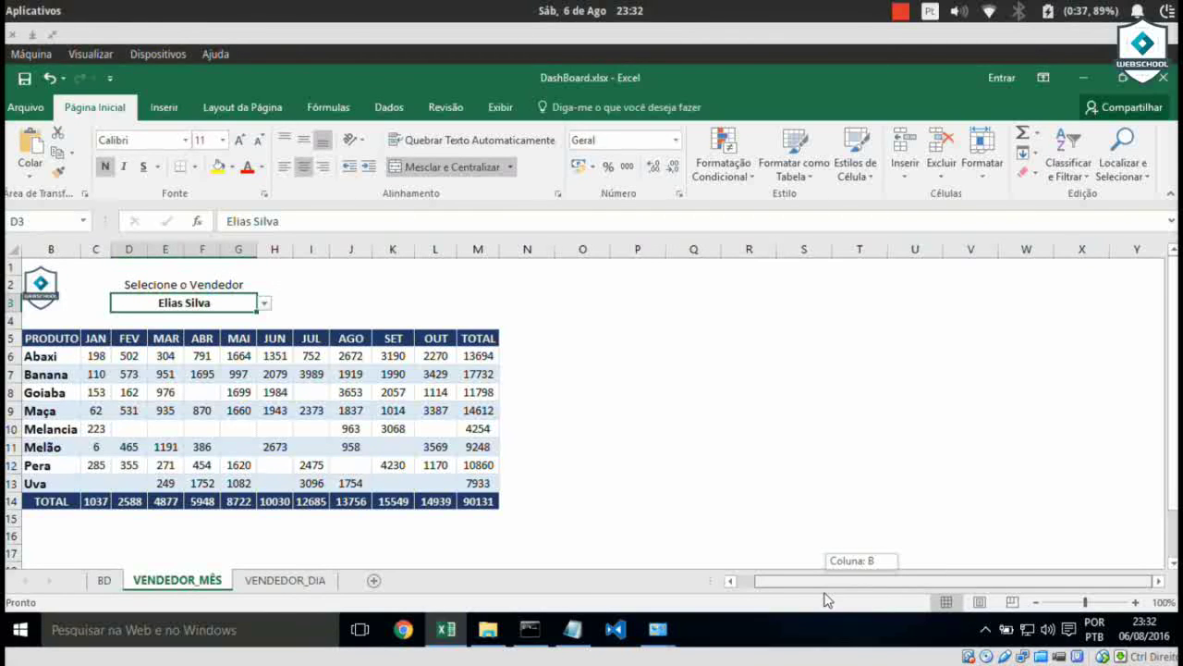
{"action": "left_click_drag", "start_coordinate": [950, 583], "coordinate": [932, 584]}
{"action": "left_click", "coordinate": [283, 580]}
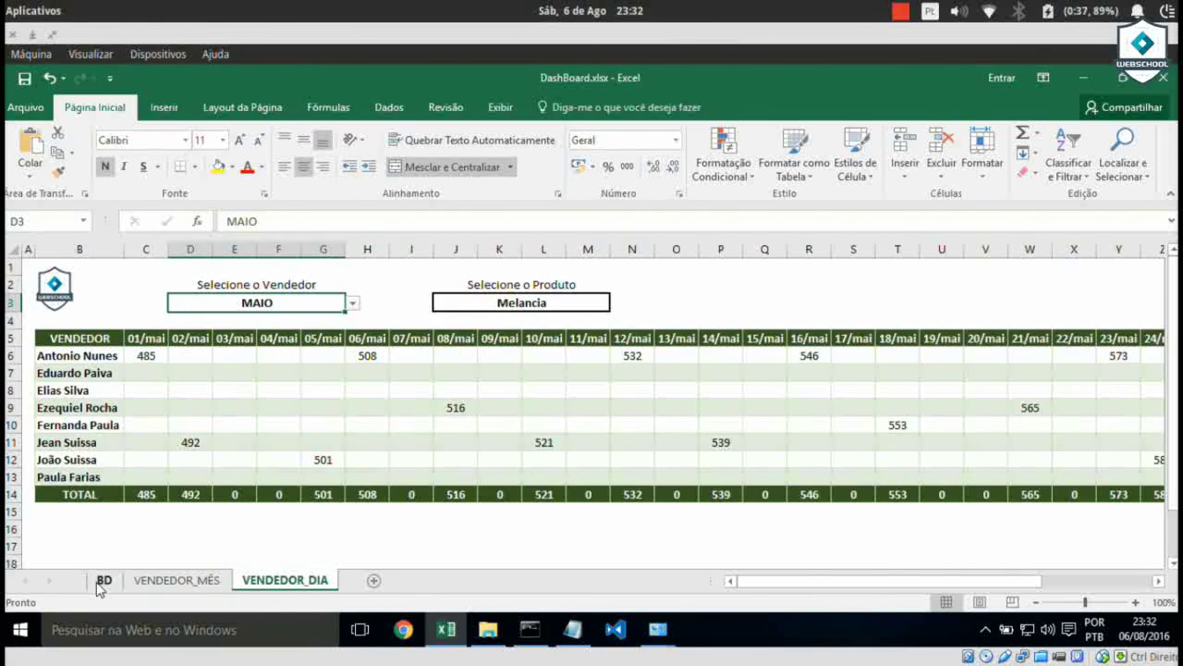
{"action": "left_click", "coordinate": [102, 583]}
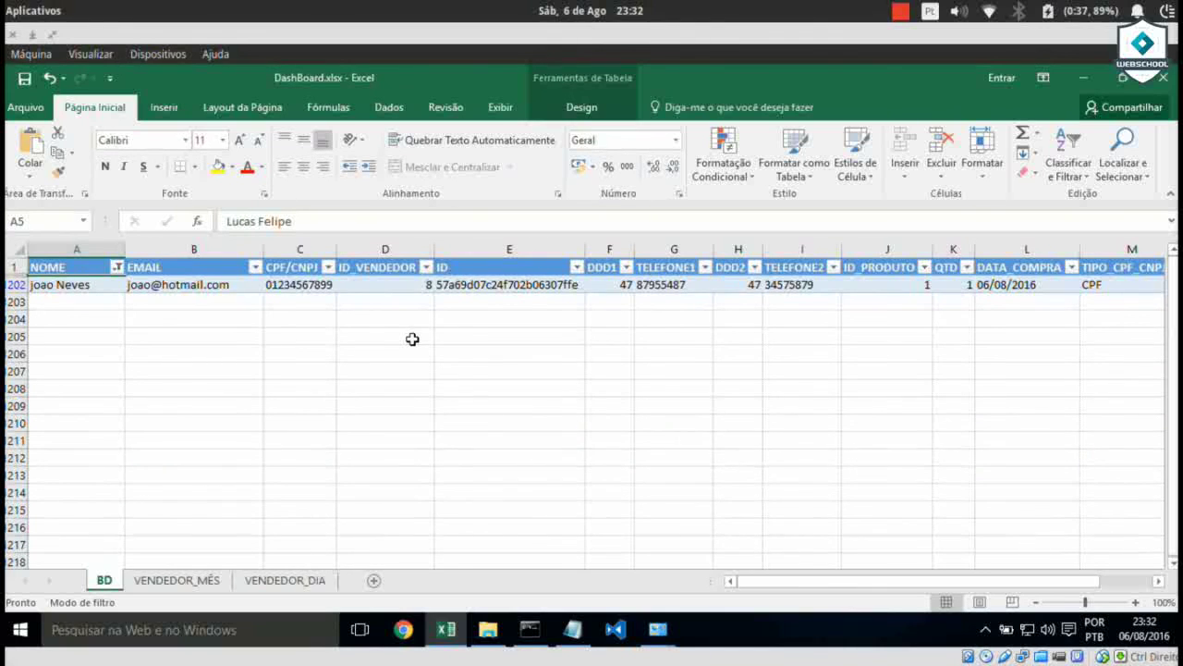
{"action": "left_click", "coordinate": [902, 13]}
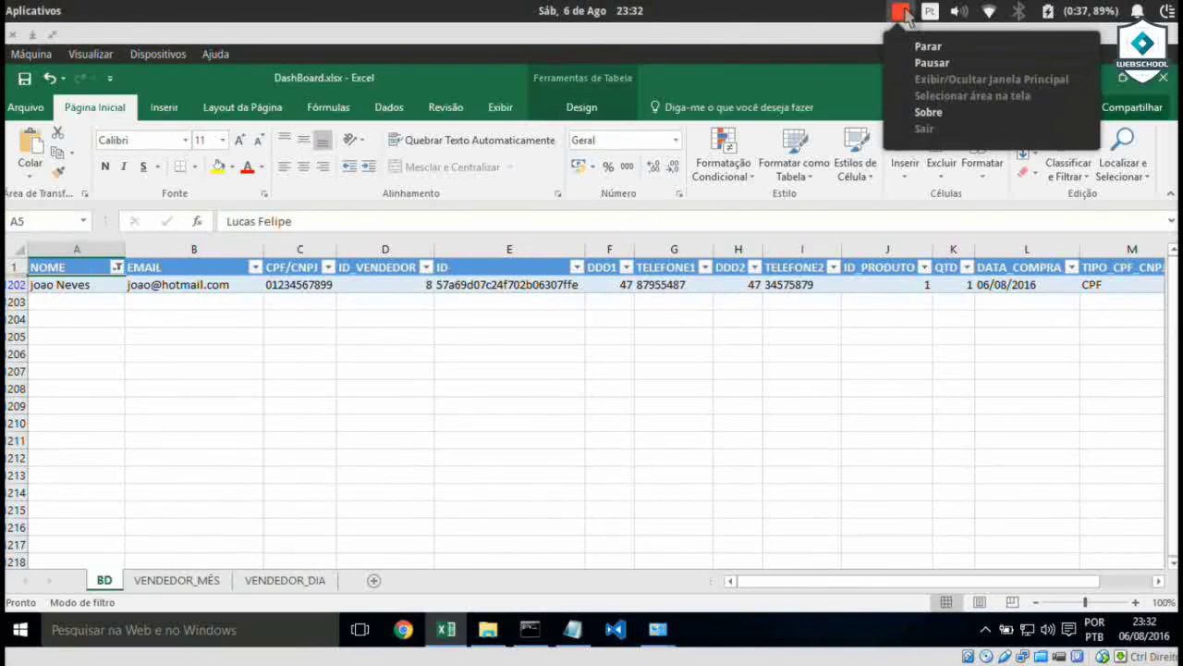